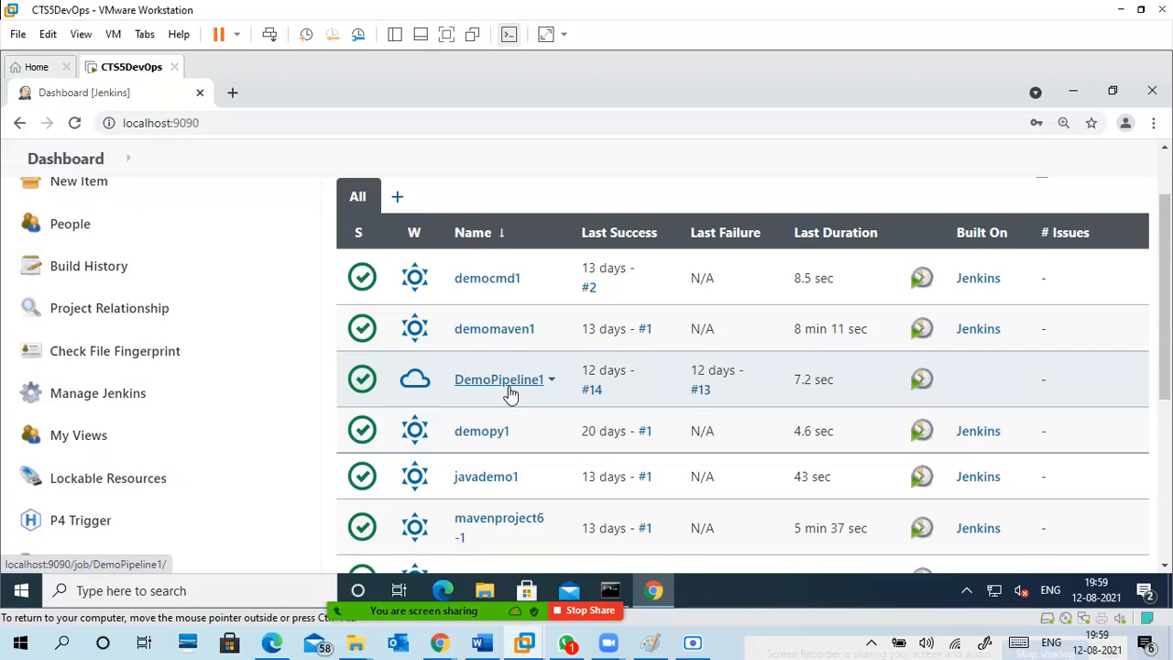
Check the Jenkins server log in the Command Prompt window and return to the Jenkins dashboard in Chrome.
scroll(513, 392, up, 1)
scroll(492, 238, up, 1)
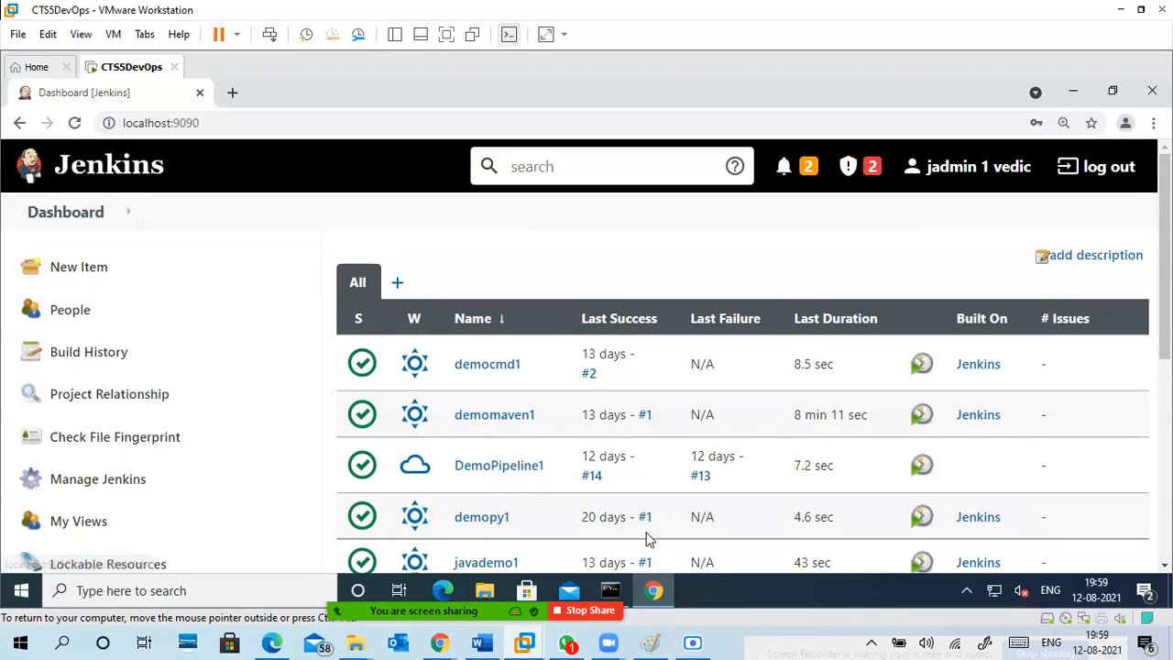
click(1079, 97)
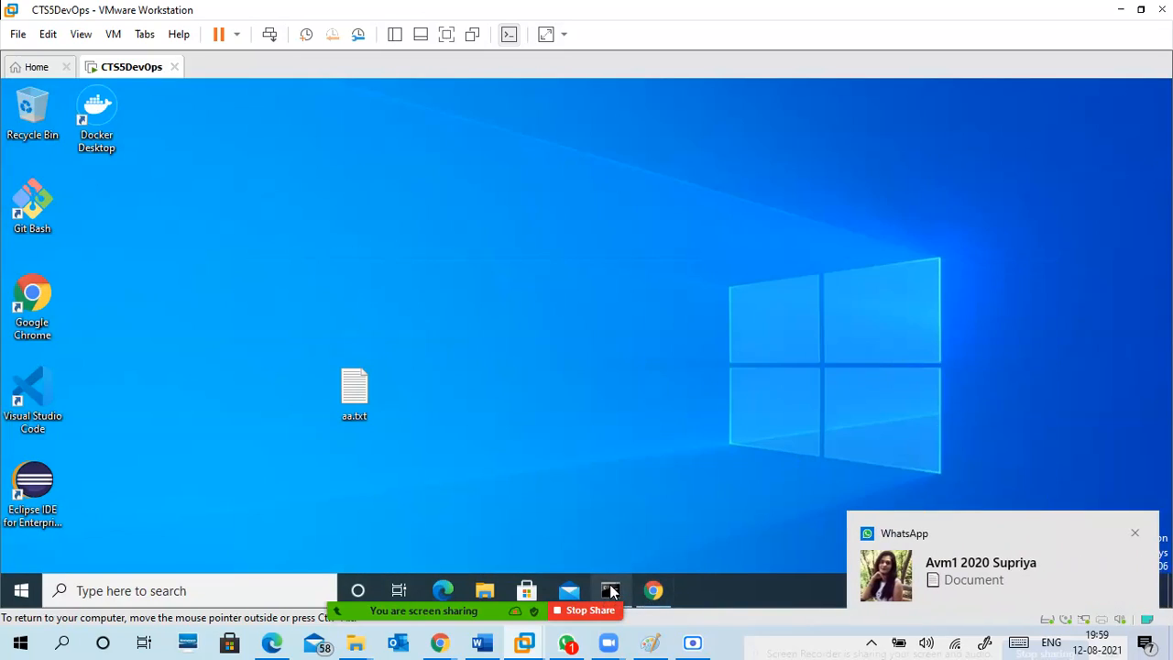
click(610, 590)
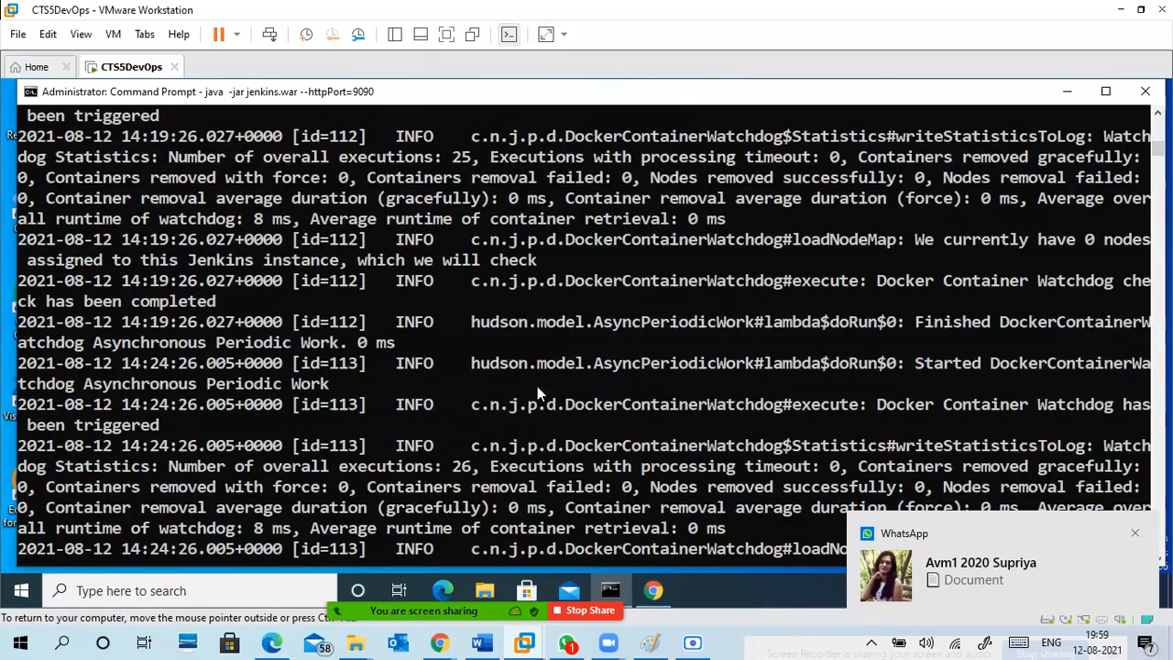
scroll(537, 386, up, 5)
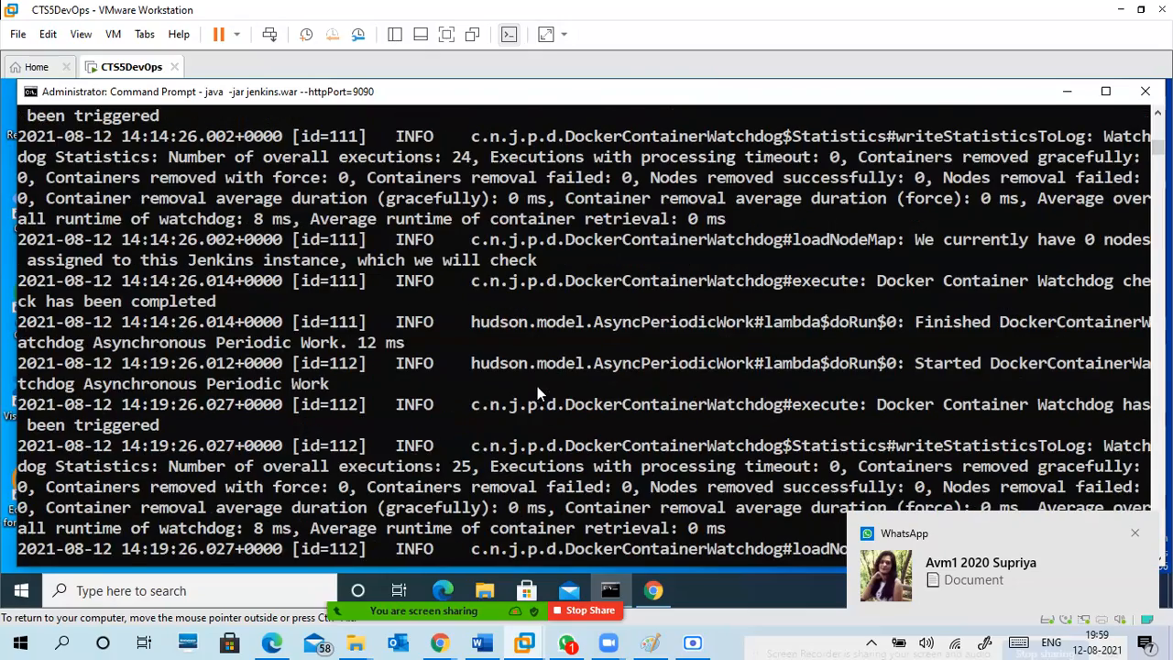
scroll(537, 386, down, 5)
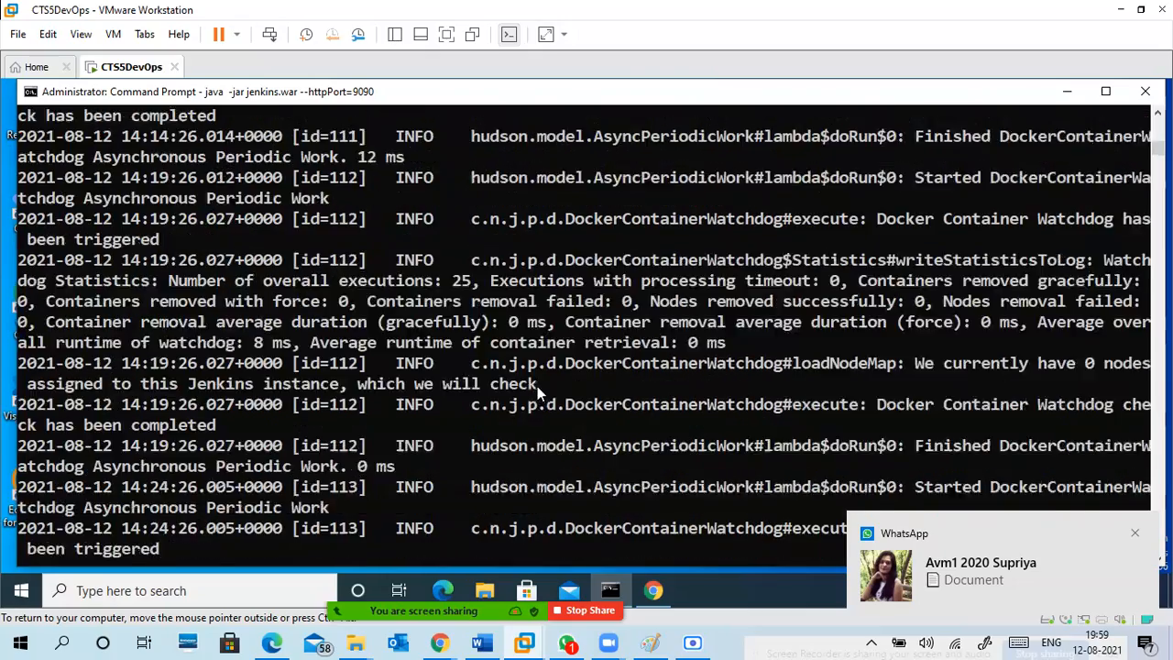
click(1063, 96)
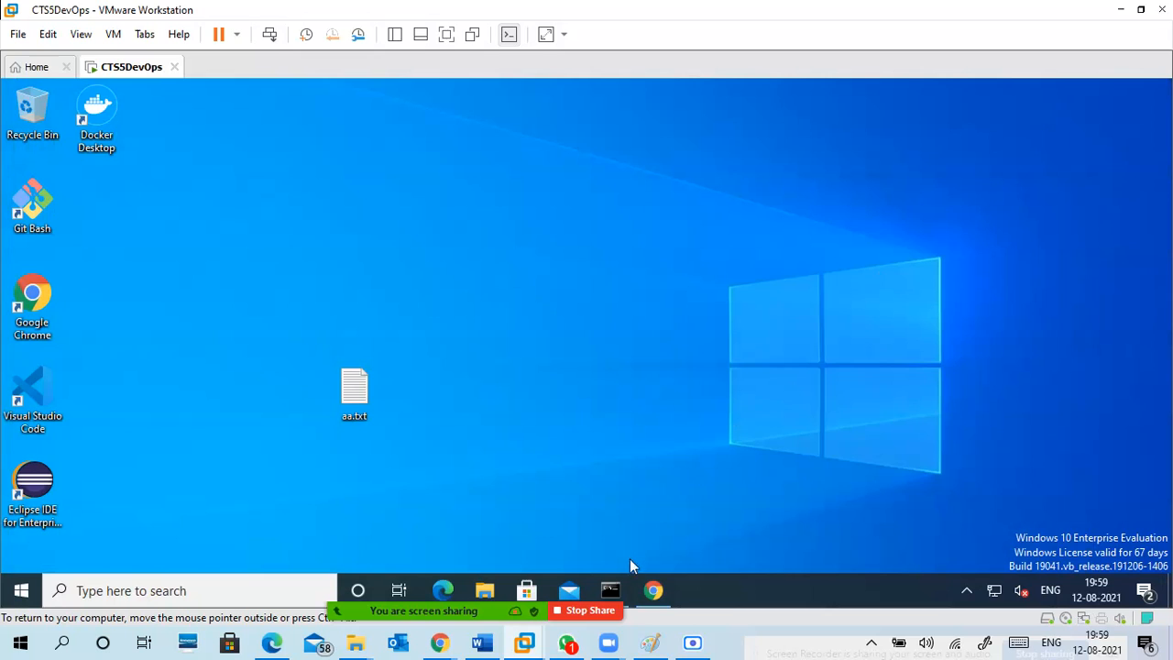
click(652, 589)
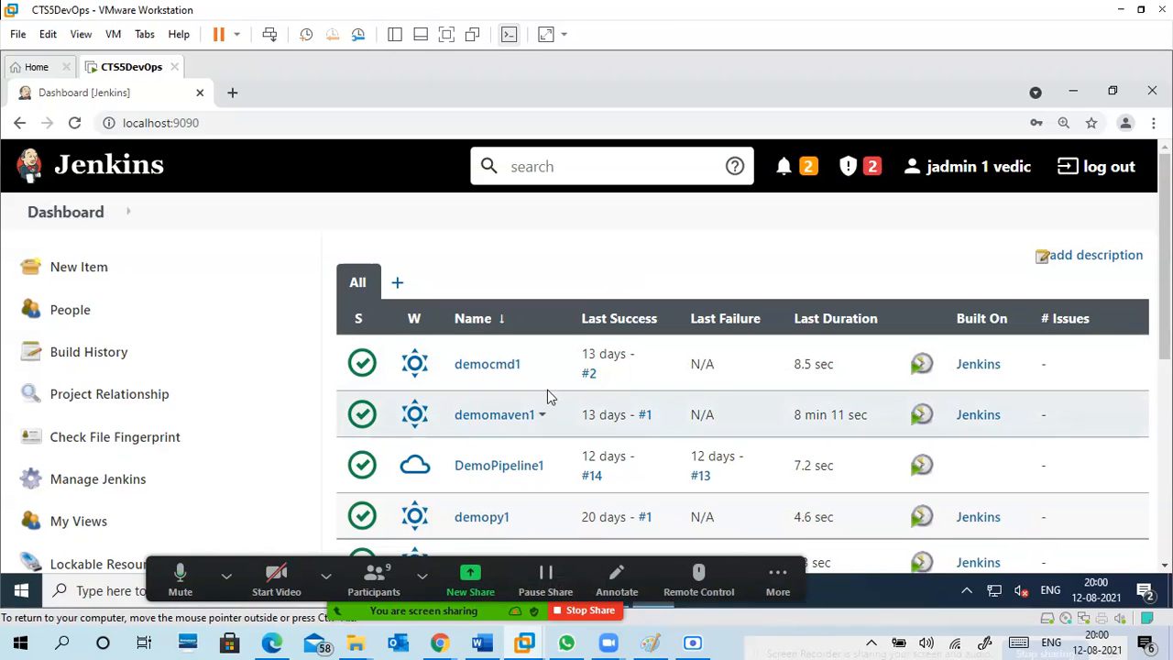
Create a folder named awsdevops at the root of New Volume (E:) in File Explorer.
click(486, 591)
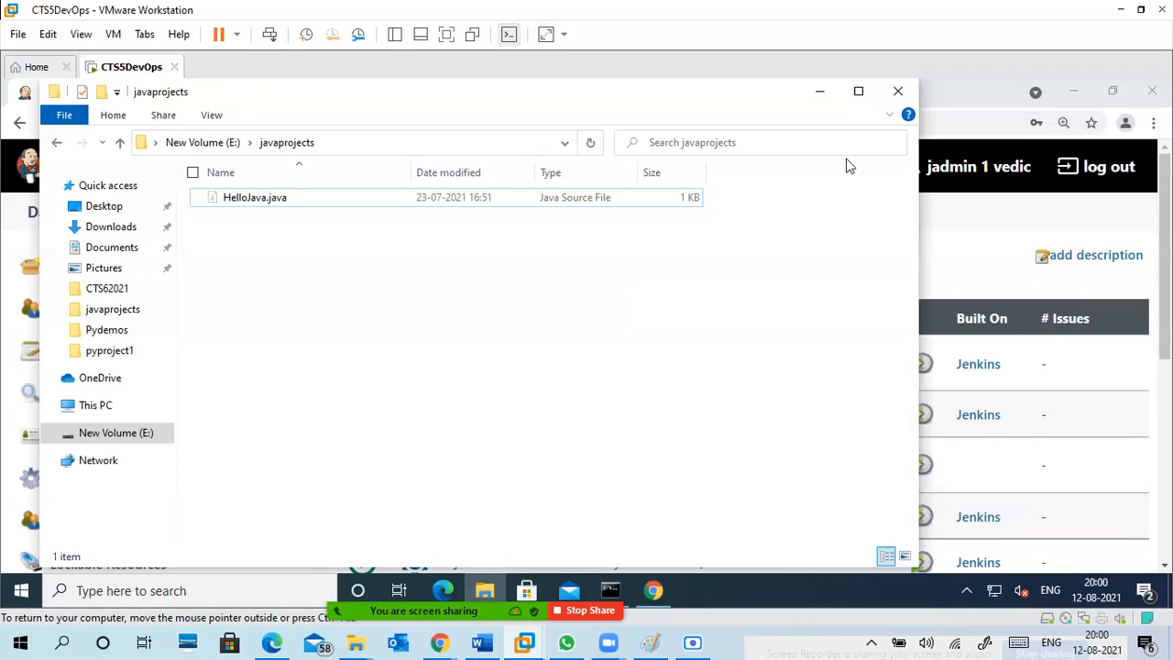
click(859, 91)
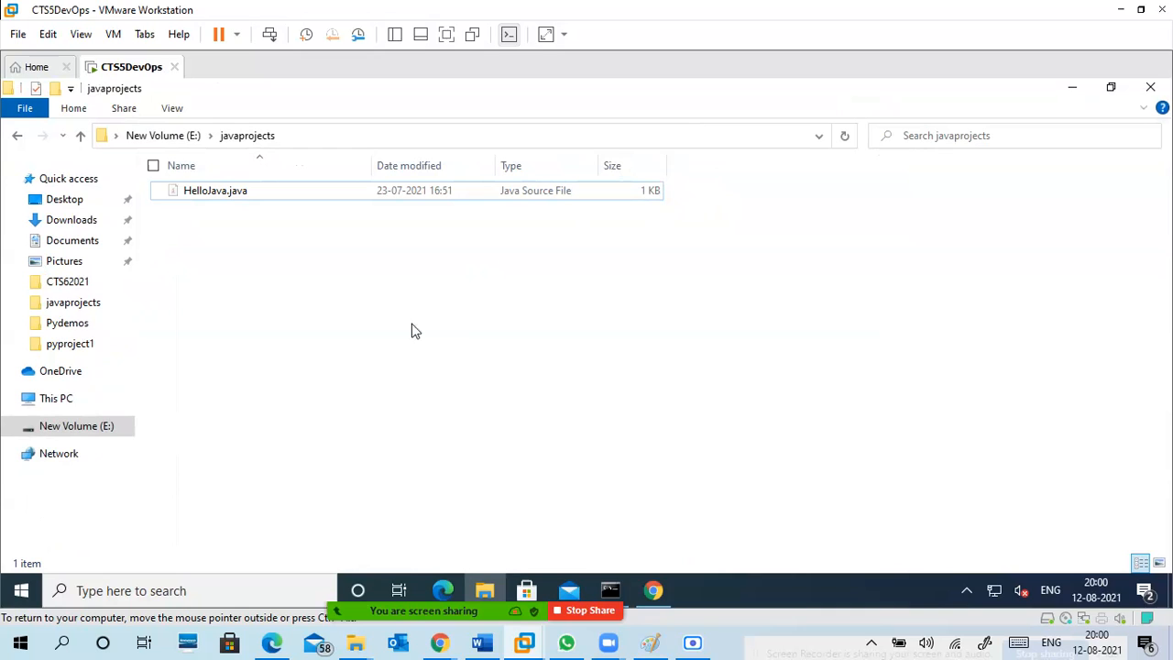
click(106, 429)
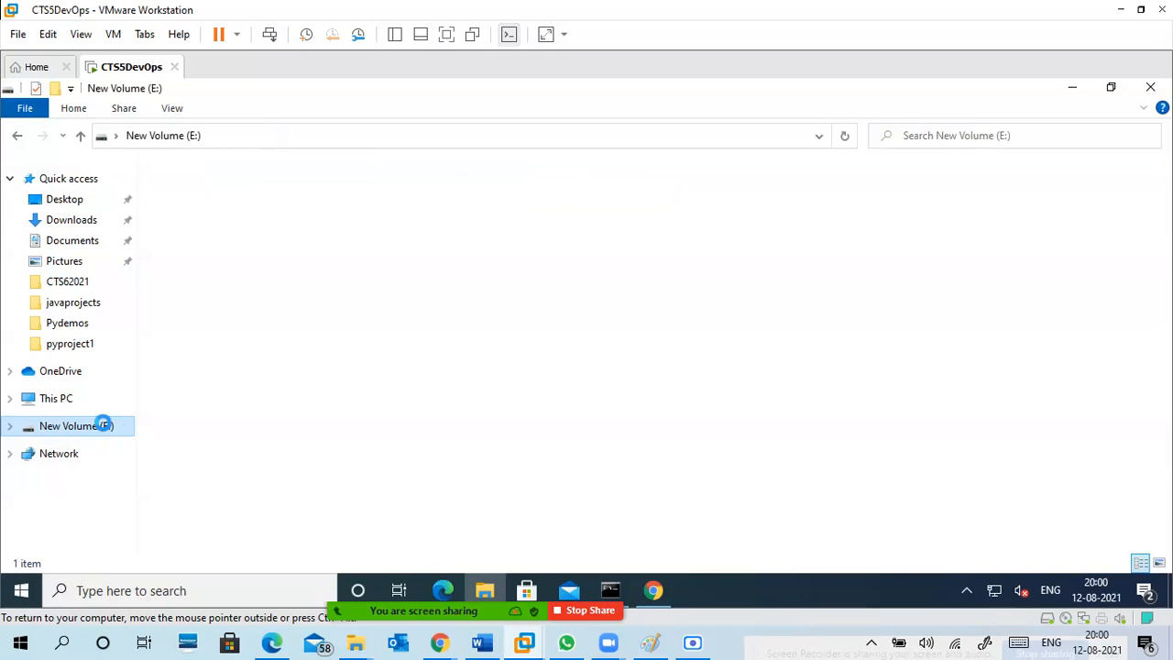
right_click(316, 511)
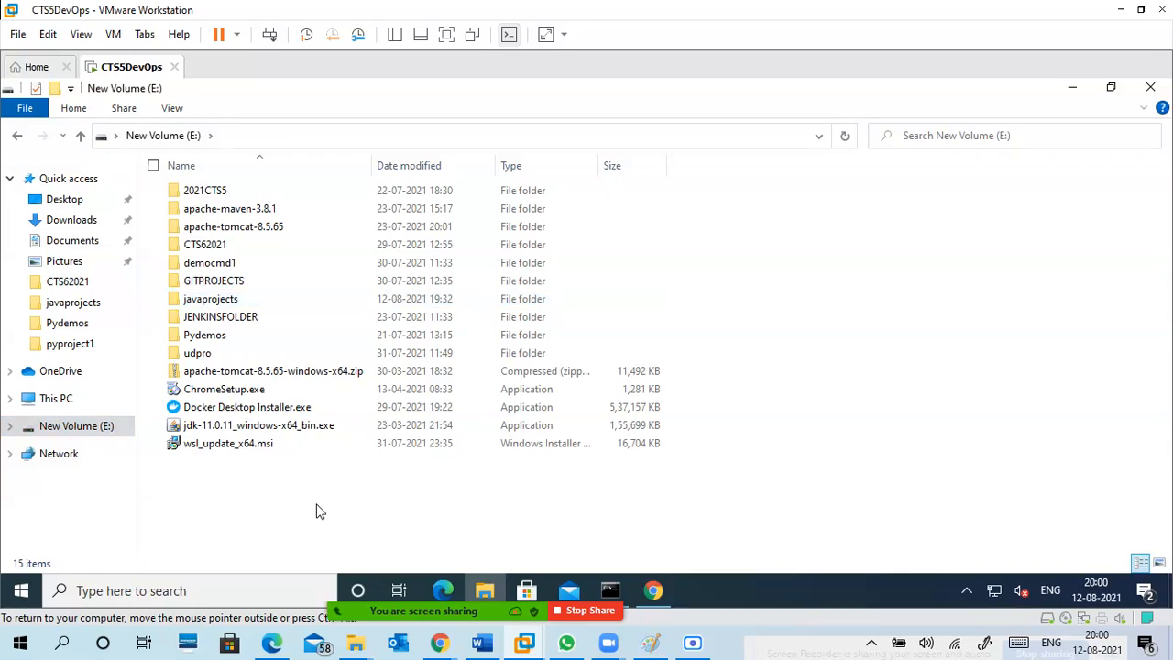
mouse_move(310, 465)
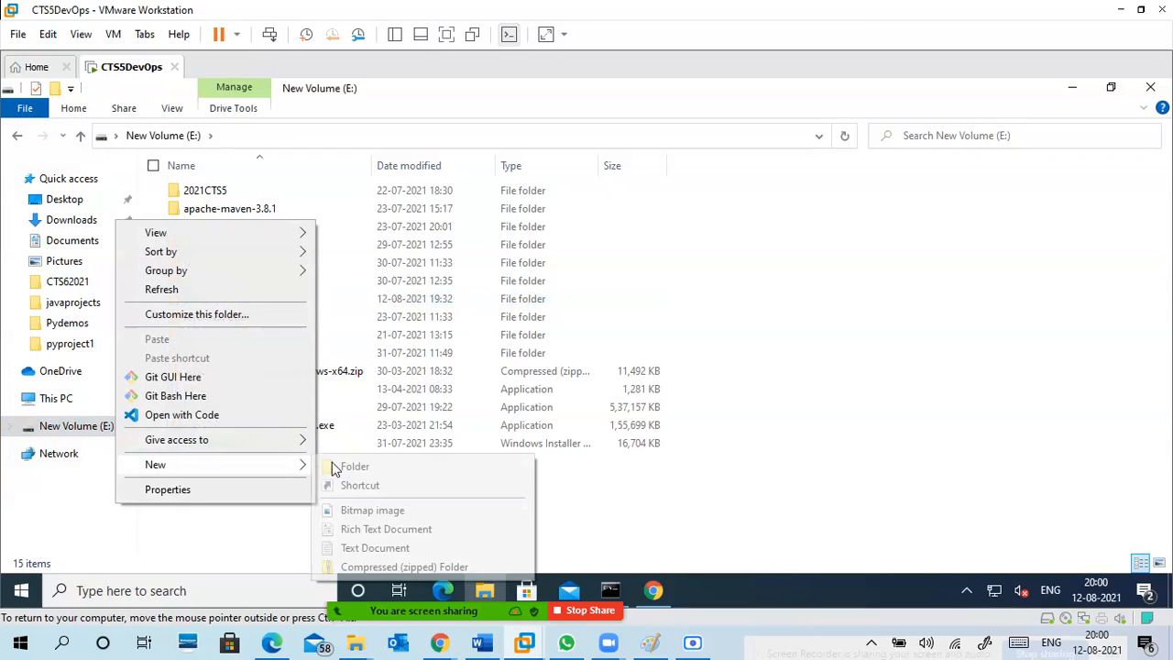
click(373, 467)
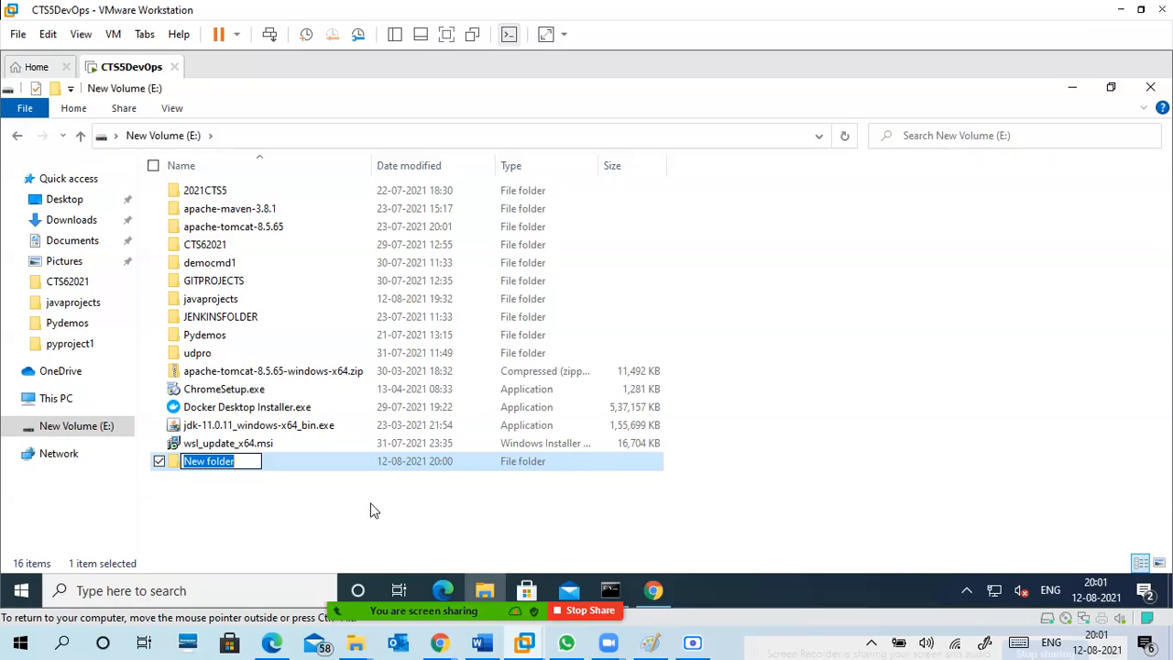
text(P)
key(BackSpace)
text(aws)
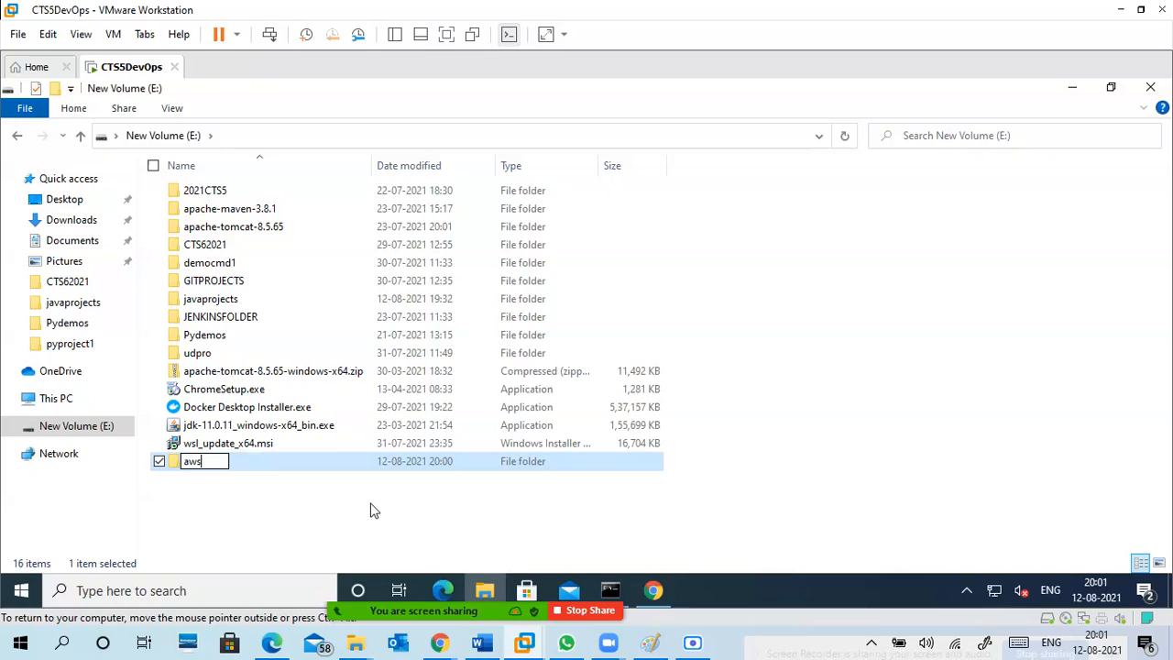
text(devops)
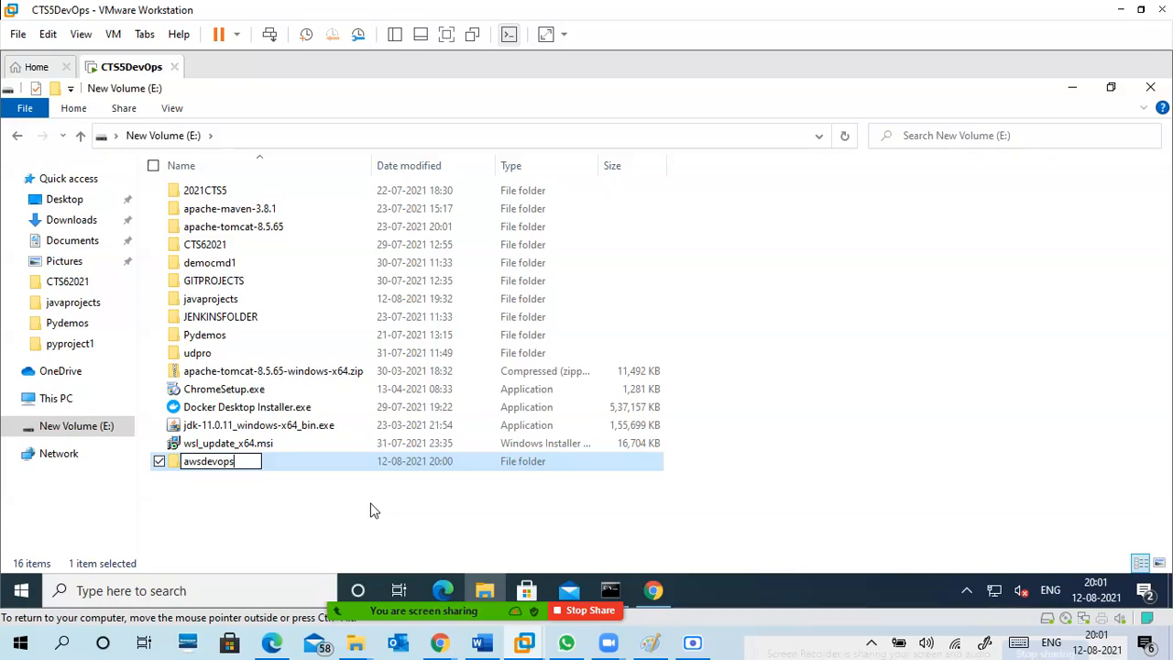
key(Return)
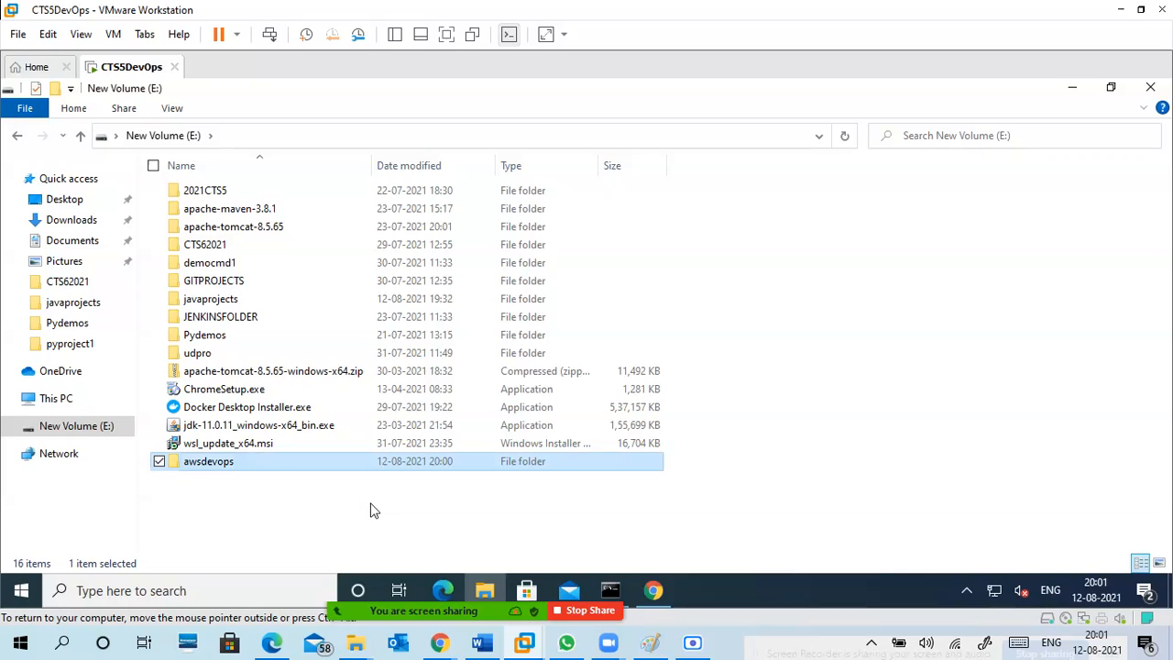
Create a Python file named awscode.py inside the awsdevops folder from a new text document.
key(Return)
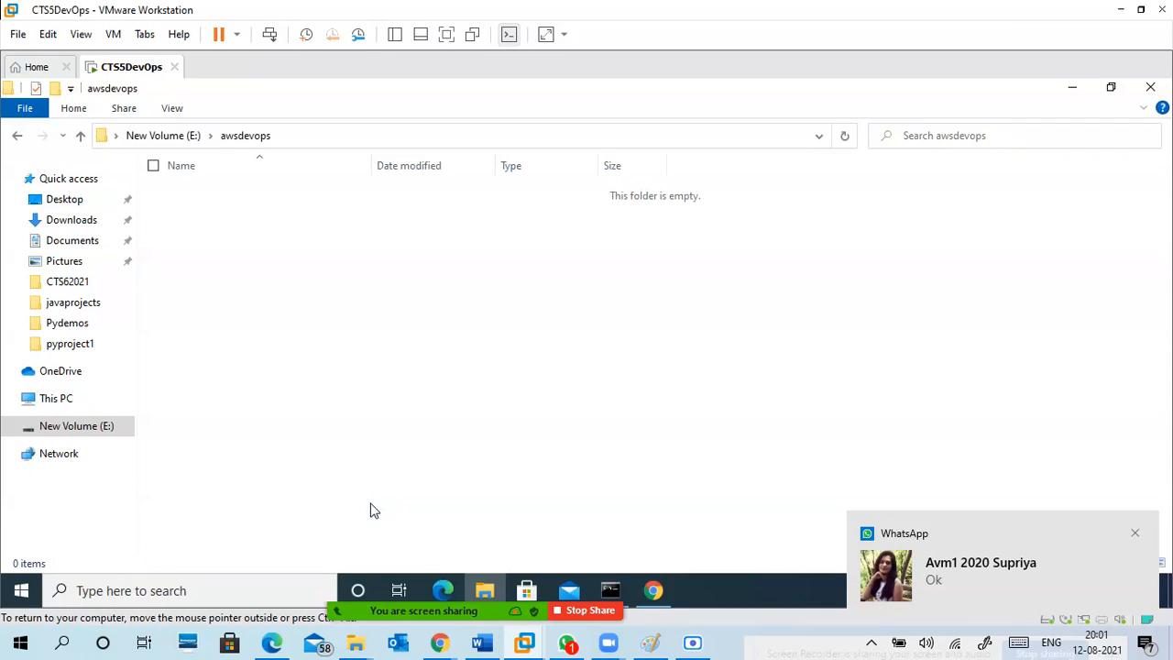
right_click(344, 237)
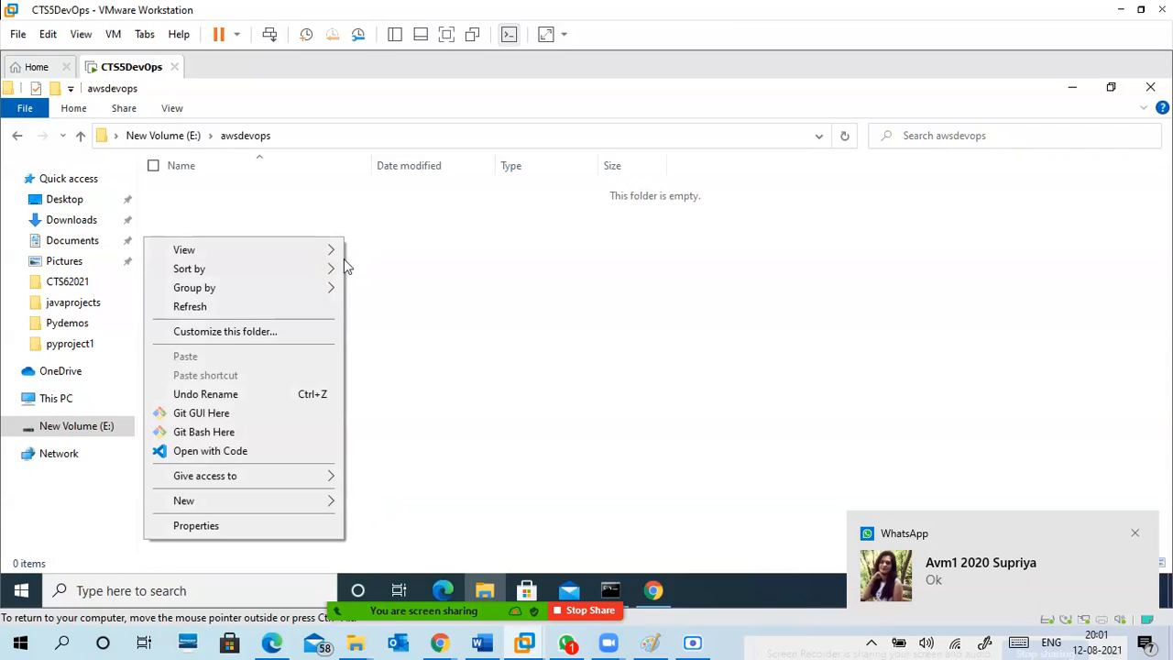
mouse_move(300, 508)
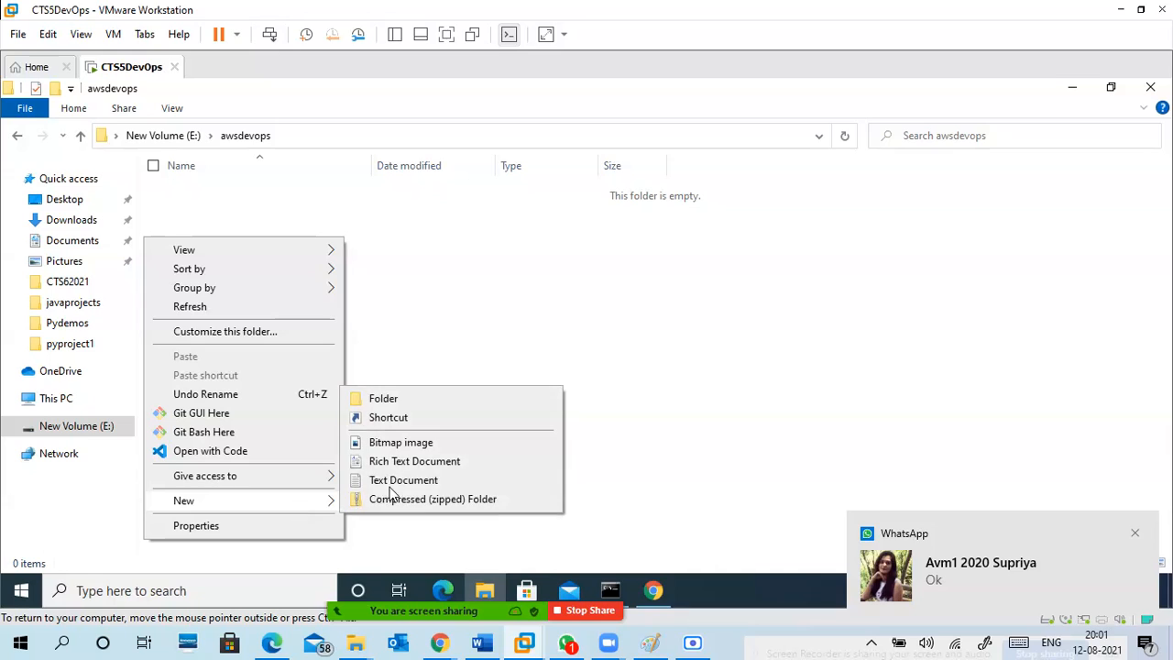
click(451, 480)
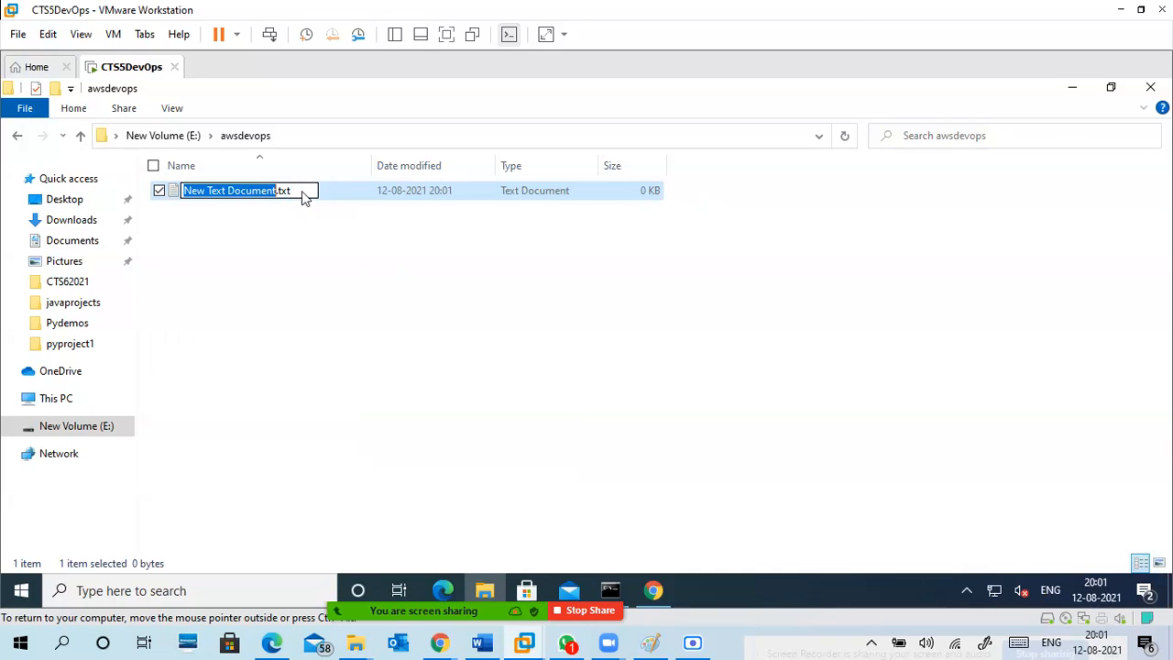
drag(303, 191, 184, 186)
key(BackSpace)
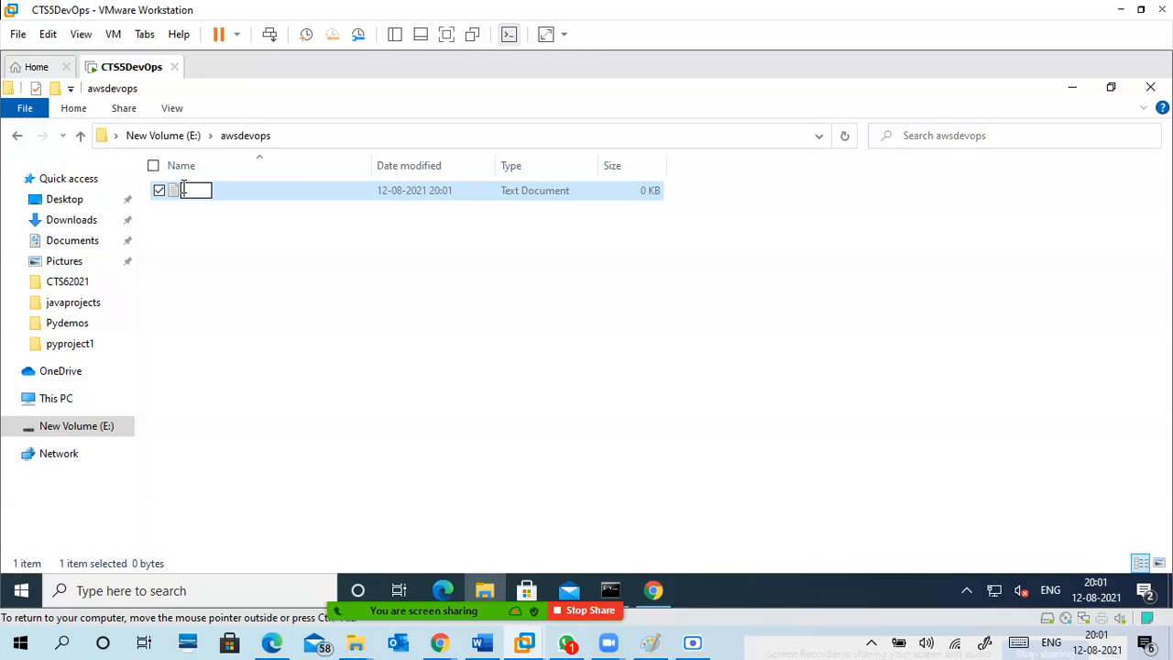
text(awscode.py)
key(Return)
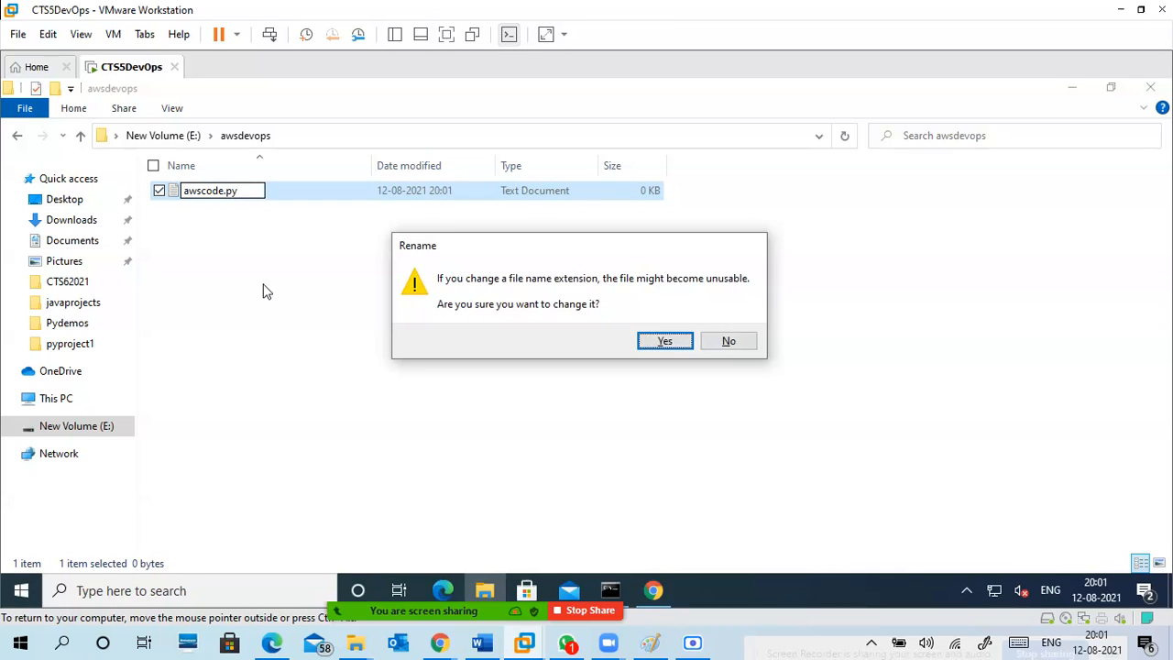
click(649, 342)
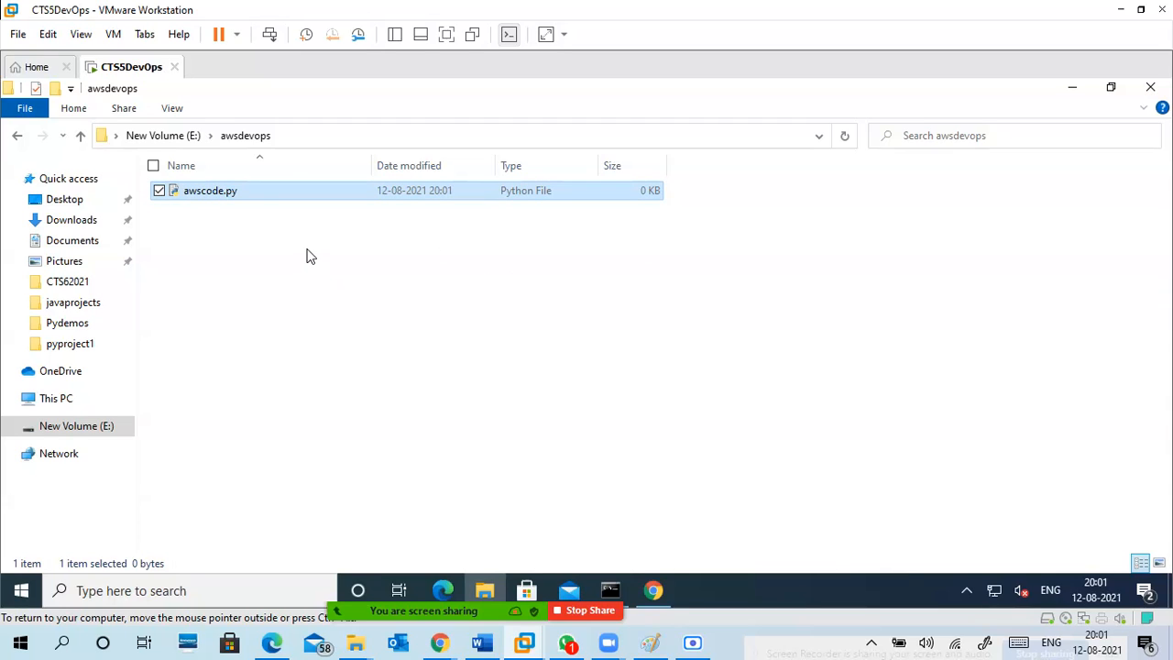
Edit awscode.py in Notepad to contain print("Hello, AWS devops"), then save and close it.
double_click(282, 194)
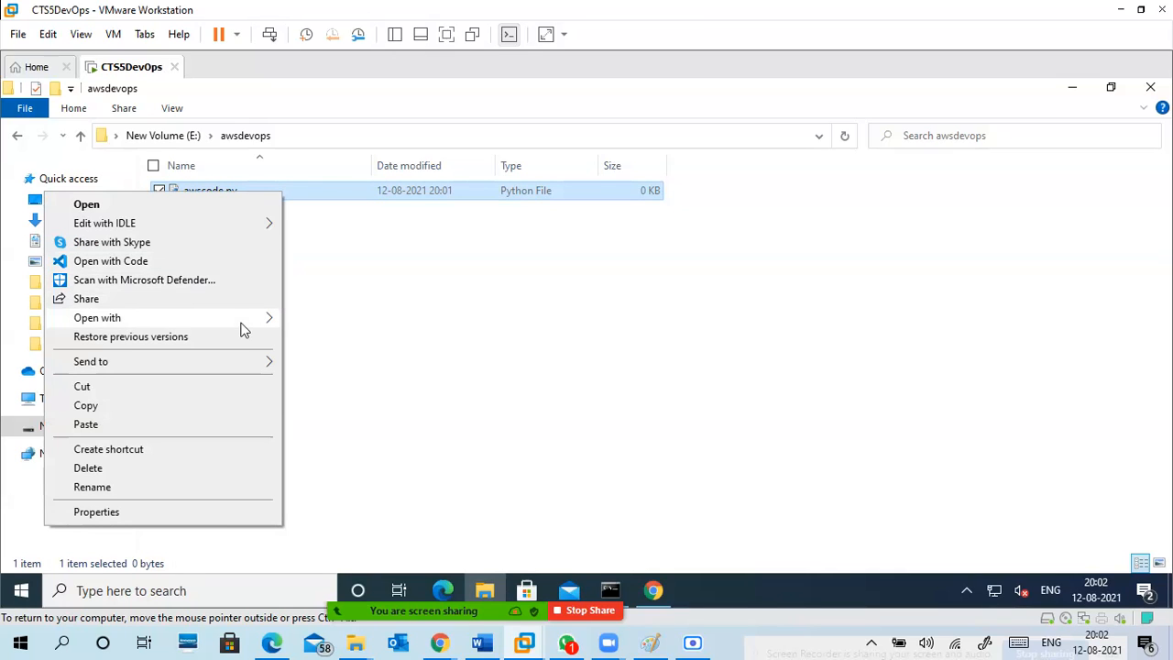
mouse_move(241, 321)
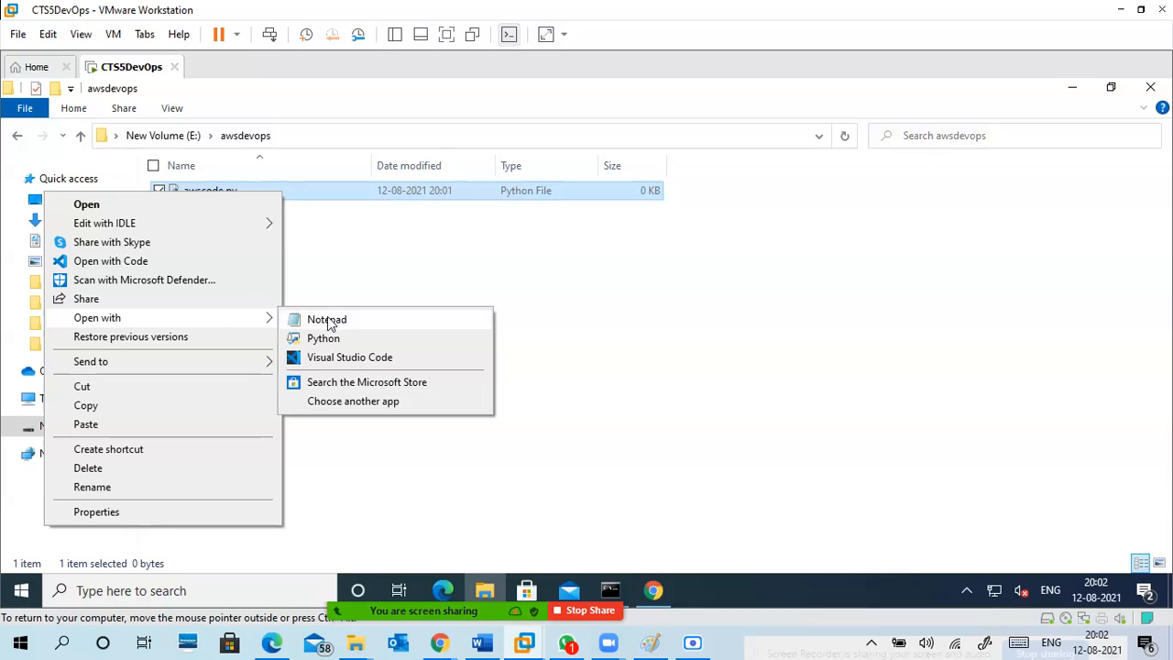
click(327, 320)
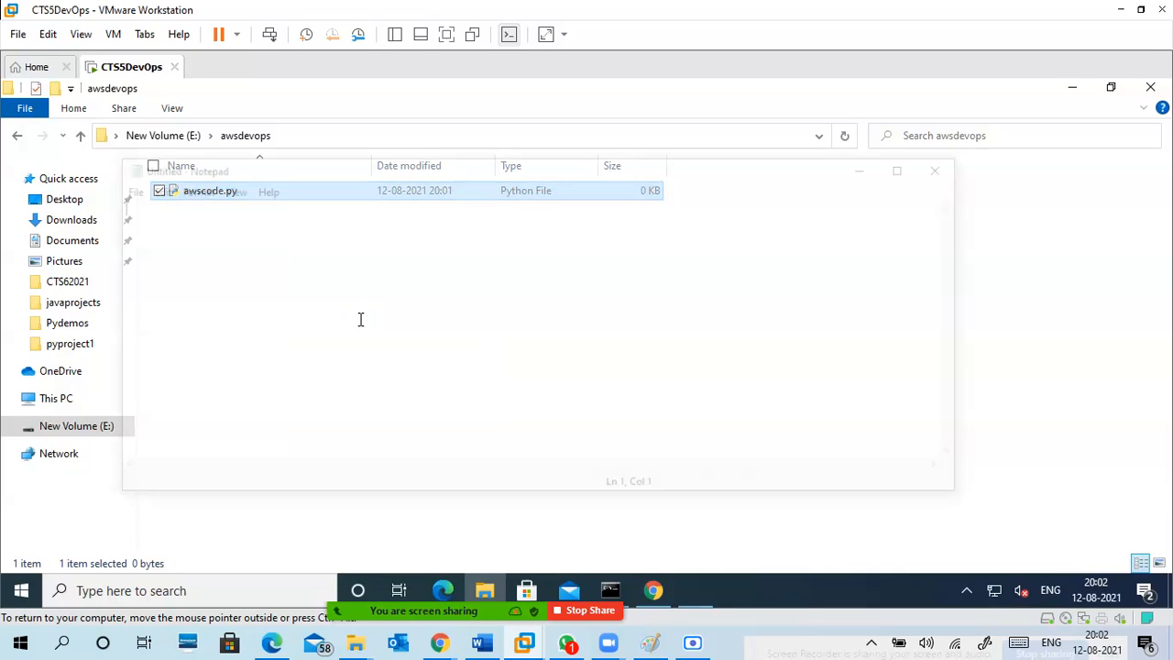
text(print)
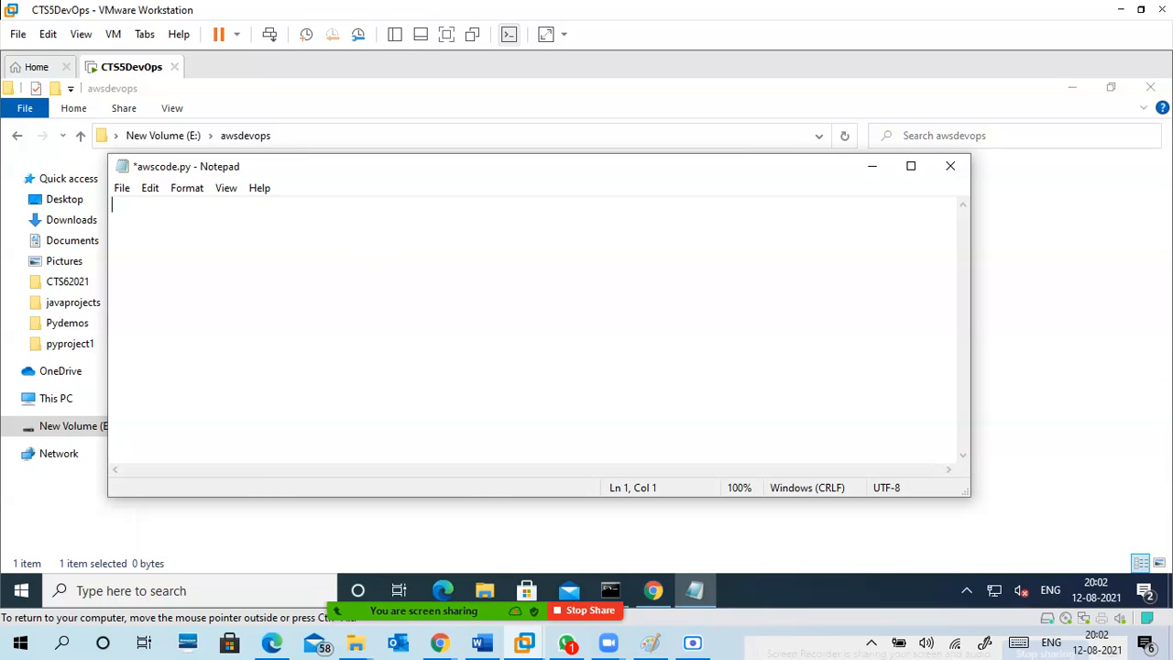
text(("Hello, AWS devops)
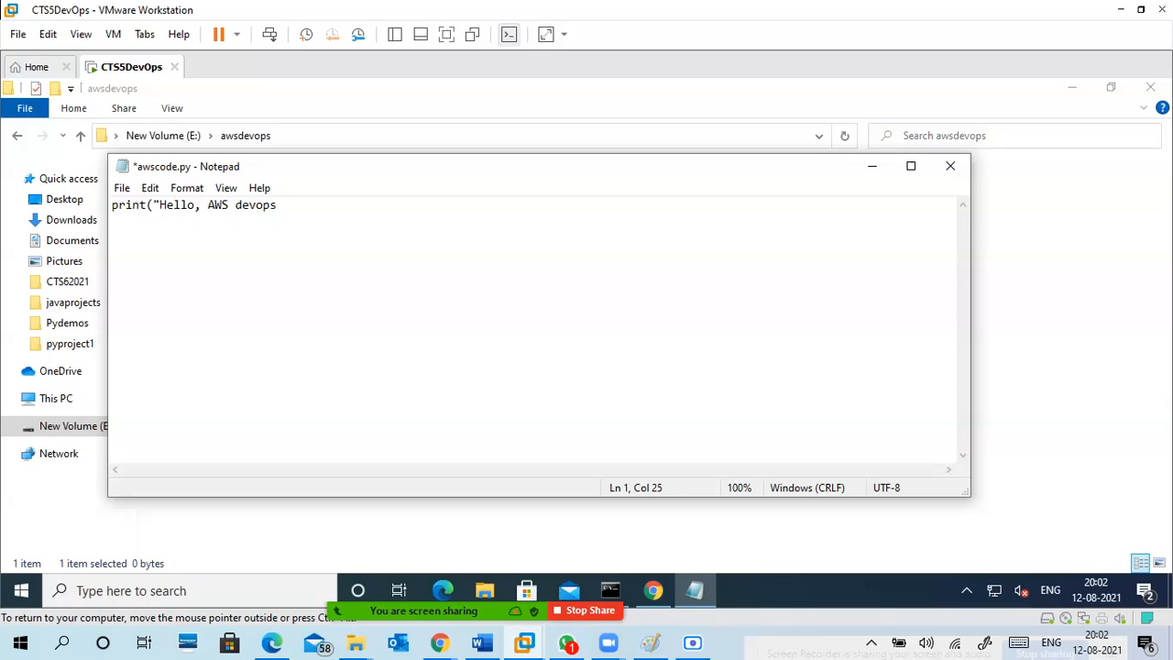
text("))
click(950, 171)
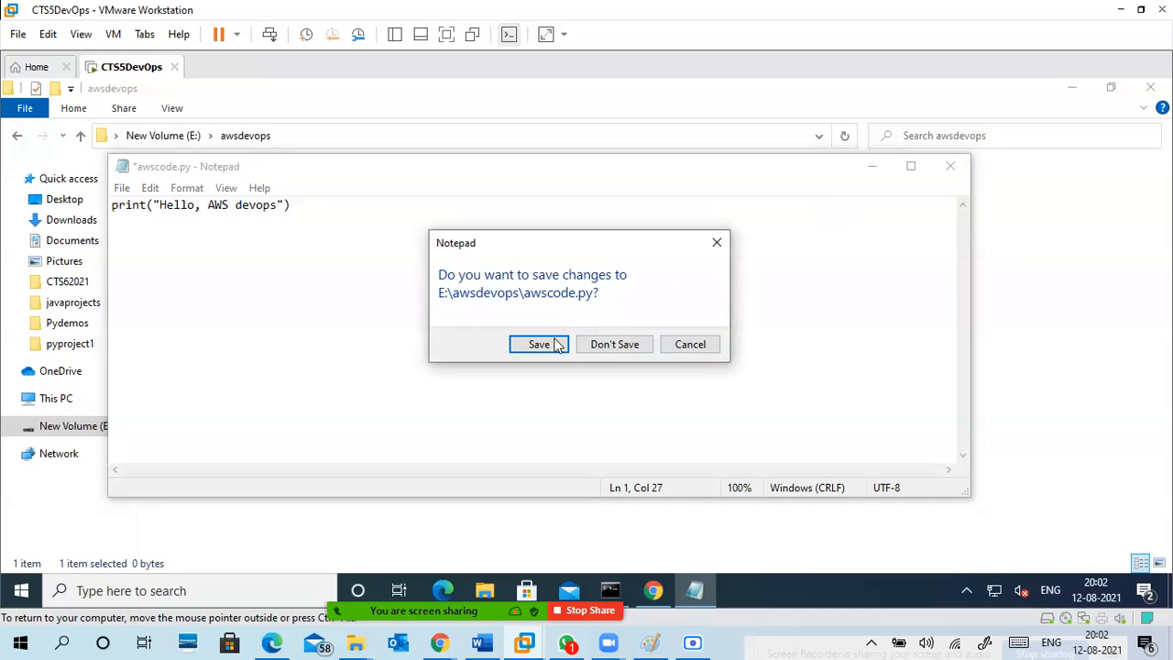
click(541, 344)
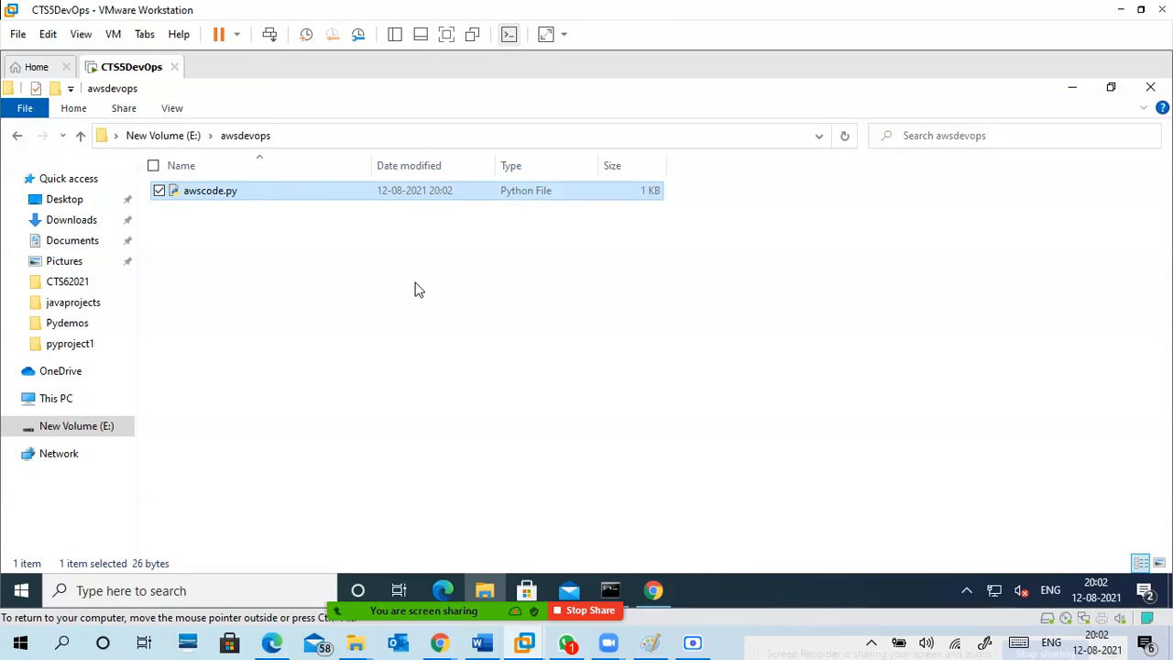
Open Windows PowerShell from the awsdevops folder and shrink its window to uncover the folder's navigation area.
click(31, 109)
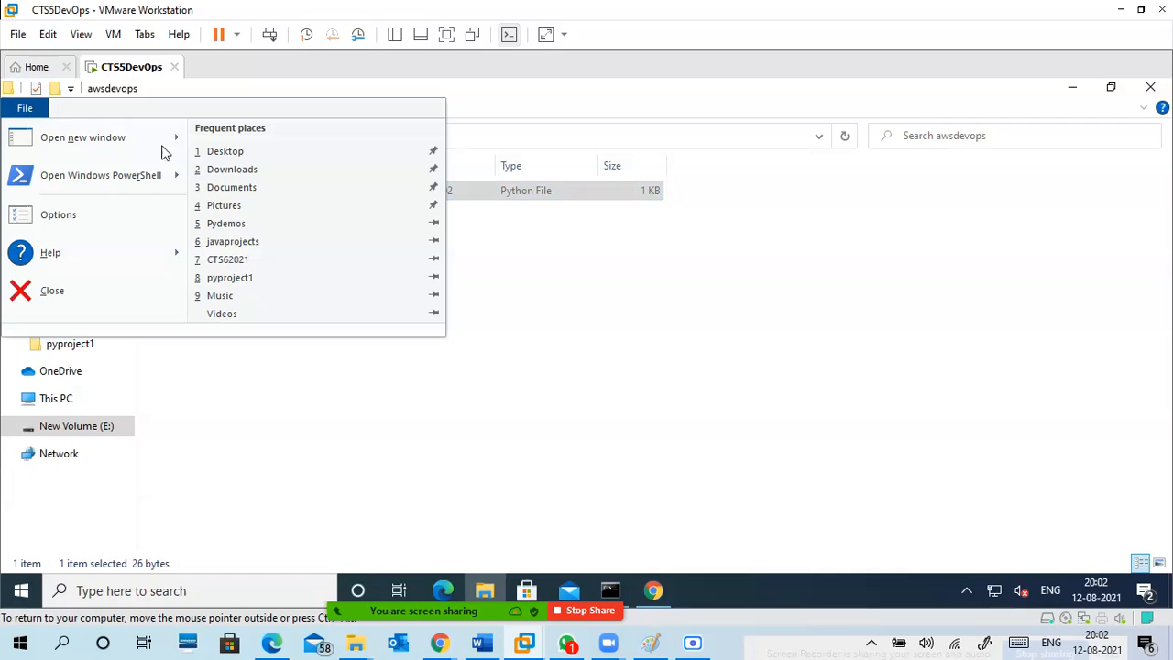
mouse_move(146, 183)
click(281, 148)
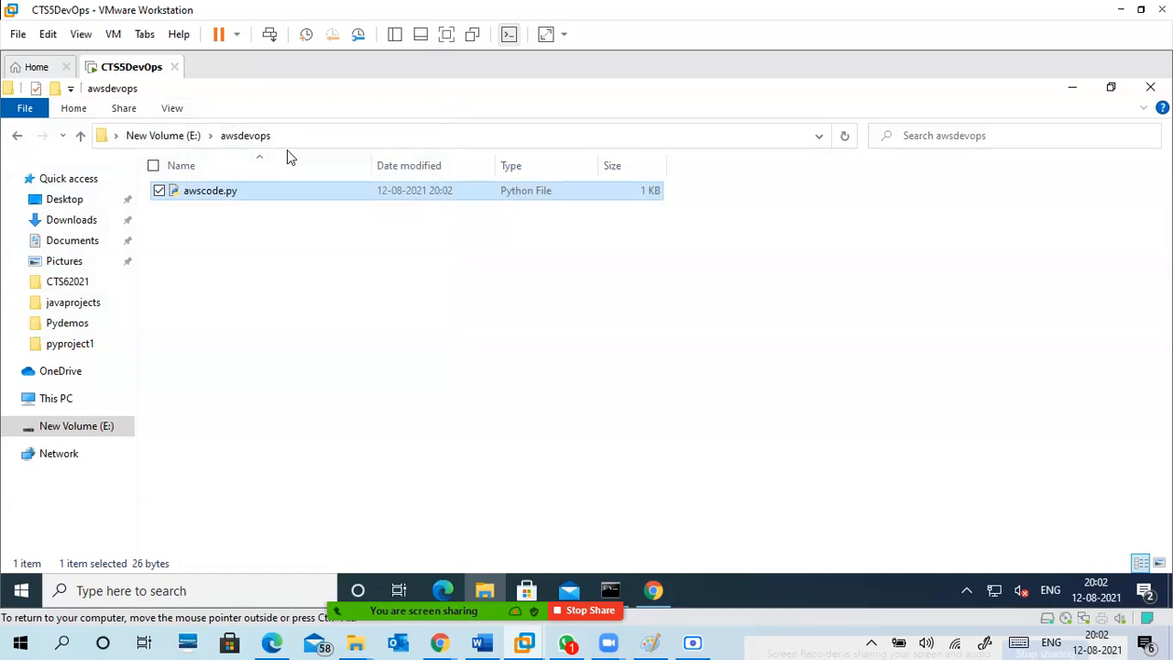
click(29, 110)
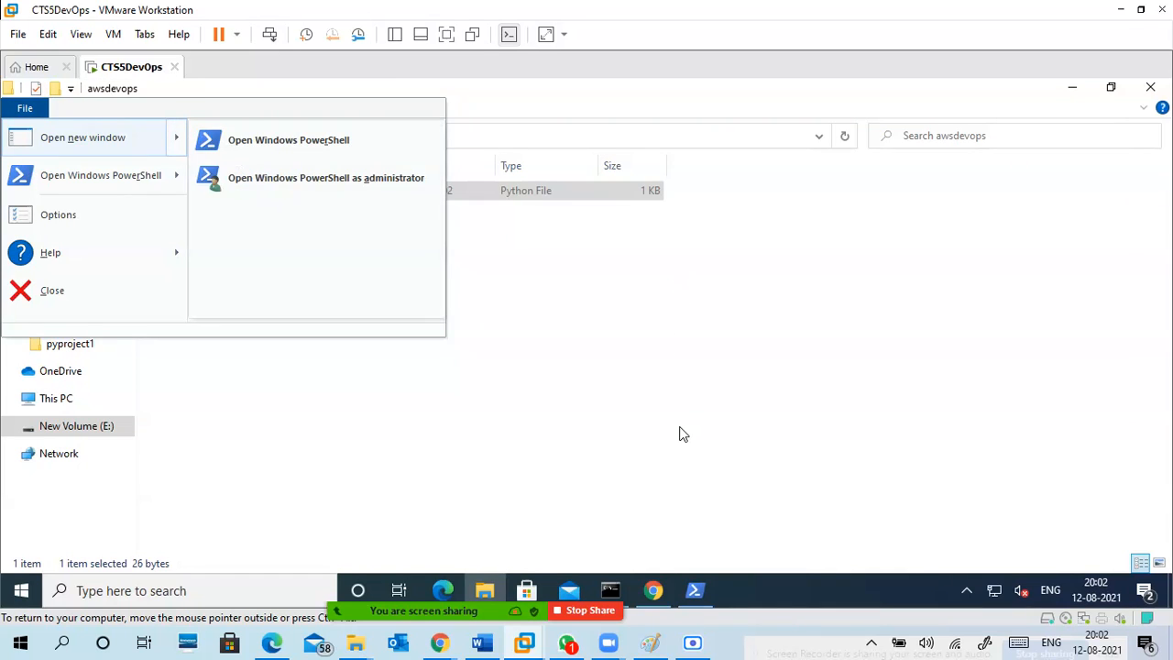
click(716, 522)
click(694, 590)
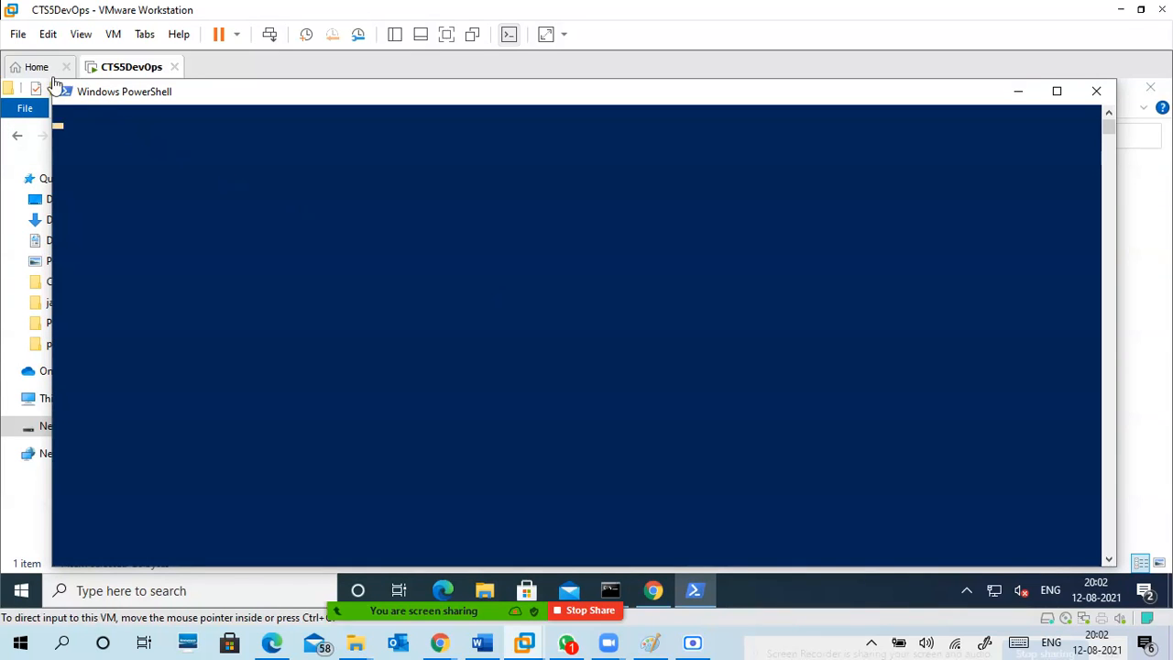
drag(52, 80, 142, 115)
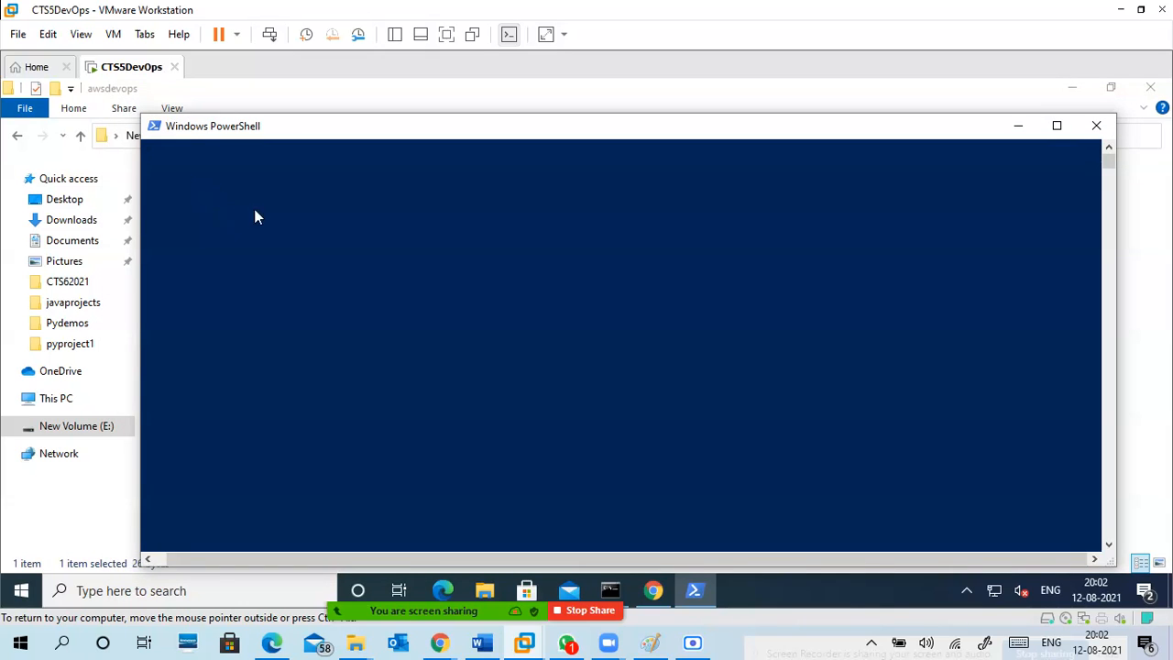
click(291, 208)
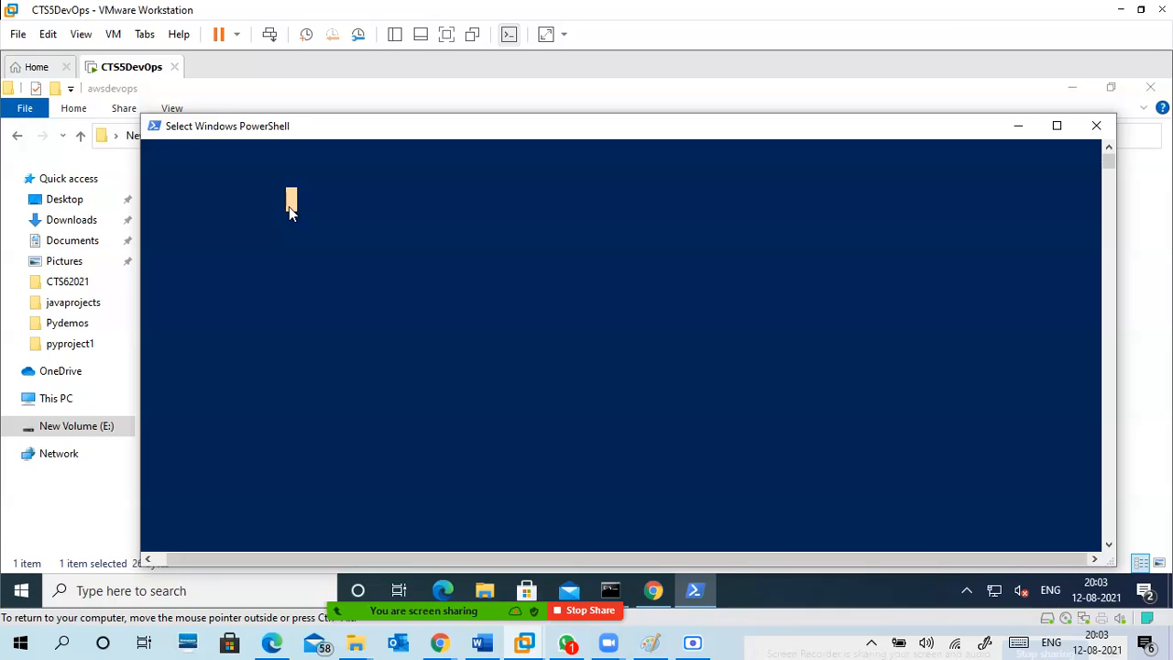
click(31, 118)
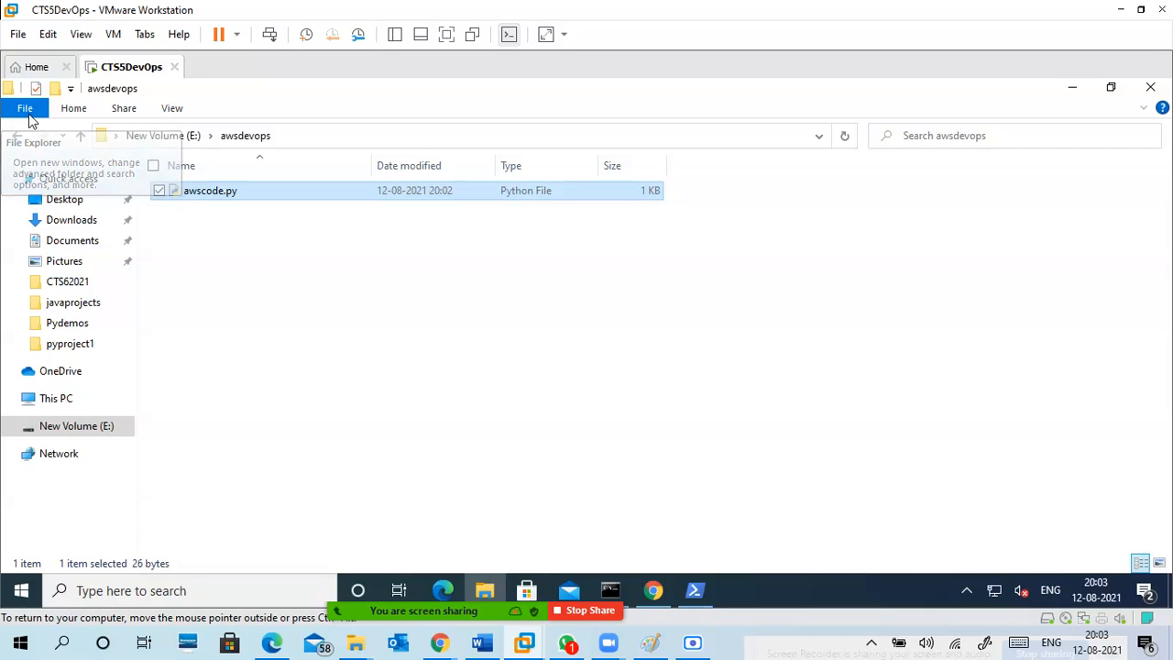
click(27, 112)
mouse_move(80, 178)
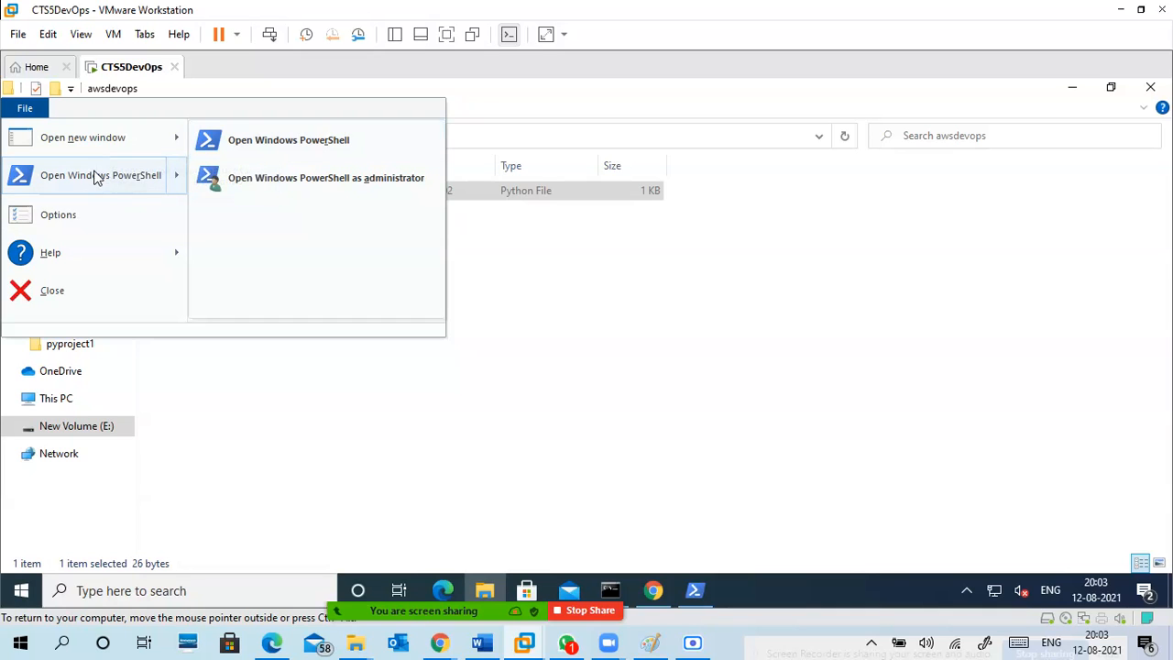
click(624, 364)
Run awscode.py with Python from the E:\awsdevops prompt in the already open Windows PowerShell window.
click(697, 589)
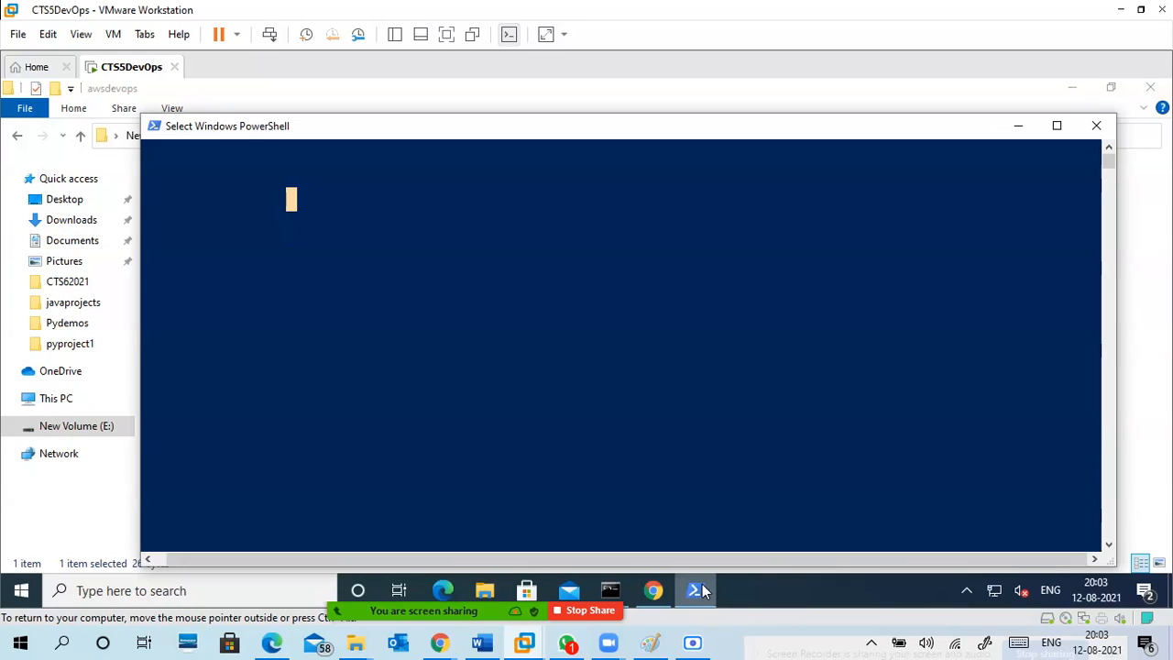
click(440, 251)
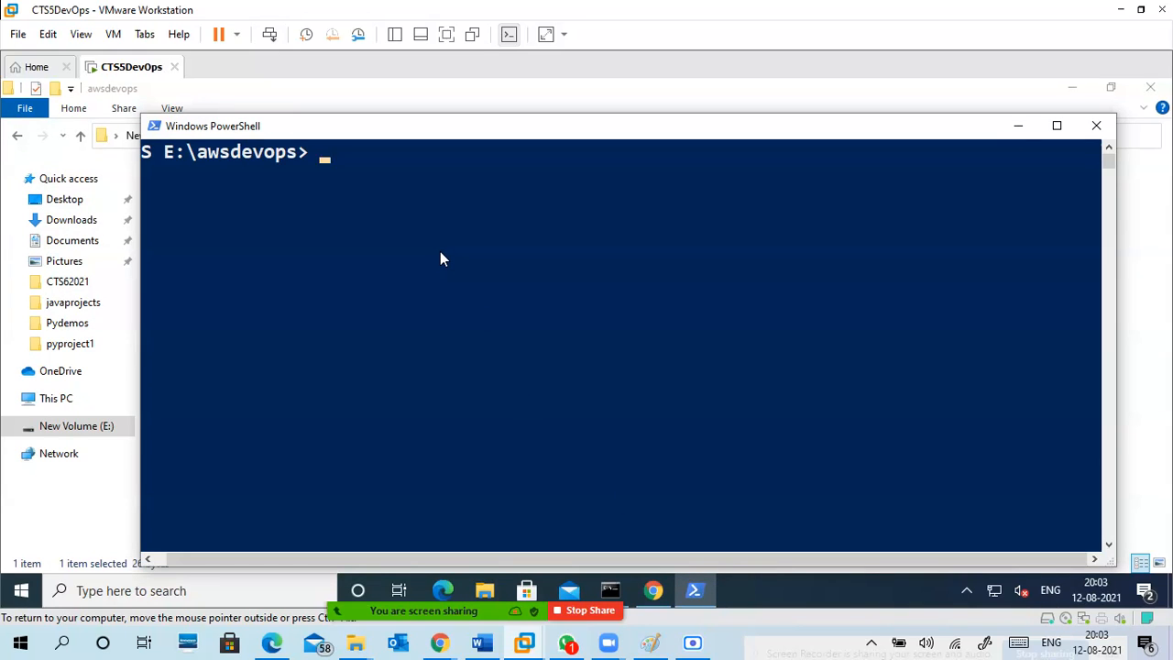
drag(282, 574, 230, 574)
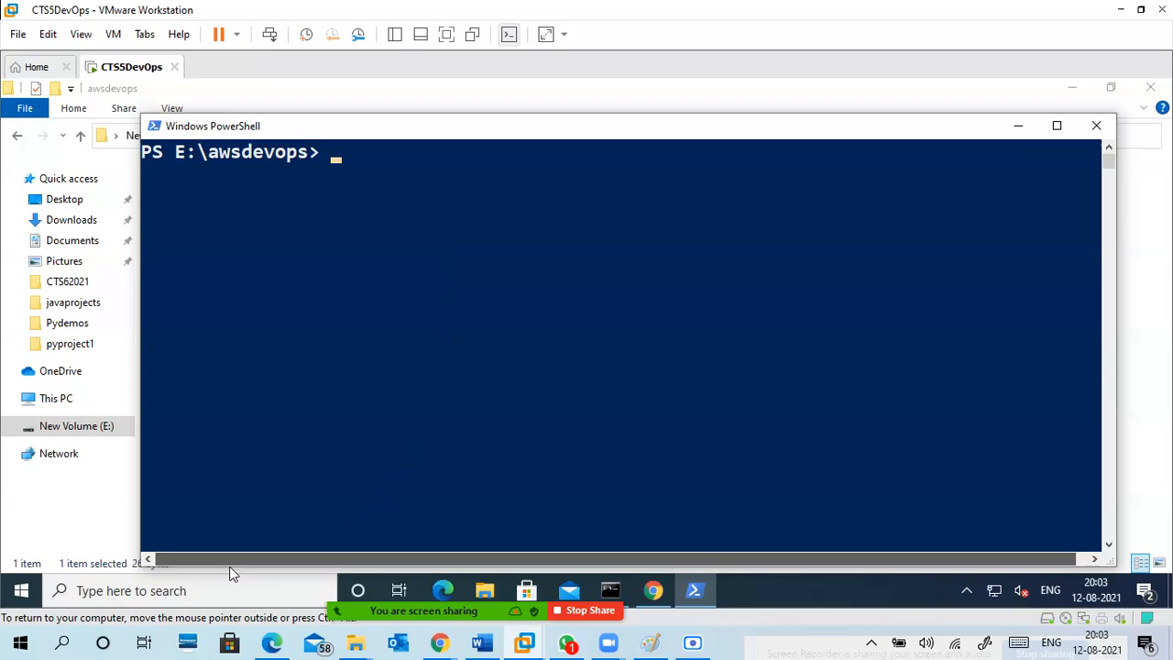
text(p)
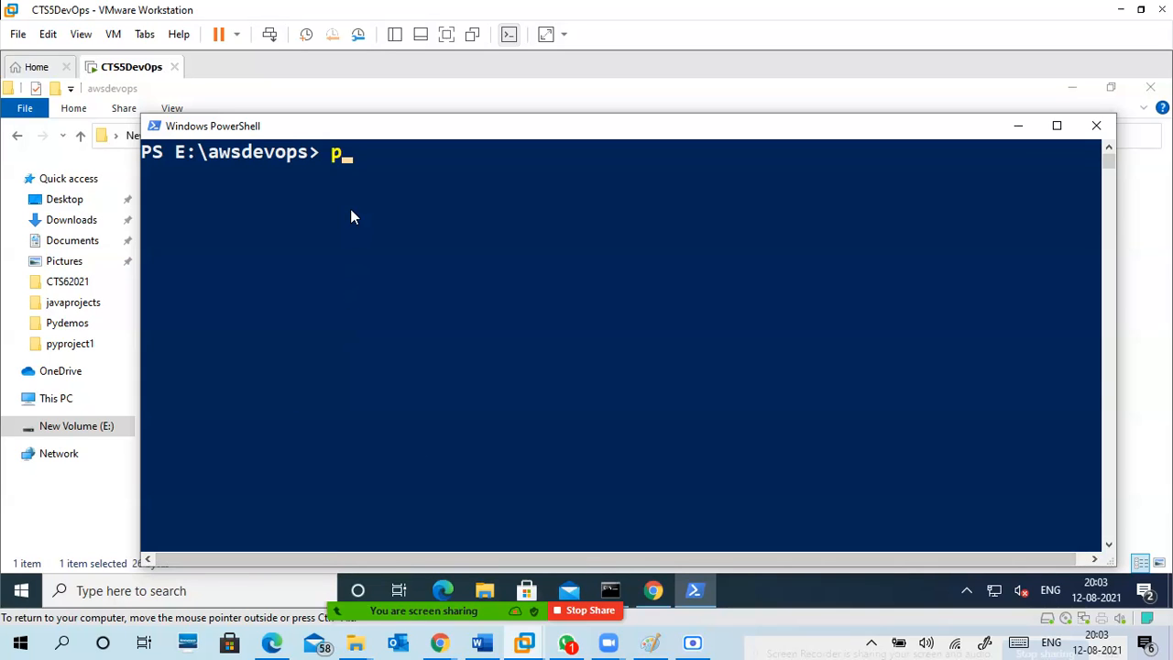
text(ython a)
key(Tab)
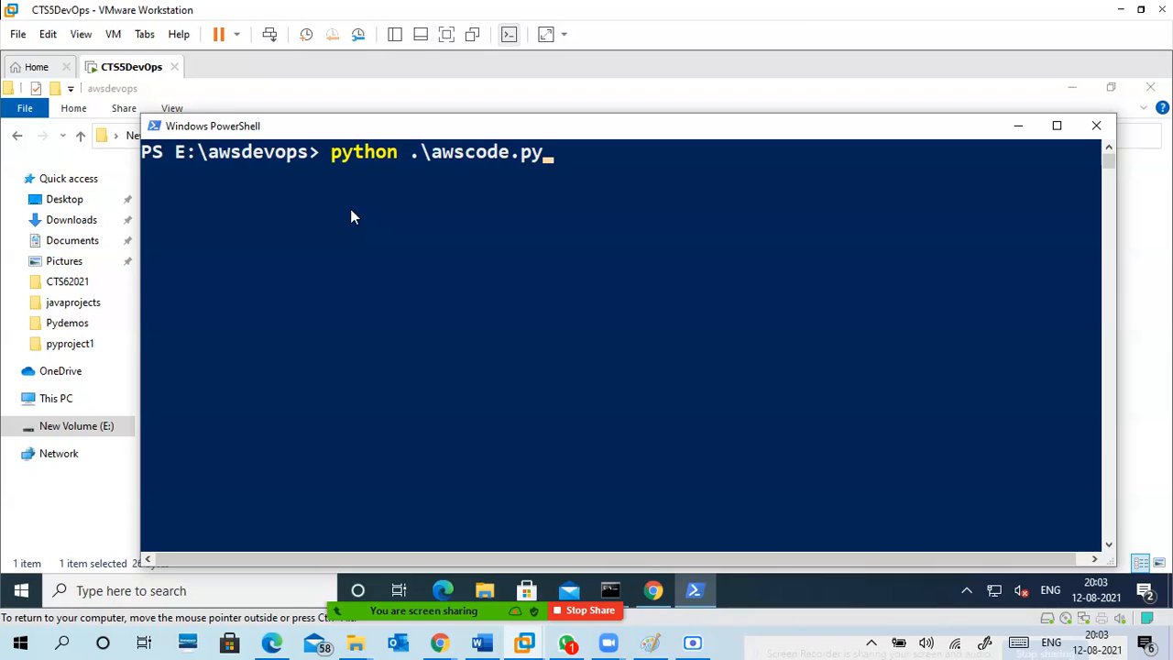
key(Return)
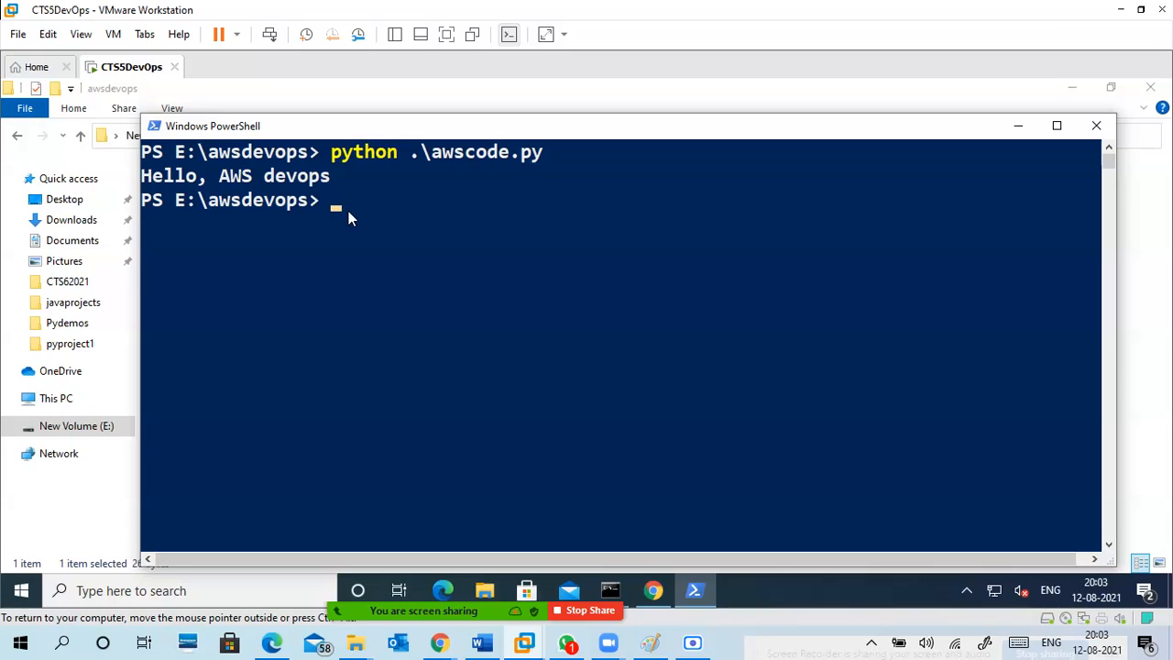
Minimize the PowerShell and File Explorer windows to return to the Jenkins dashboard.
click(1019, 128)
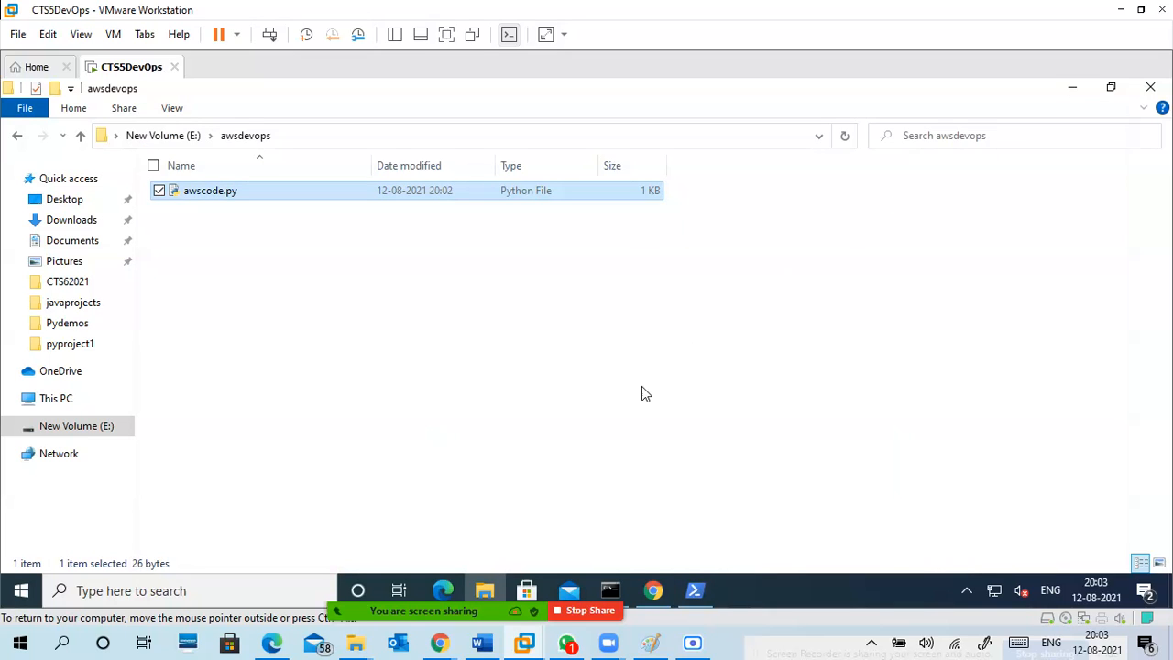
click(704, 594)
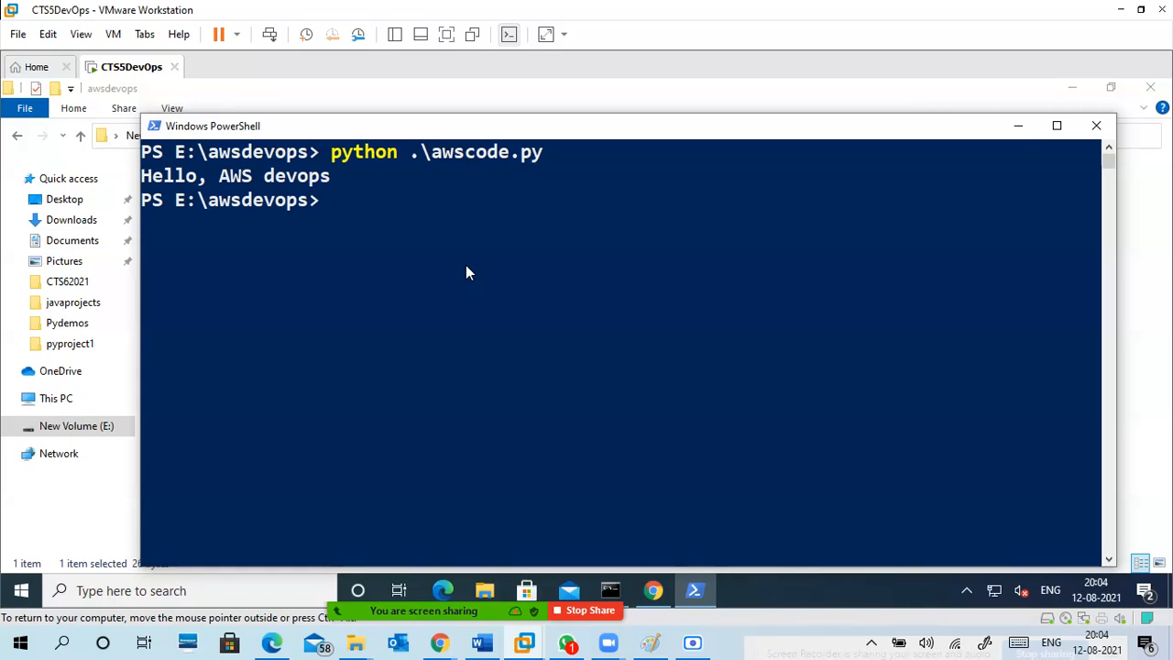
click(1018, 127)
click(1074, 89)
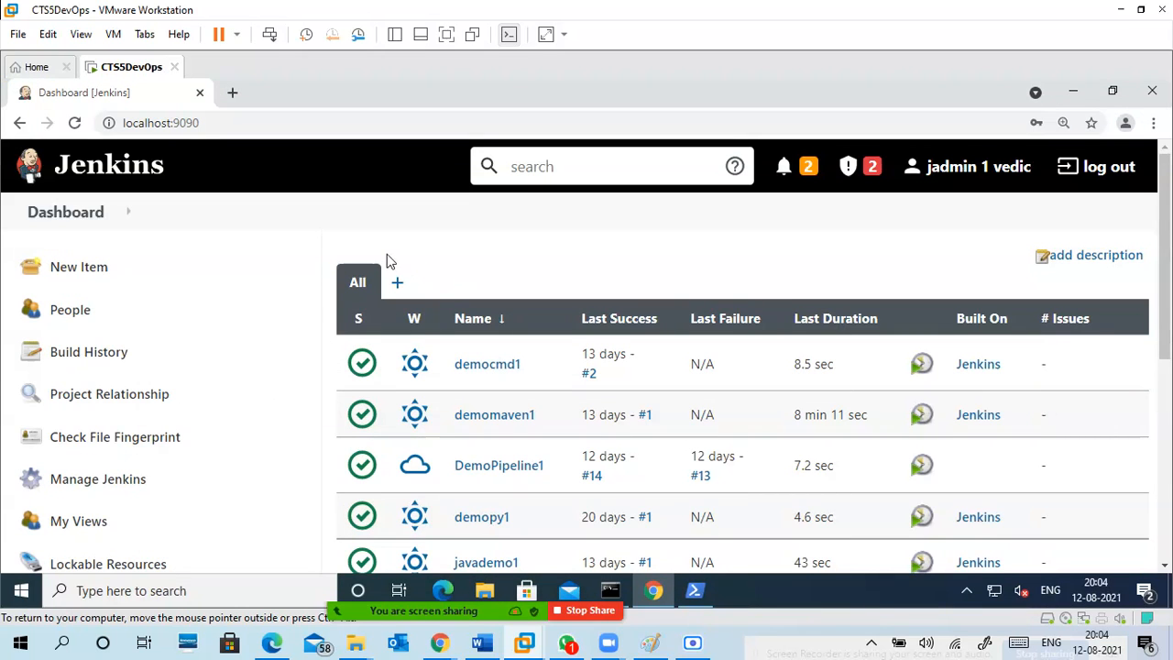
click(697, 594)
click(552, 234)
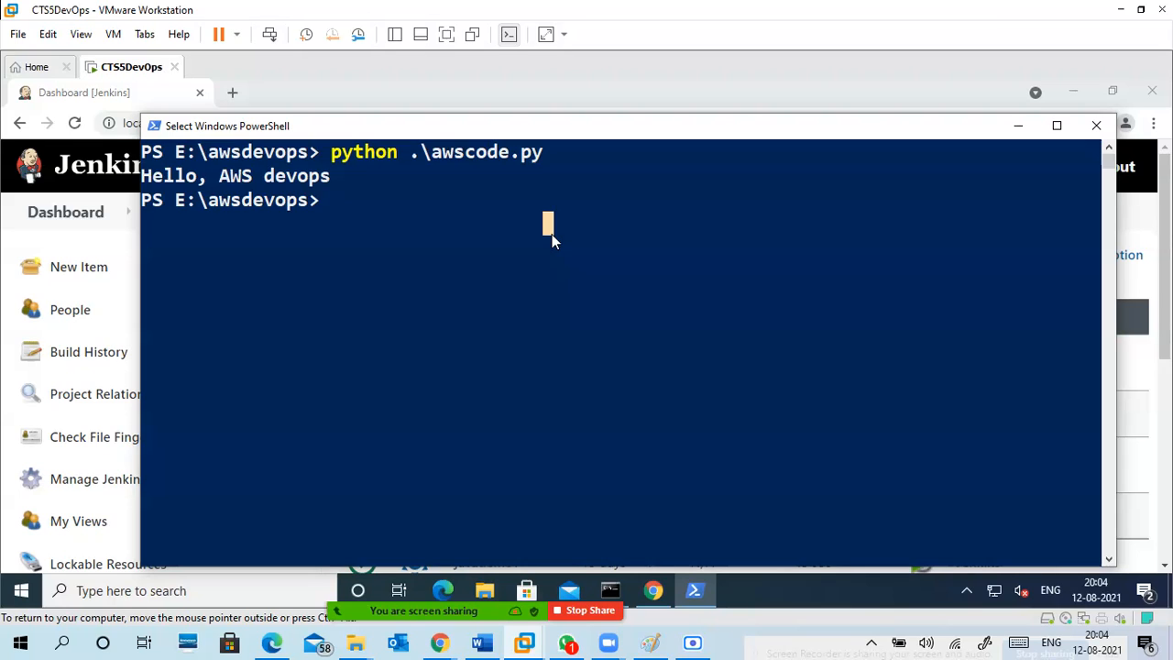
click(1016, 127)
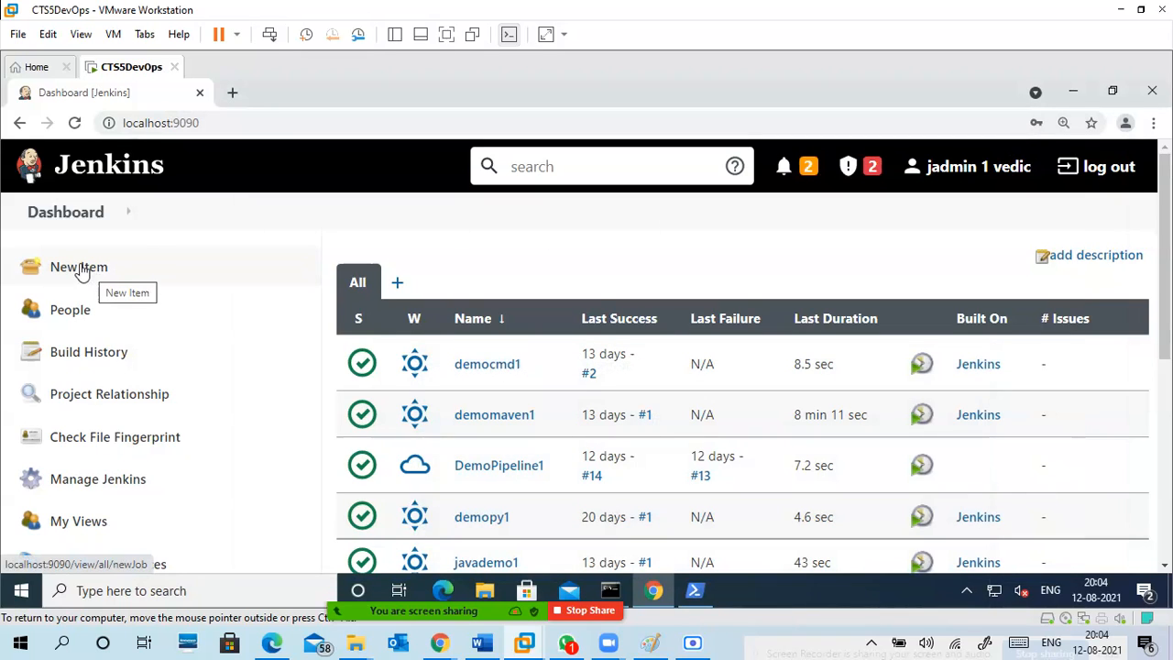
Start a new Jenkins item and look through the available project types.
click(85, 267)
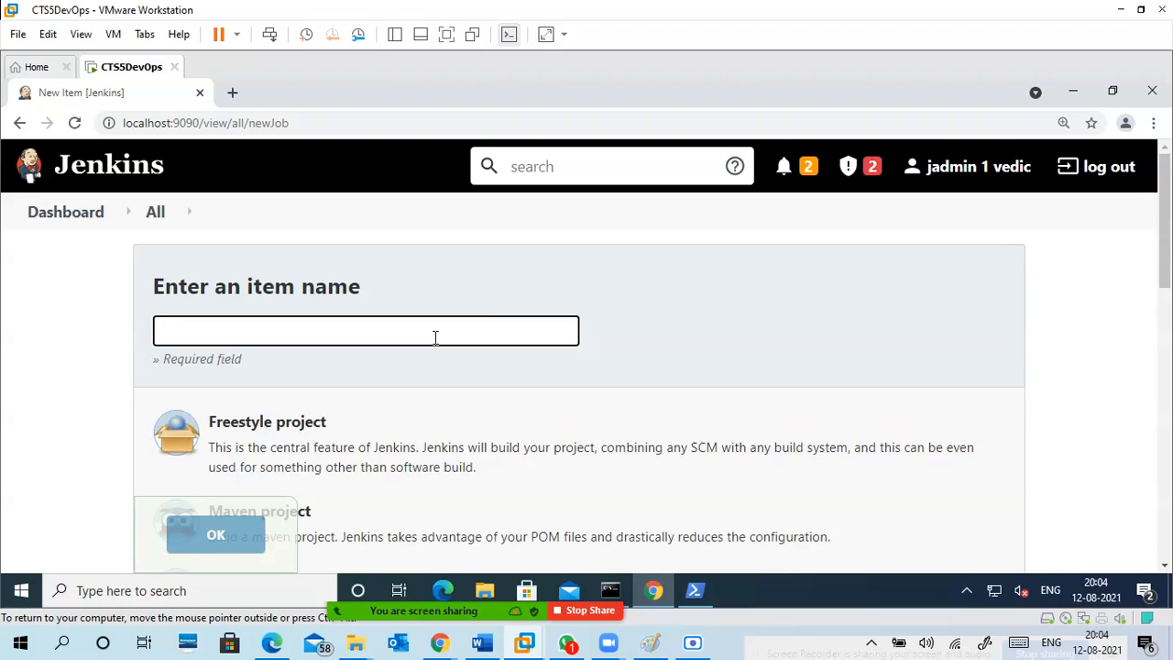
scroll(435, 337, down, 3)
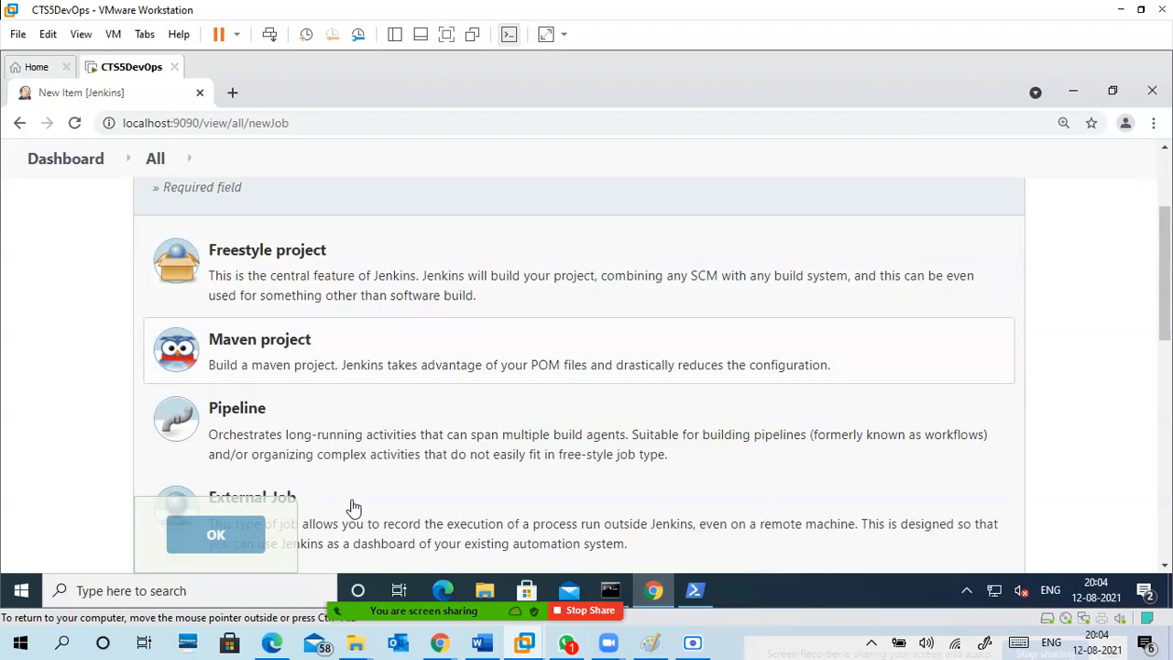
scroll(376, 426, down, 5)
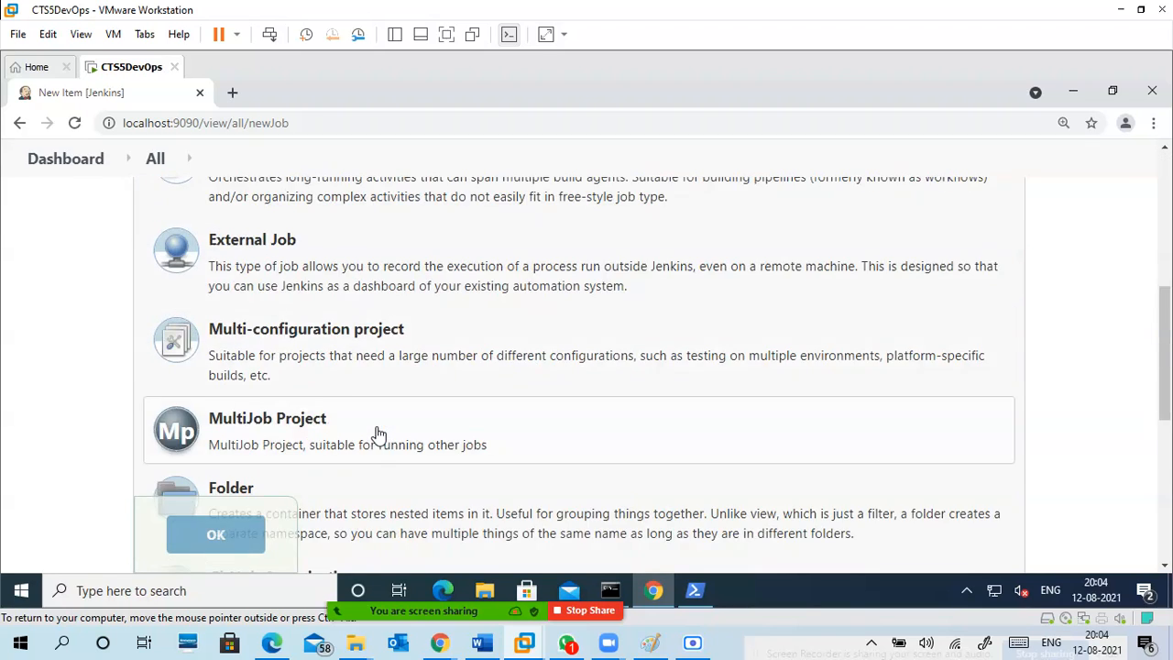
scroll(379, 431, down, 5)
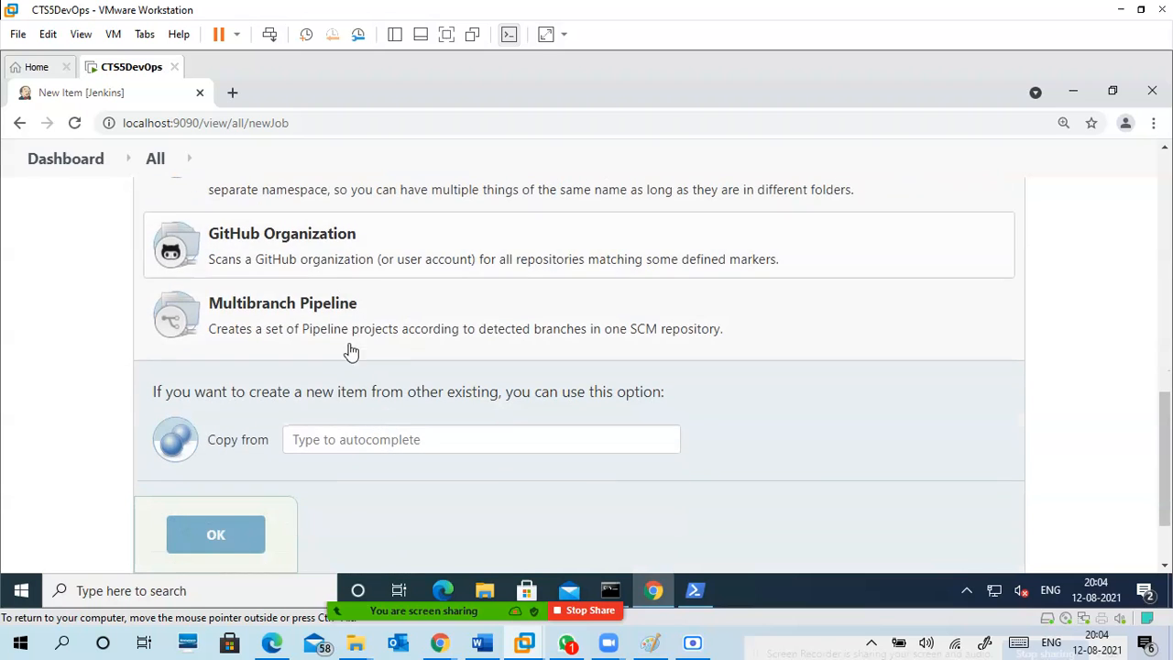
scroll(354, 354, up, 3)
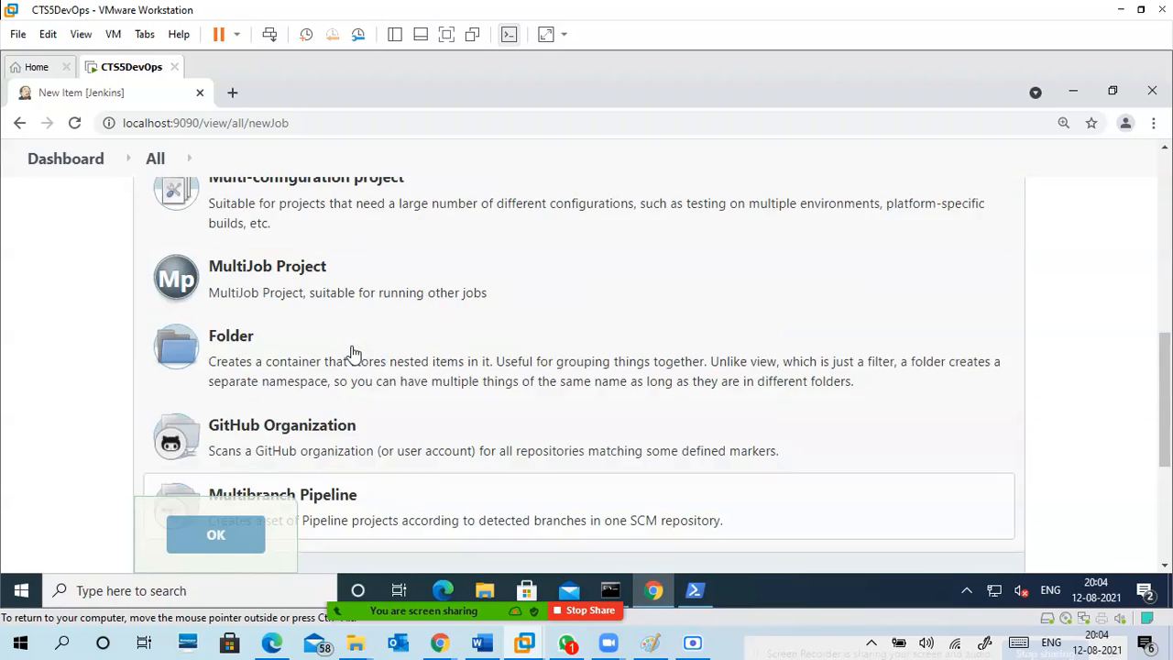
scroll(354, 354, up, 6)
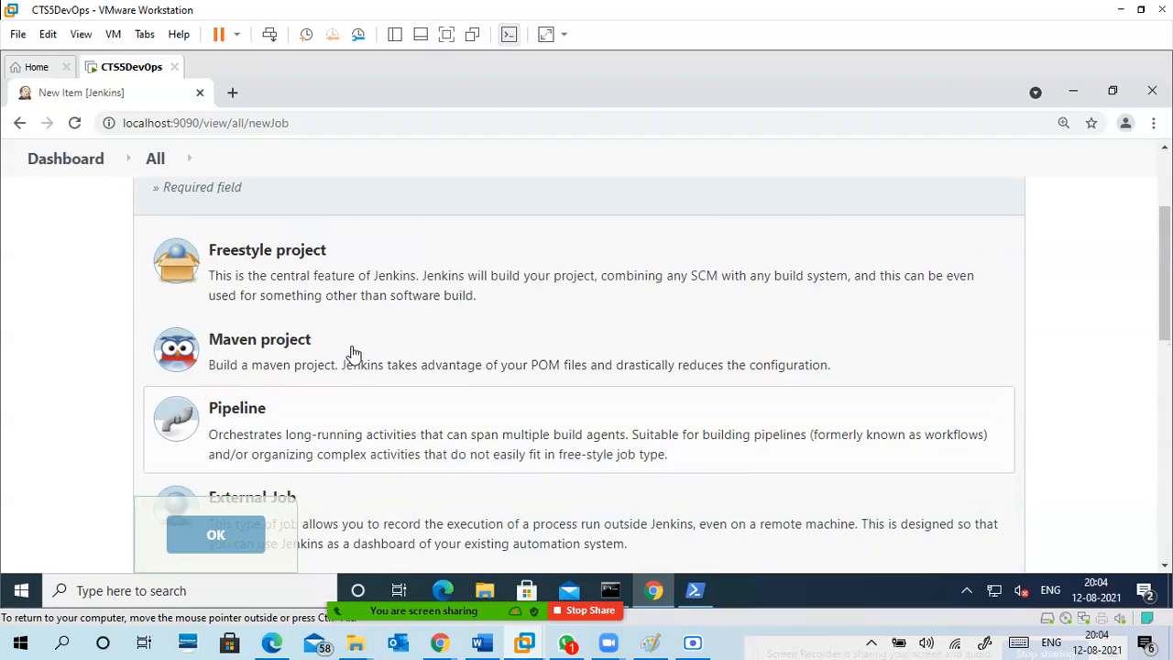
Create a Freestyle project named awsdemo1.
click(327, 268)
scroll(357, 273, up, 1)
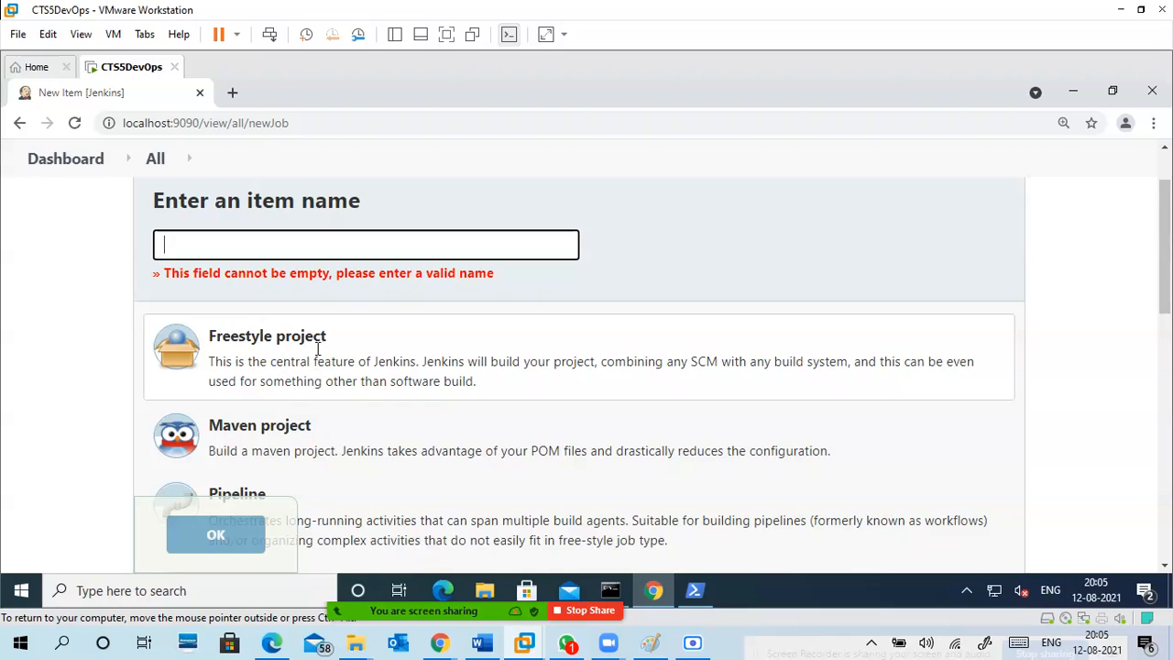
click(297, 243)
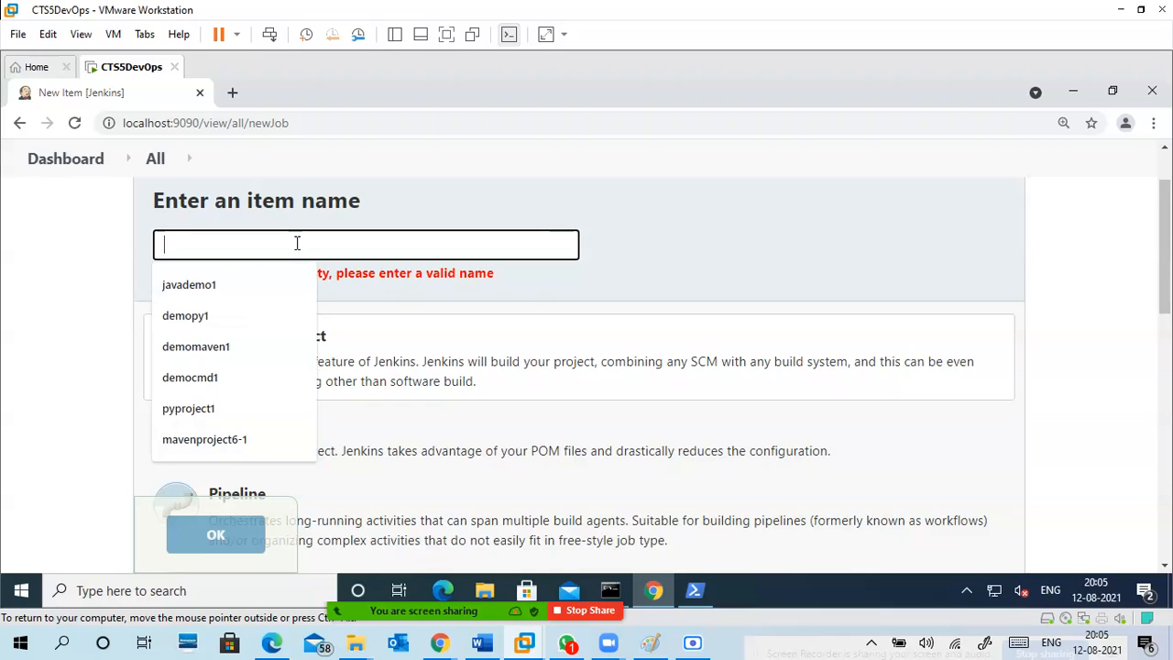
text(aws)
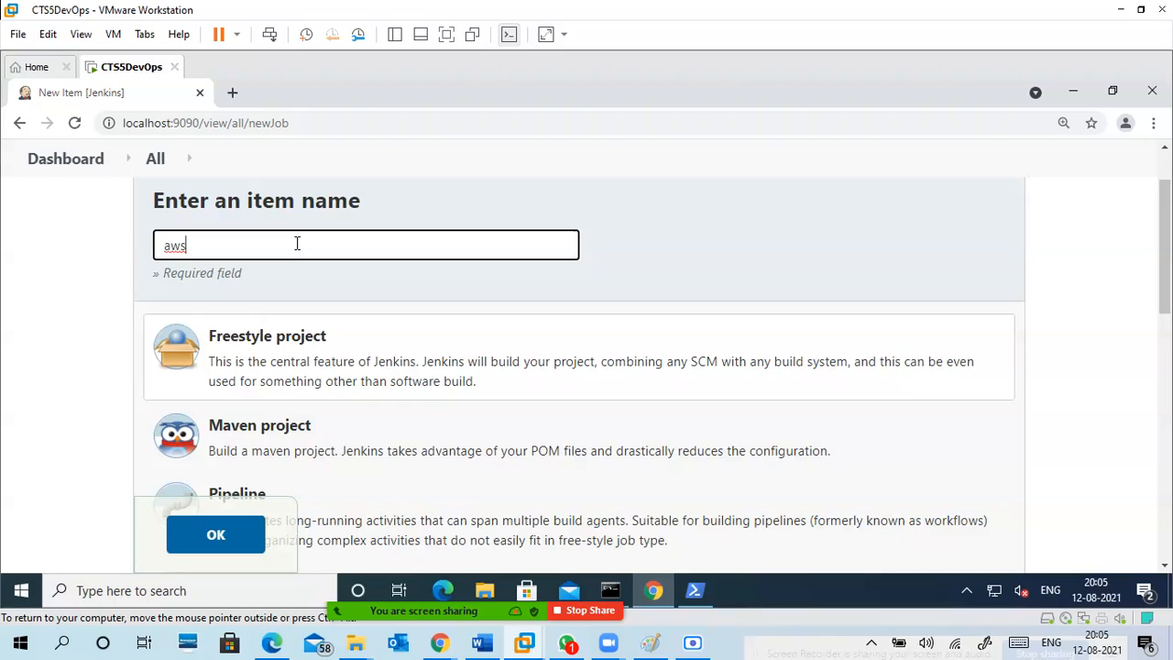
text(demo)
text(1)
click(216, 536)
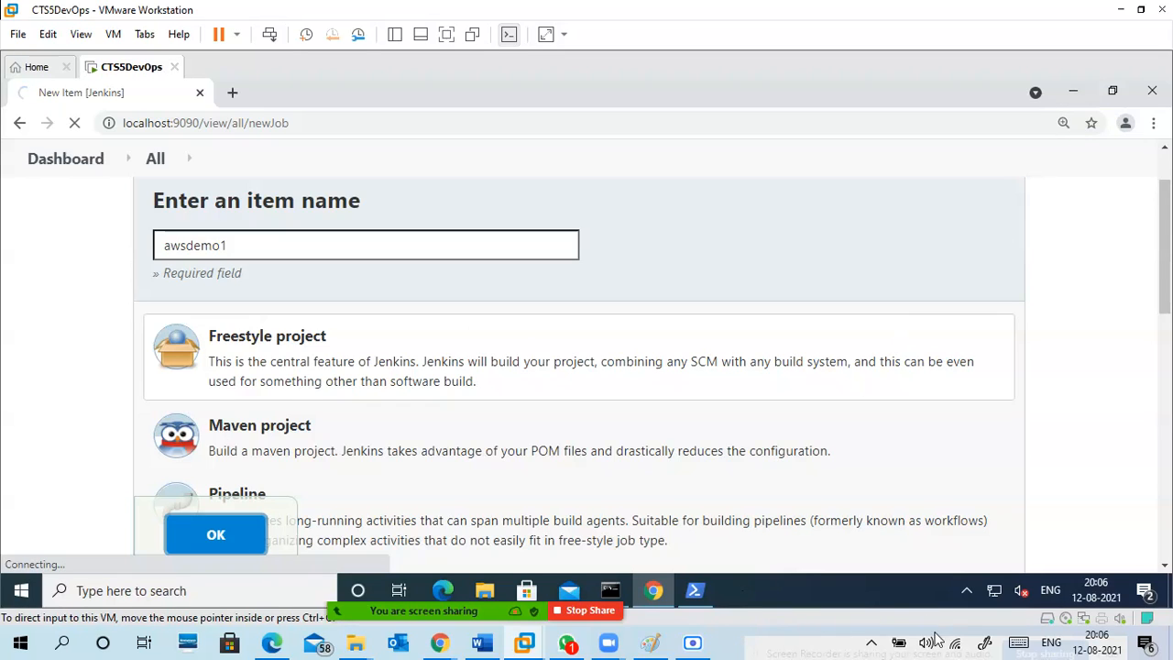
click(870, 642)
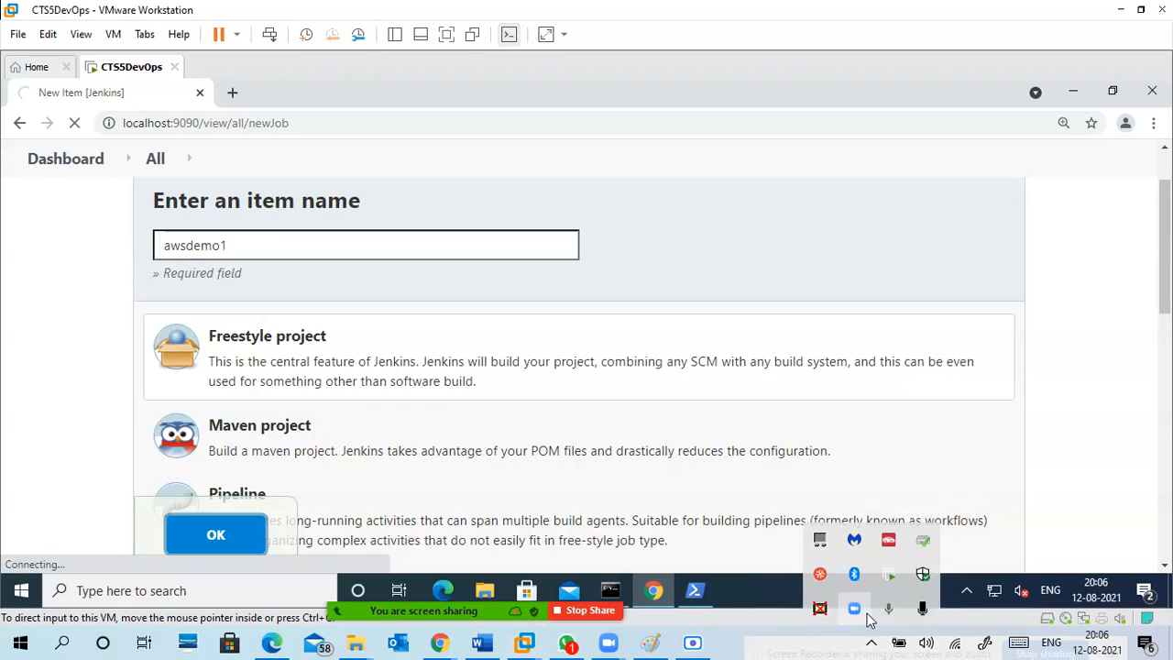
click(726, 633)
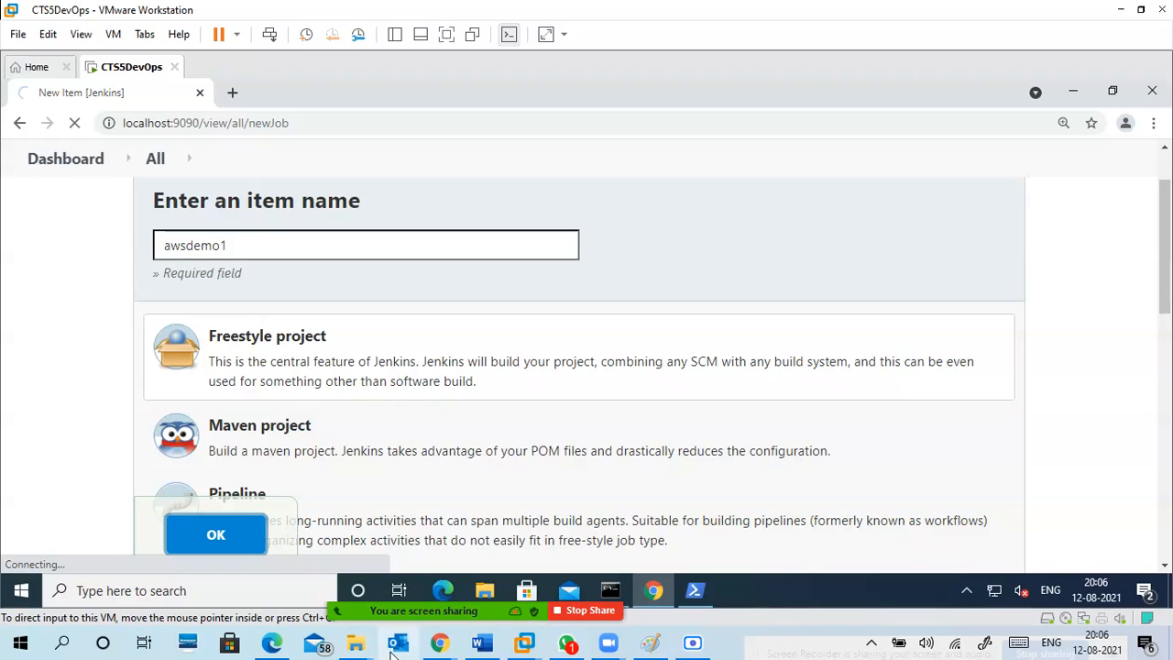
mouse_move(685, 628)
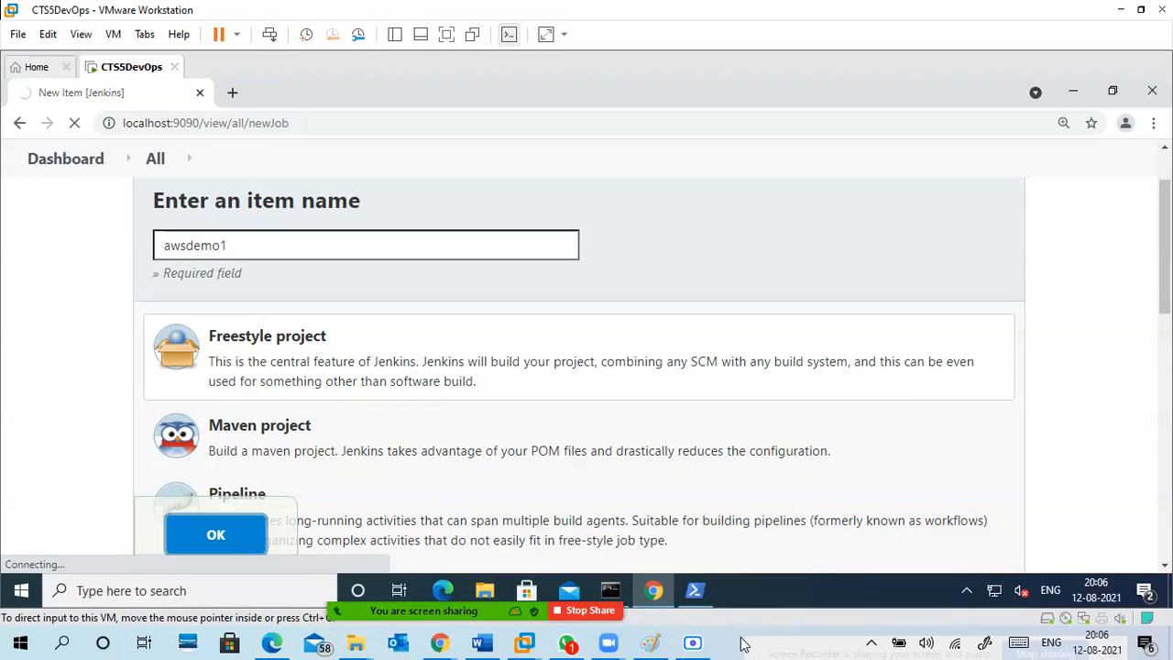
Switch to Chrome on the host computer, close the Jenkins download page, and close the whole browser window.
mouse_move(440, 642)
click(401, 533)
click(543, 13)
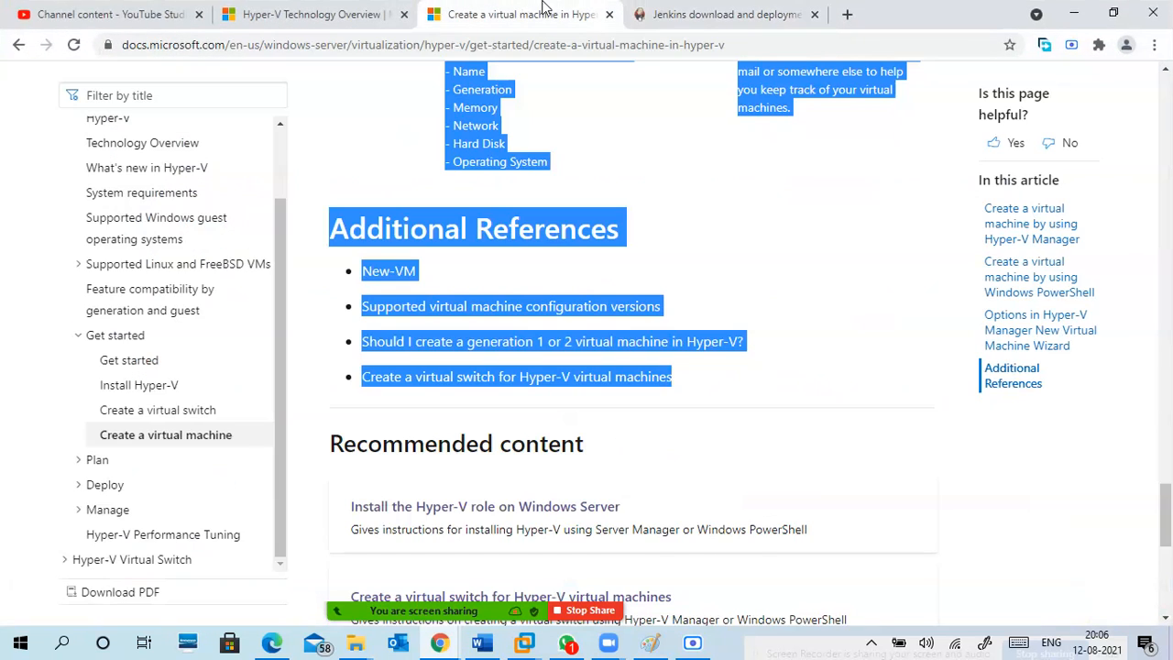
click(662, 11)
click(813, 14)
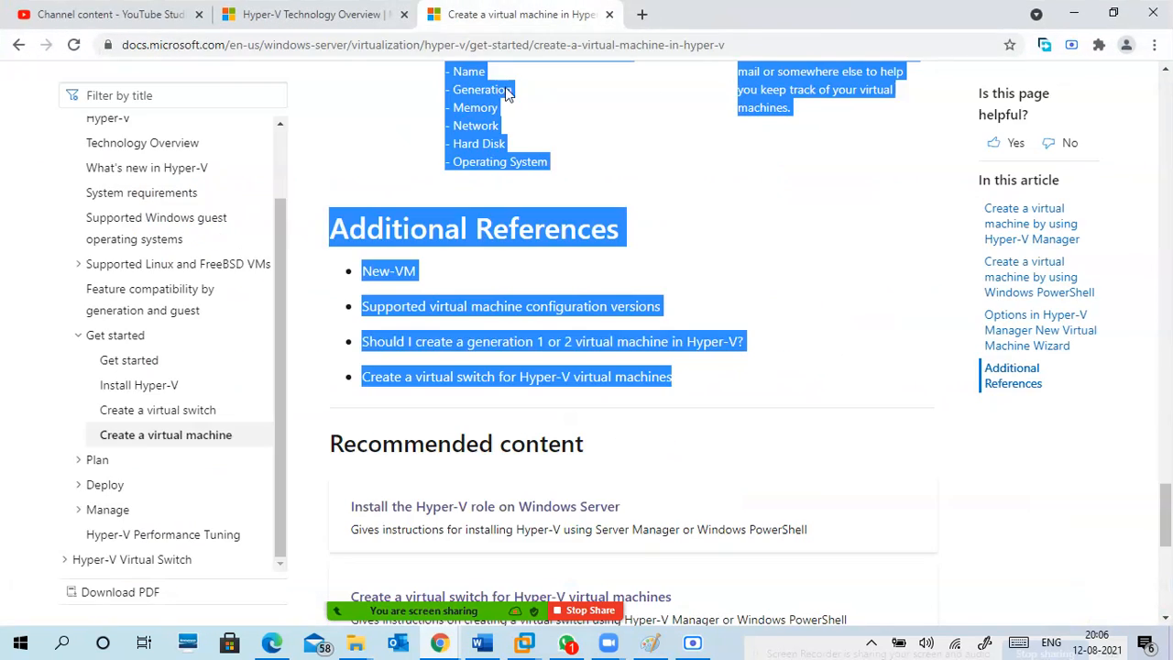
click(351, 11)
click(126, 11)
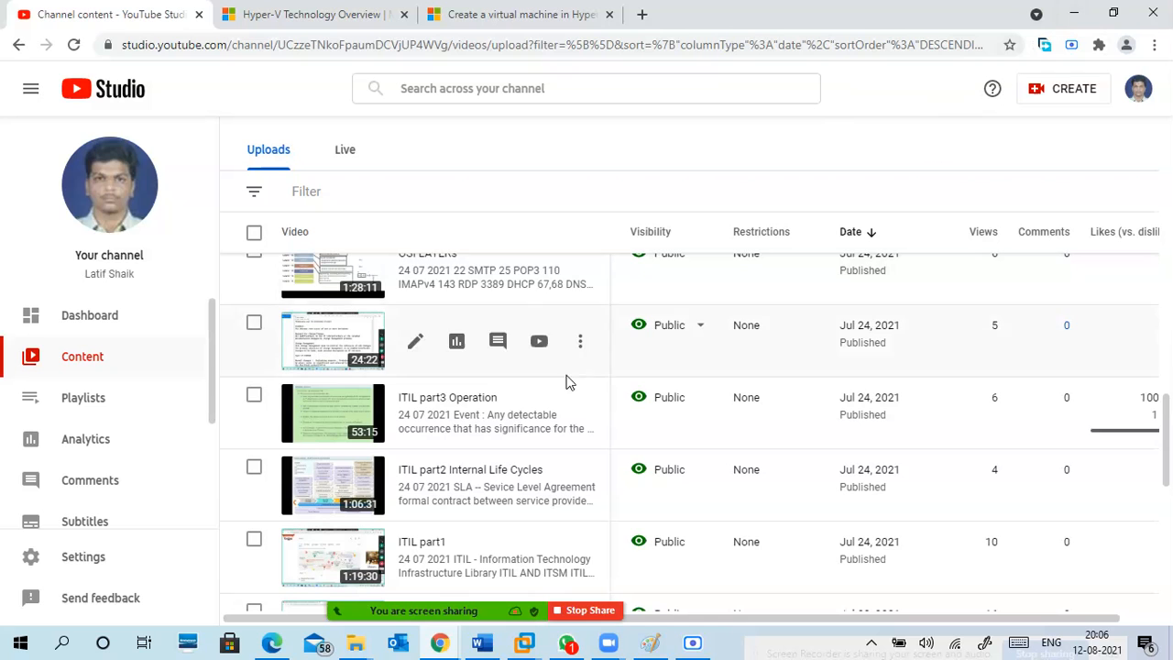
click(1152, 16)
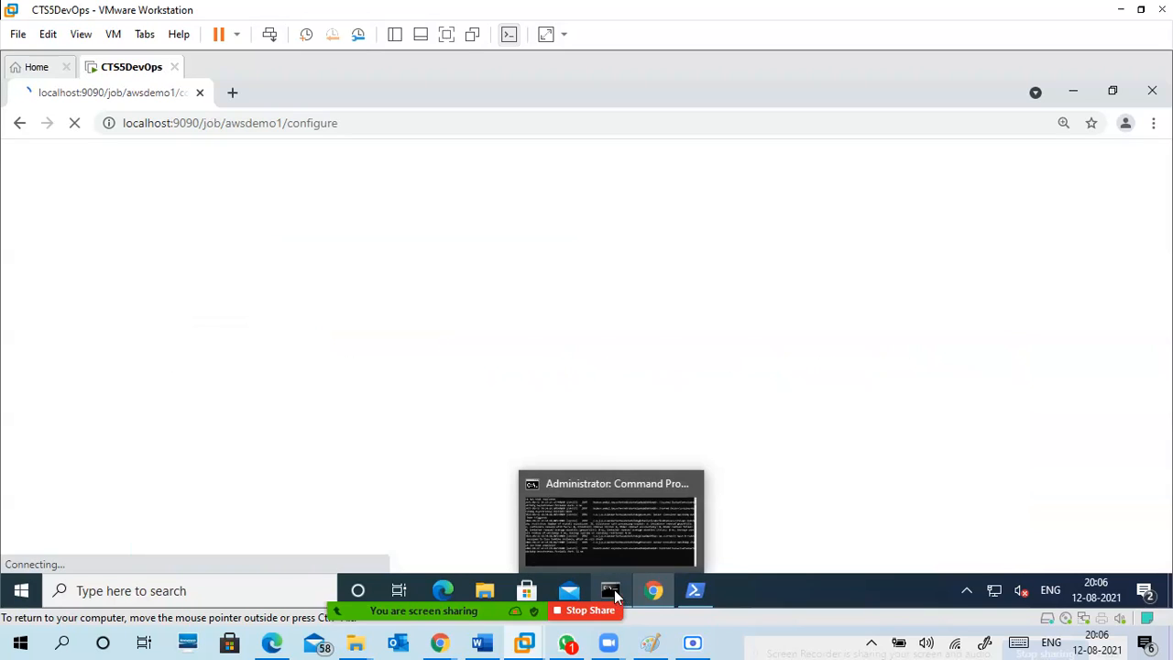
Check the Jenkins server log in the virtual machine's Command Prompt and minimize that window again.
click(614, 589)
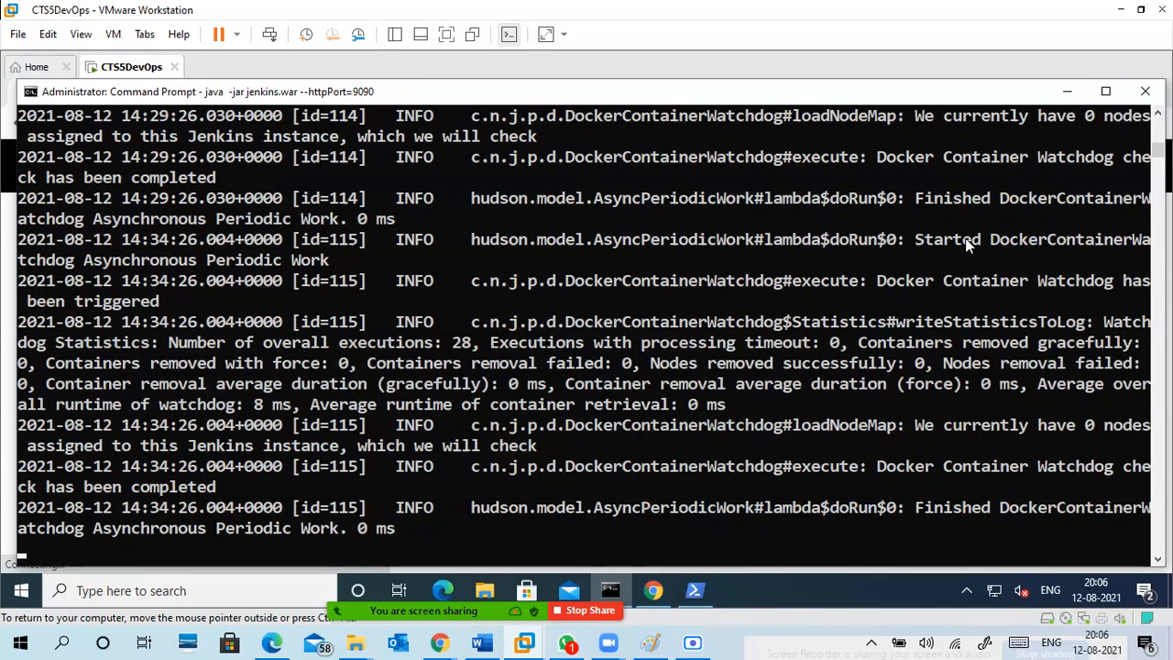
click(1066, 97)
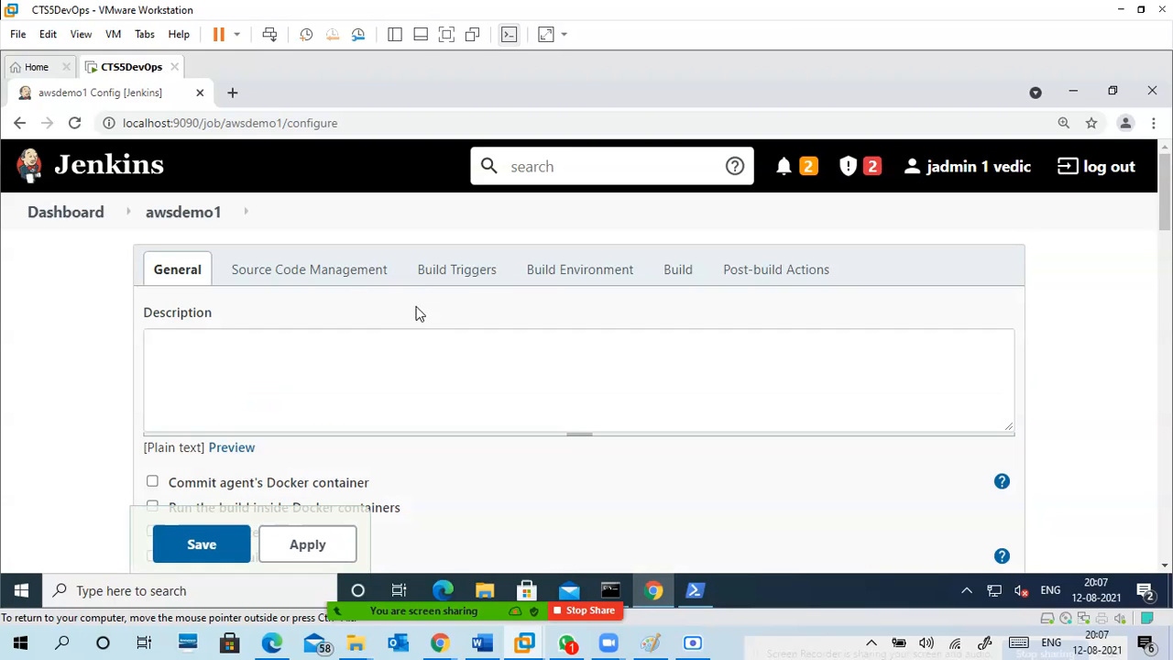
Enter "python project aws python" as the description of the awsdemo1 project.
click(423, 342)
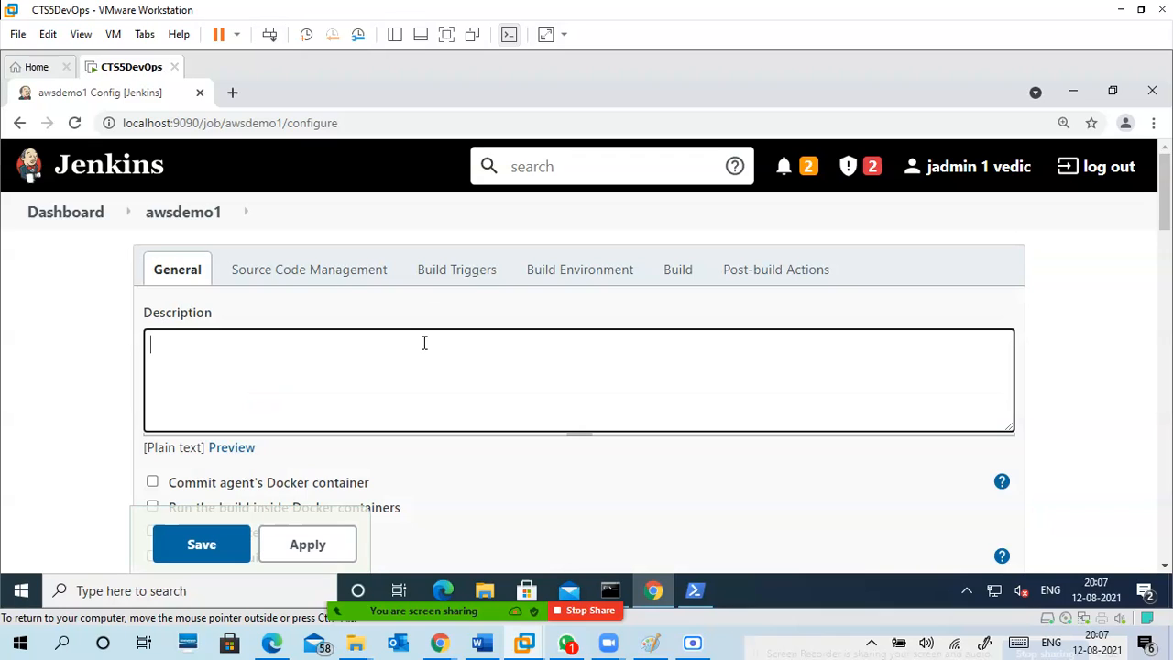
text(python project aws)
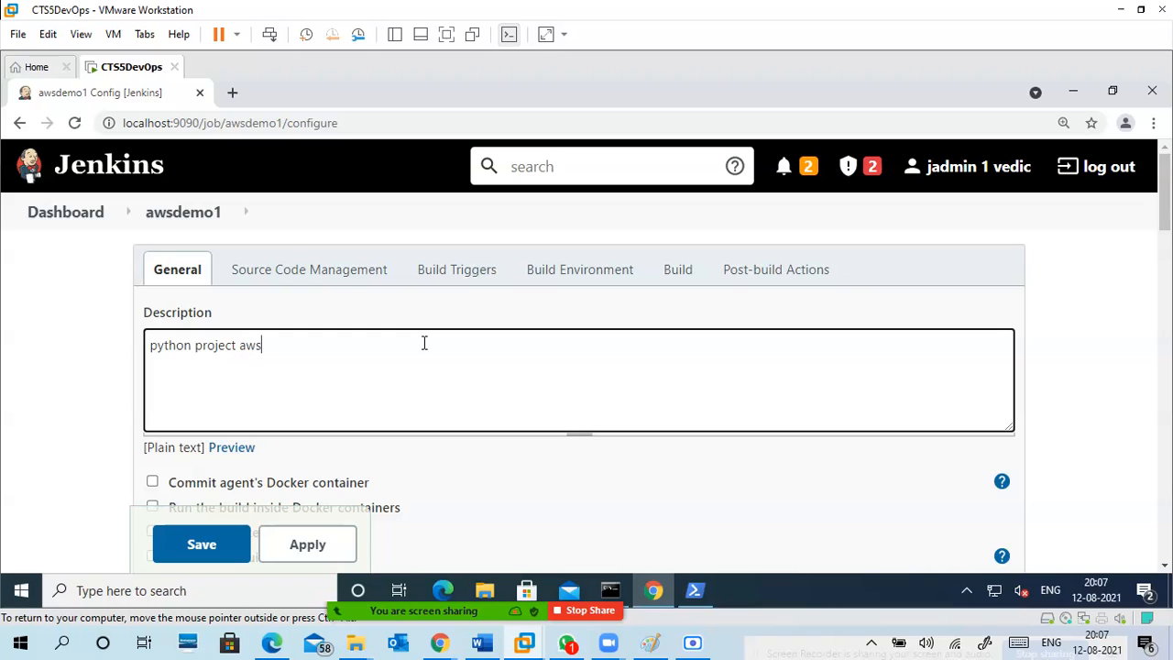
text(python)
Look through the project's General, Source Code Management, Build Triggers, Build Environment and Build settings.
scroll(388, 362, down, 1)
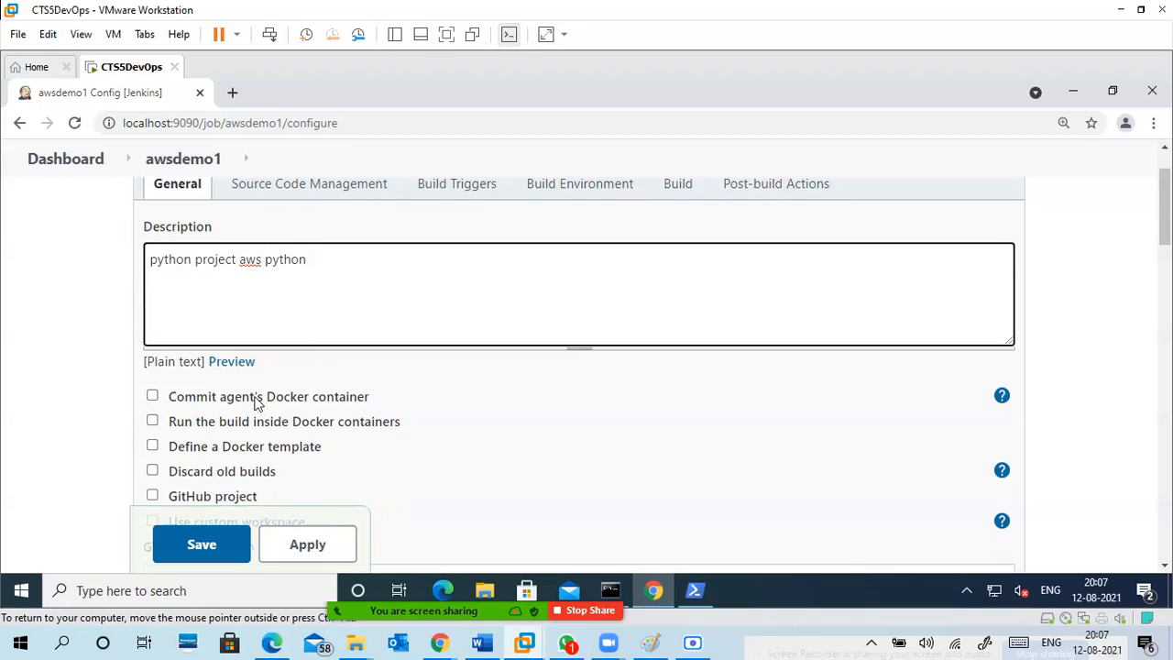
scroll(275, 403, down, 1)
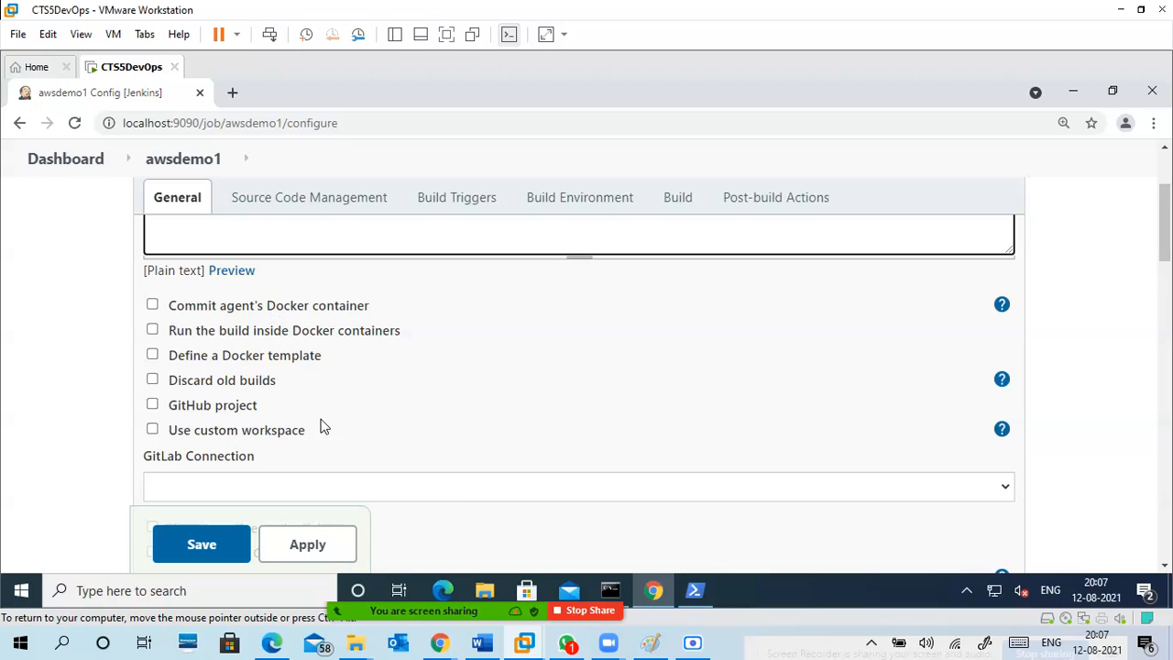
scroll(316, 427, down, 8)
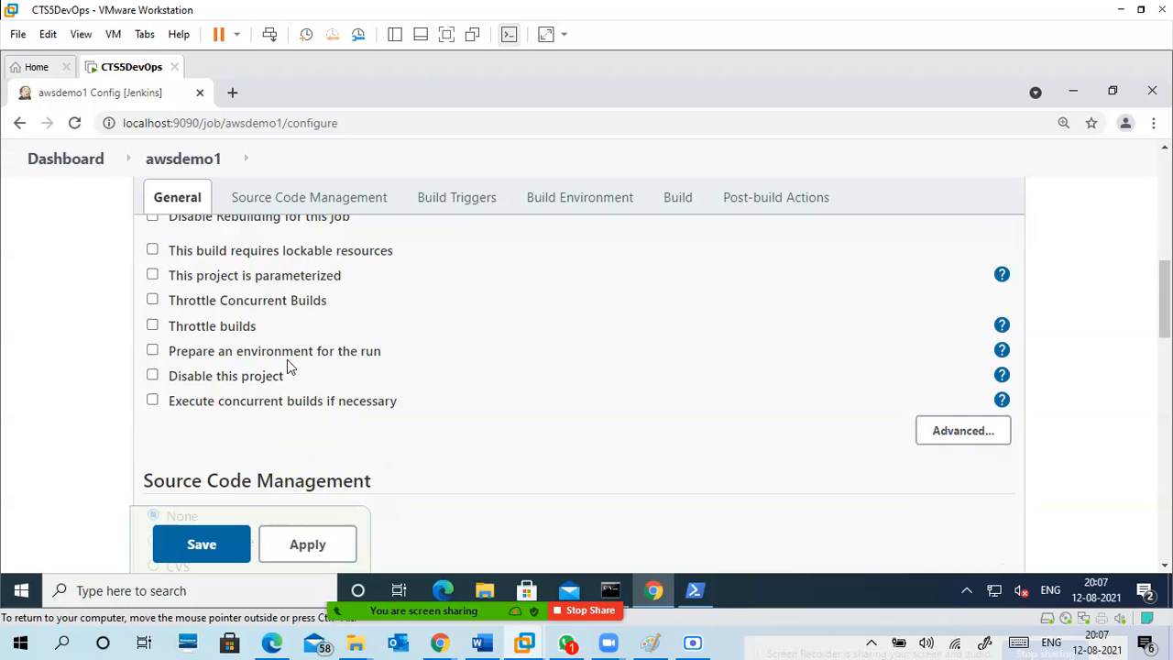
scroll(344, 322, up, 10)
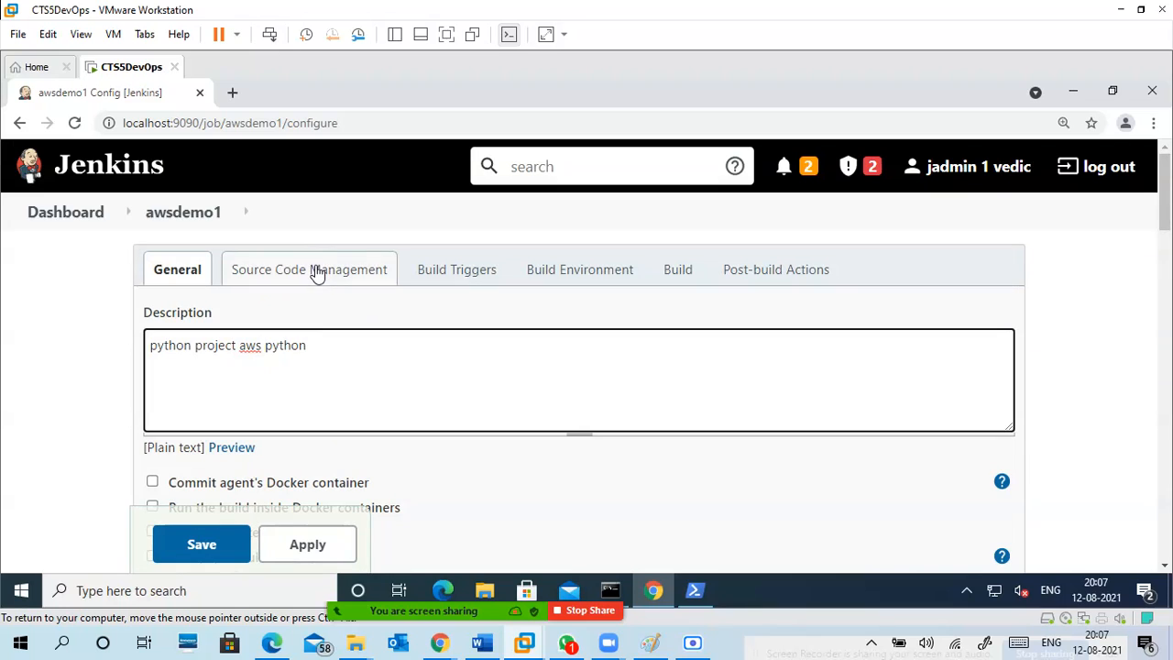
scroll(316, 266, down, 2)
scroll(316, 271, down, 5)
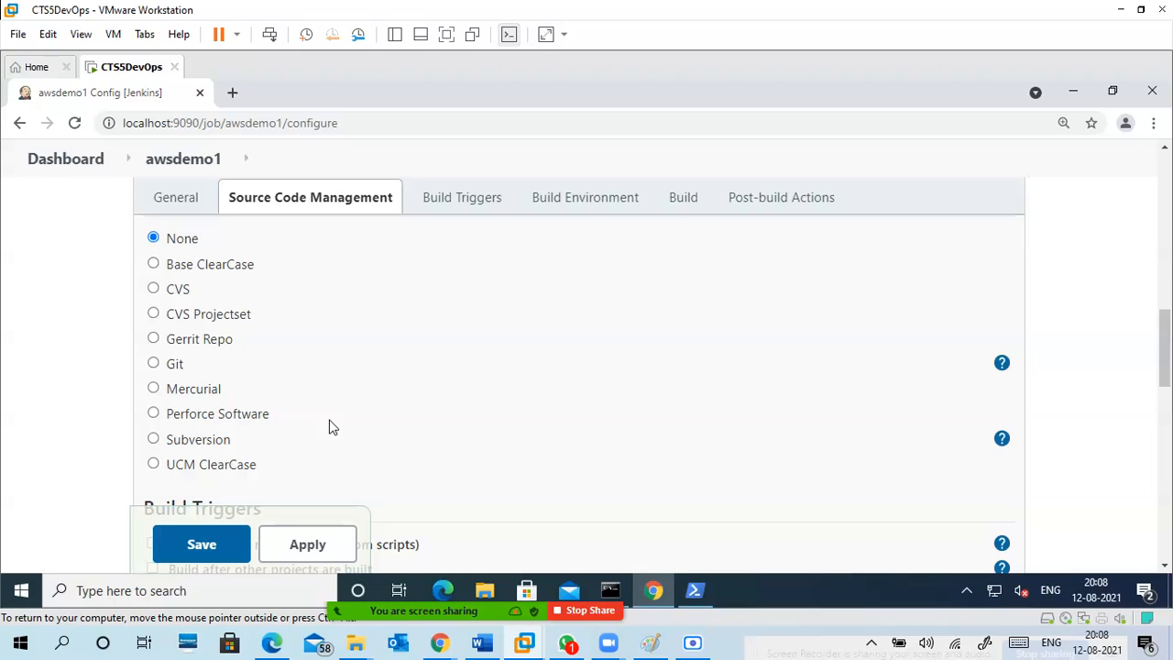
click(473, 206)
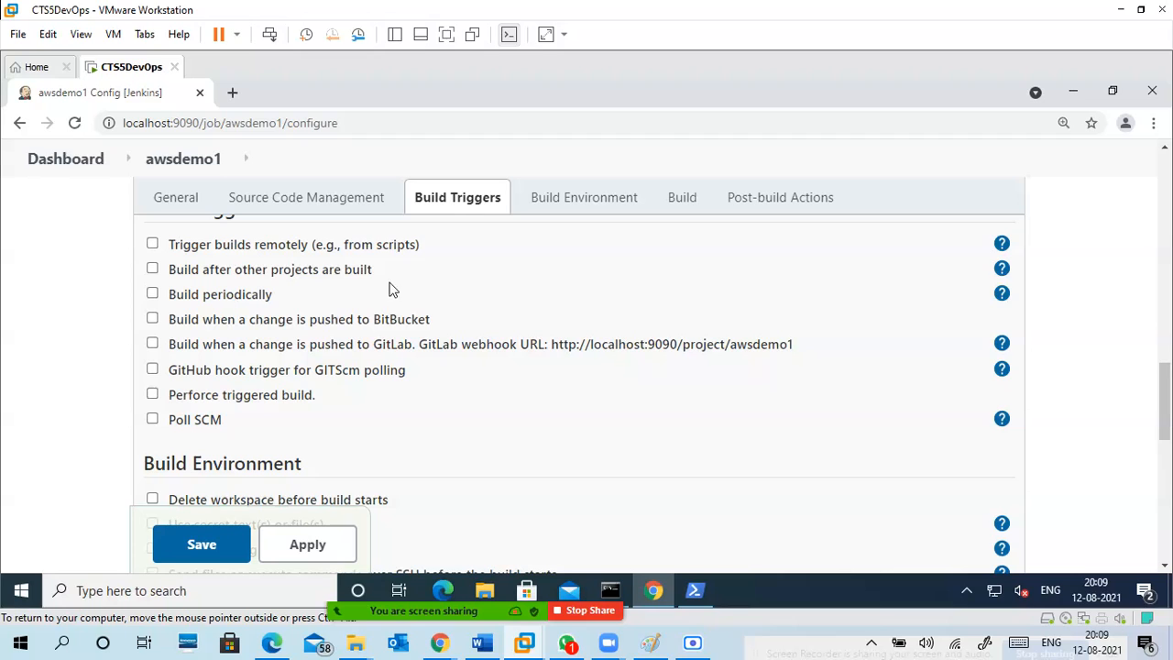
click(549, 203)
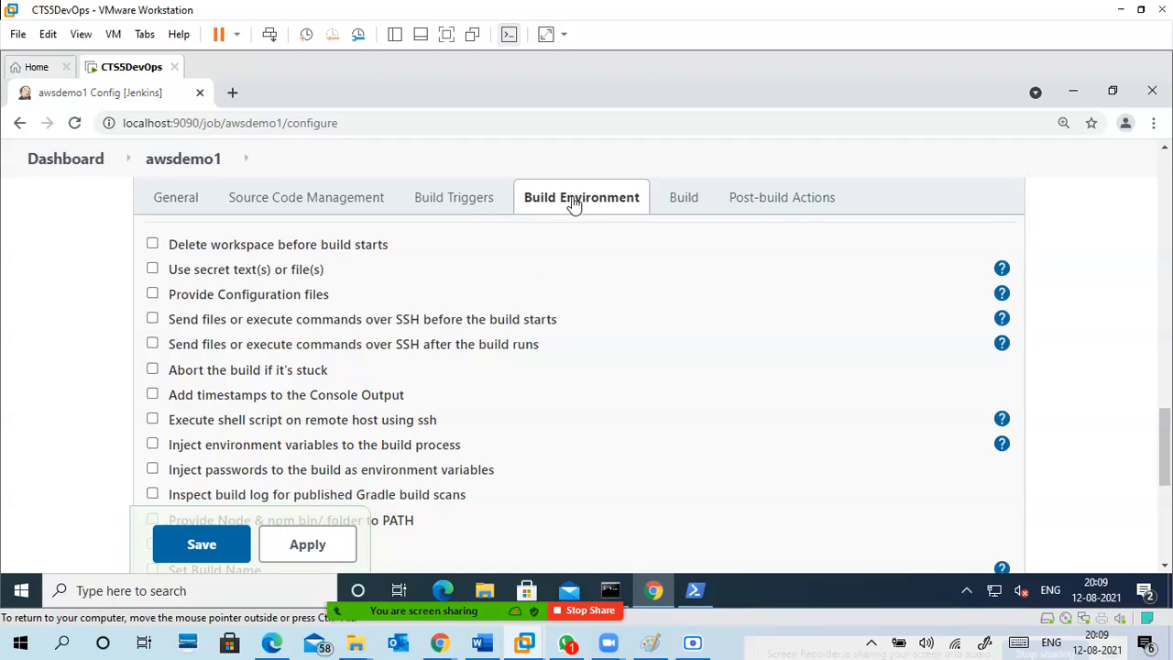
click(679, 204)
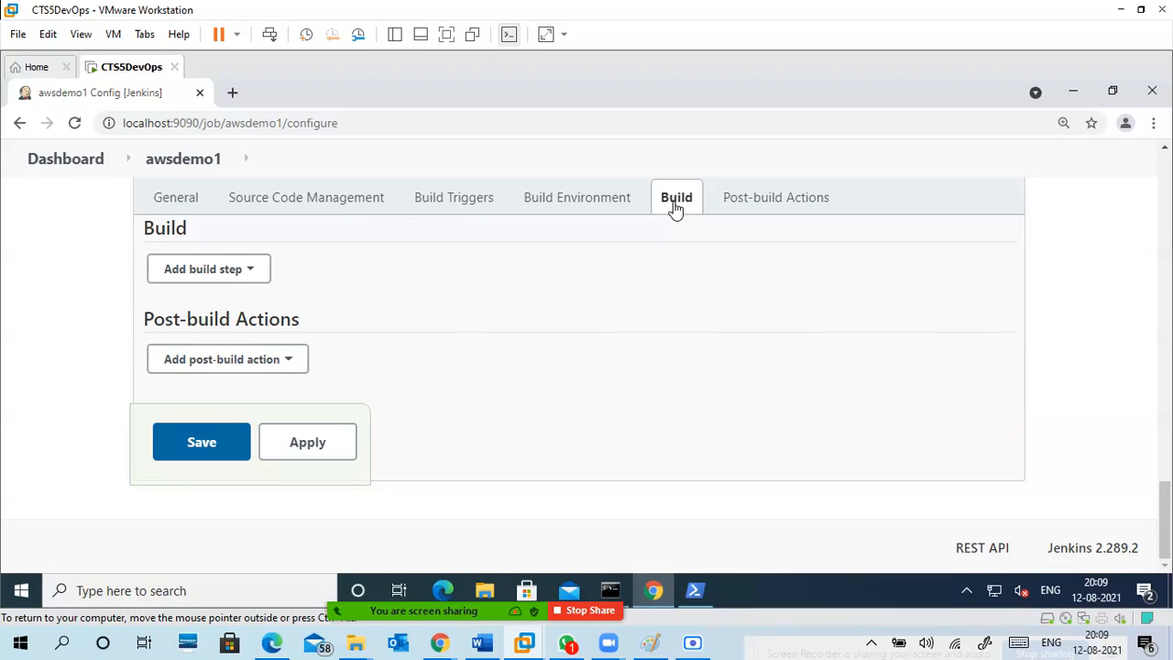
click(187, 198)
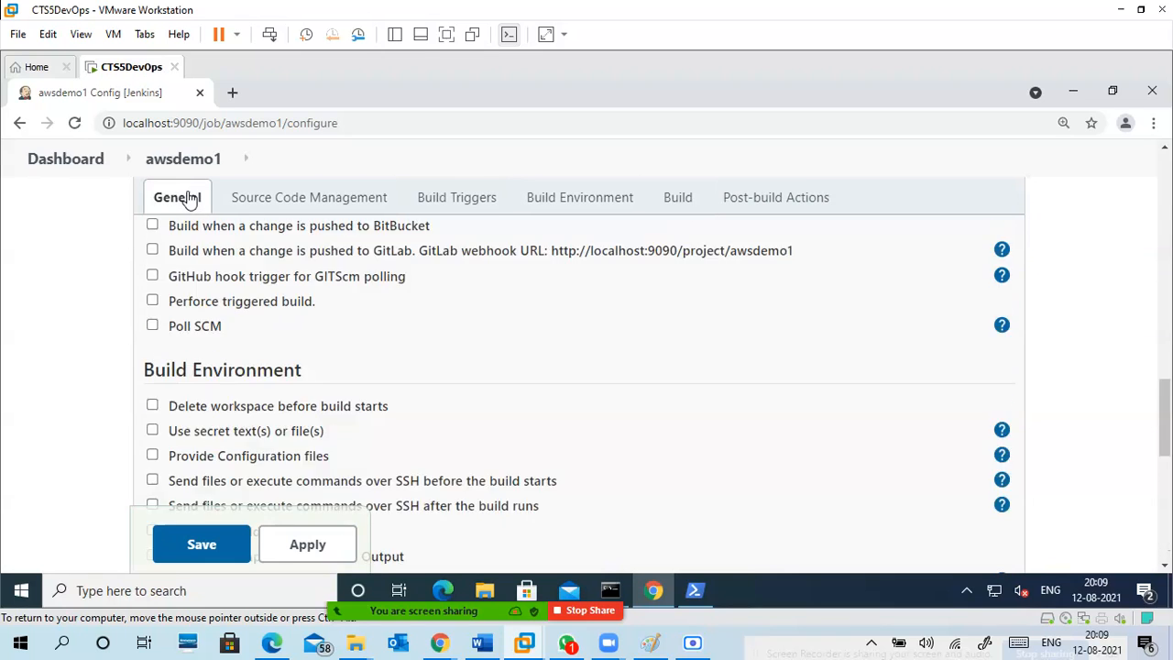
click(355, 198)
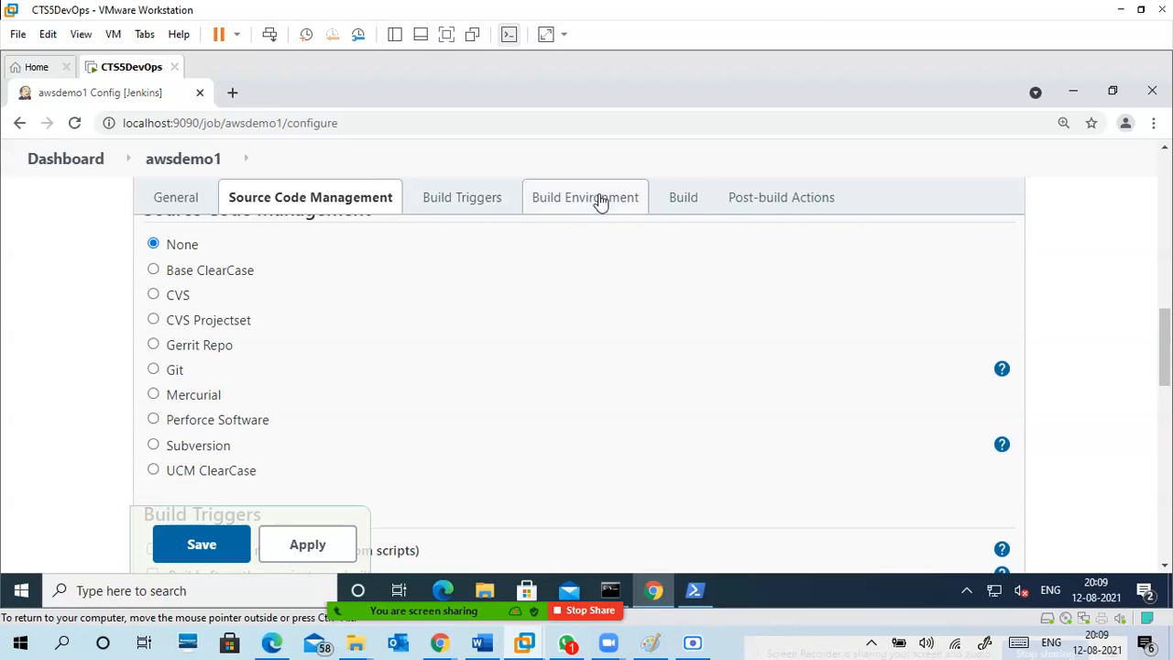
Add an Execute Windows batch command build step to the project.
click(690, 199)
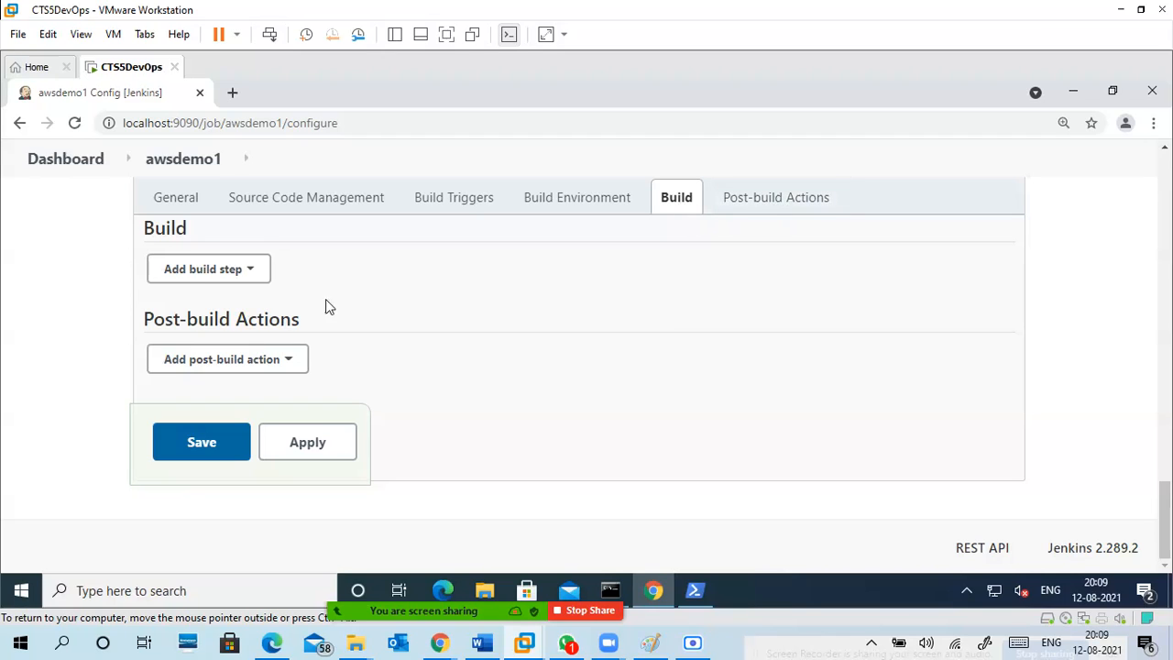
click(201, 271)
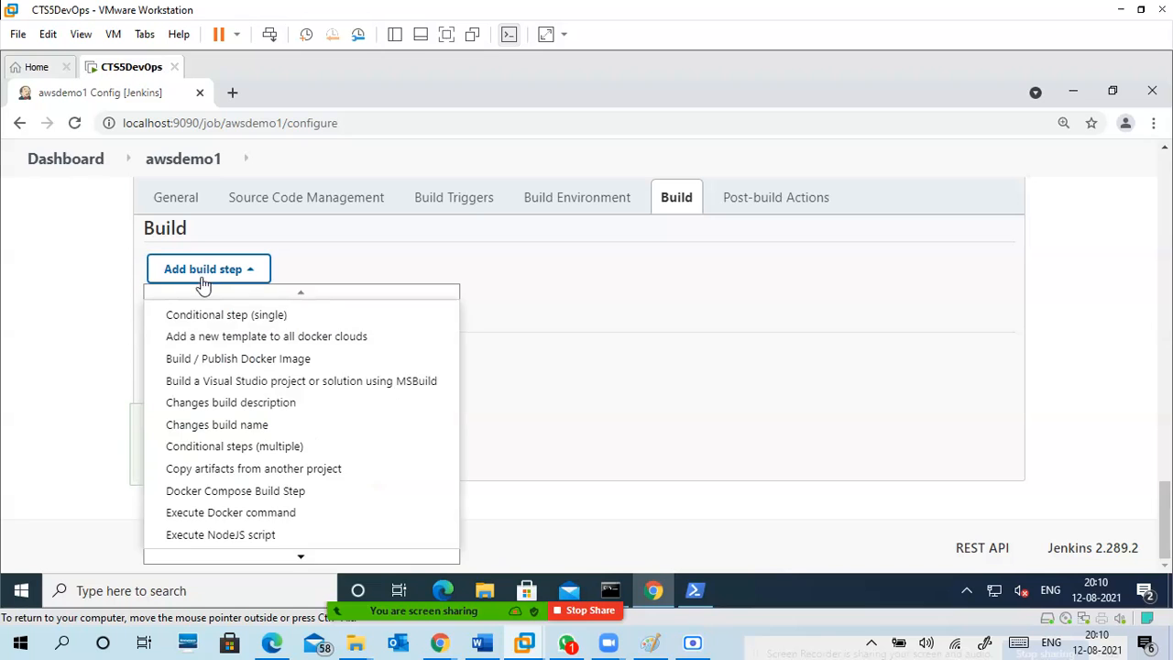
scroll(244, 563, down, 3)
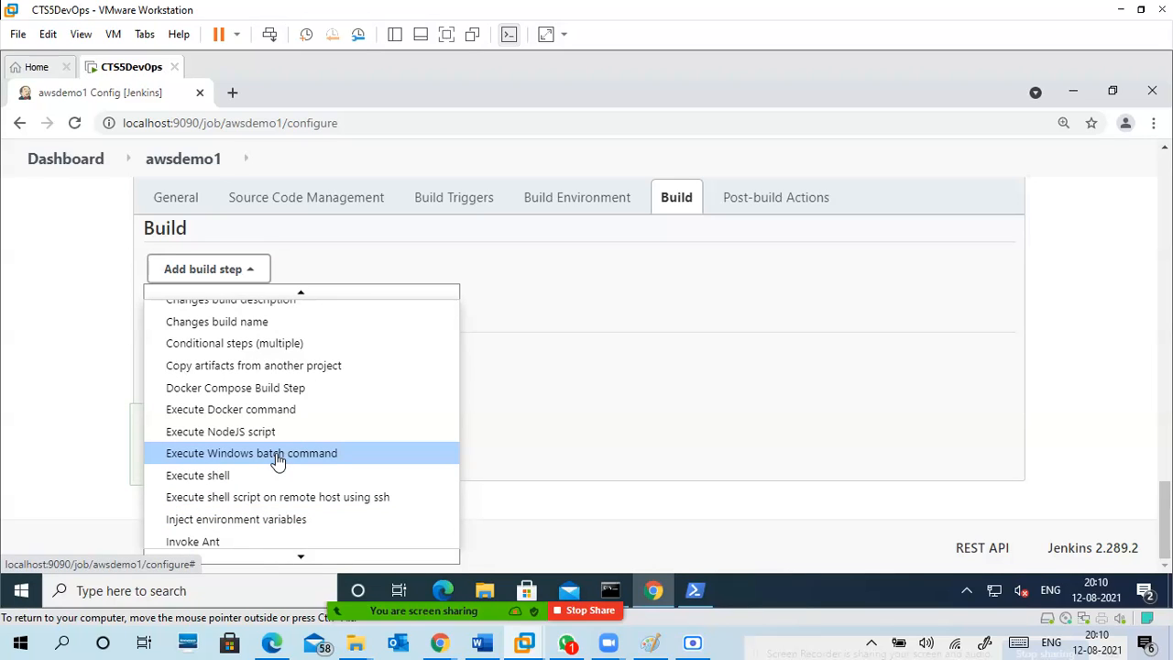
click(278, 455)
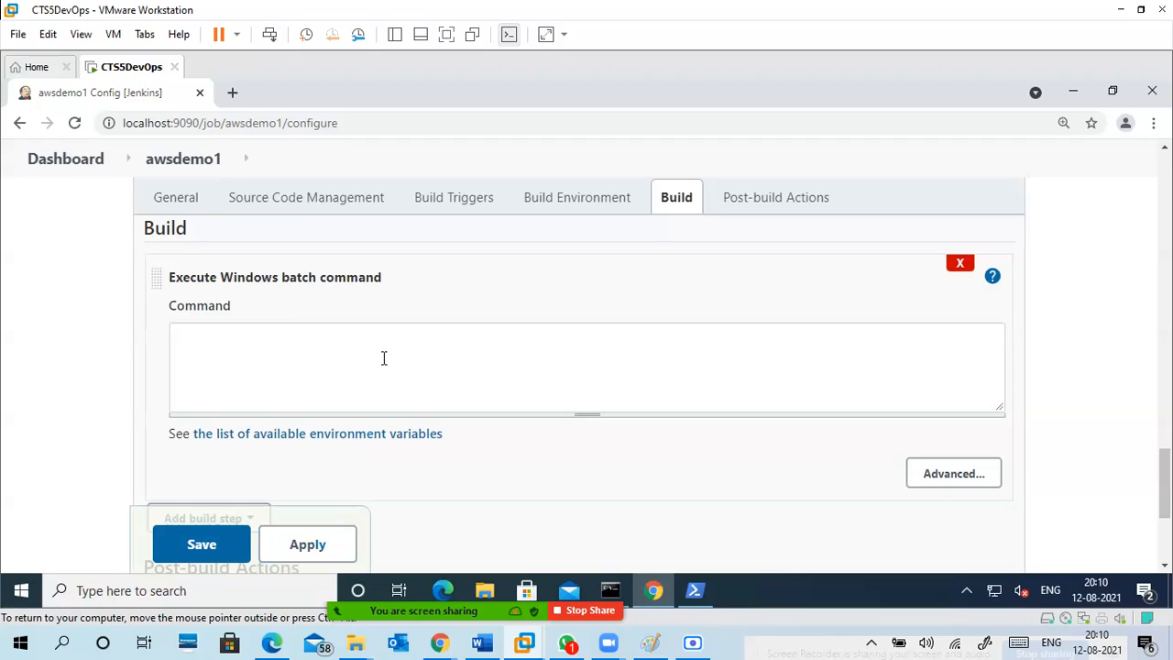
Check the script's drive in PowerShell and enter e: as the first line of the batch command.
click(382, 356)
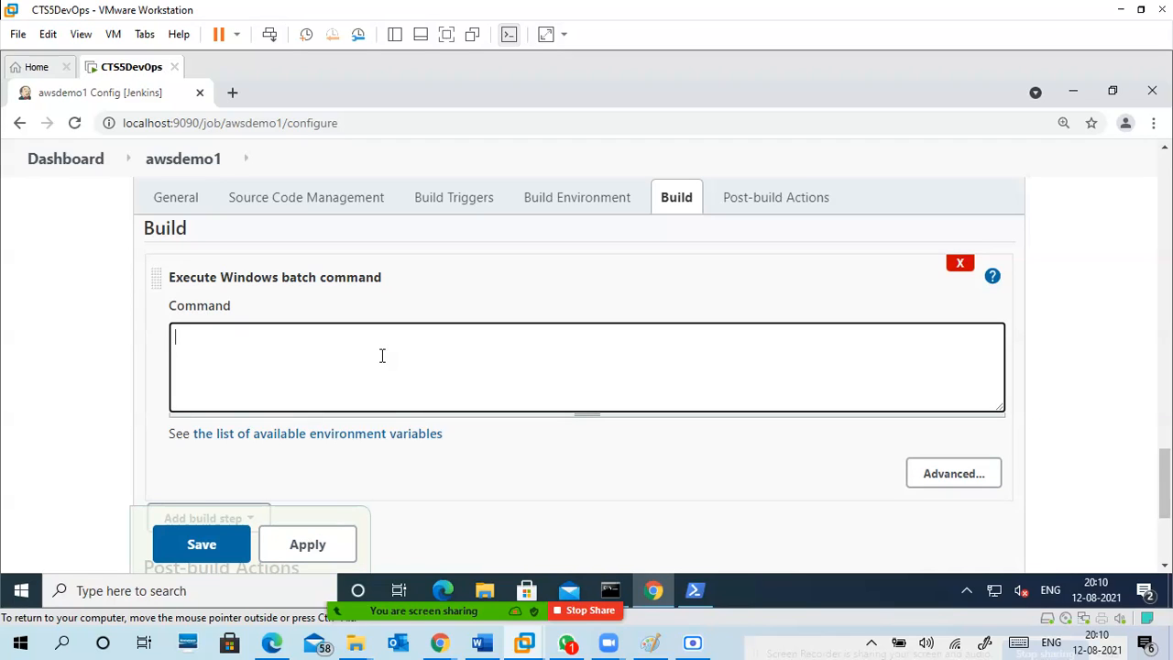
text(cd)
click(702, 595)
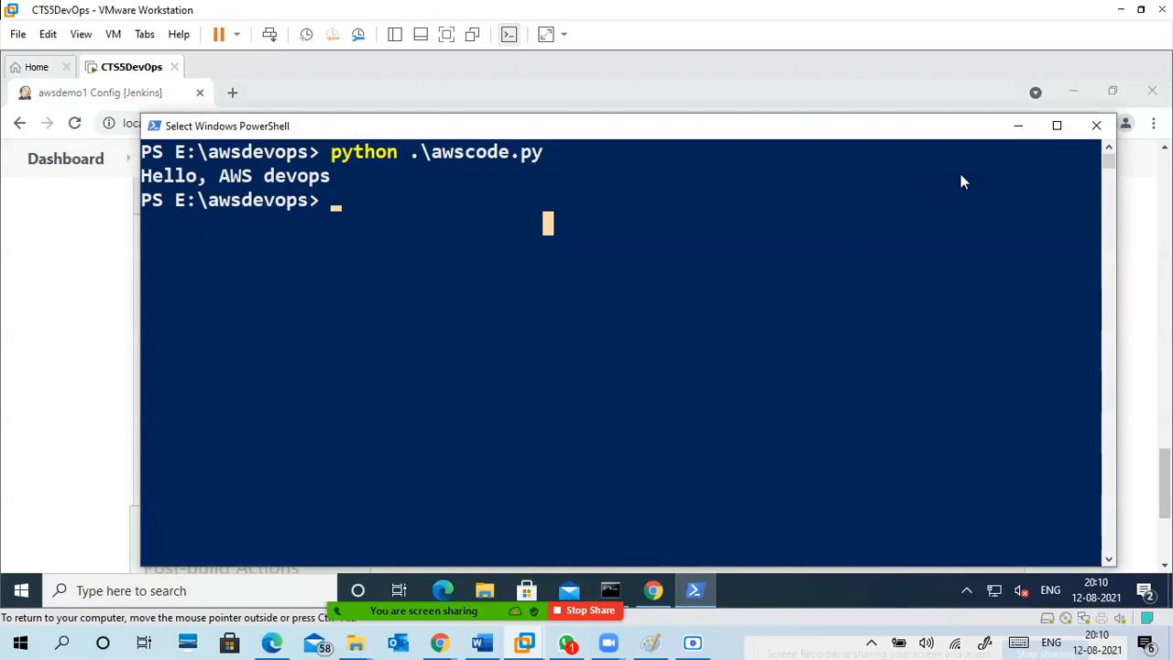
click(1020, 130)
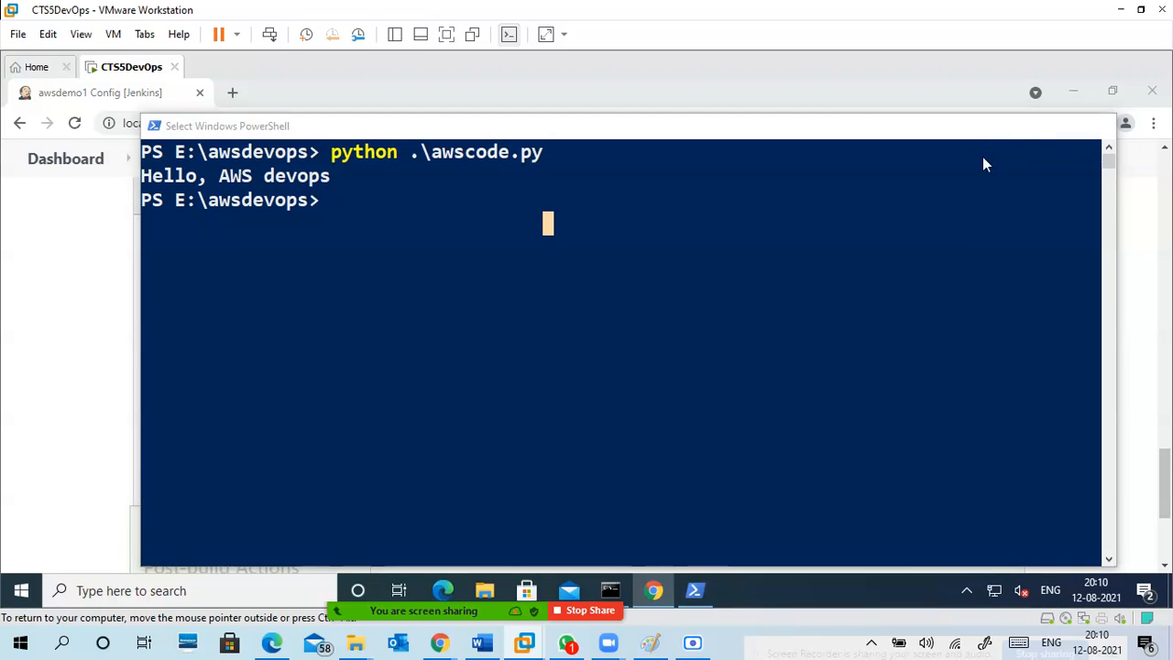
key(BackSpace)
key(BackSpace)
text(e)
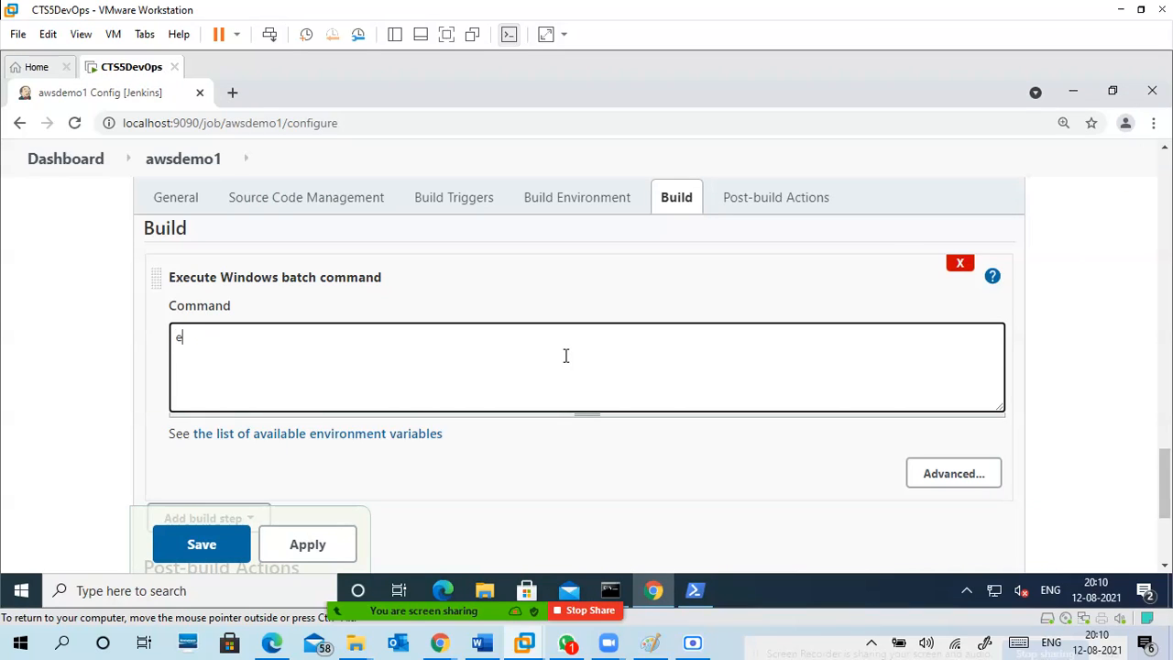
text(:)
key(Return)
Check the folder name in PowerShell and add the line cd awsdevops to the batch command.
text(cd)
click(696, 595)
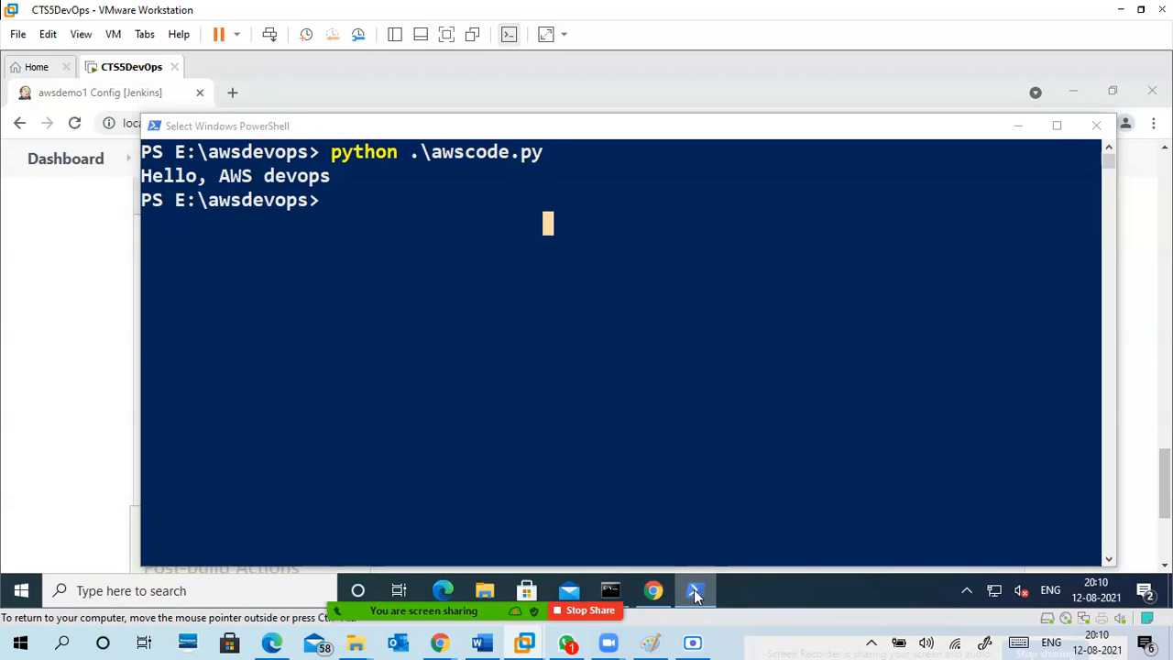
click(696, 595)
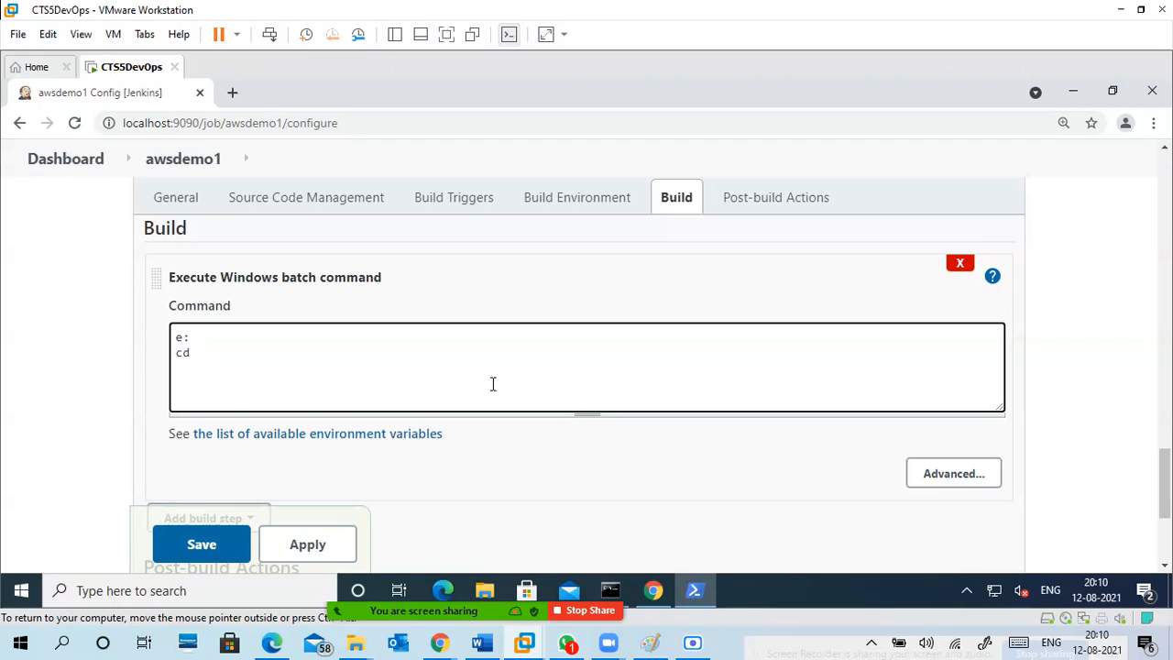
click(437, 366)
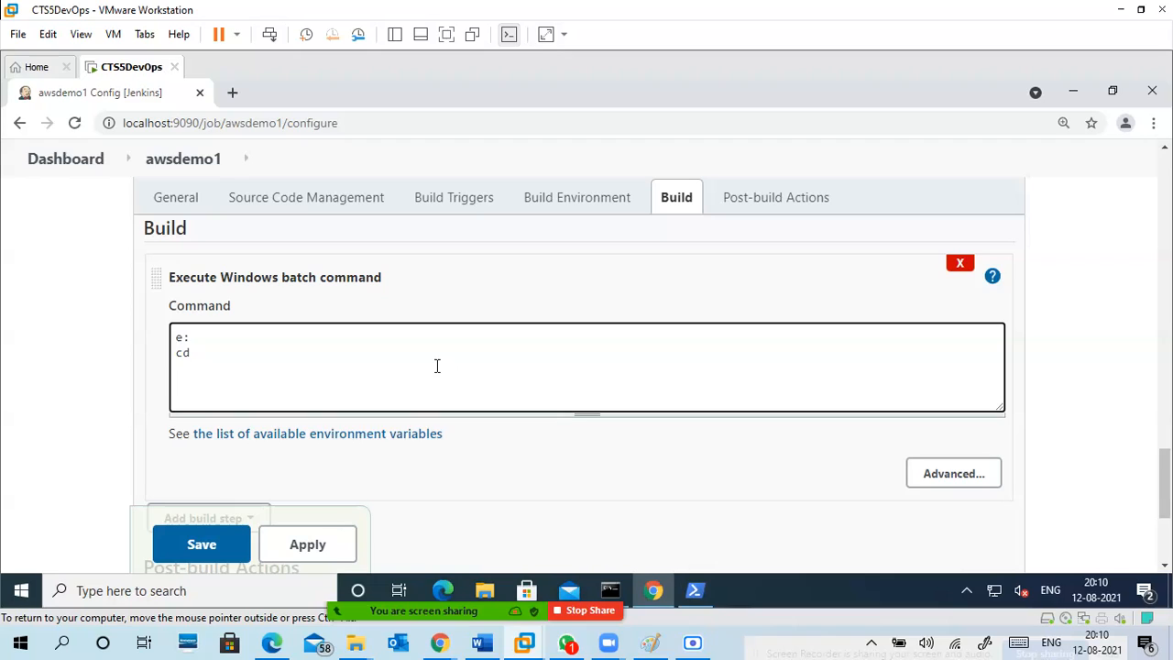
text(awsdevops)
key(Return)
Add the line python awscode.py to the batch command, copying the script's file name from PowerShell.
text(pyht)
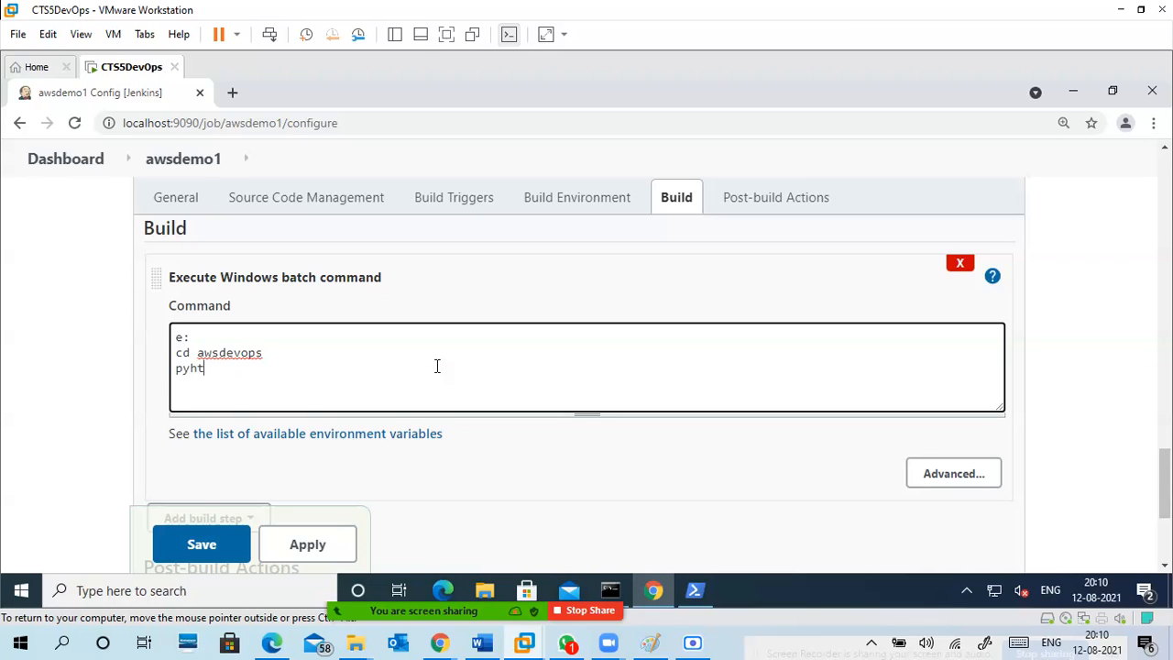
key(BackSpace)
key(BackSpace)
text(thon)
click(704, 596)
drag(541, 153, 436, 155)
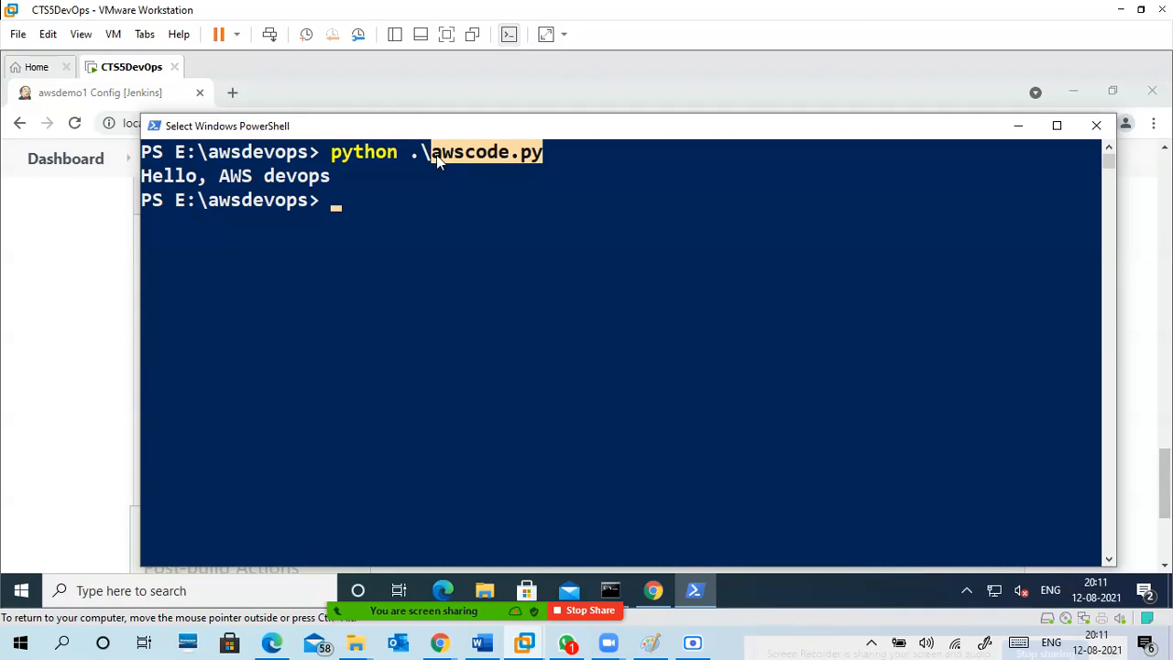
key(ctrl+c)
click(1020, 132)
click(358, 369)
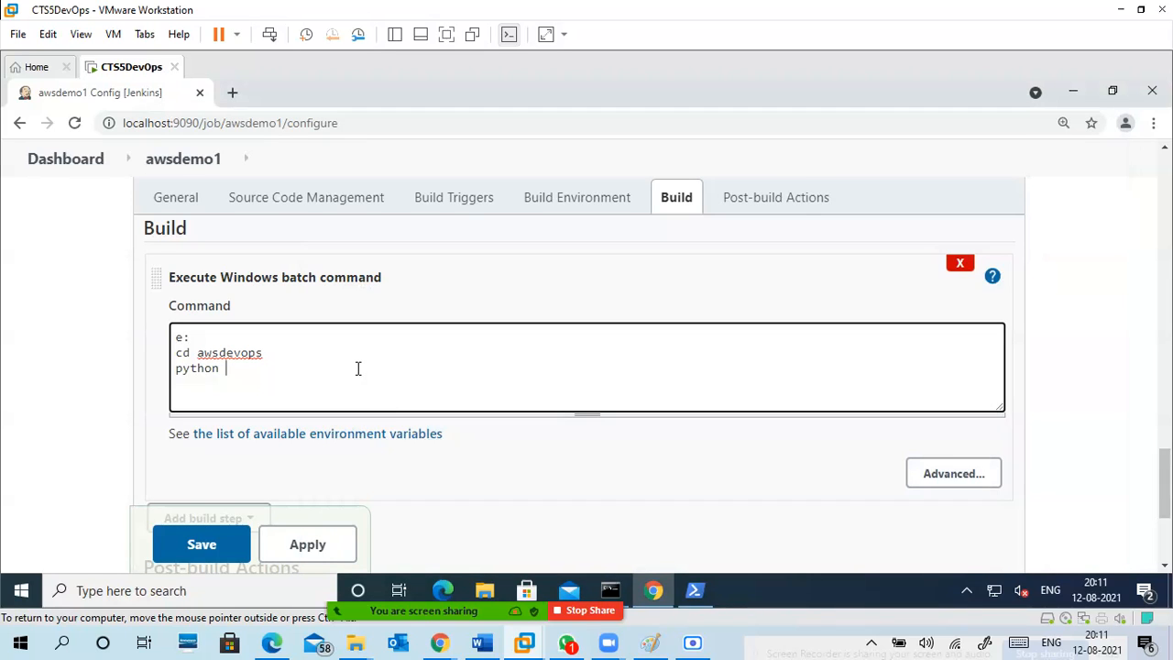
key(ctrl+v)
Insert the line echo "execute python file" between the cd awsdevops and python awscode.py lines.
click(227, 339)
click(323, 365)
click(281, 350)
key(Return)
text(ec)
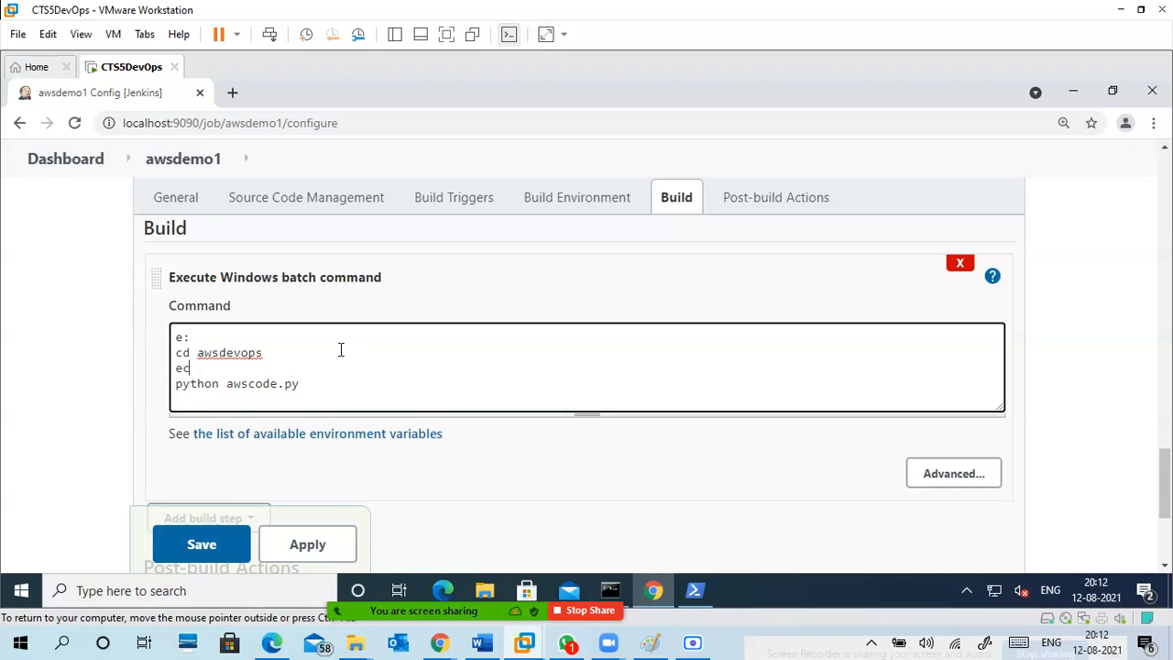
text(ho "execute p)
text(ython file)
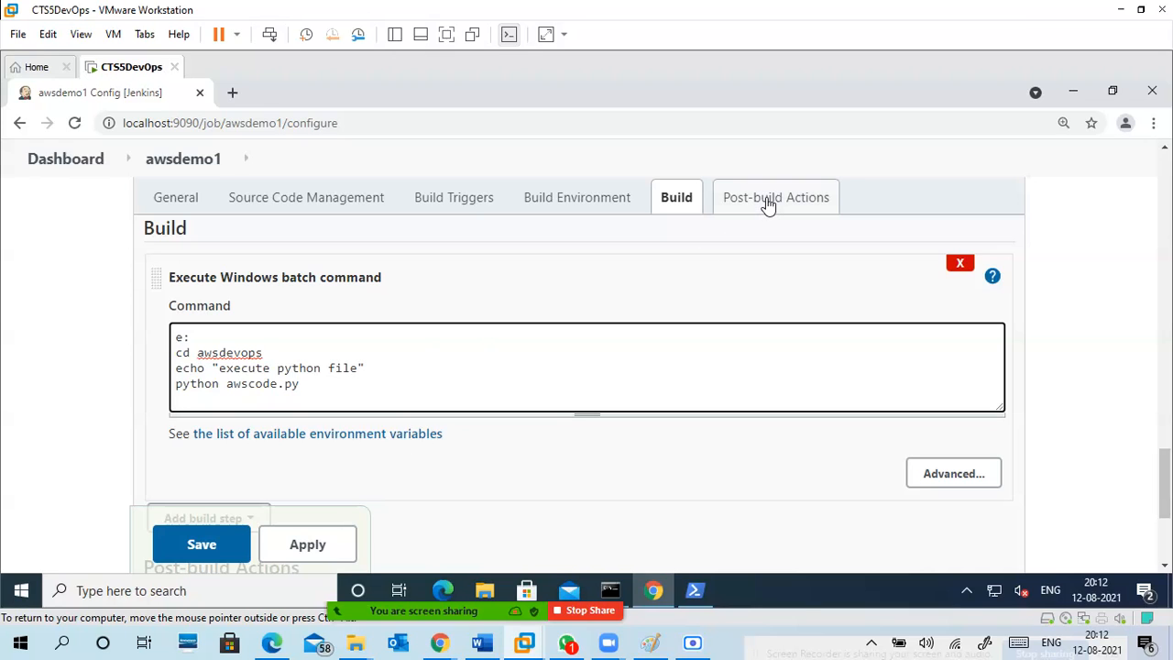
Look at the available post-build actions without adding one, and try to save the awsdemo1 configuration.
scroll(431, 384, down, 2)
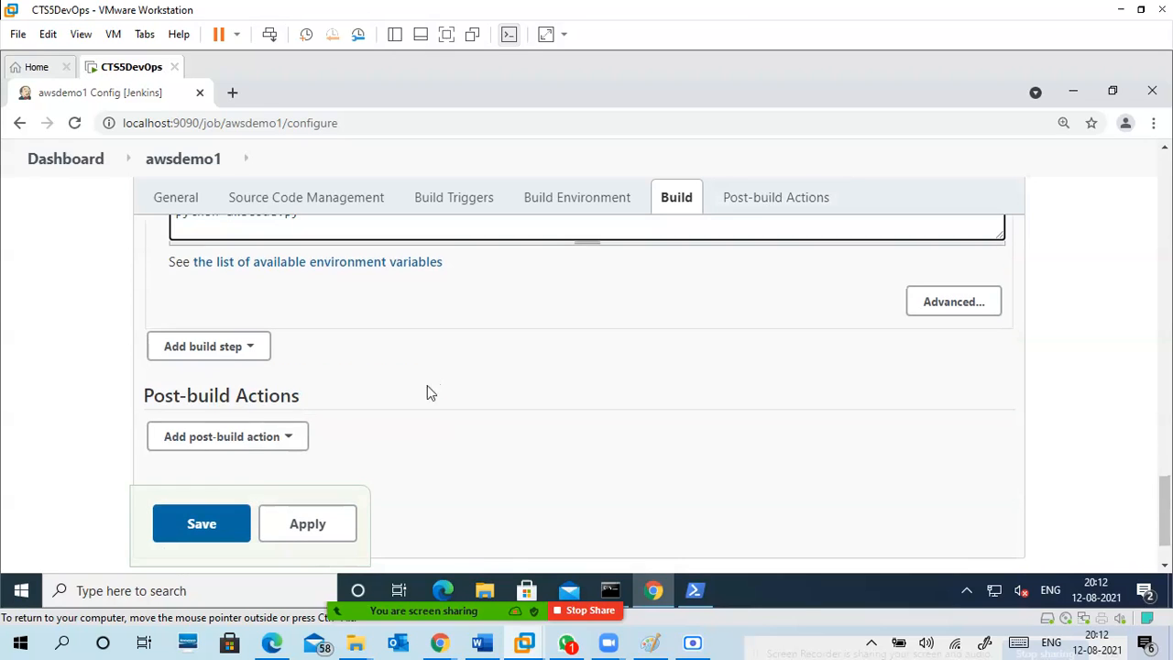
click(256, 441)
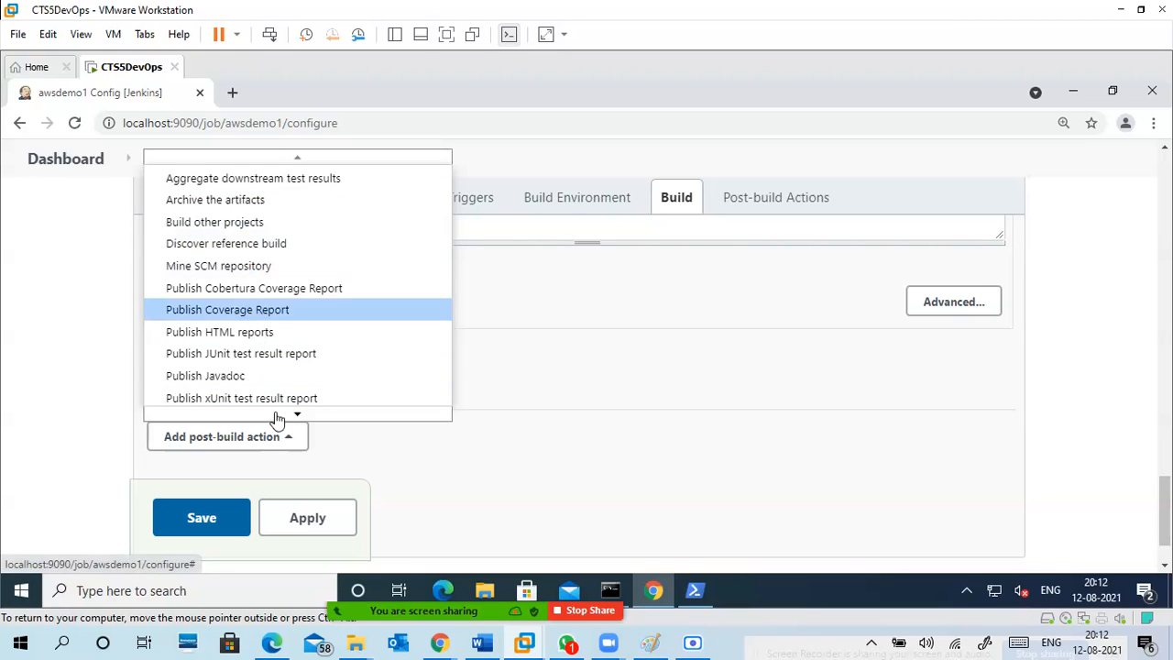
click(527, 460)
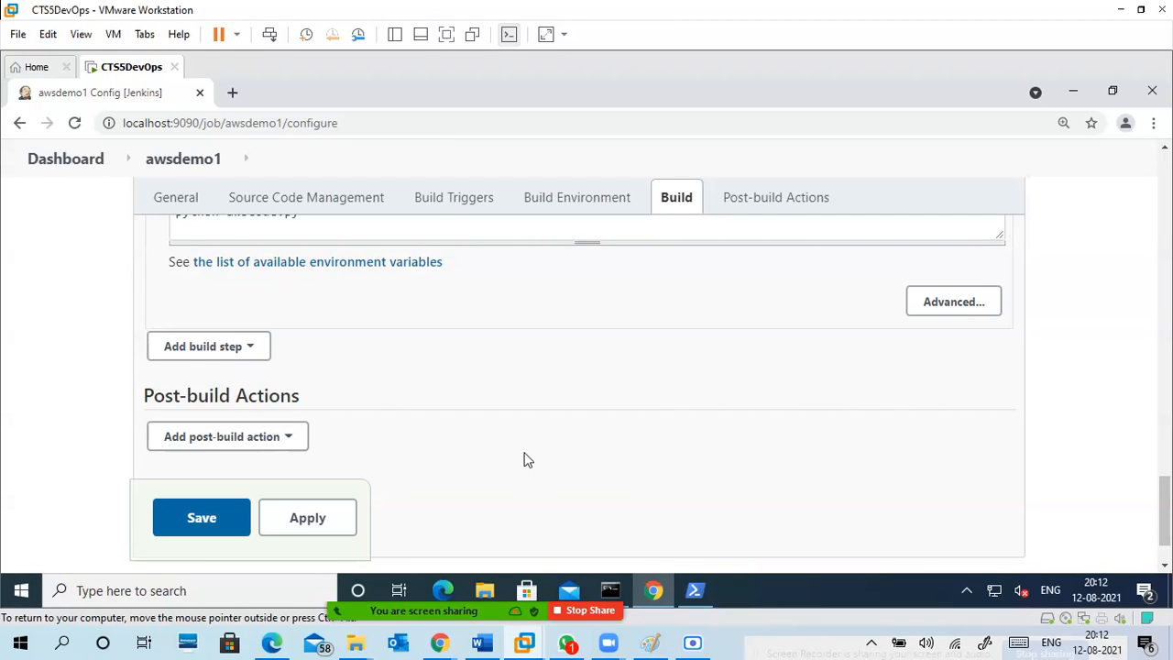
scroll(448, 417, up, 2)
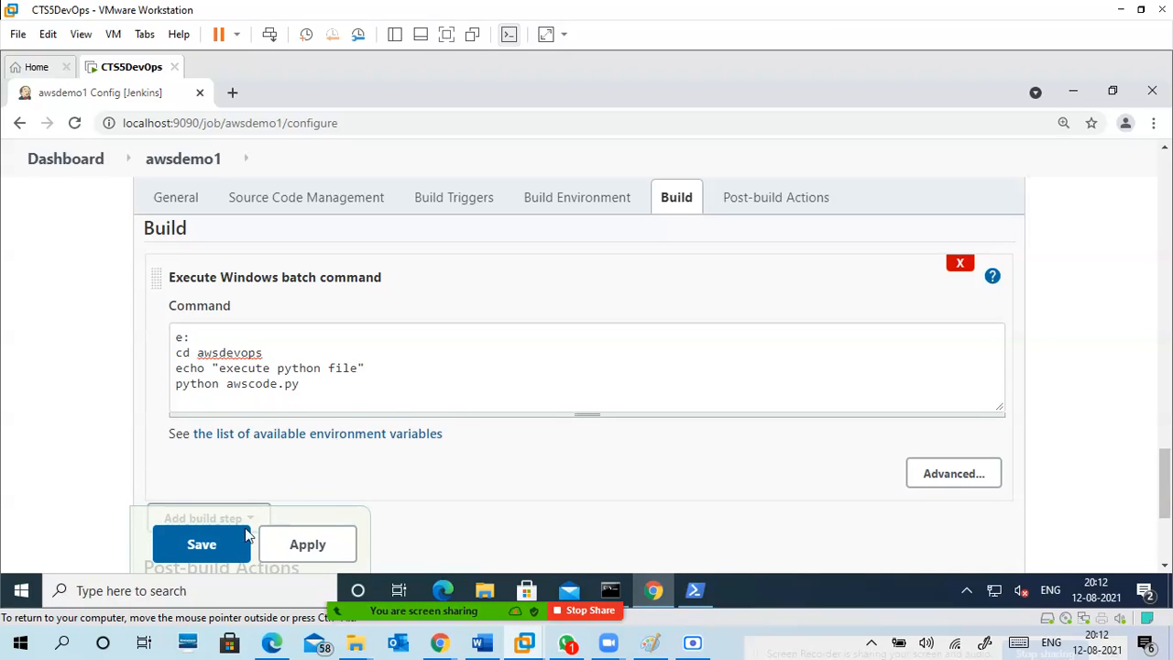
click(203, 546)
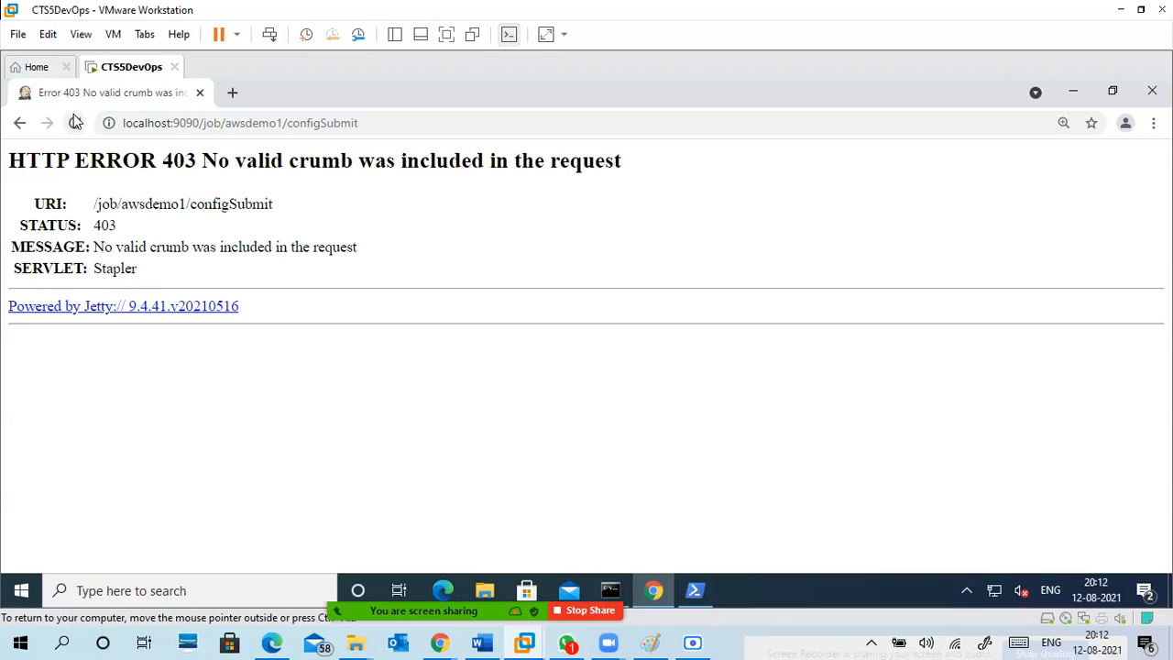
Reload the page to resubmit the awsdemo1 configuration, and check the Jenkins server log in Command Prompt.
click(74, 120)
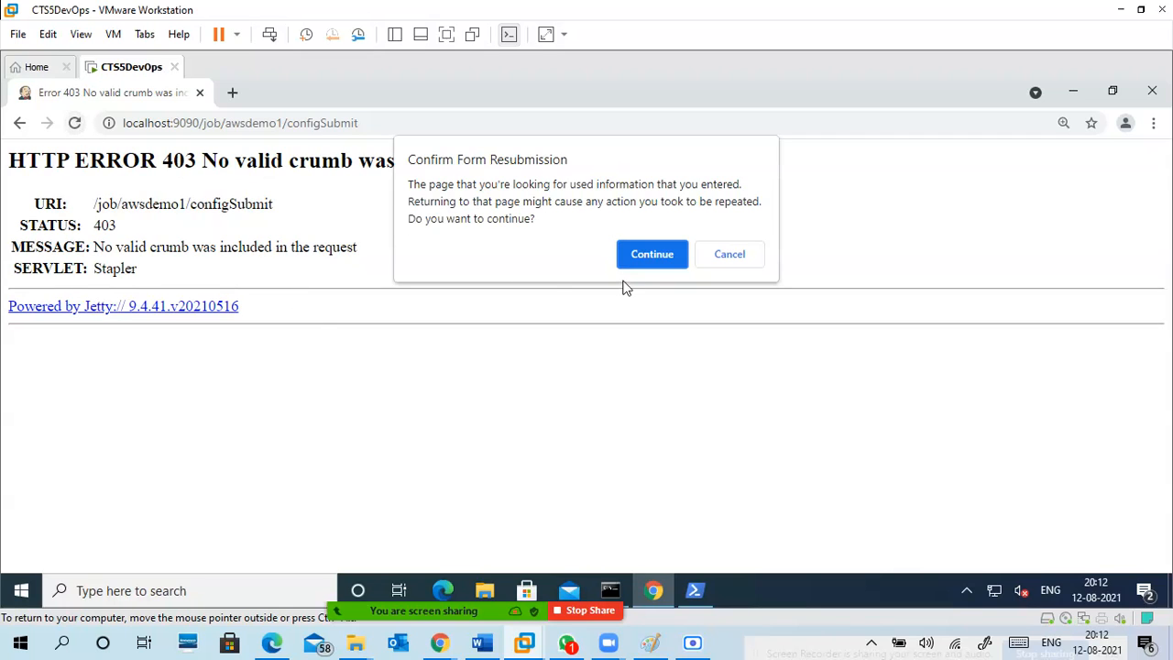
click(647, 261)
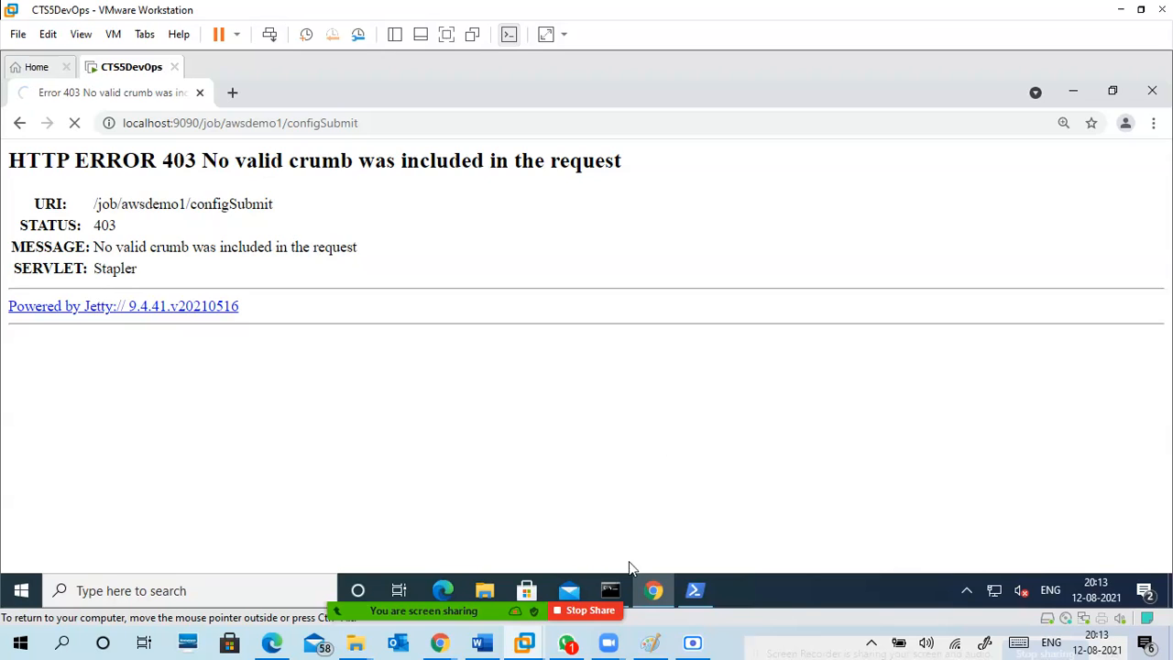
click(620, 587)
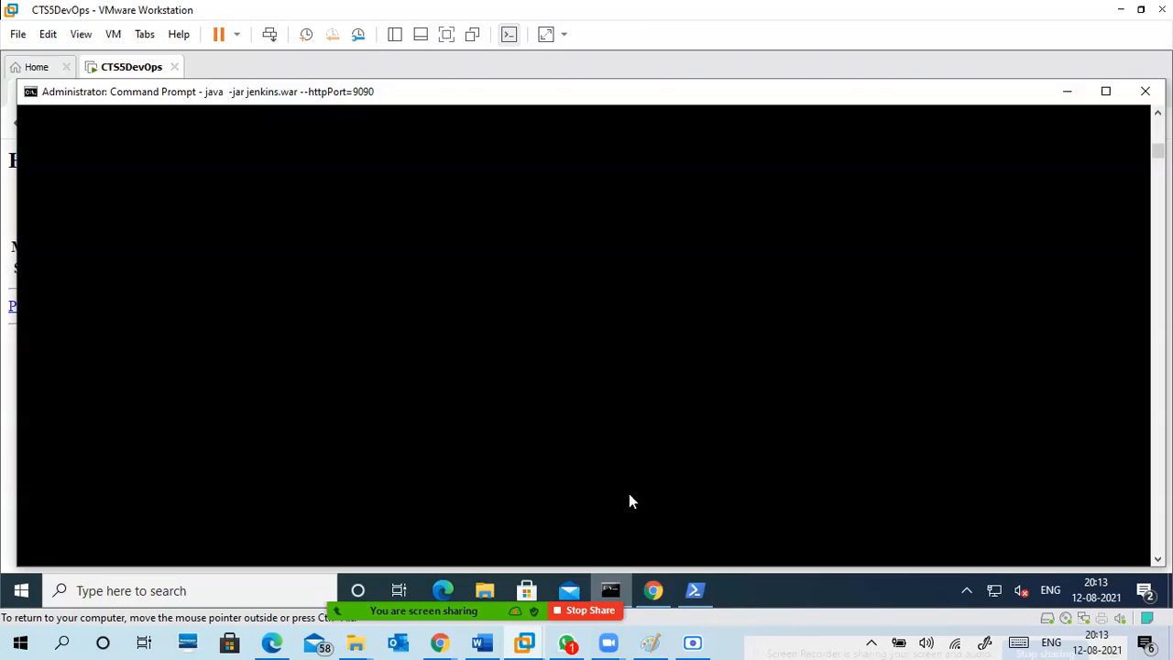
click(569, 443)
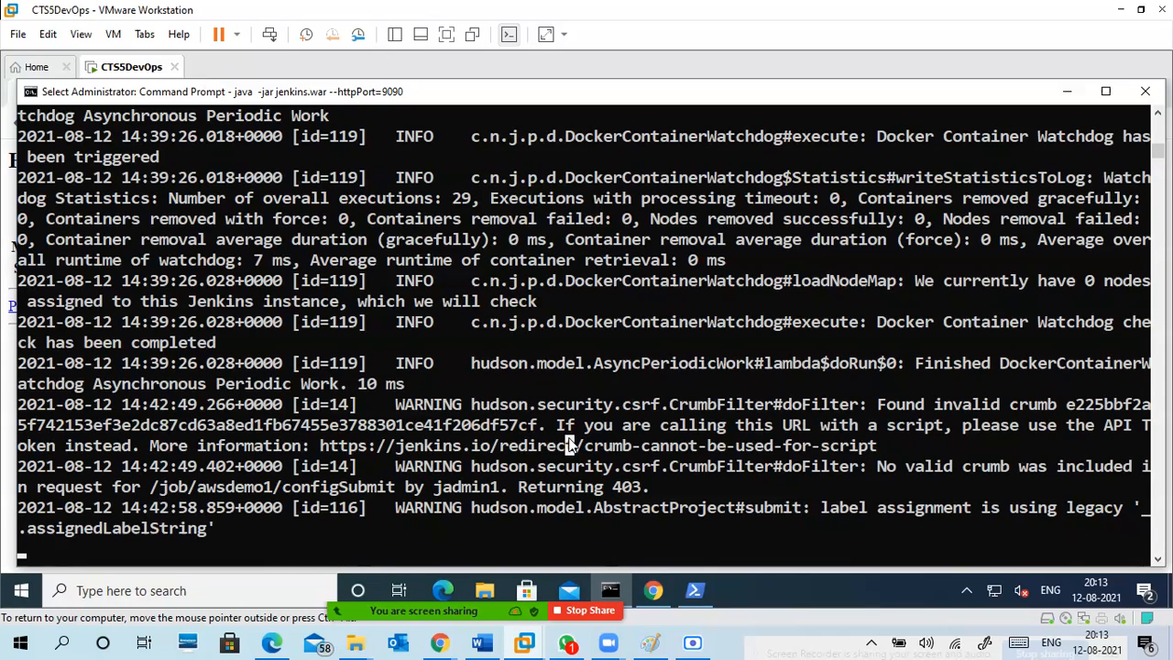
key(Return)
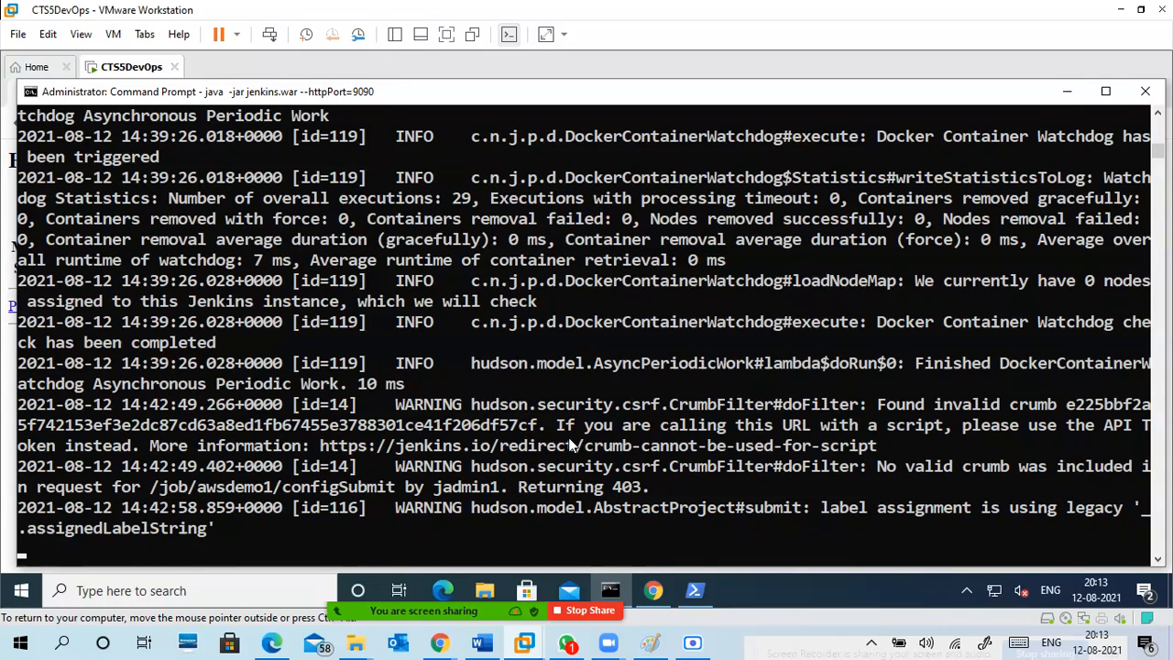
click(1067, 92)
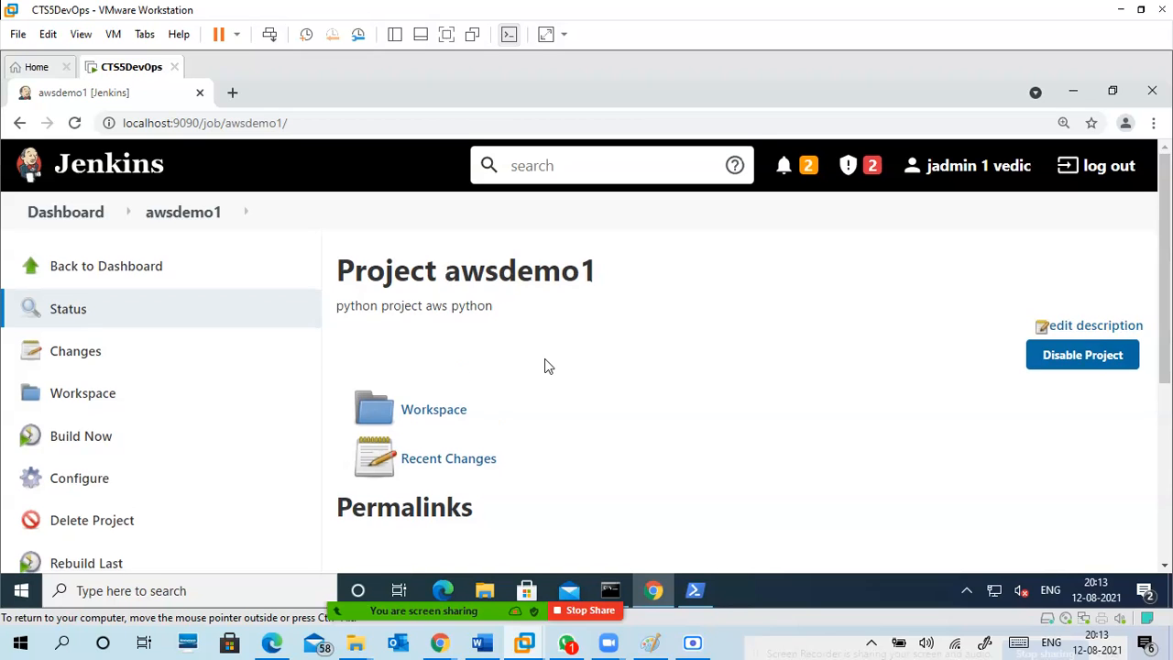
Reopen the awsdemo1 configuration, review the Windows batch command in its build section and save the project.
scroll(547, 363, down, 2)
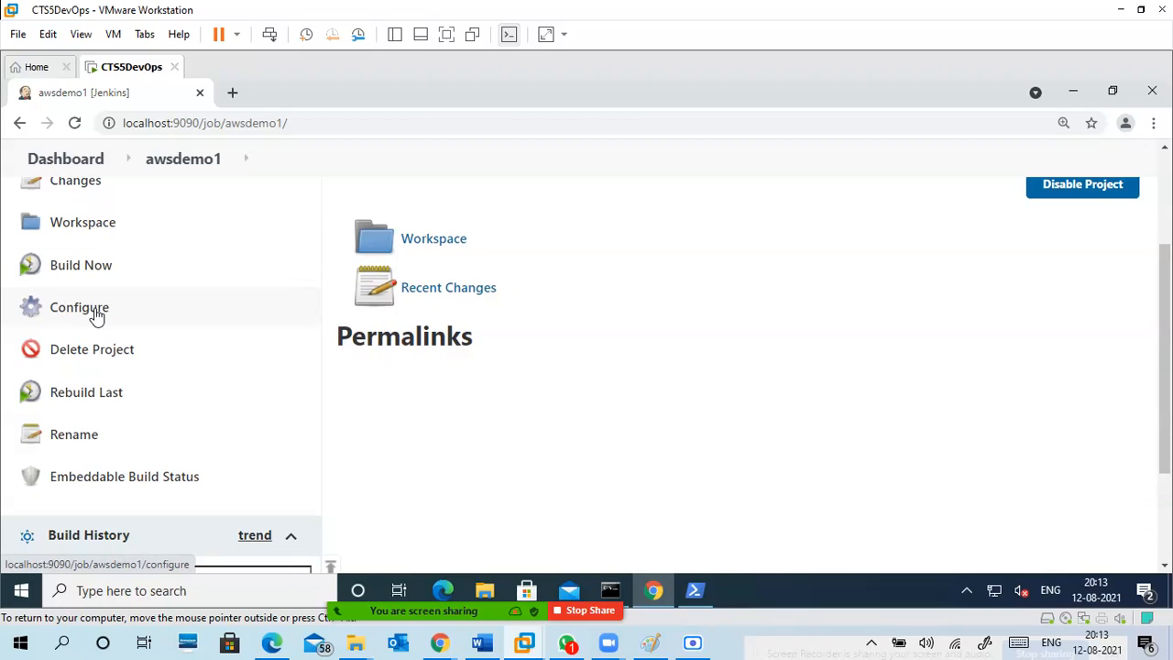
scroll(364, 378, up, 1)
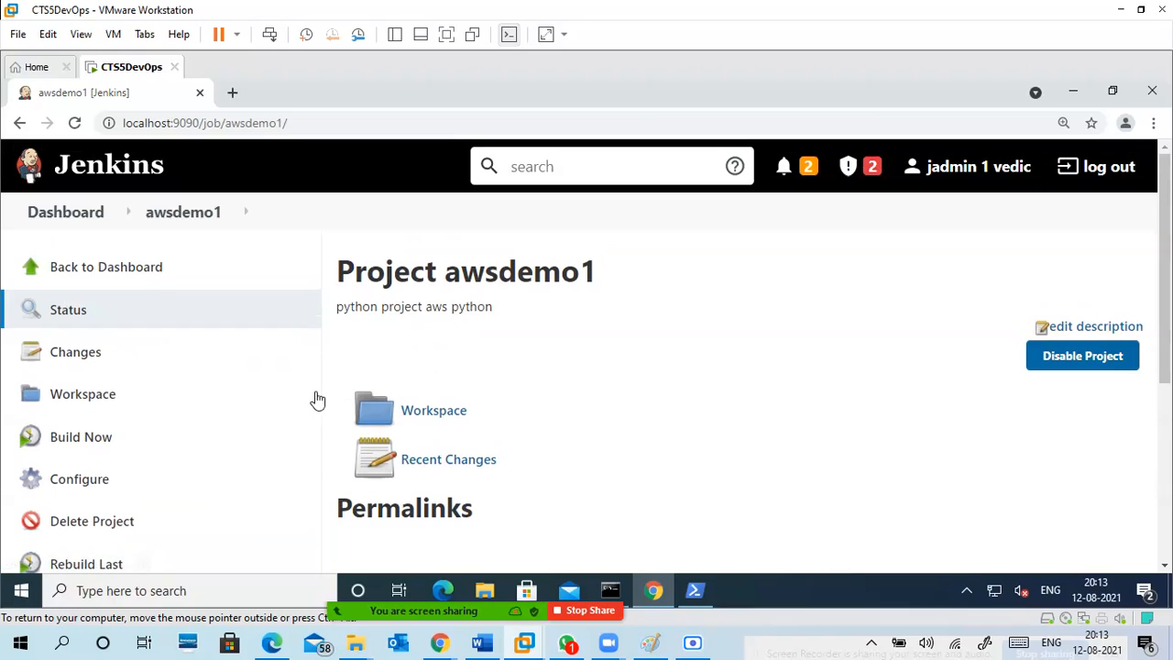
scroll(306, 408, down, 2)
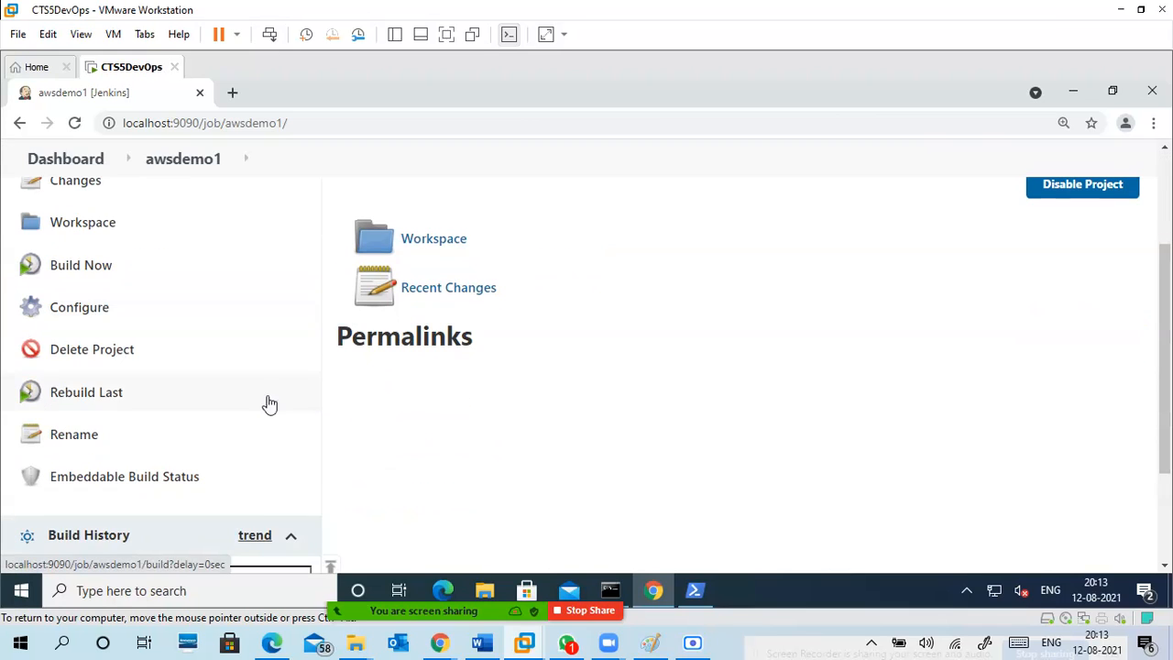
click(97, 309)
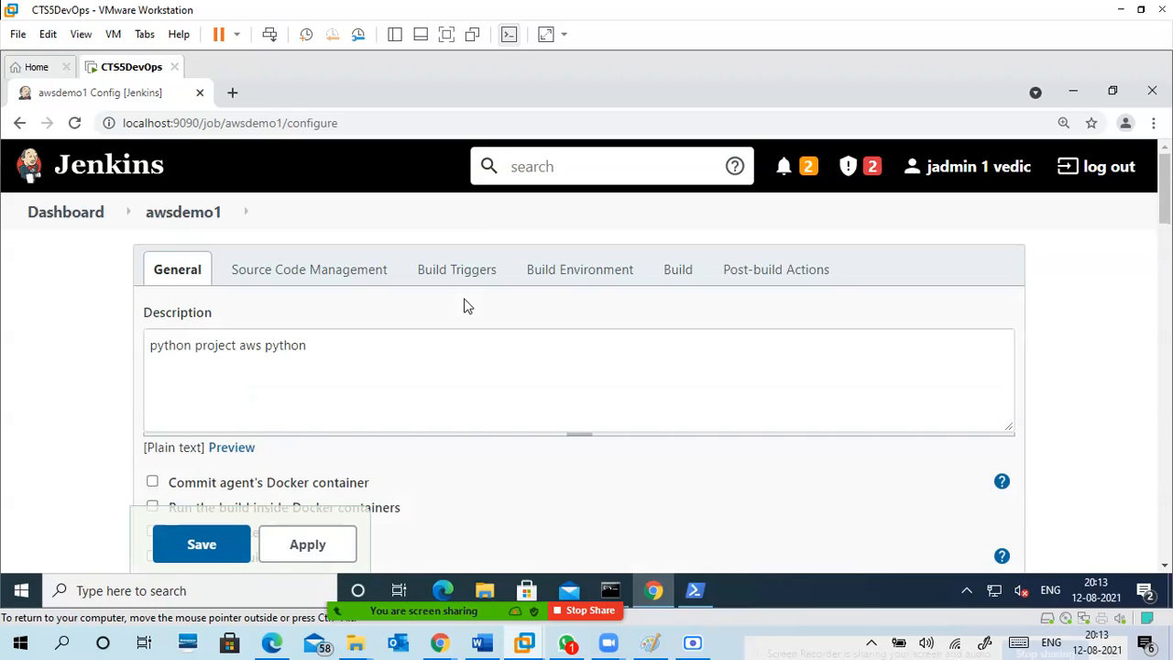
click(676, 269)
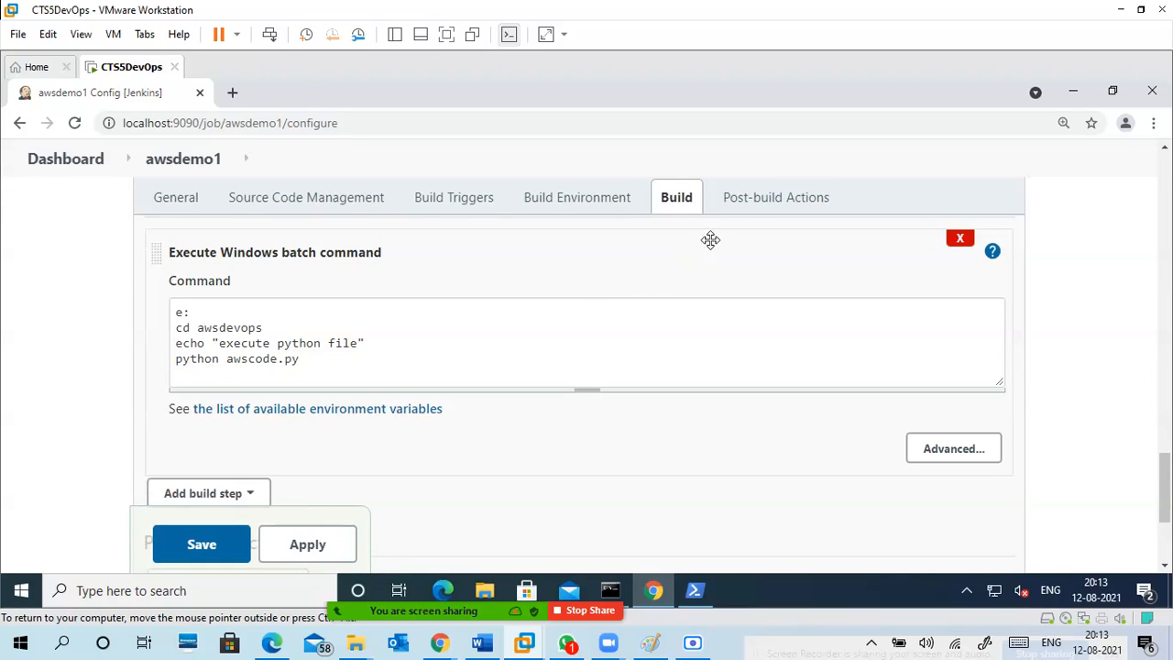
click(190, 550)
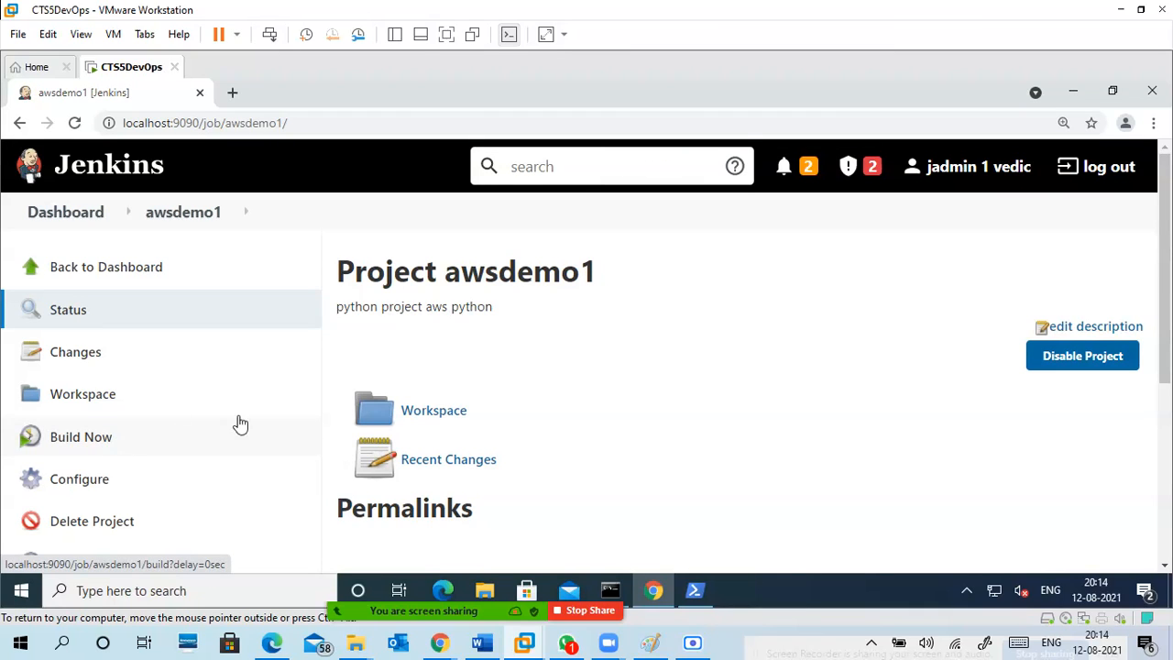
Start a build of awsdemo1 and open the console output of build #1.
scroll(244, 419, down, 2)
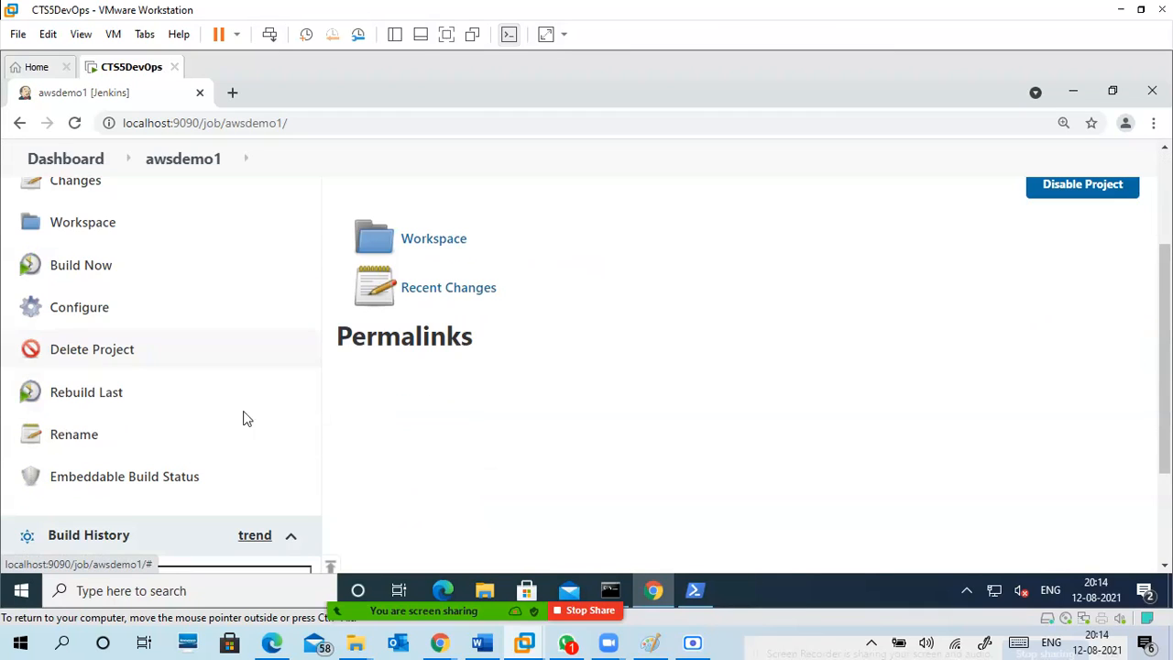
click(91, 265)
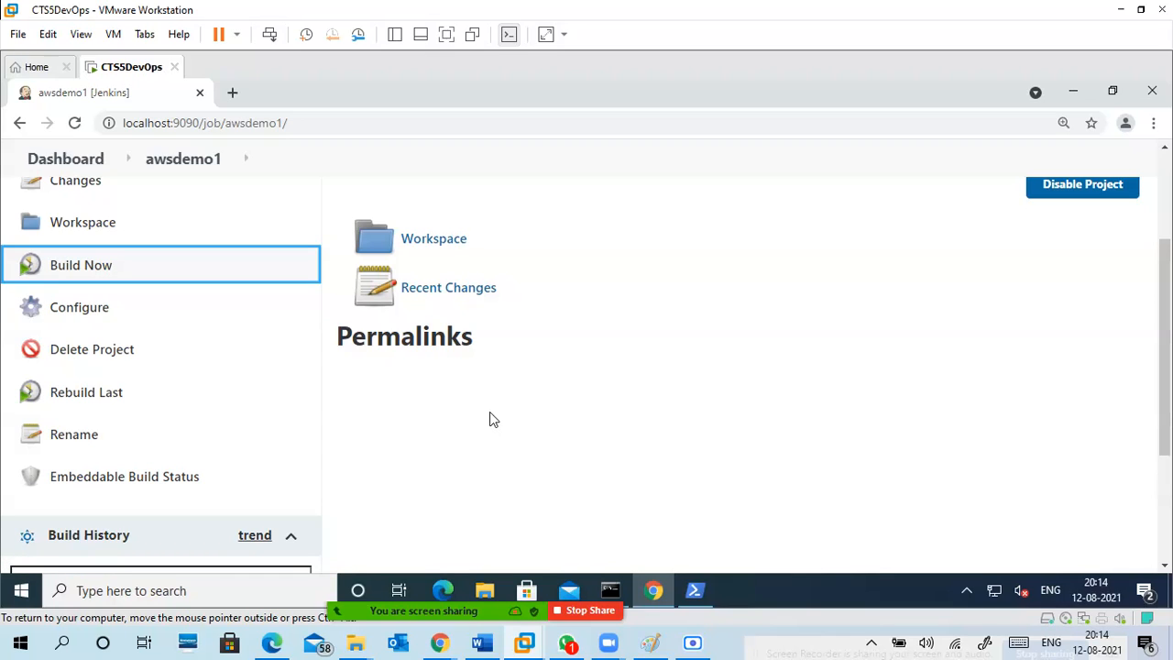
scroll(492, 419, down, 2)
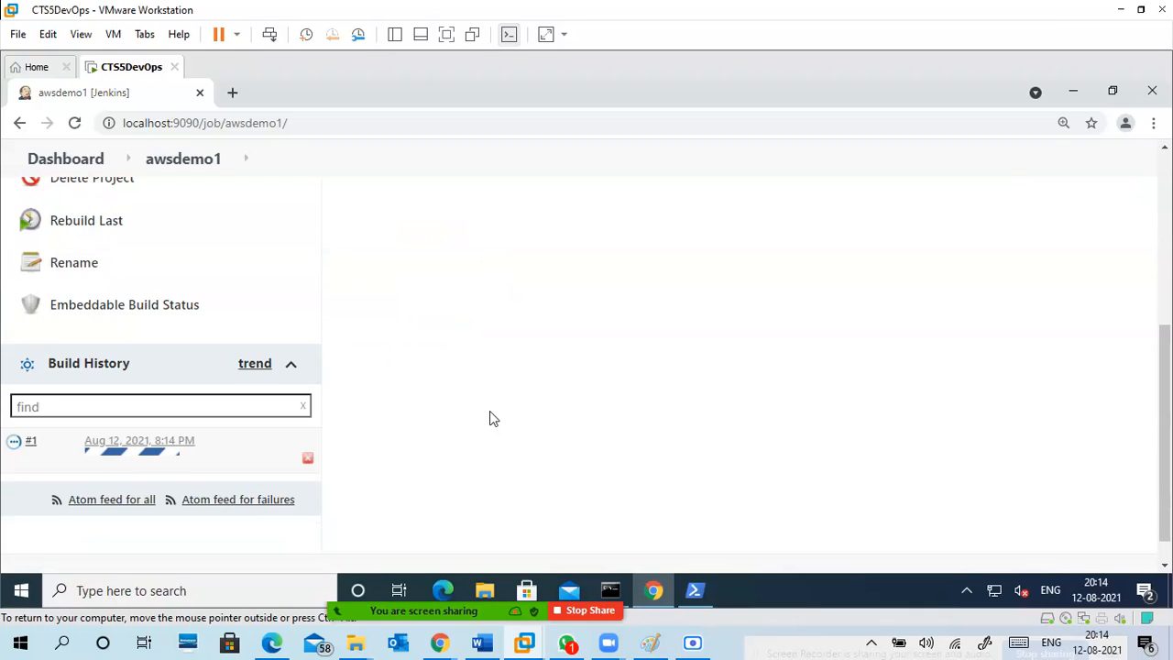
click(32, 441)
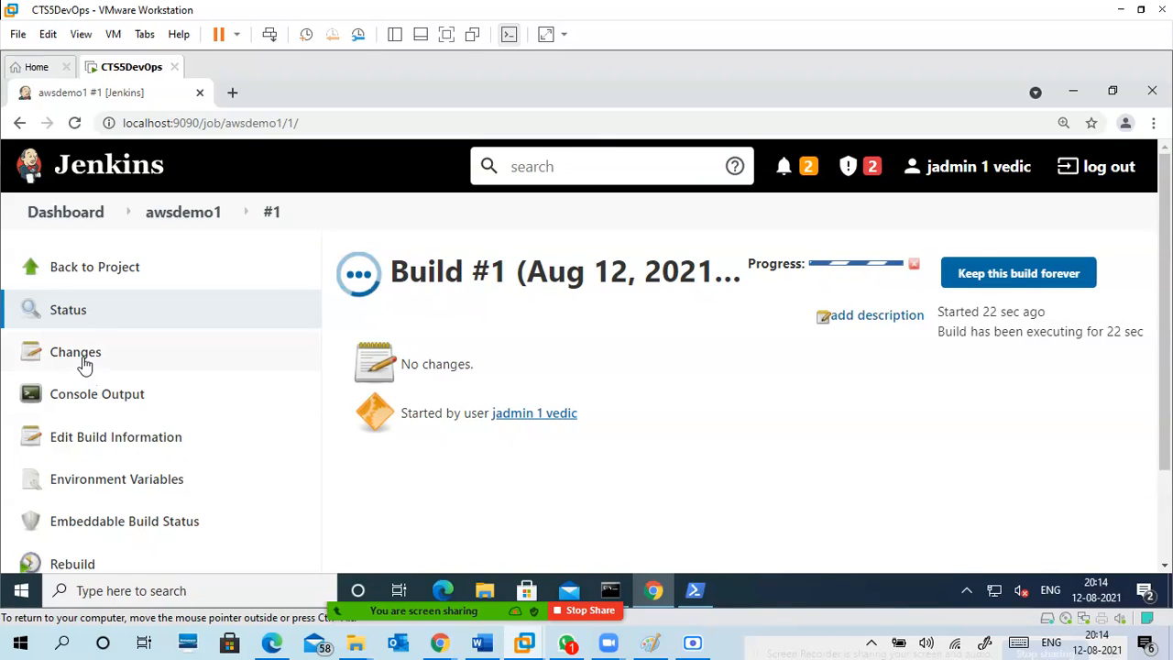
click(110, 401)
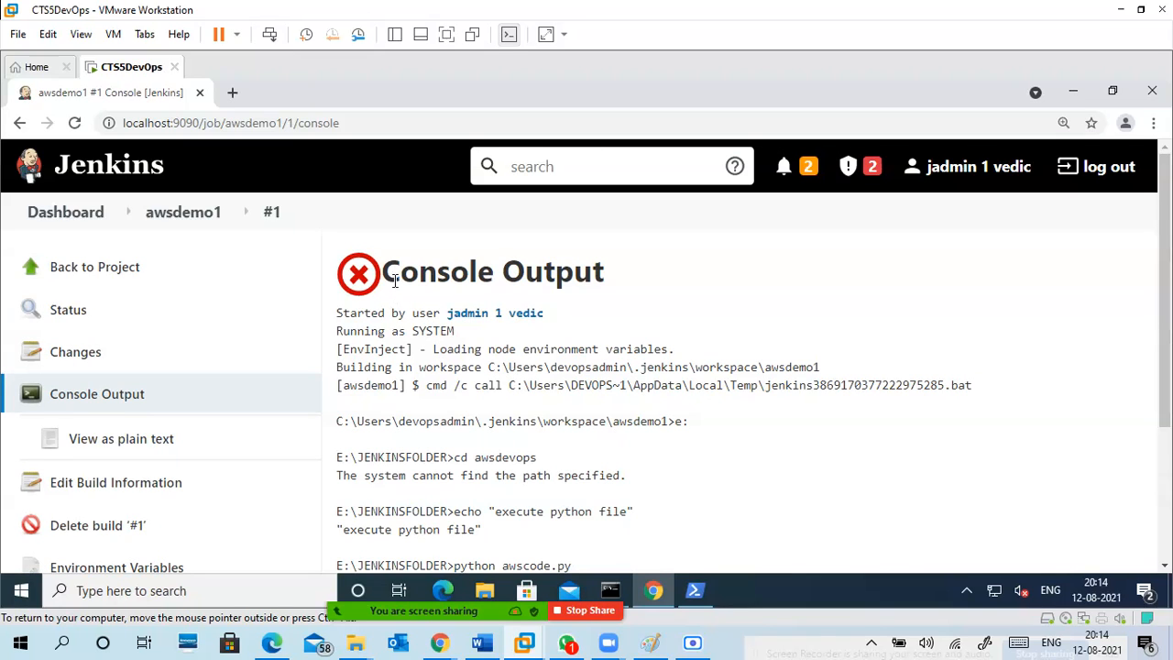
Examine build #1's console output, tracing the folder in which cd awsdevops and python awscode.py were executed.
scroll(547, 431, down, 3)
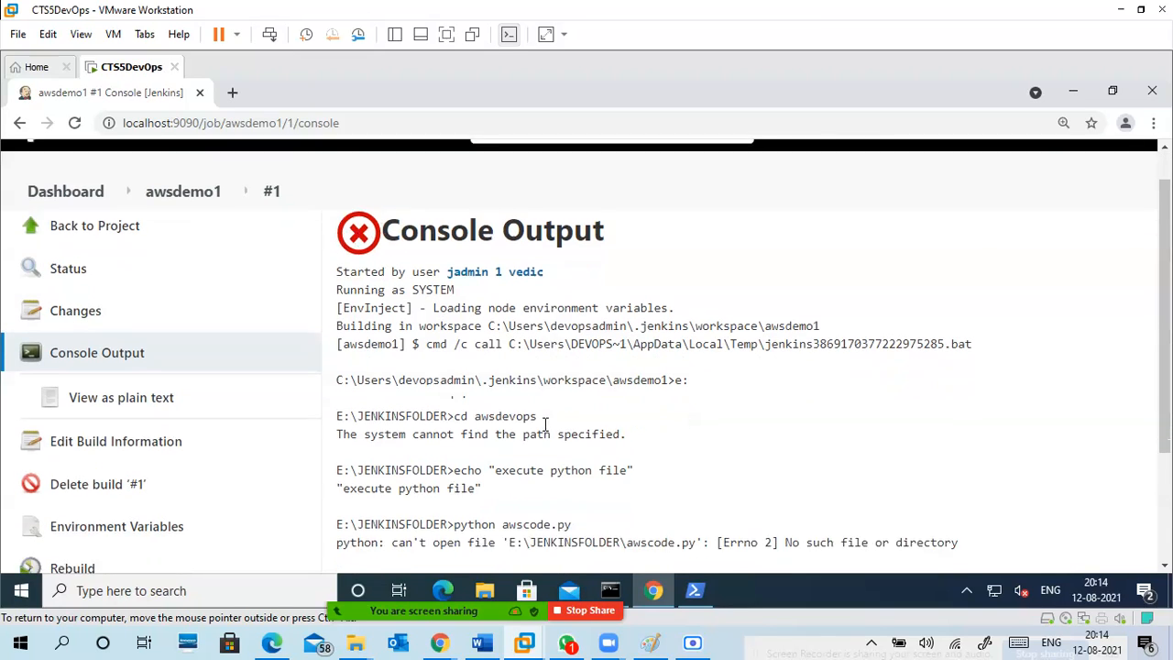
scroll(540, 431, up, 2)
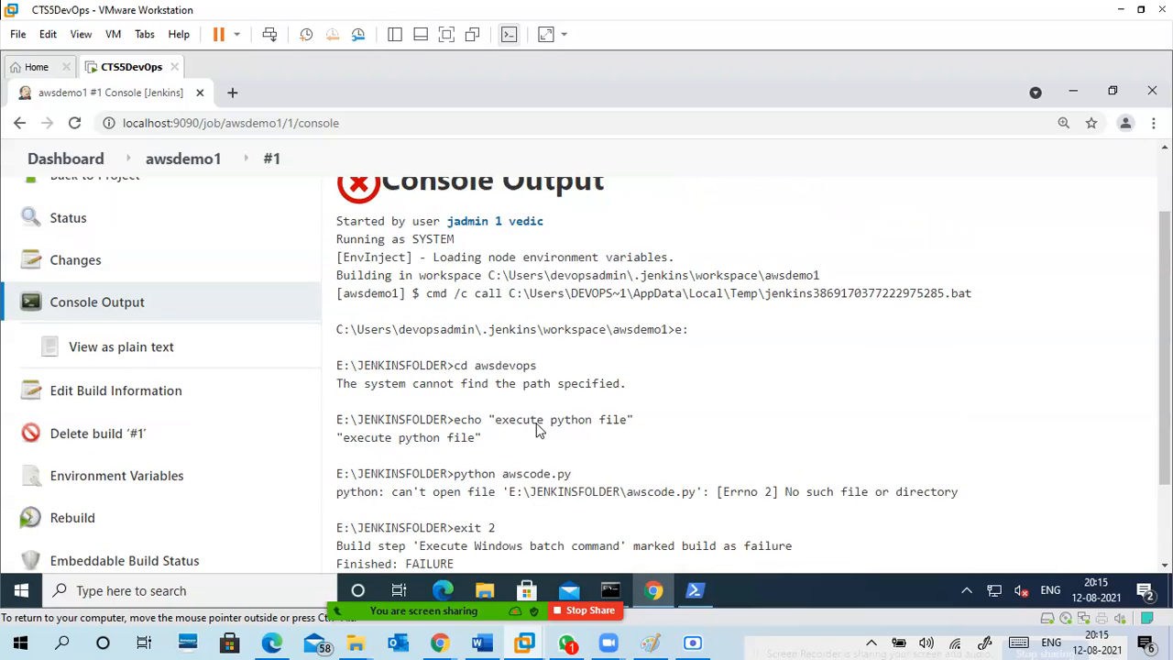
drag(426, 244, 547, 389)
click(579, 413)
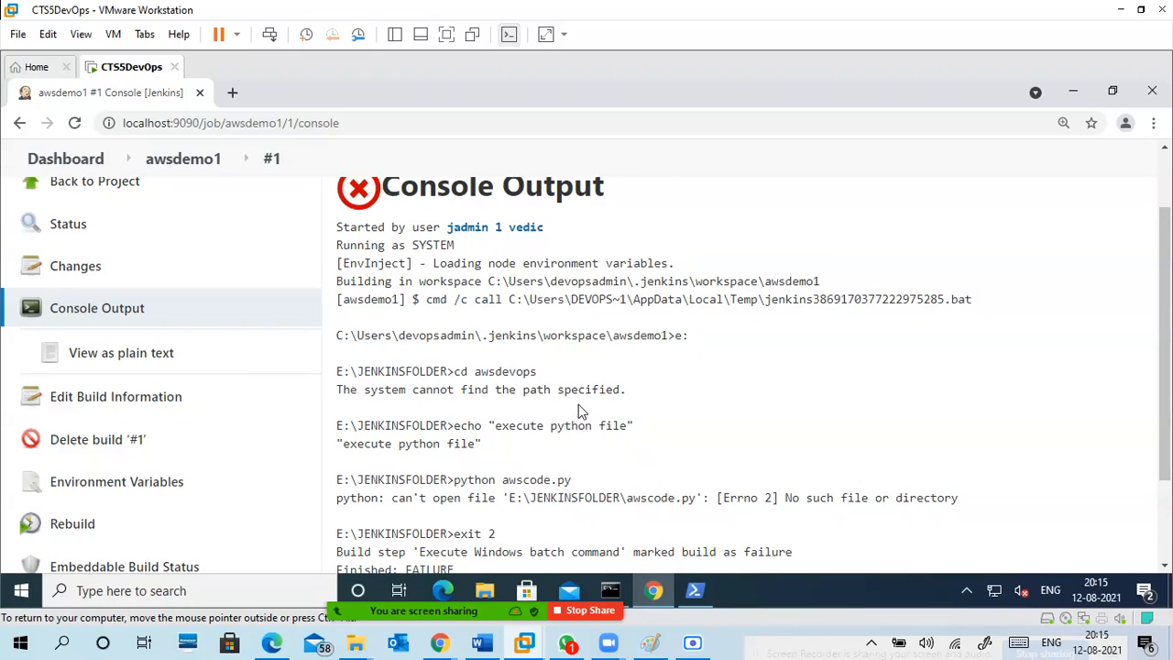
scroll(577, 403, down, 2)
drag(461, 286, 543, 290)
click(381, 317)
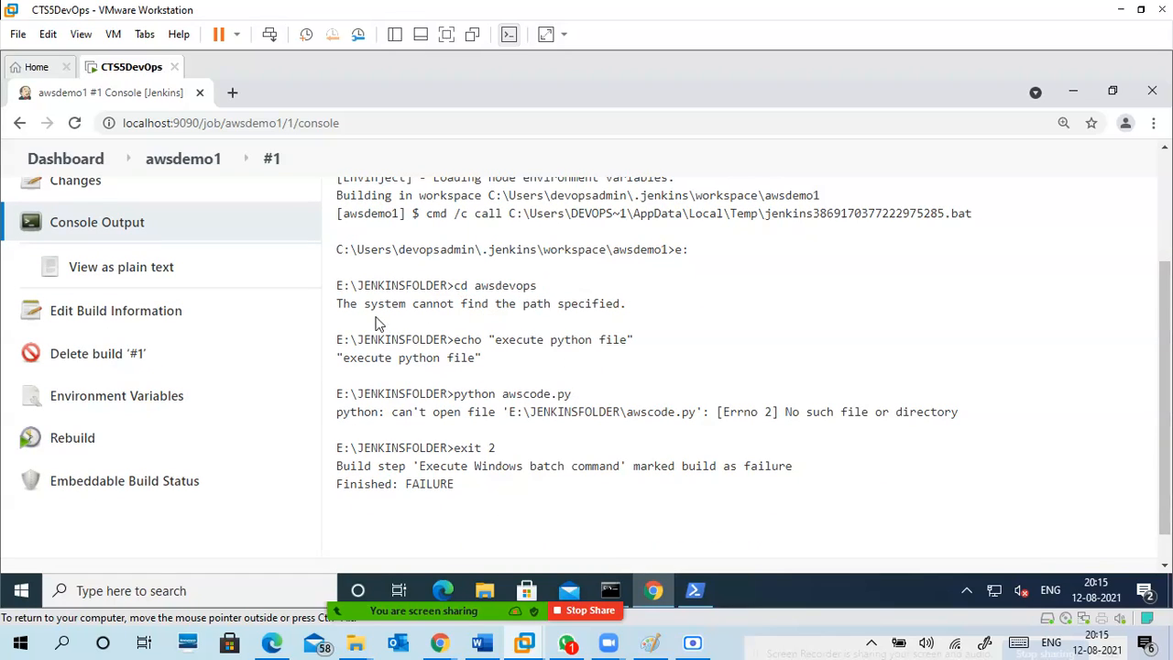
drag(349, 308, 624, 301)
click(624, 302)
drag(454, 287, 541, 285)
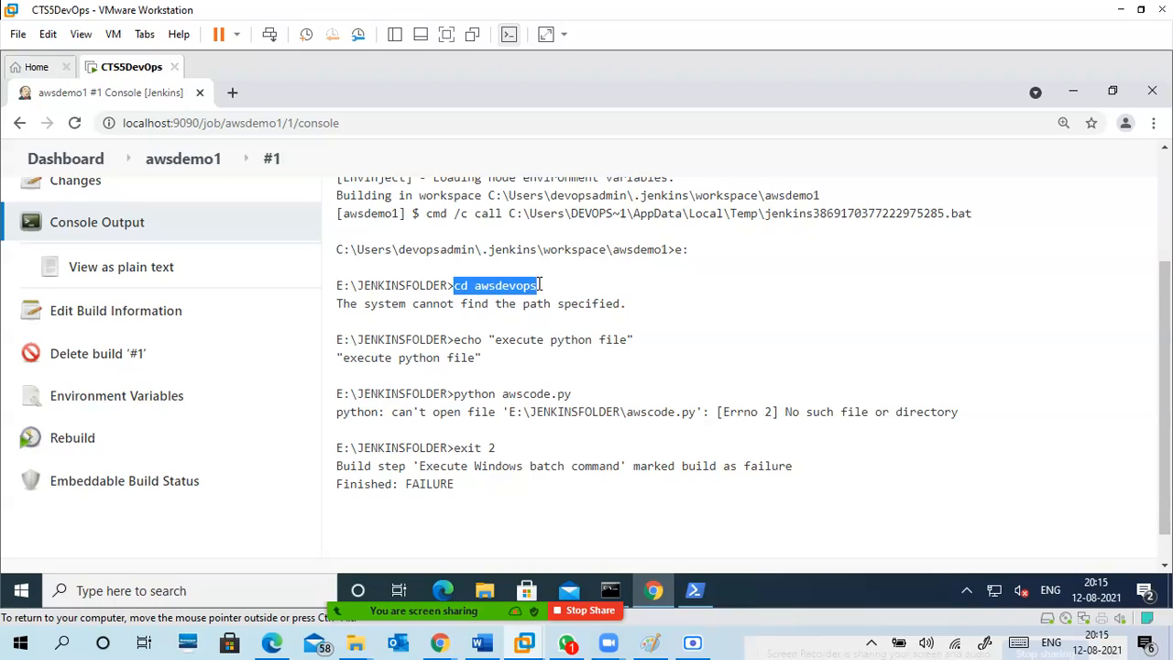
drag(339, 357, 571, 395)
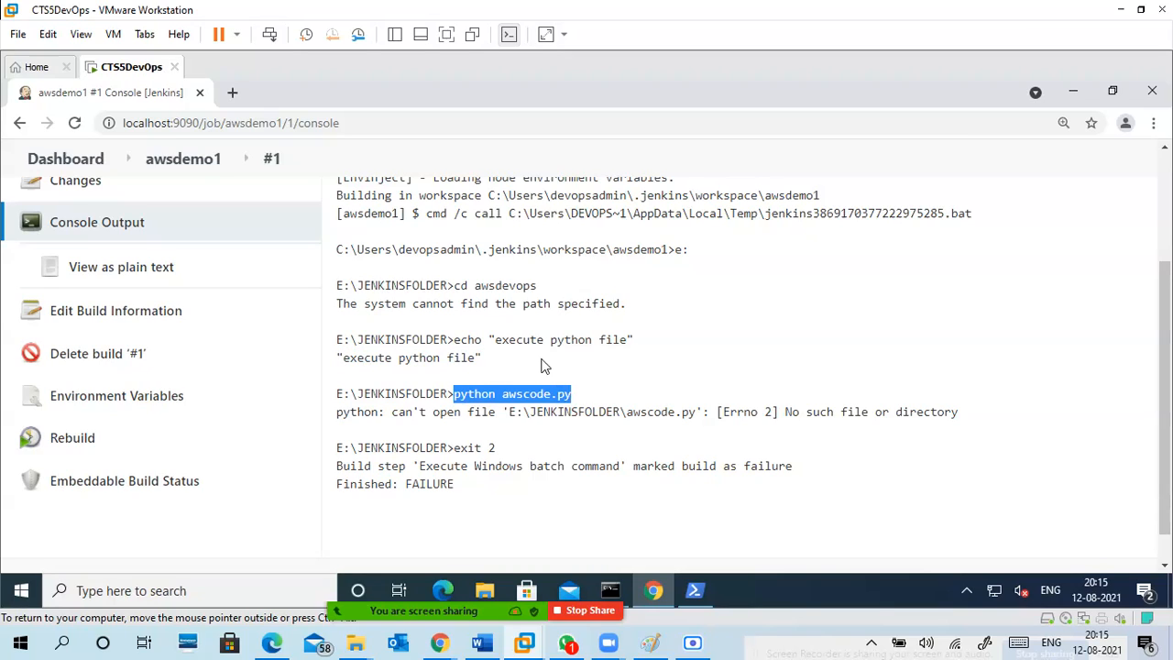
drag(454, 286, 550, 297)
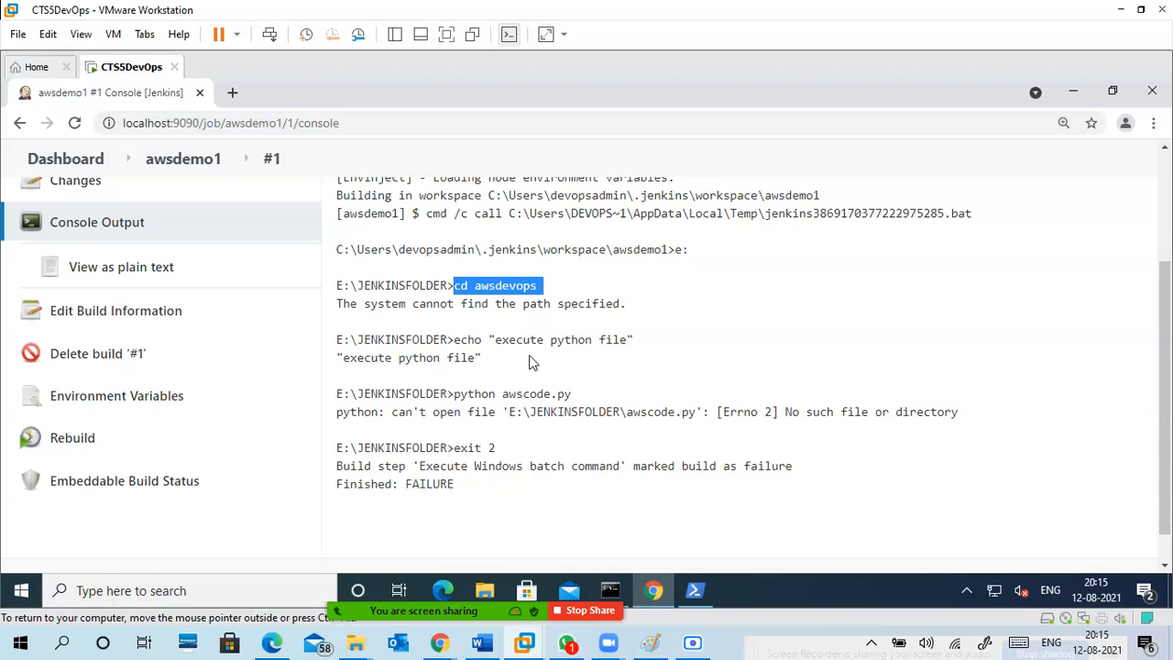
click(678, 250)
drag(695, 251, 675, 252)
drag(336, 285, 456, 286)
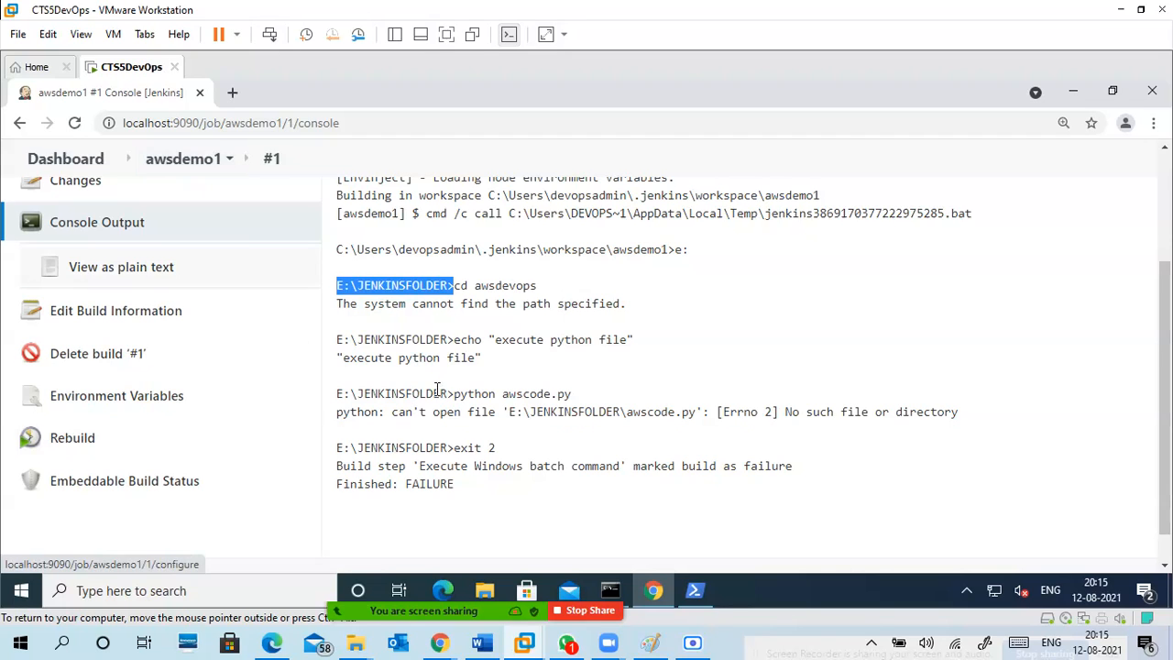
Return to the awsdemo1 configuration and insert the line cd / between e: and cd awsdevops in the batch command.
scroll(291, 262, up, 3)
click(127, 275)
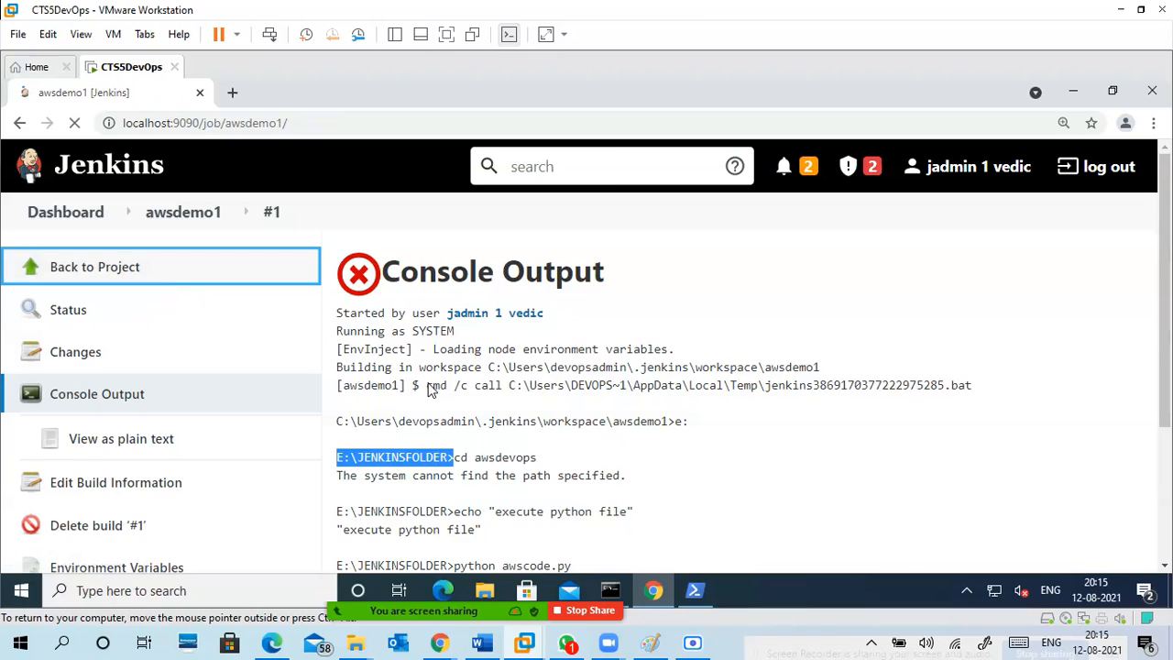
click(98, 484)
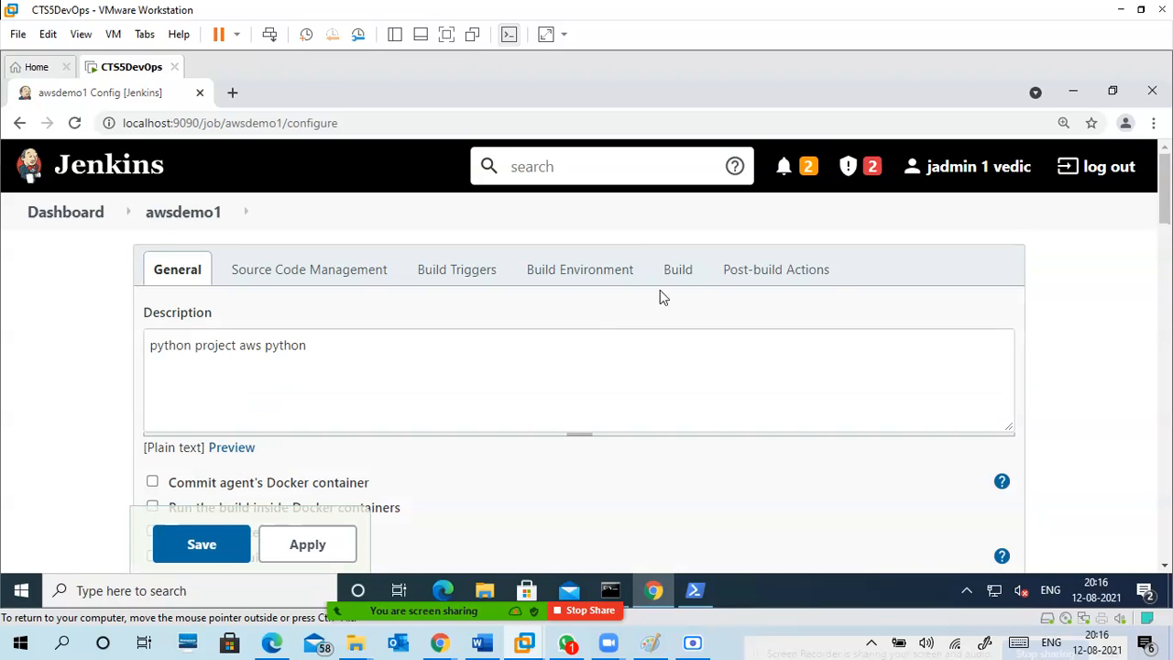
click(678, 275)
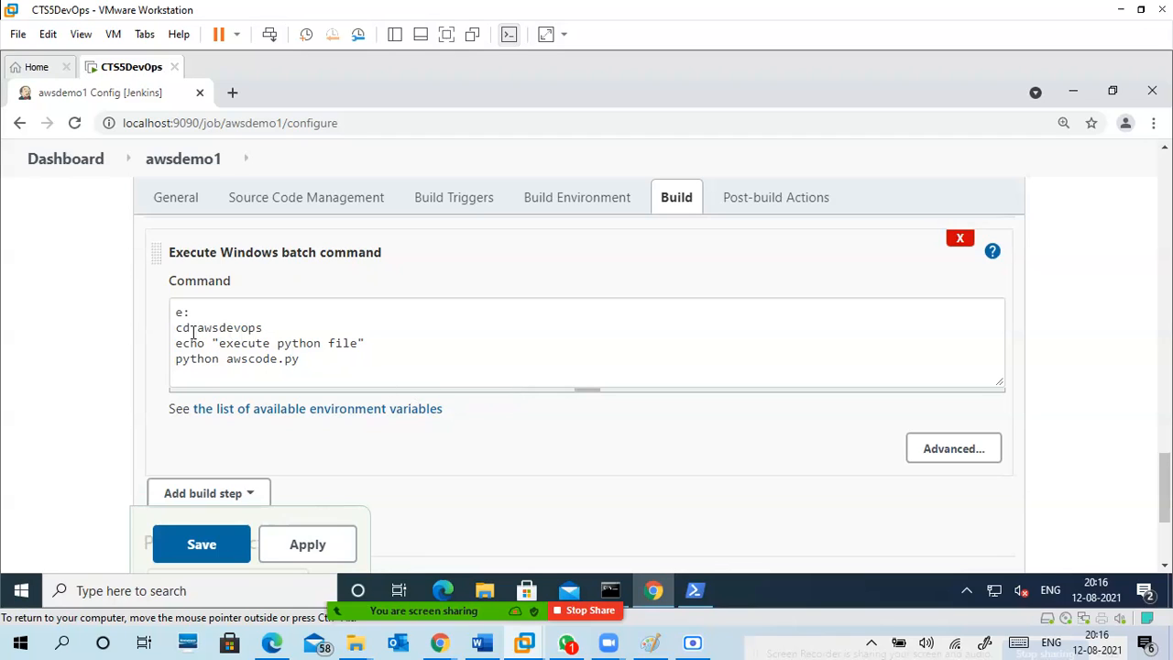
click(194, 332)
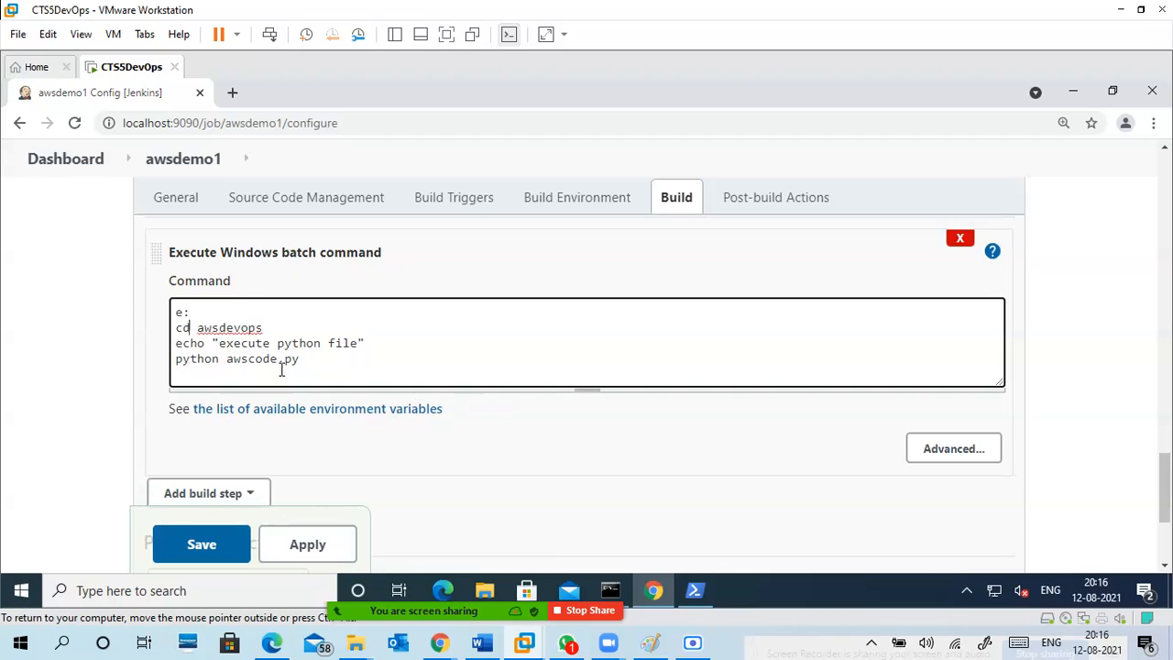
click(218, 312)
key(Return)
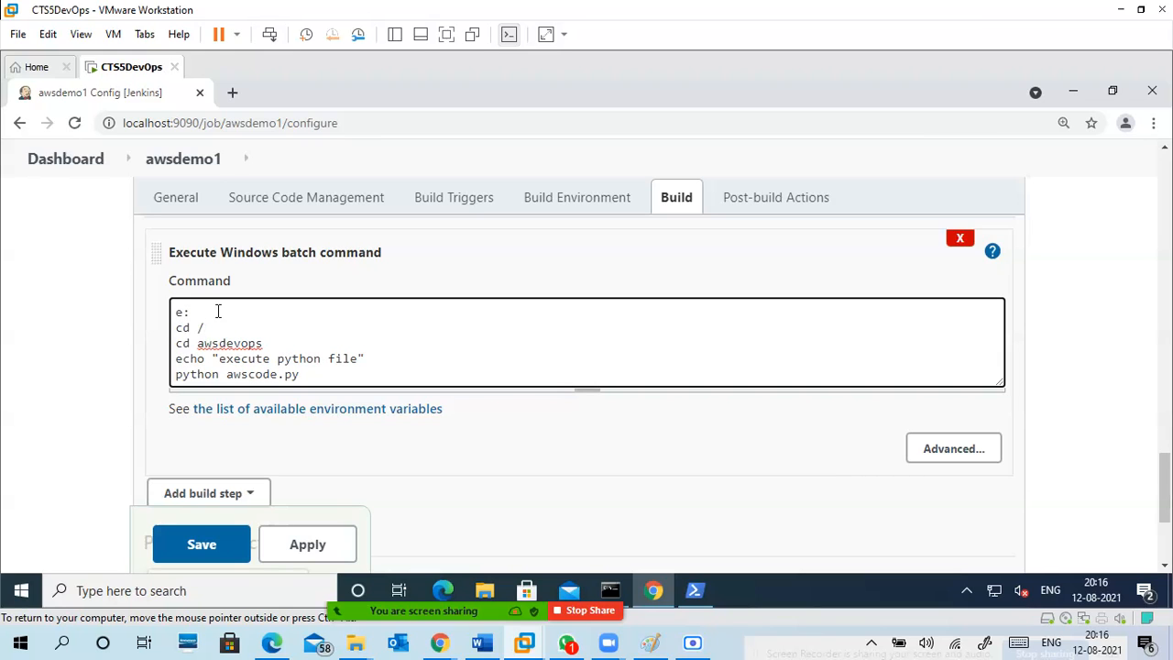
Test cd / from the awsdevops folder in PowerShell, and return to the batch command in Jenkins.
click(695, 590)
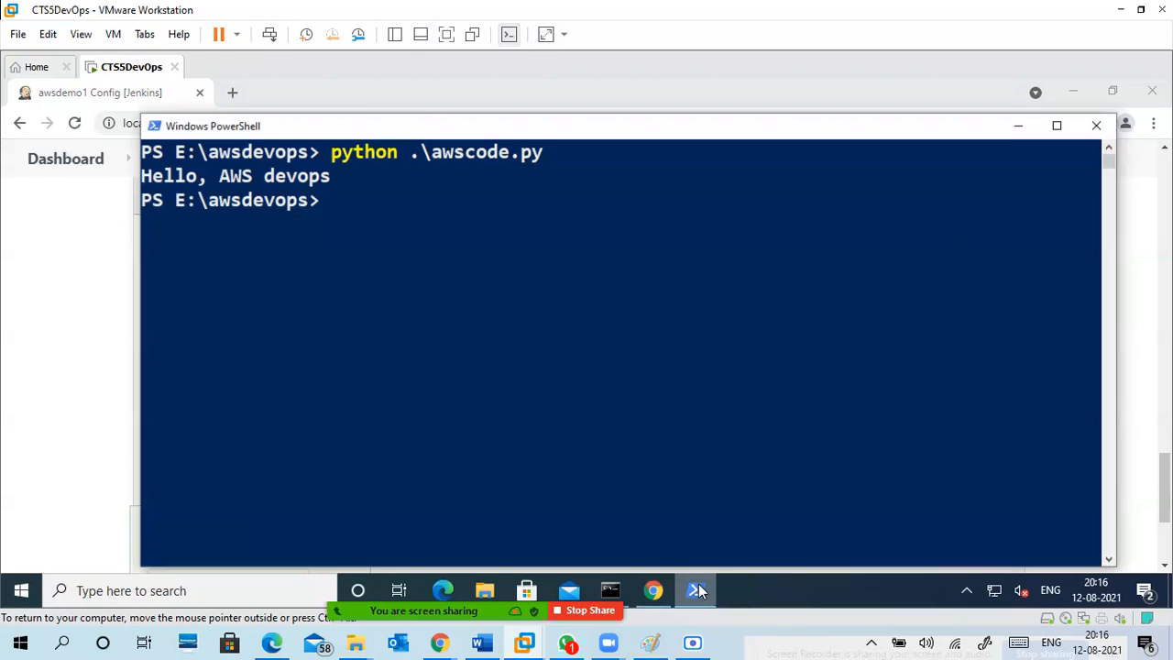
click(406, 242)
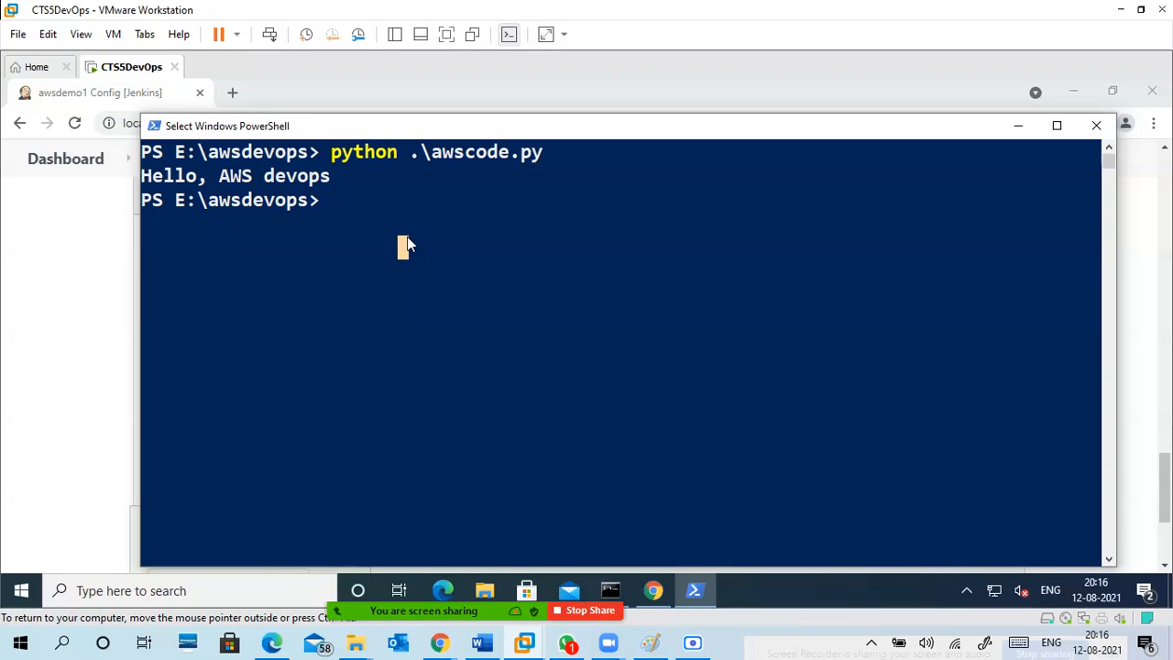
text(cd /)
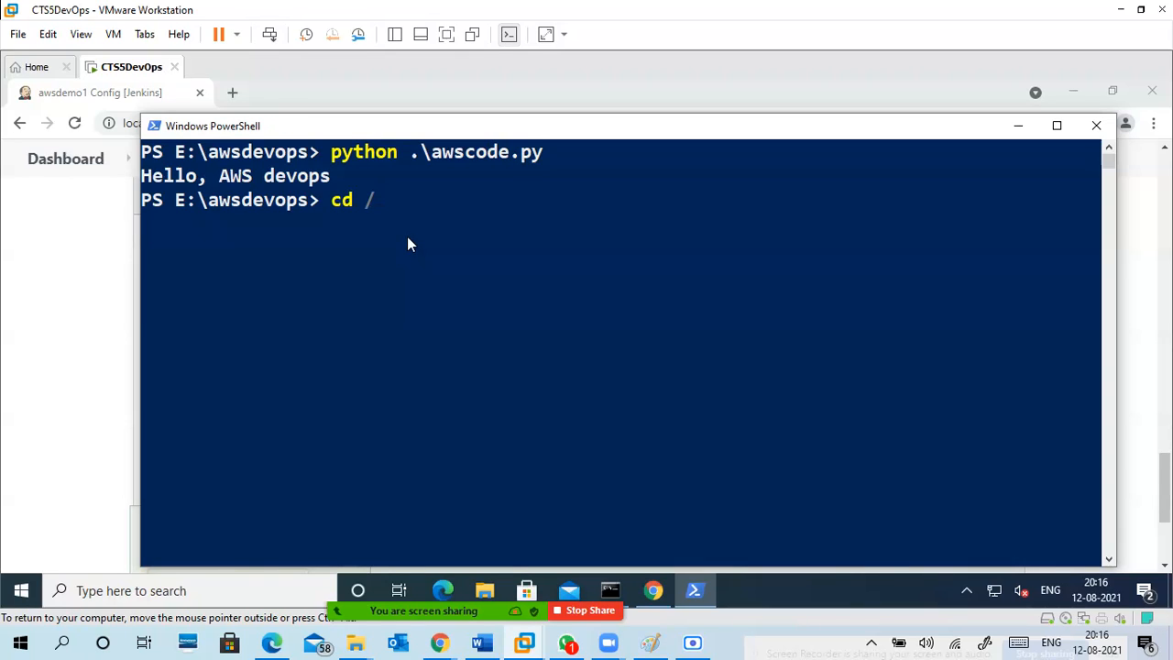
key(Return)
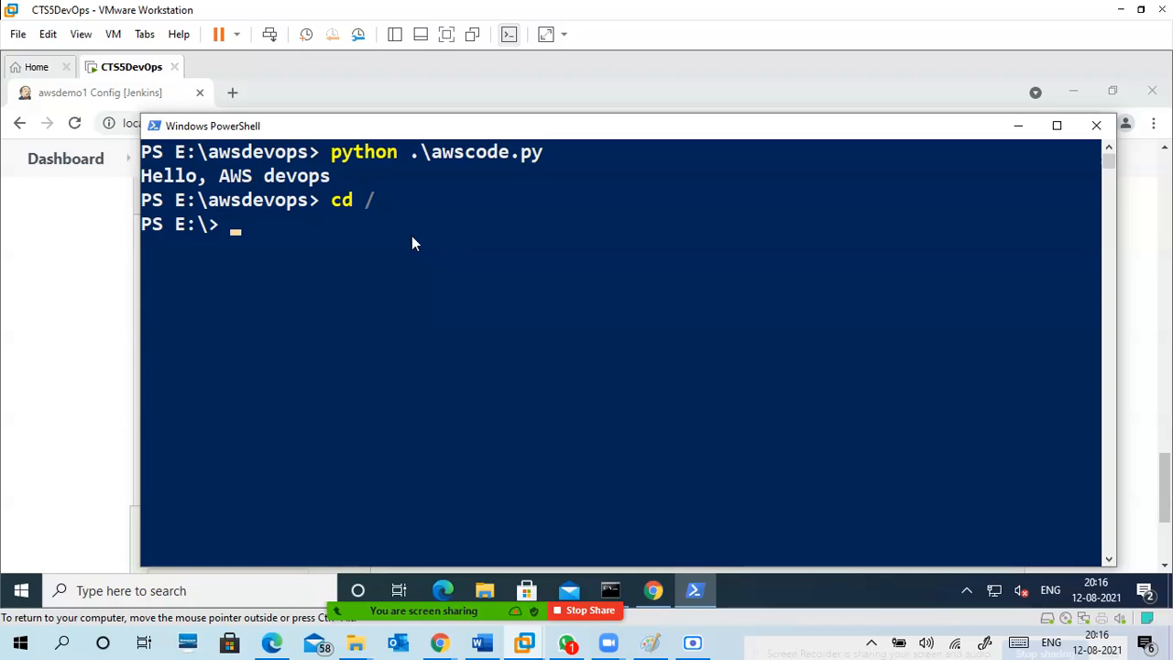
click(1017, 125)
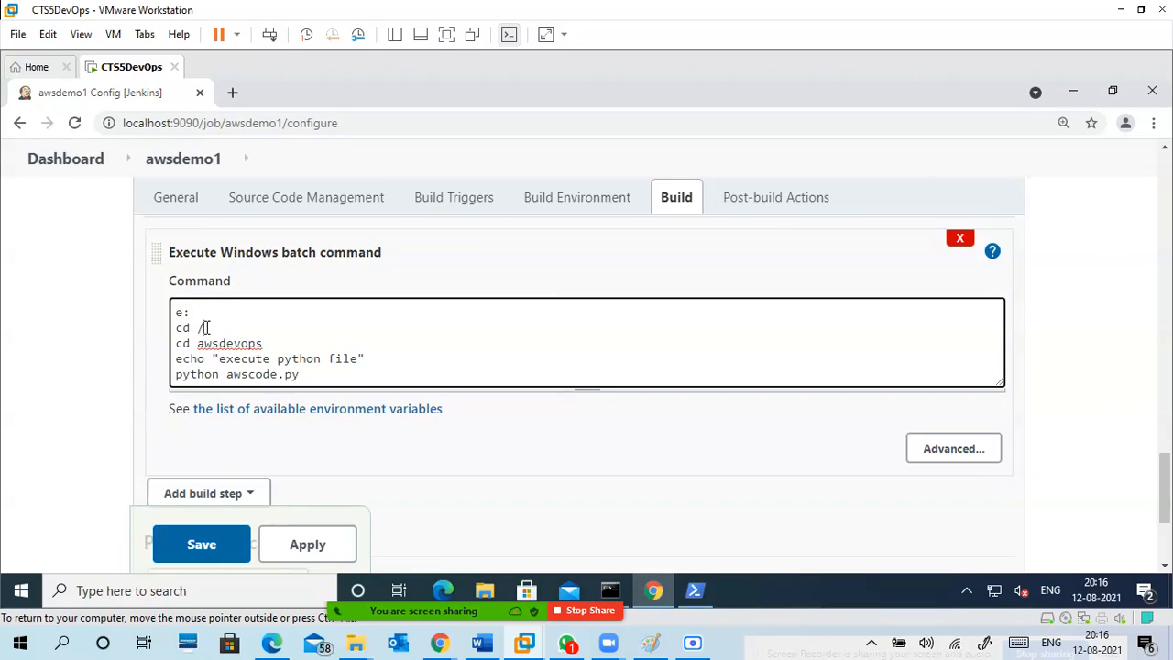
Compare the cd / line of the batch command with the PowerShell session, and save the awsdemo1 configuration.
click(287, 330)
click(696, 594)
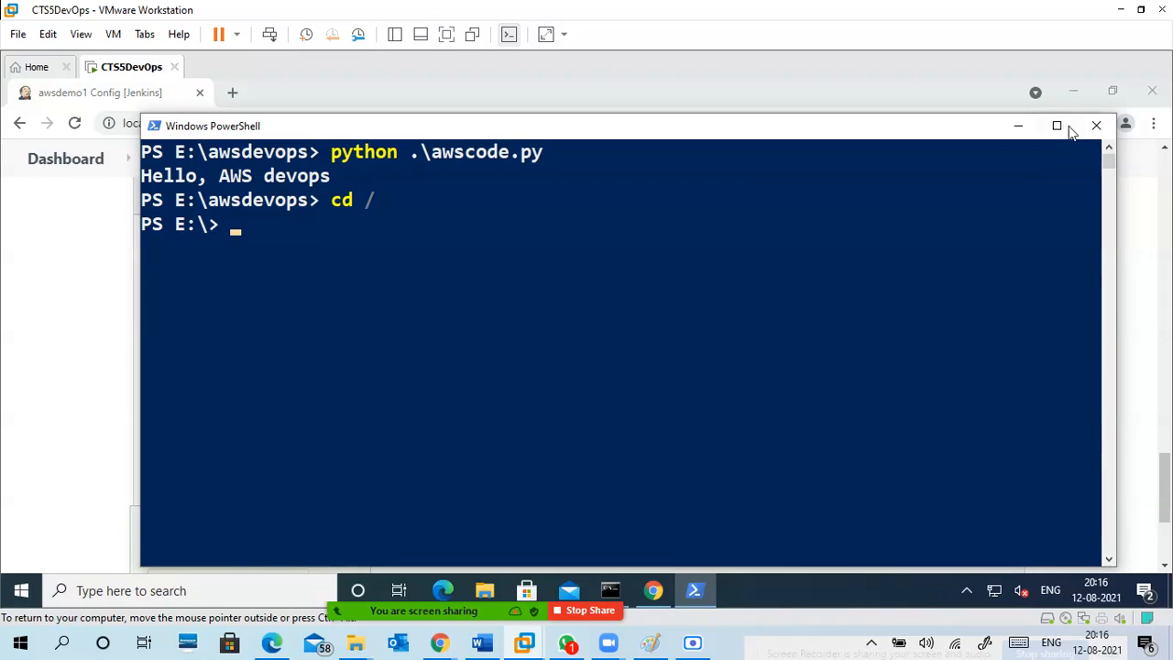
click(1018, 126)
click(263, 342)
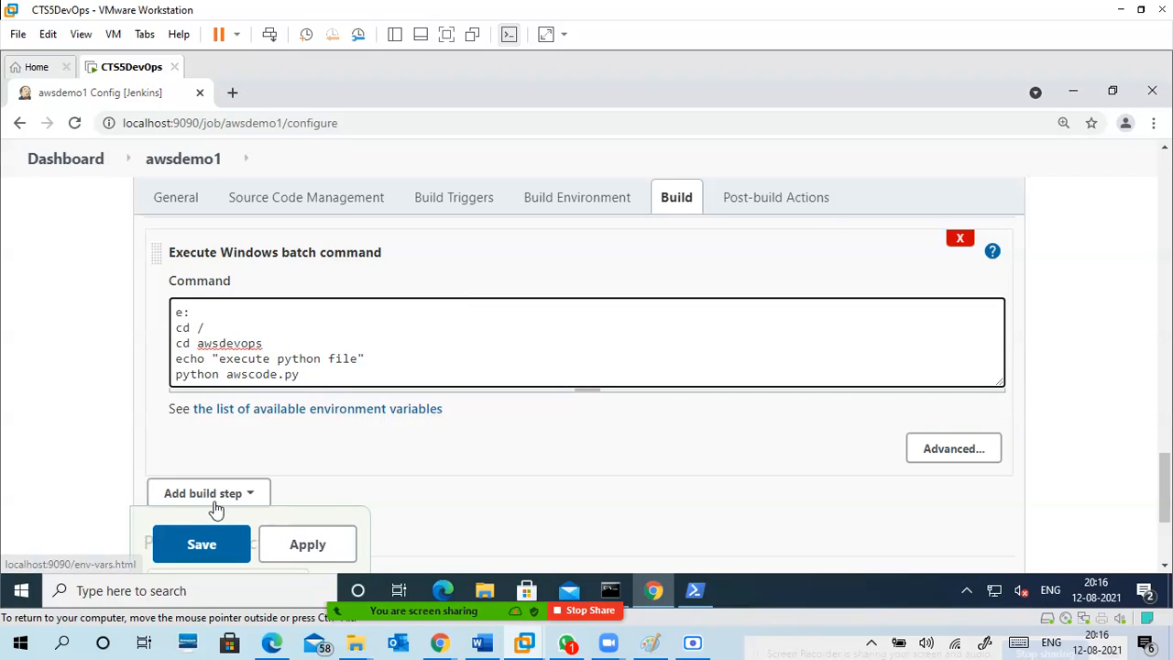
click(195, 547)
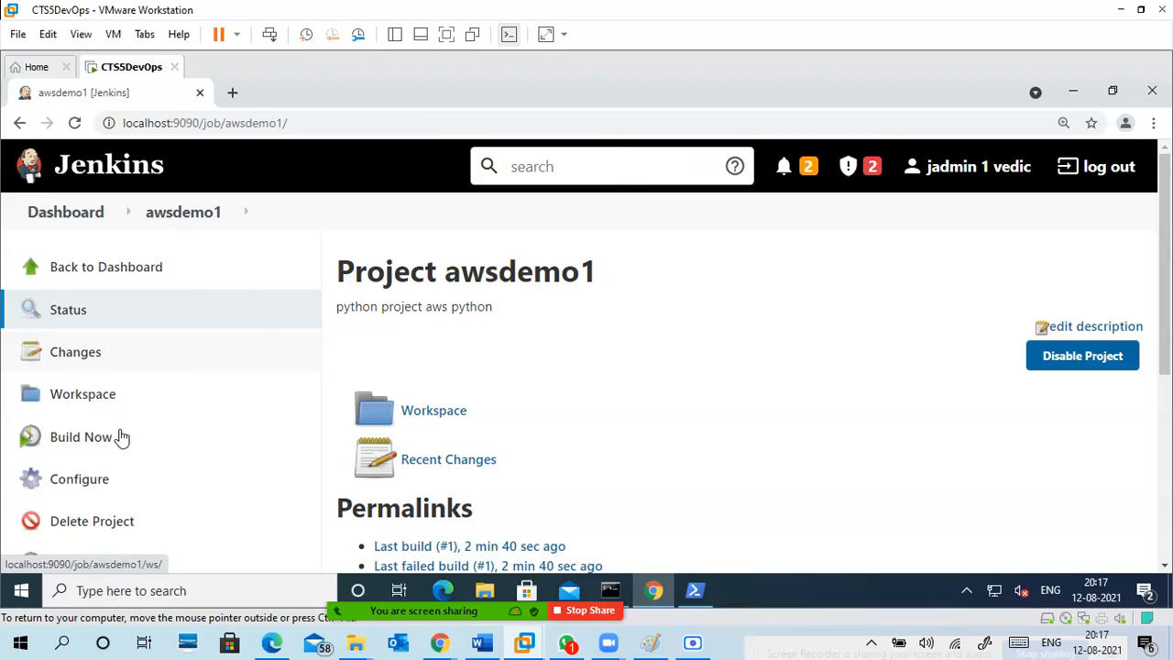
Start a new build of awsdemo1 and open the console output of build #2.
scroll(306, 361, down, 2)
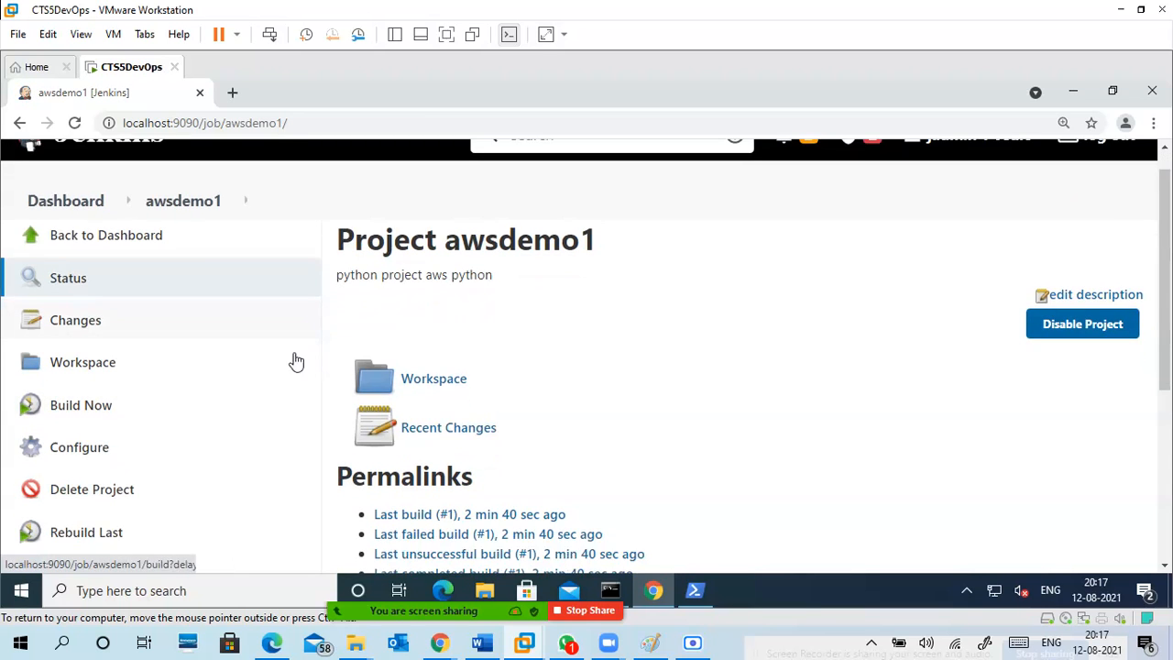
click(94, 266)
scroll(383, 467, down, 2)
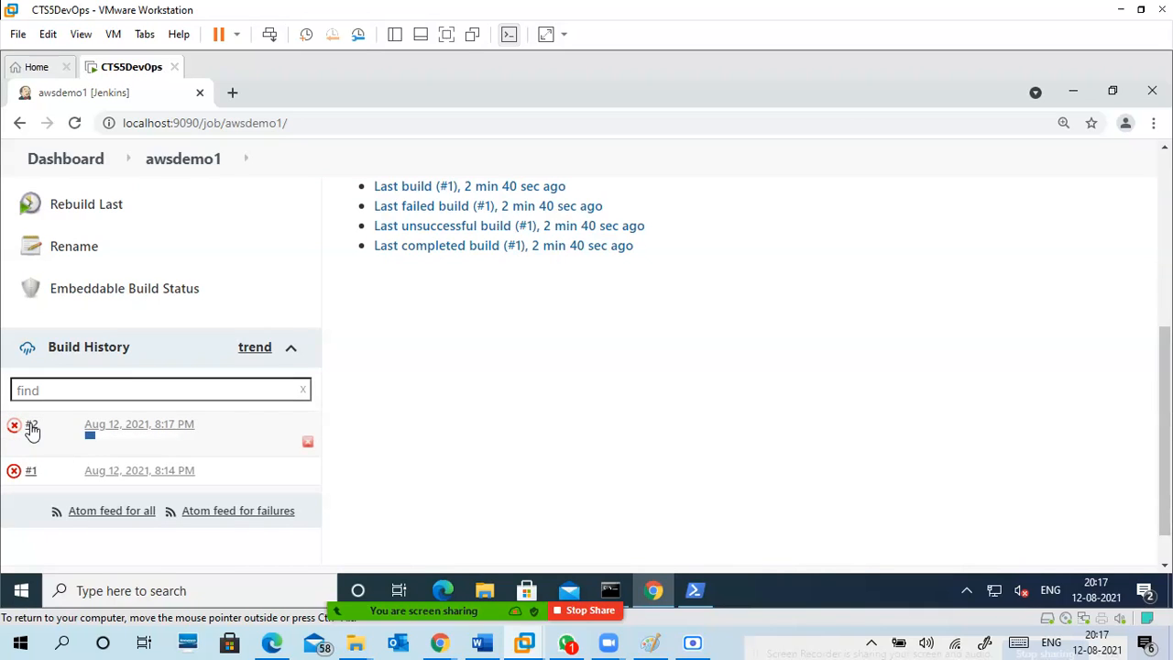
click(31, 426)
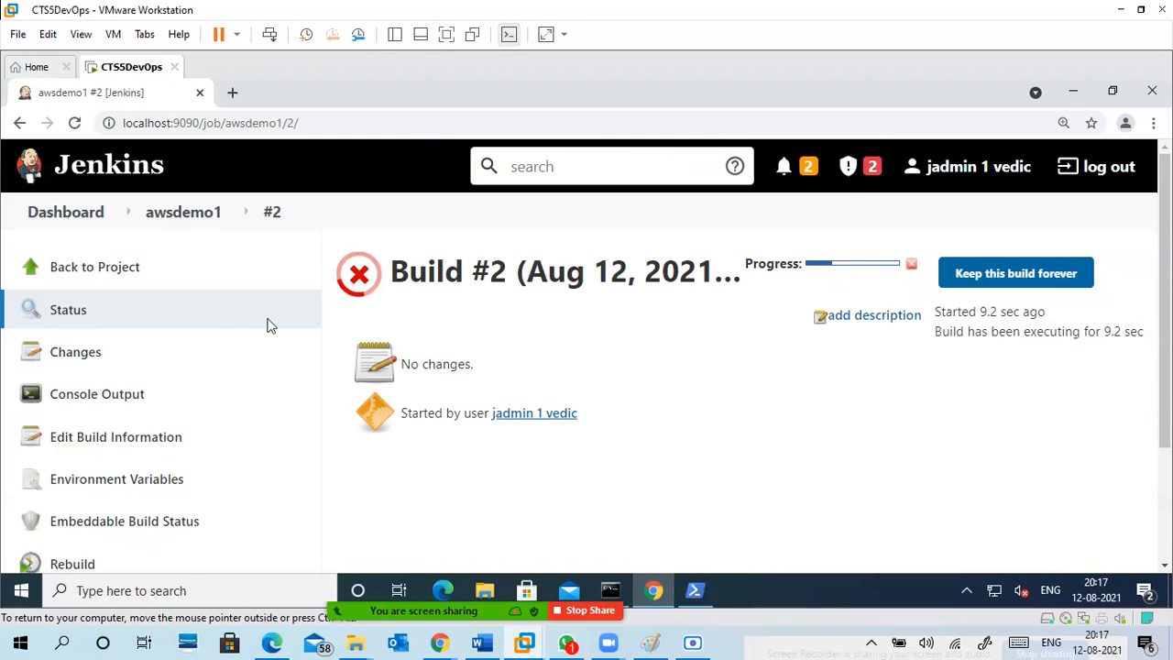
click(163, 402)
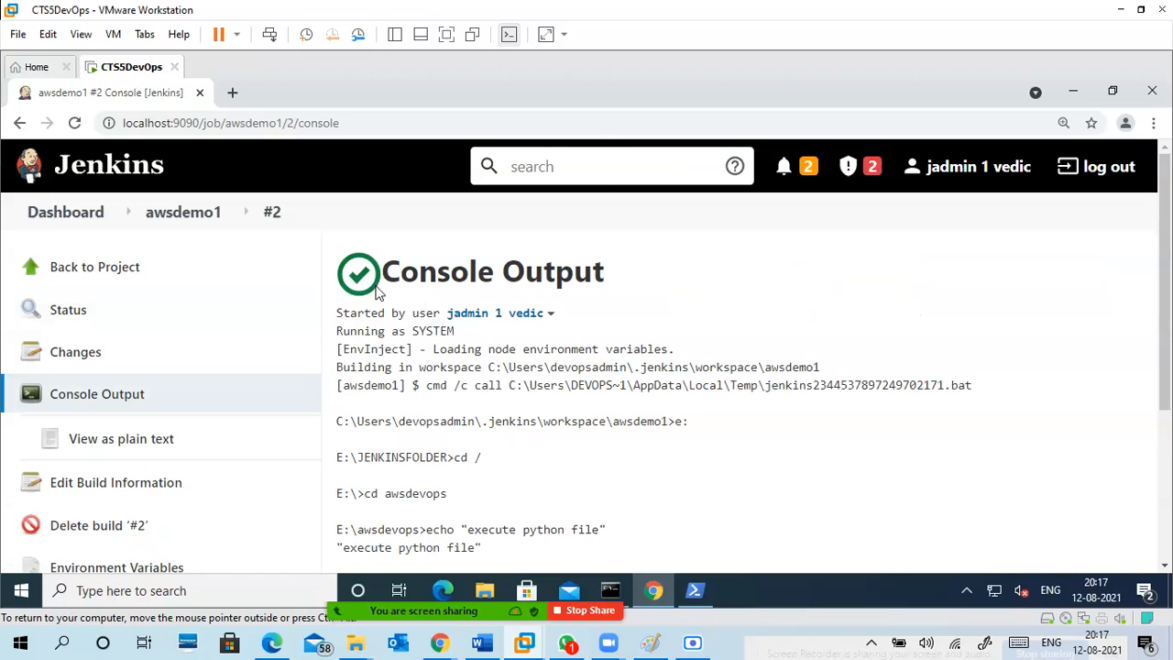
Examine build #2's console output, tracing the folder changes, the echo command and the awscode.py run, and return to the awsdemo1 project page.
scroll(542, 412, down, 2)
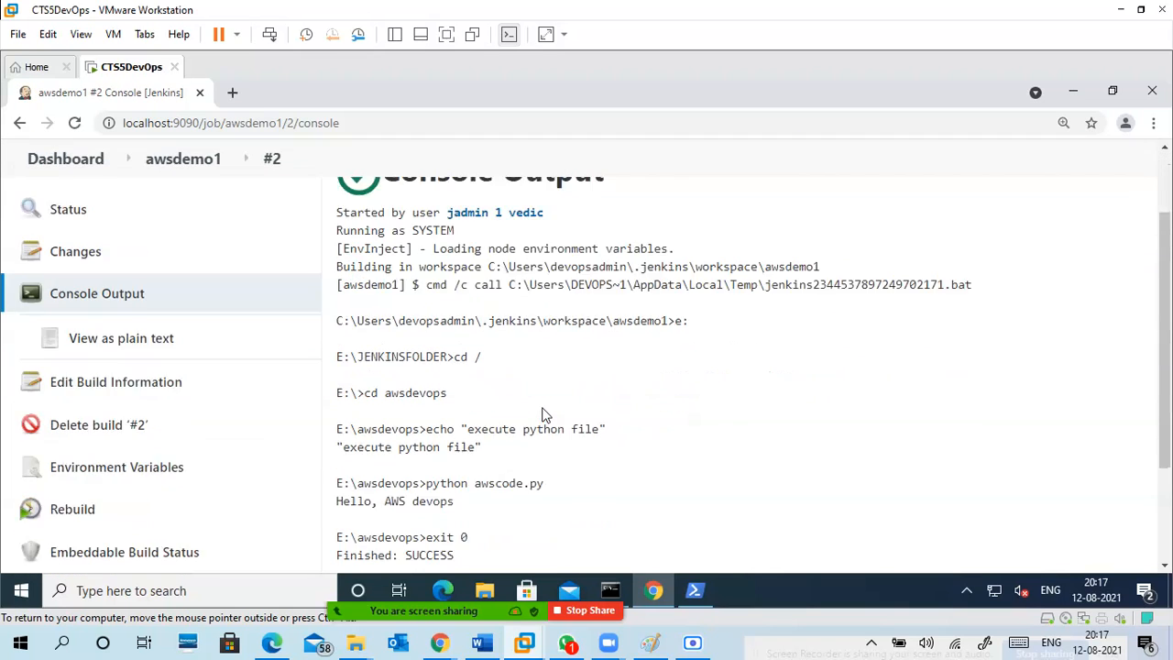
drag(669, 249, 691, 251)
drag(455, 286, 478, 276)
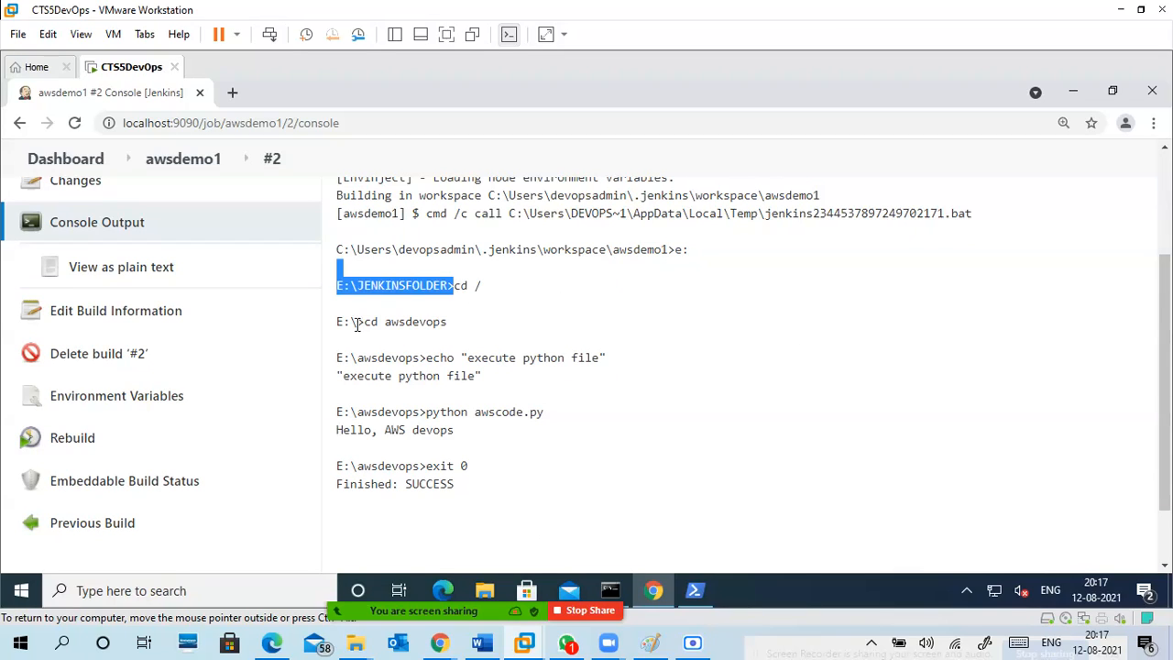
drag(364, 321, 607, 358)
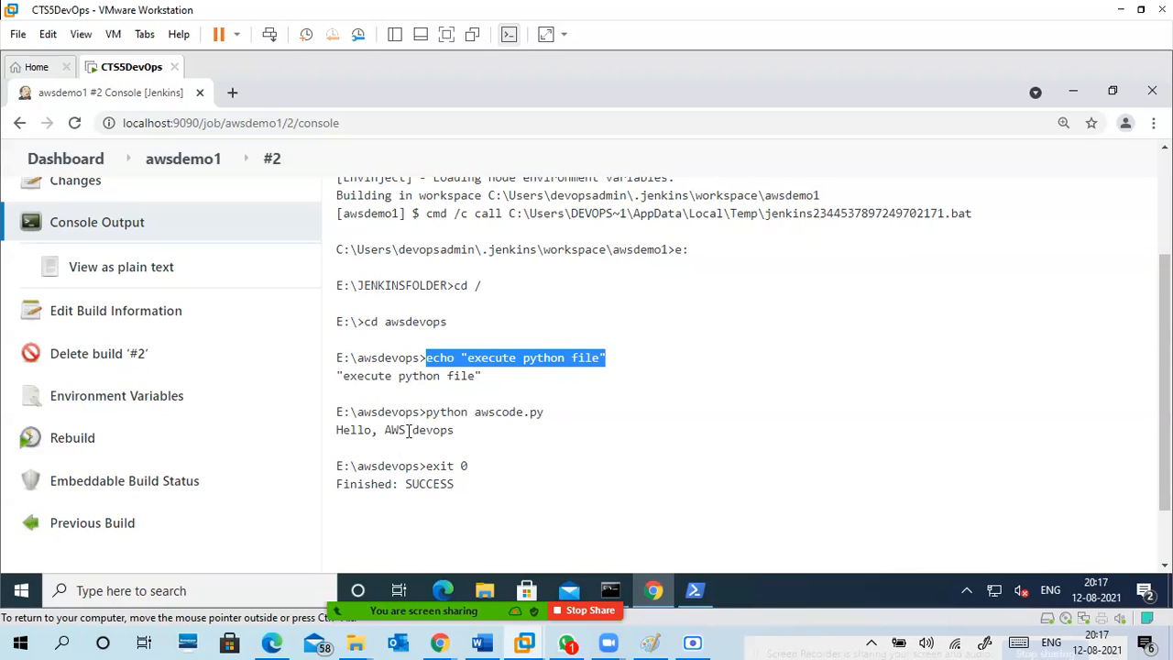
drag(427, 414, 546, 413)
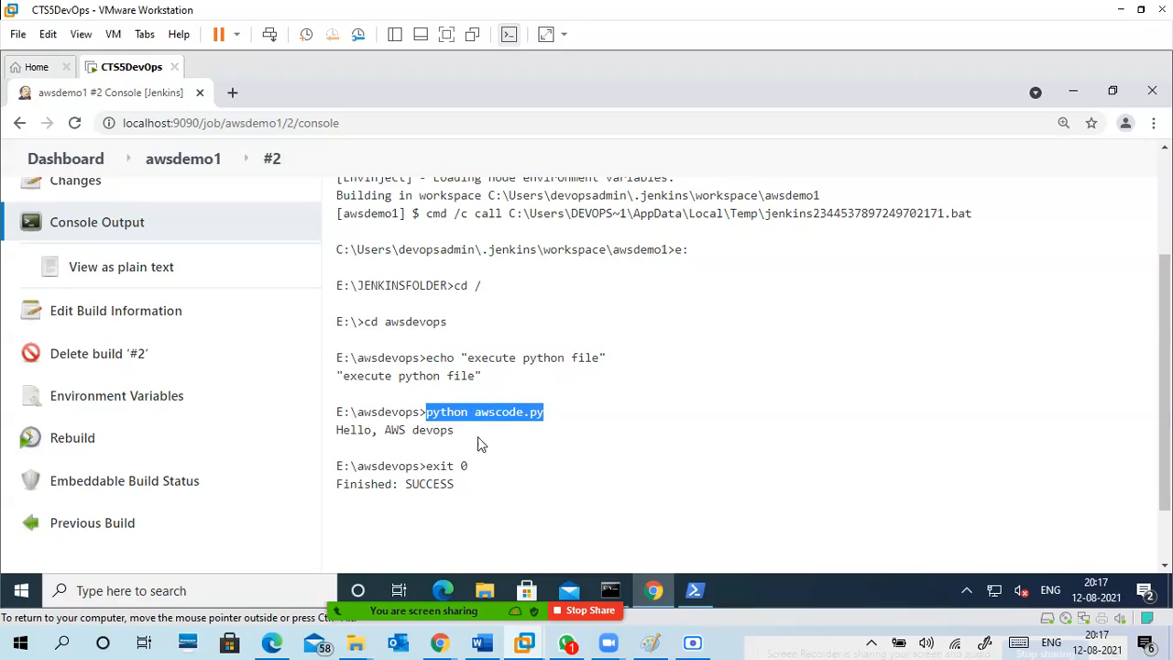
drag(455, 431, 339, 435)
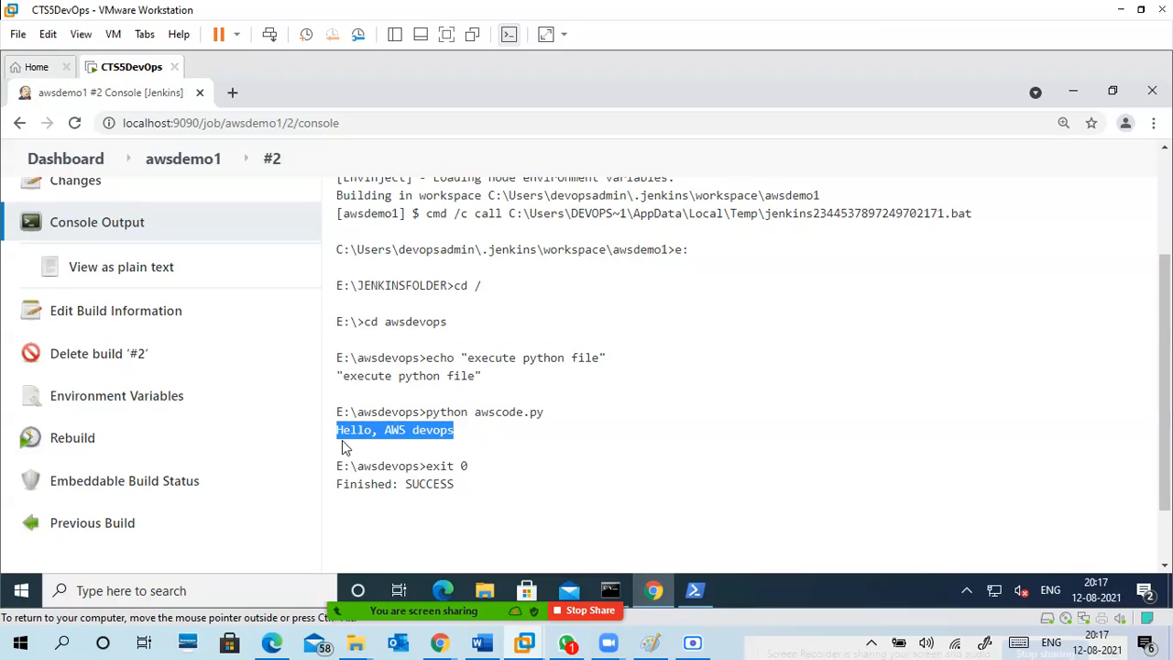
scroll(363, 449, up, 3)
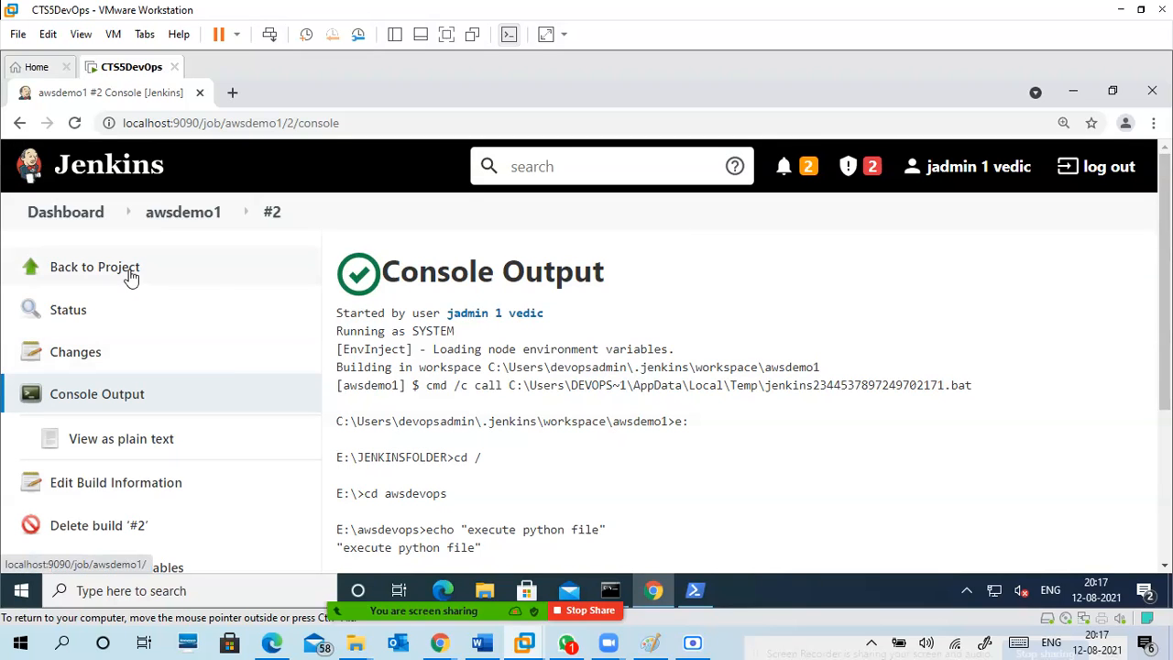
scroll(467, 476, down, 3)
scroll(469, 483, up, 3)
click(119, 275)
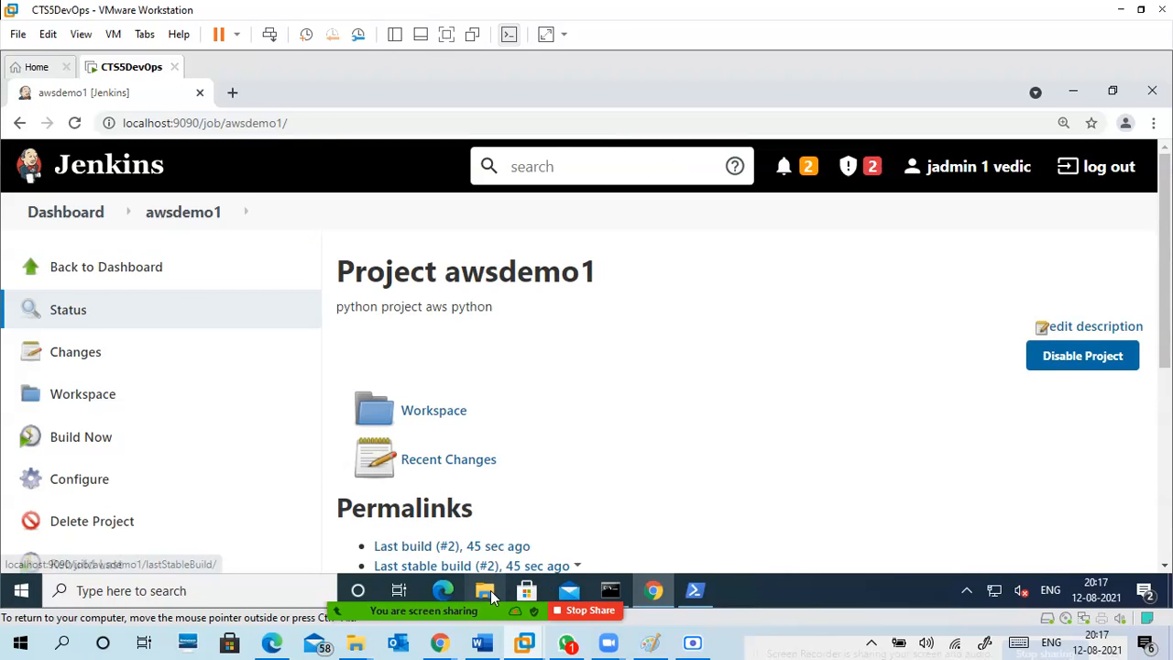
Switch to the awsdevops folder in File Explorer and open awscode.py with Notepad.
key(alt+Tab)
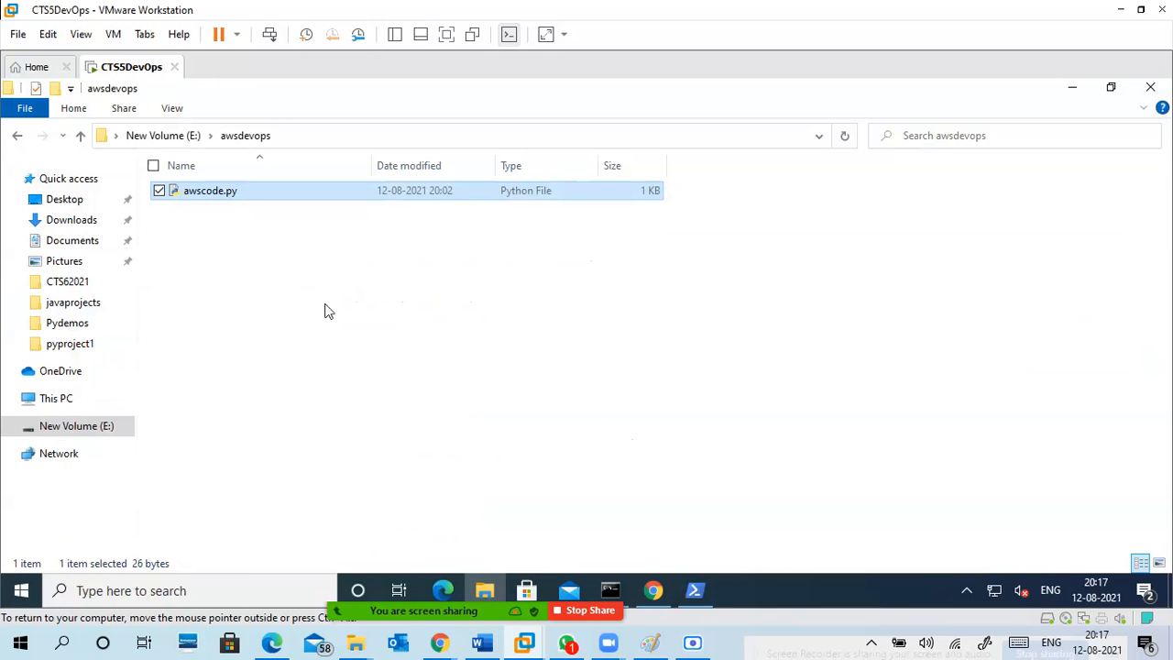
right_click(209, 195)
mouse_move(143, 322)
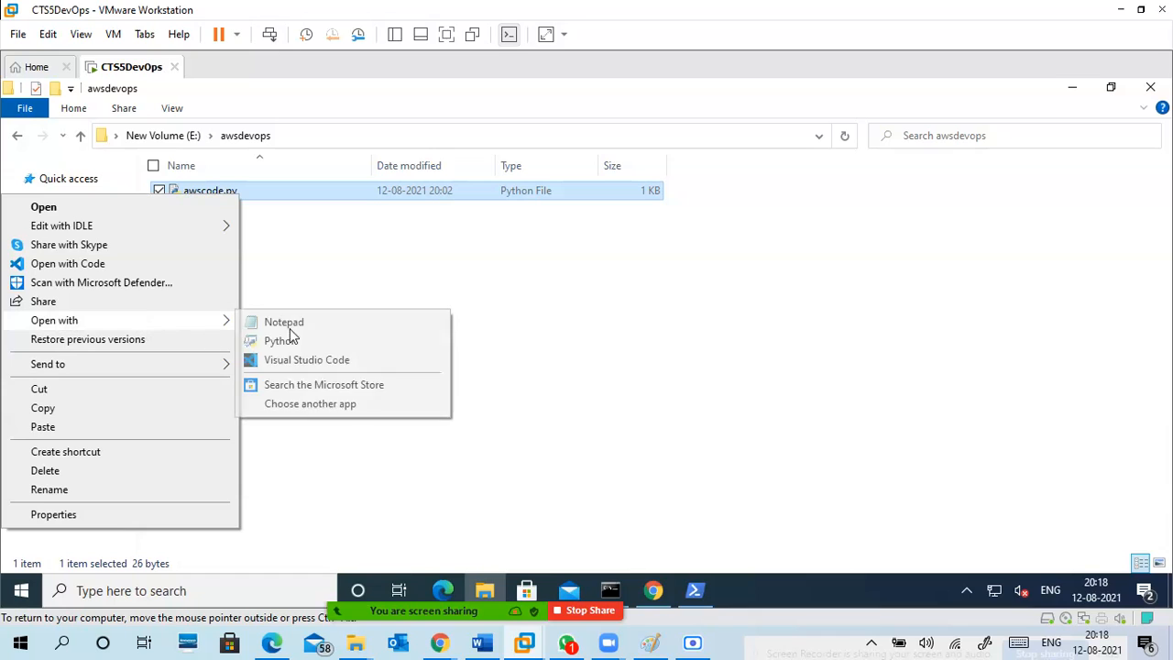
click(301, 327)
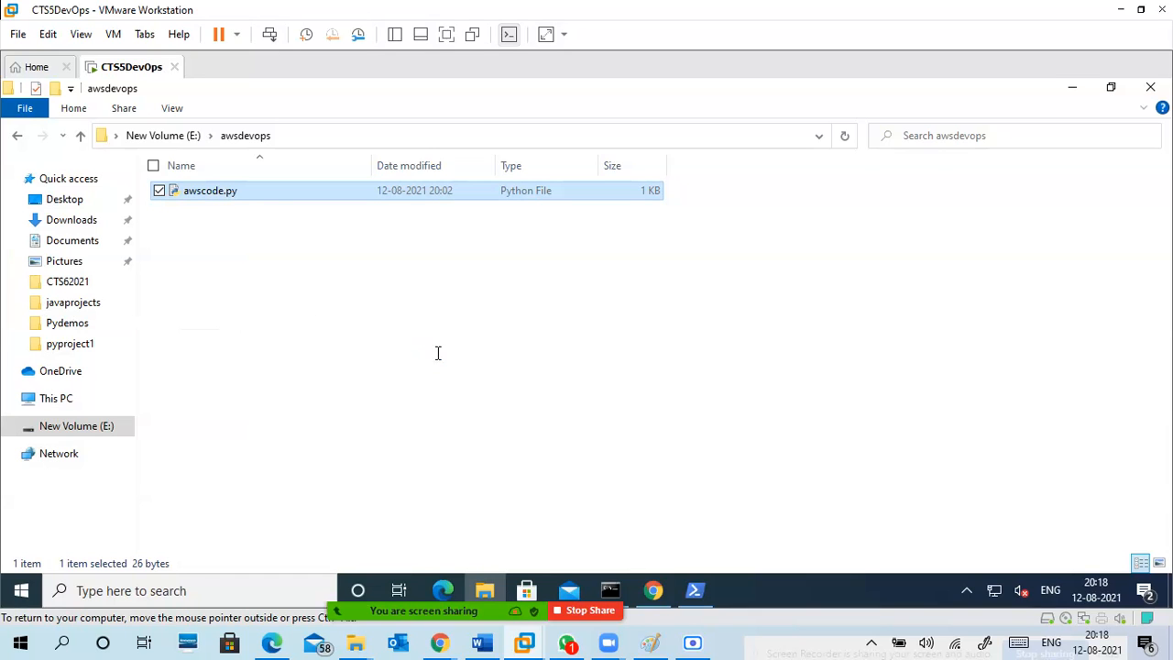
Add the variable lines a=100 and b=20 below the print statement in awscode.py.
click(362, 214)
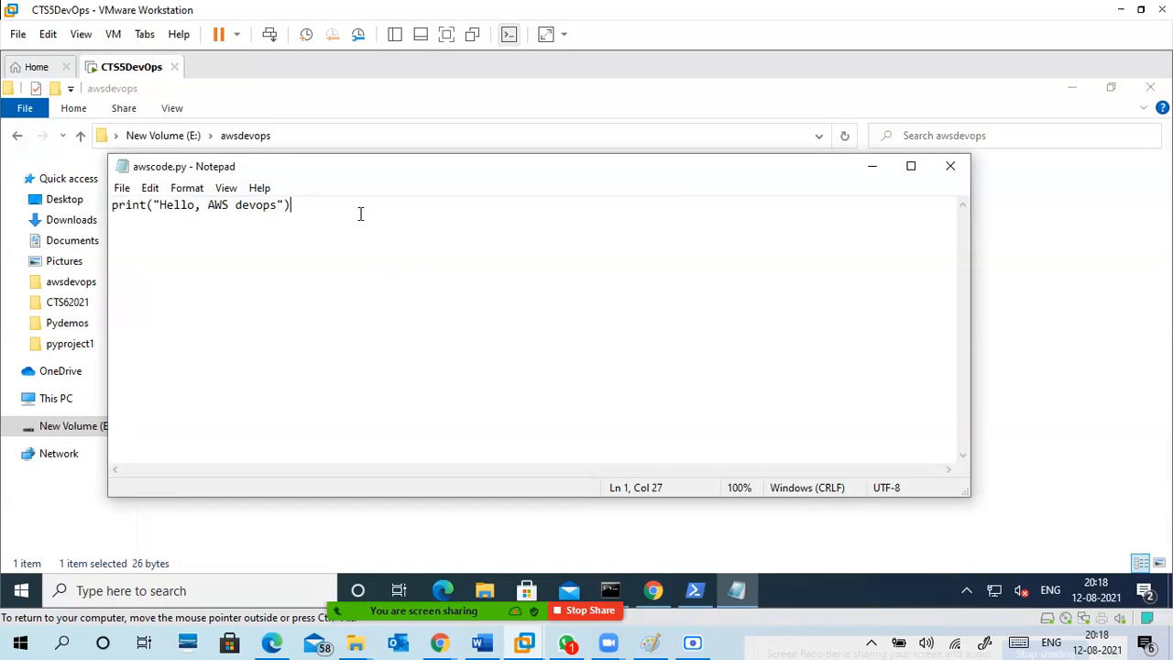
key(Return)
text(a=100)
key(Return)
text(b=2)
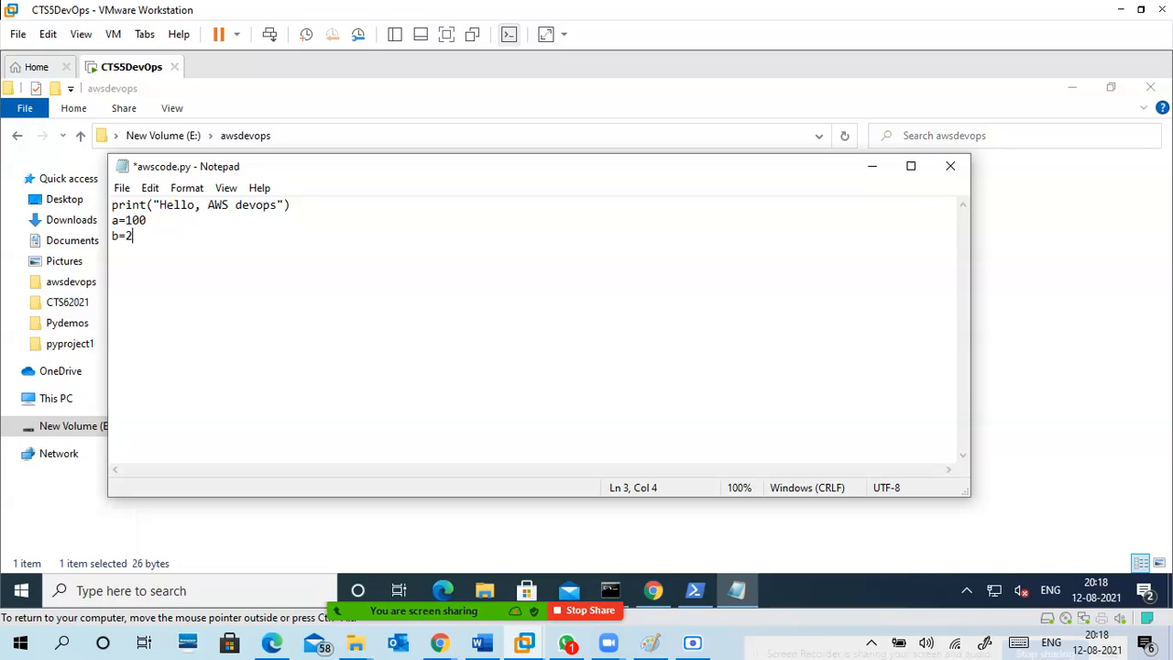
Add the line print("a+b=", a+b) below the two variables in awscode.py.
key(Return)
text(pri)
text(nt("a+b)
text(",)
key(BackSpace)
key(BackSpace)
text(",)
text(b)
key(BackSpace)
key(BackSpace)
text(+b)
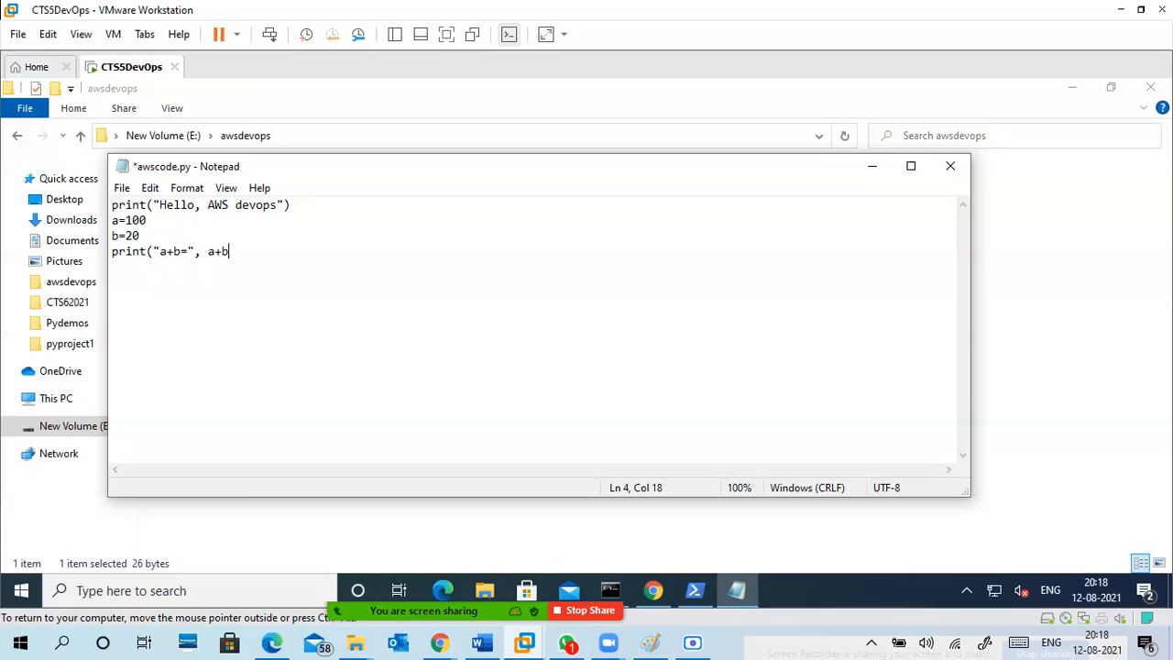
text())
Save the changes to awscode.py and close Notepad.
click(122, 188)
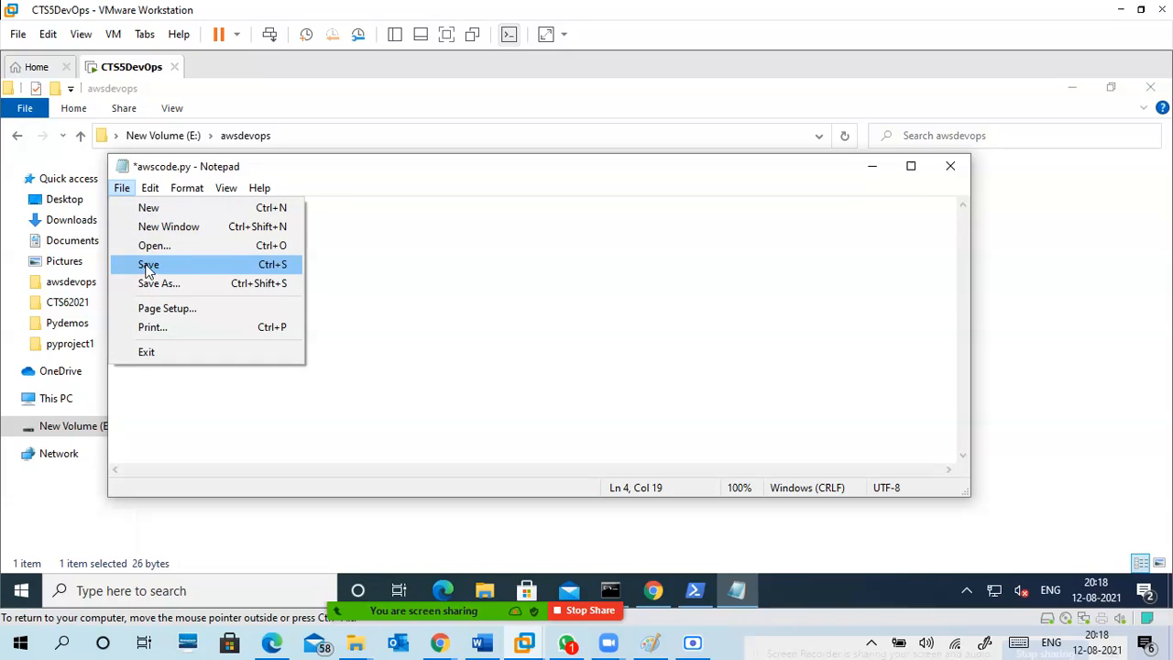
click(148, 266)
click(956, 168)
In PowerShell, change into the awsdevops folder and run python .\awscode.py to test the edited script.
click(697, 590)
text(cd aw)
key(Tab)
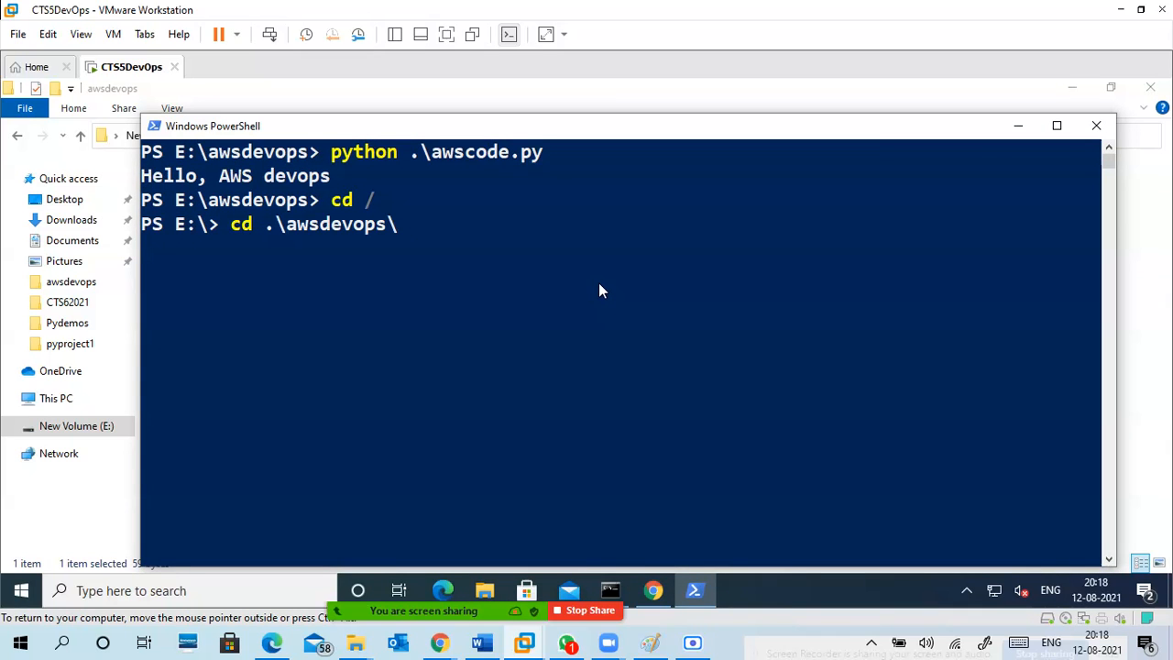
key(Return)
text(python)
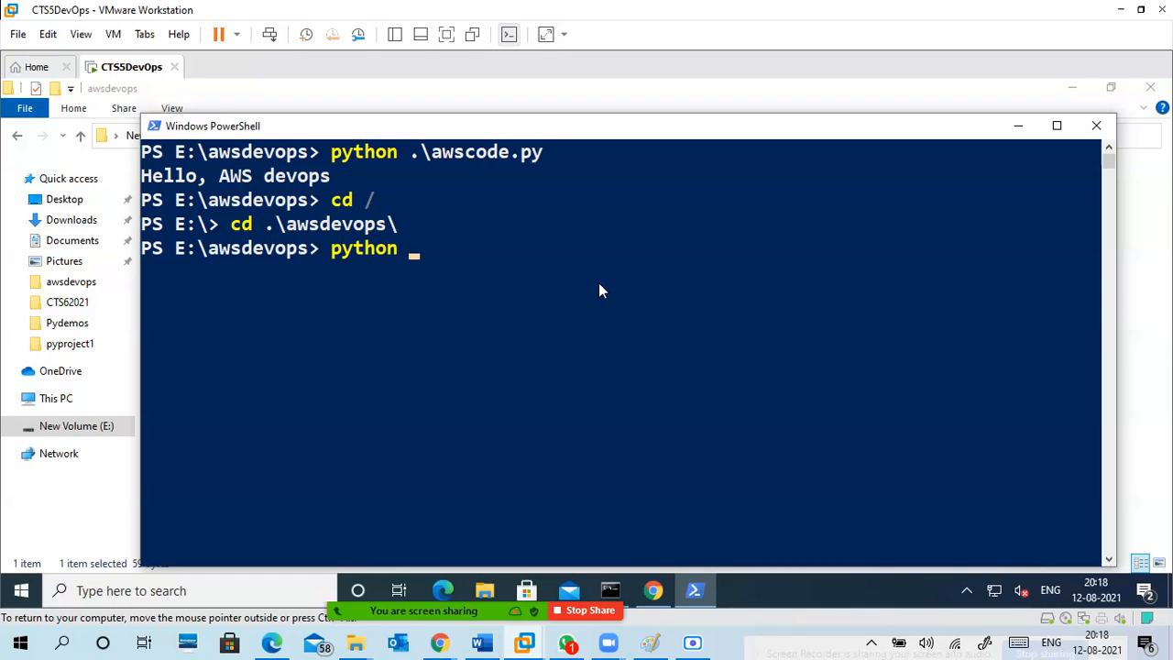
text( .\awscode.py)
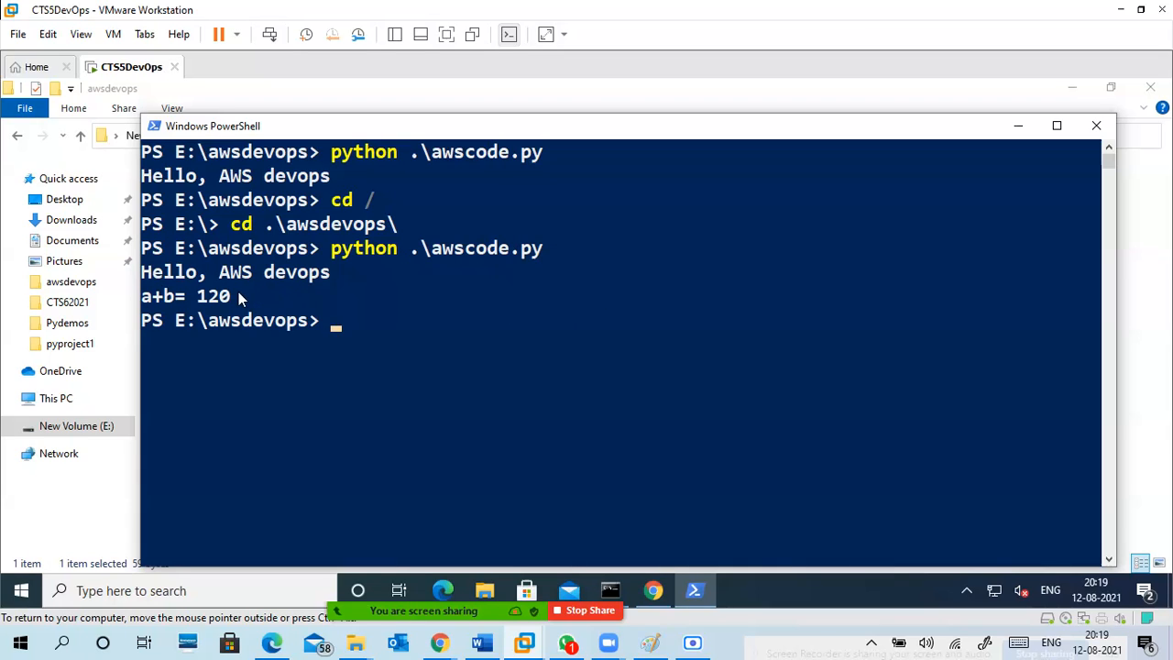
click(1020, 129)
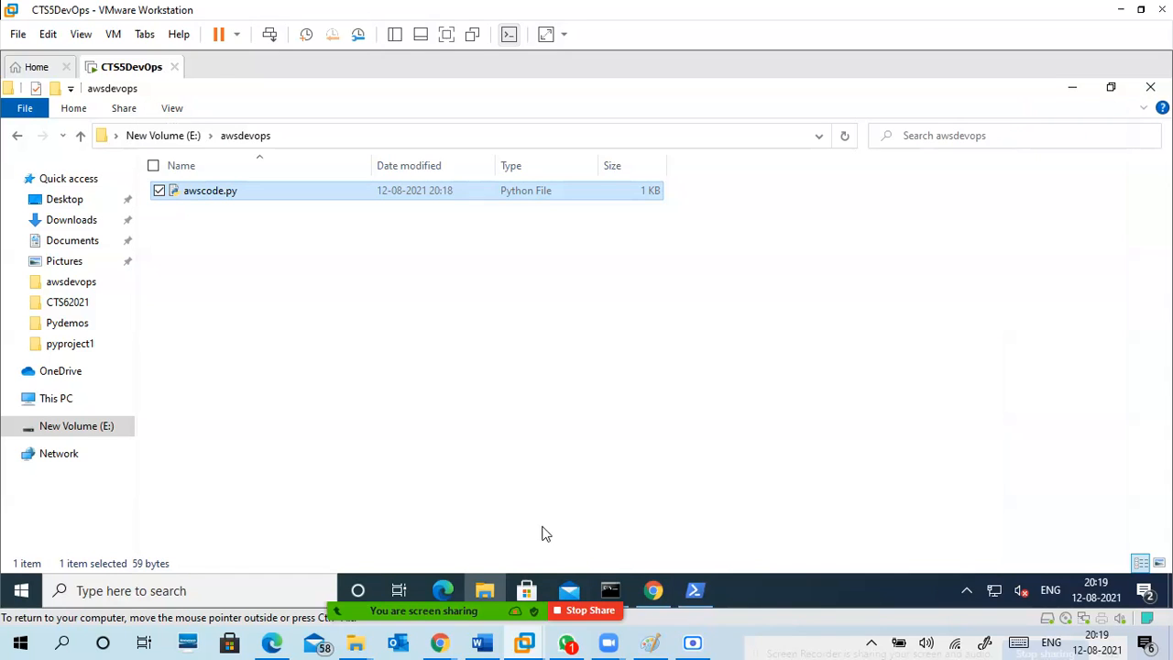
Switch back to Jenkins in Chrome, start another build of awsdemo1 and open the console output of build #3.
click(656, 593)
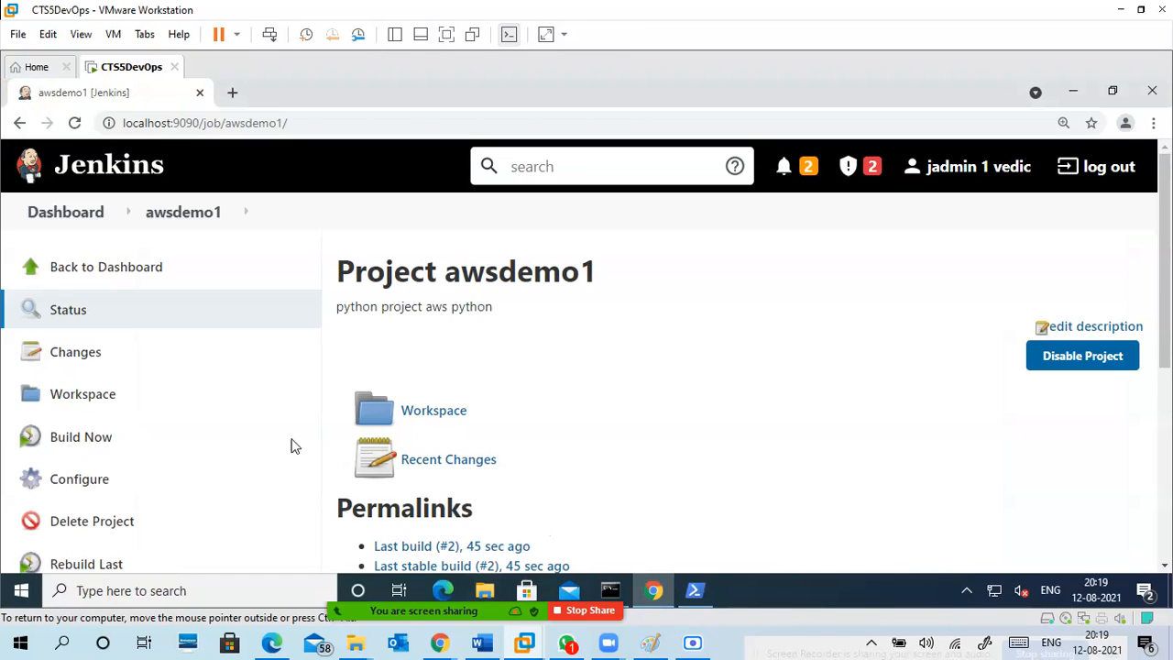
scroll(272, 441, down, 2)
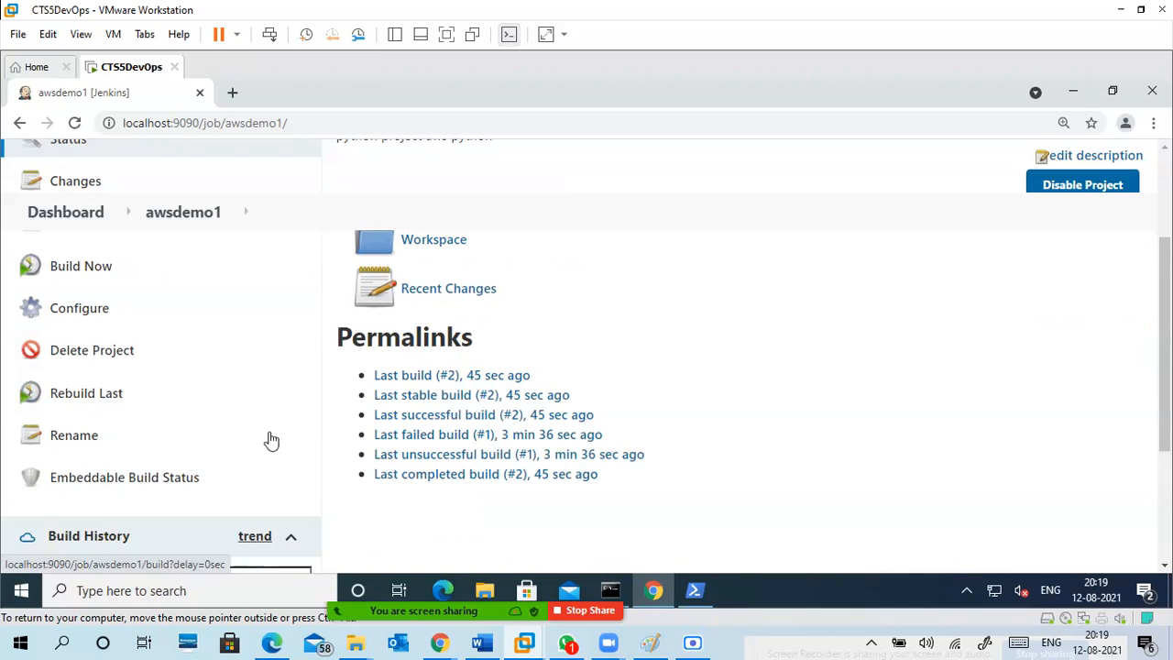
click(97, 272)
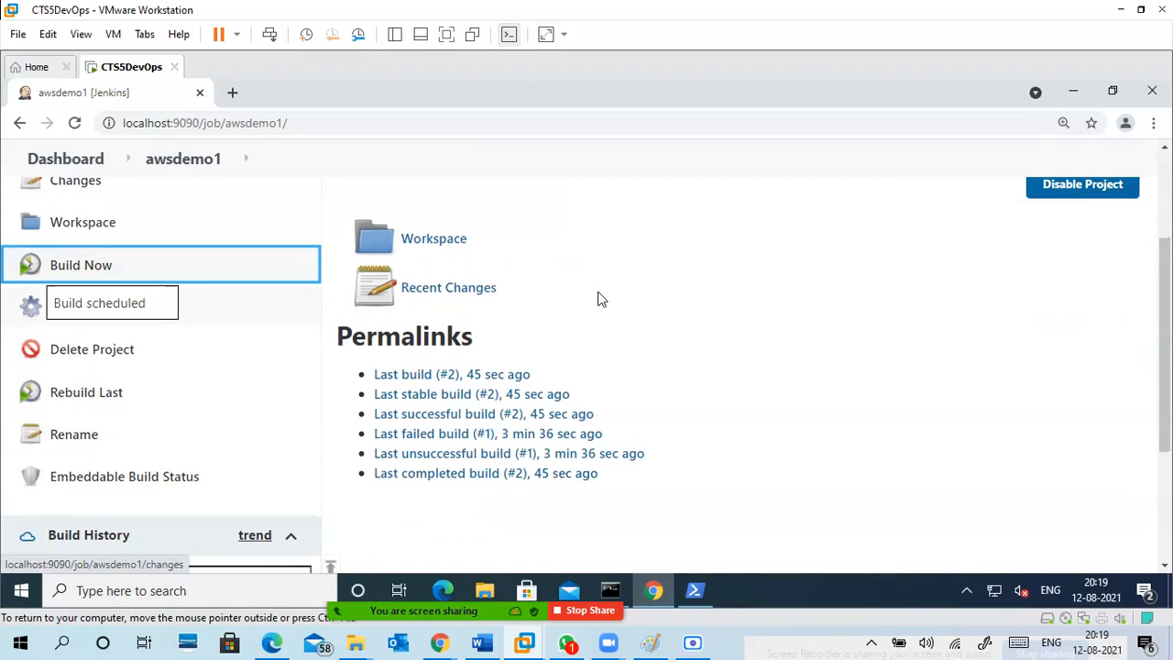
scroll(623, 367, down, 3)
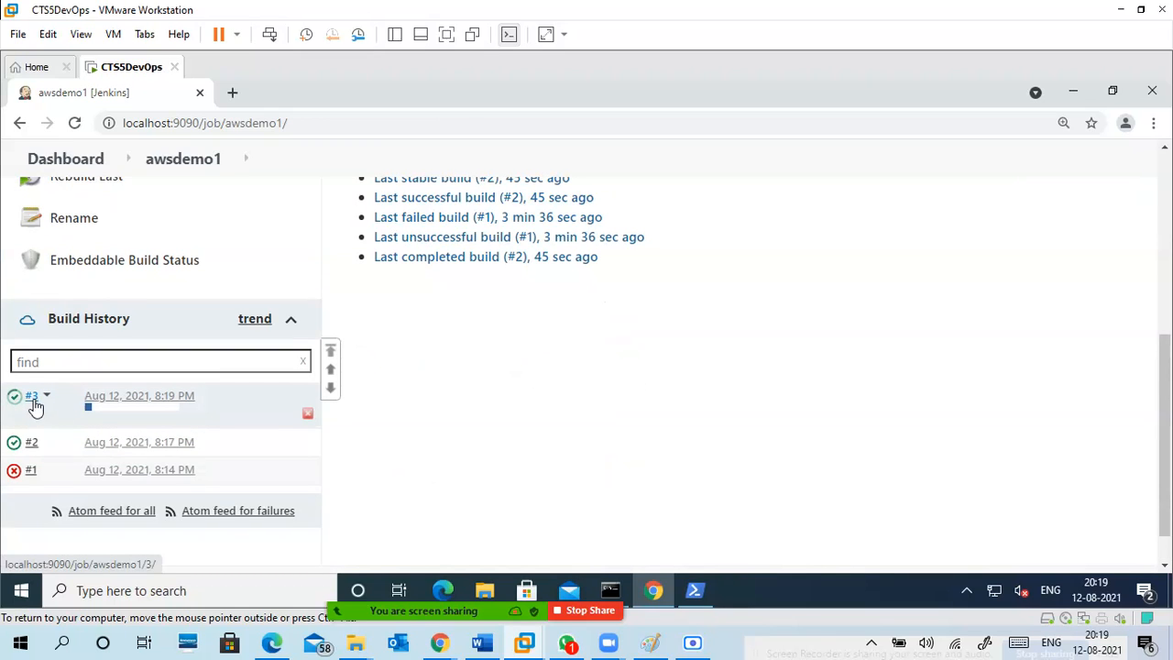
click(33, 403)
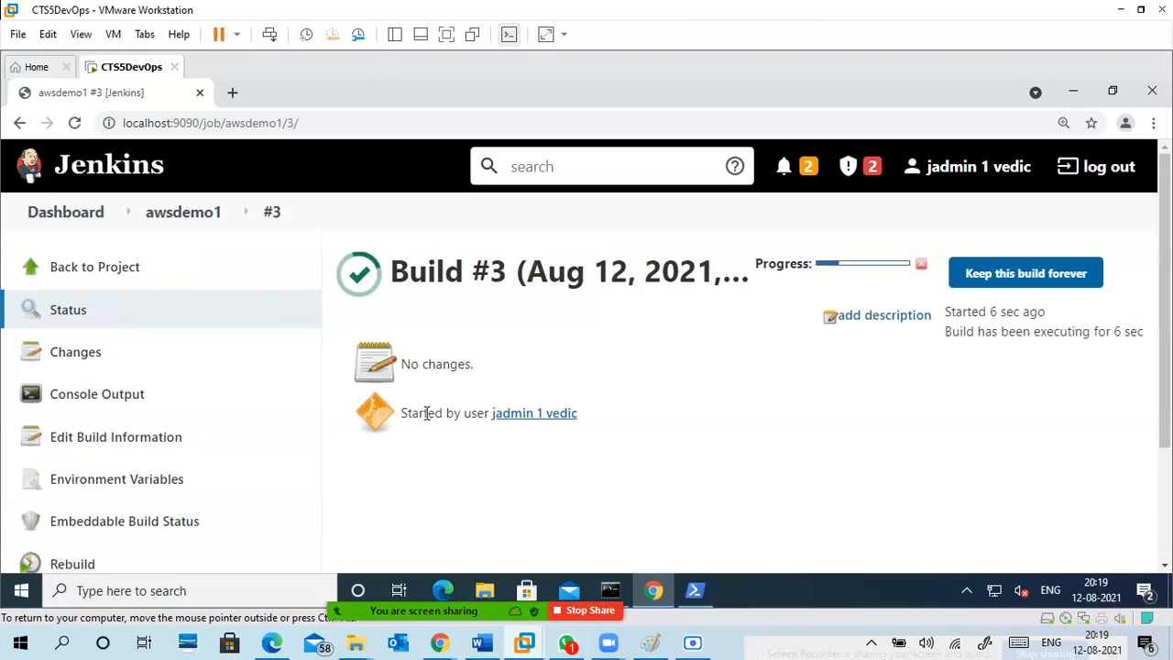
click(115, 396)
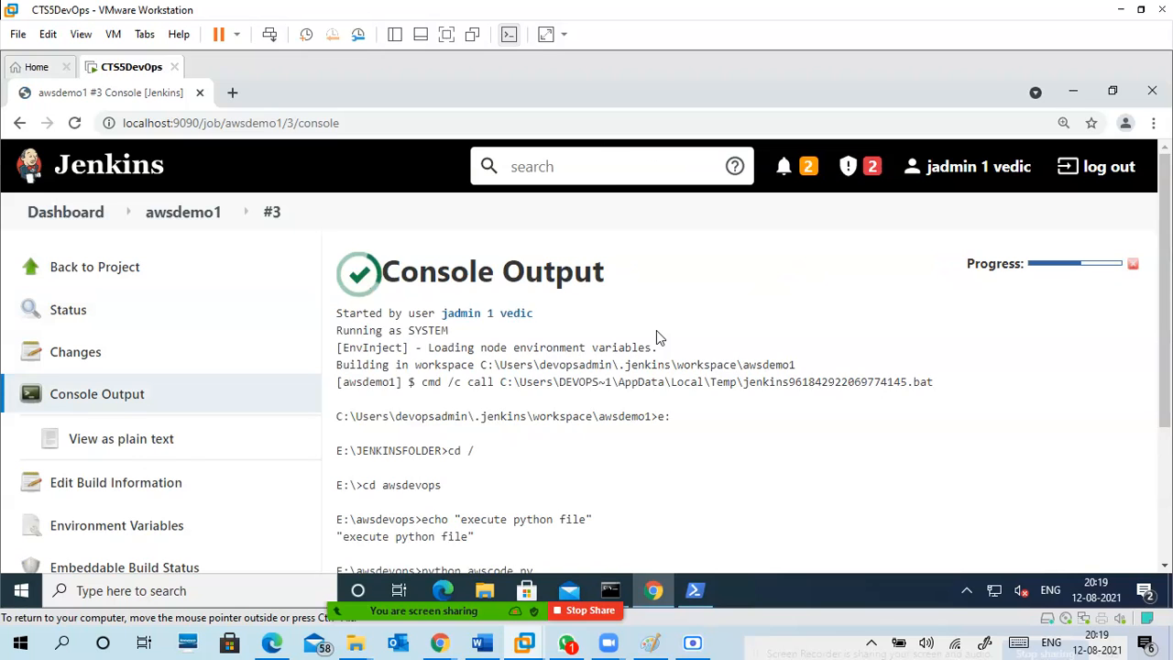
Examine the awscode.py output in build #3's console, and switch to the Jenkins workflow diagram in Paint.
scroll(649, 356, down, 3)
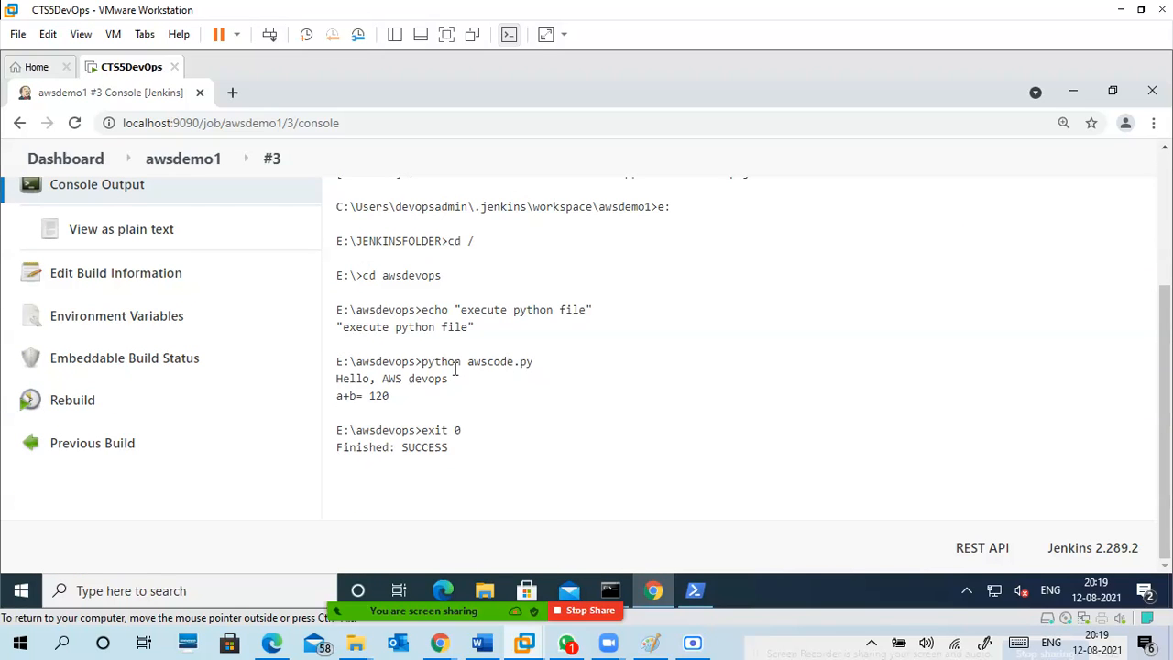
drag(337, 377, 417, 400)
click(420, 405)
click(651, 644)
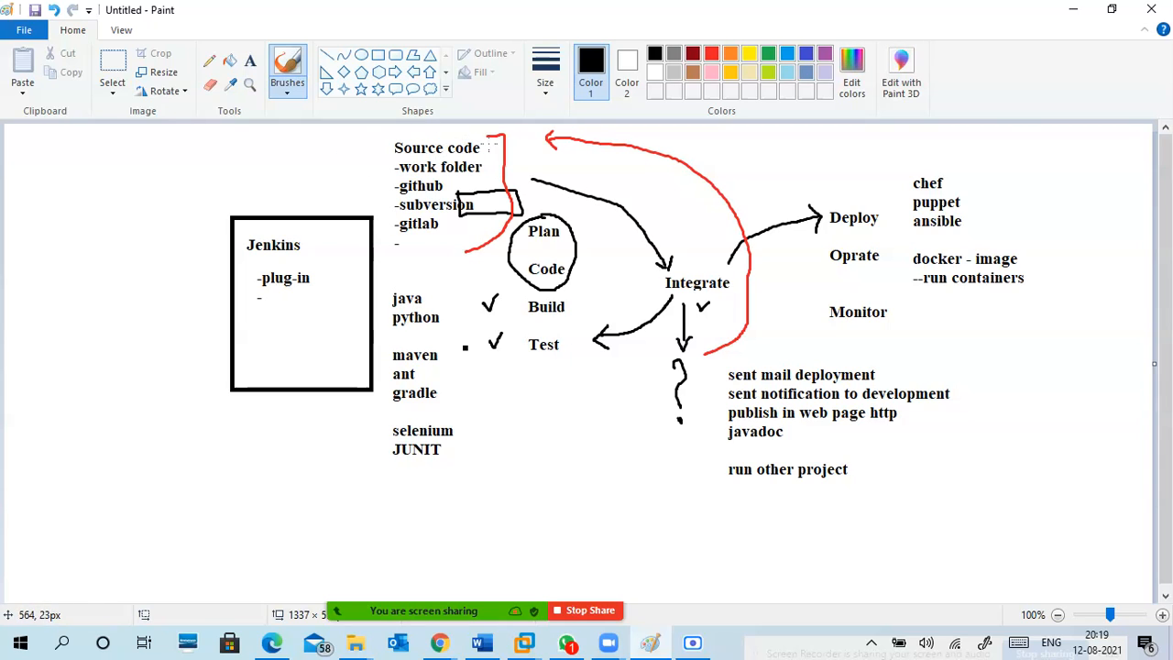
Outline the Source code list in the Paint diagram with a red brush stroke, and return to the Jenkins console in the virtual machine.
click(711, 53)
mouse_move(494, 138)
mouse_down()
mouse_move(399, 133)
mouse_move(373, 172)
mouse_move(407, 245)
mouse_move(483, 241)
mouse_up()
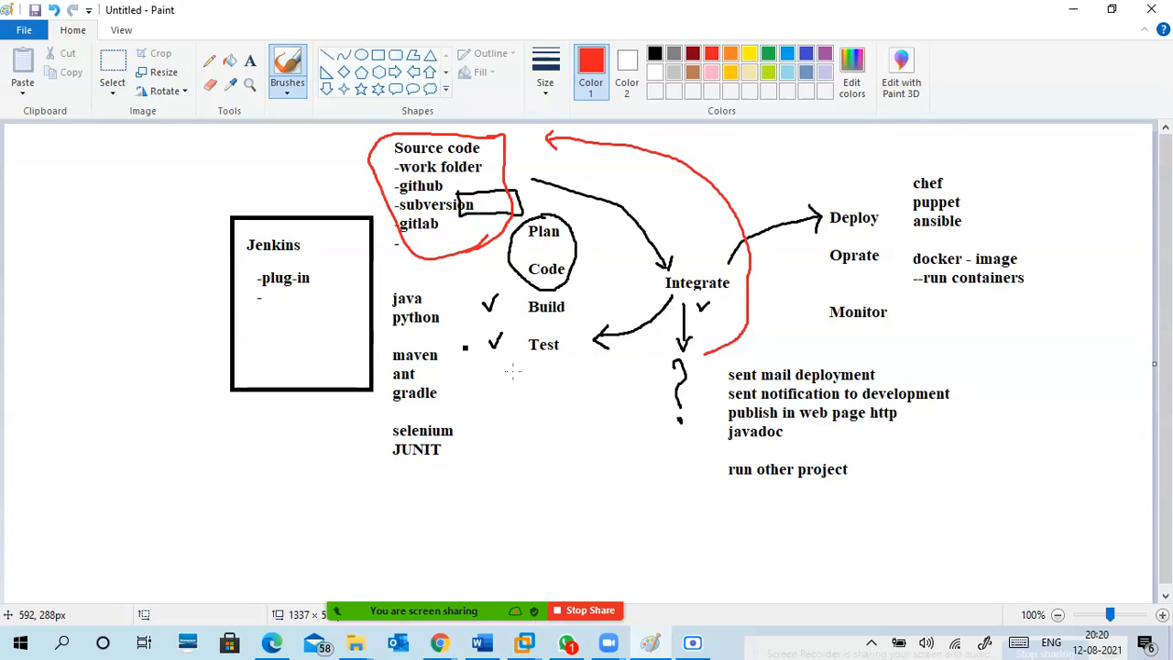
click(1078, 14)
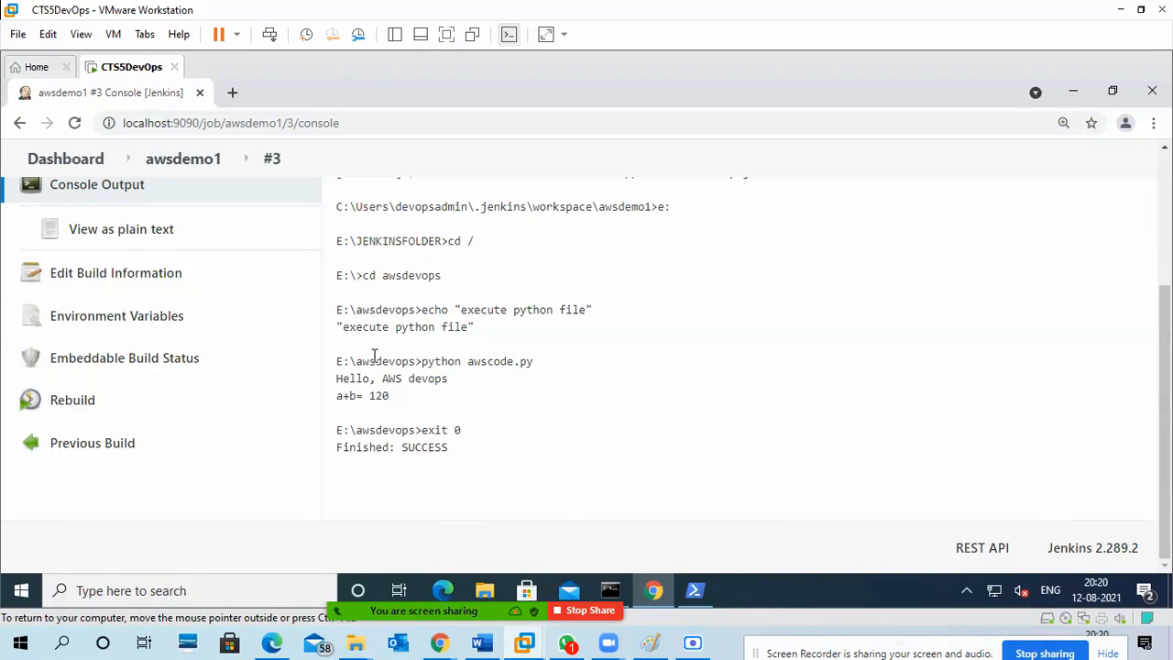
Examine the console output of build #3 from the start of the build to its finish line.
scroll(376, 356, up, 5)
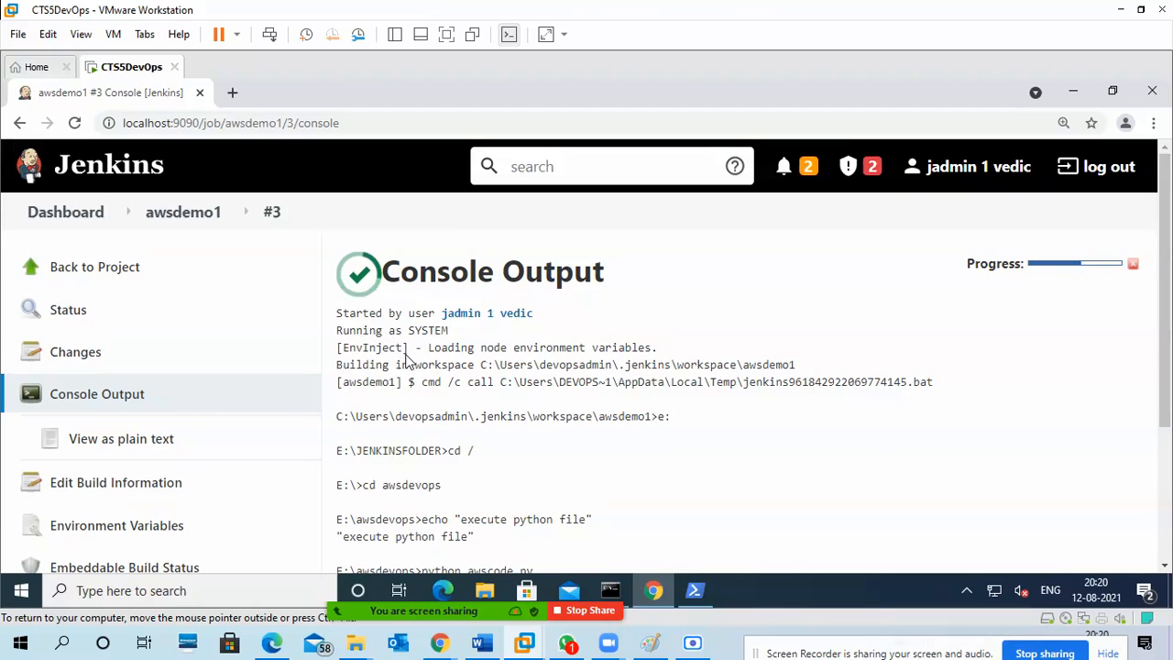
scroll(407, 360, down, 3)
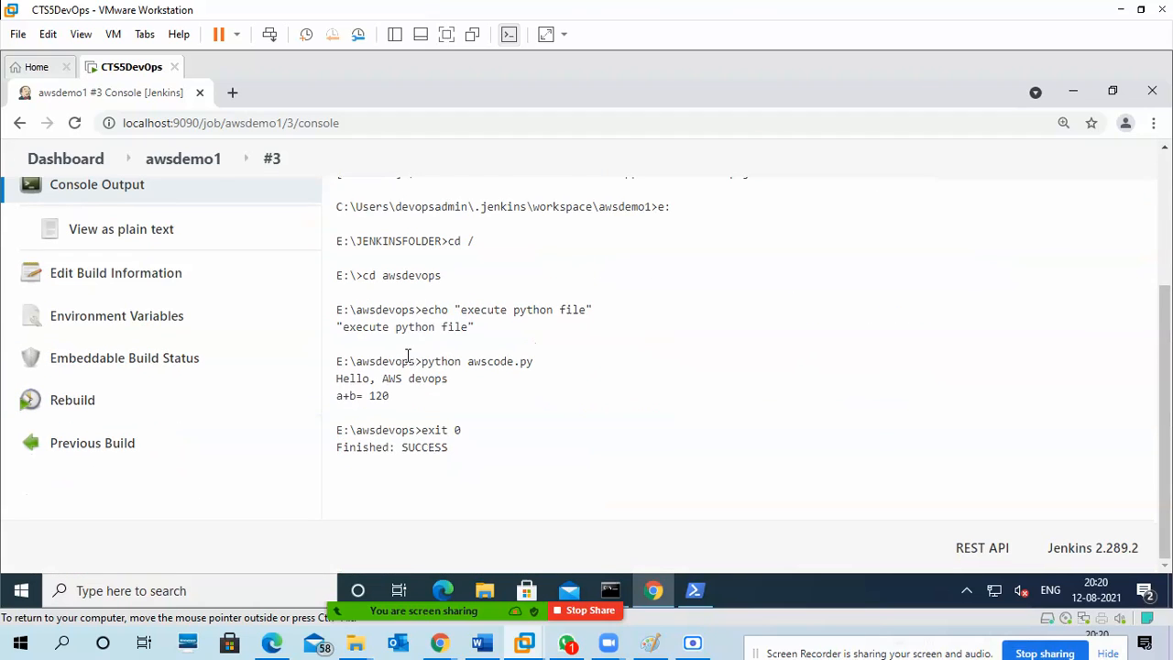
scroll(412, 360, up, 3)
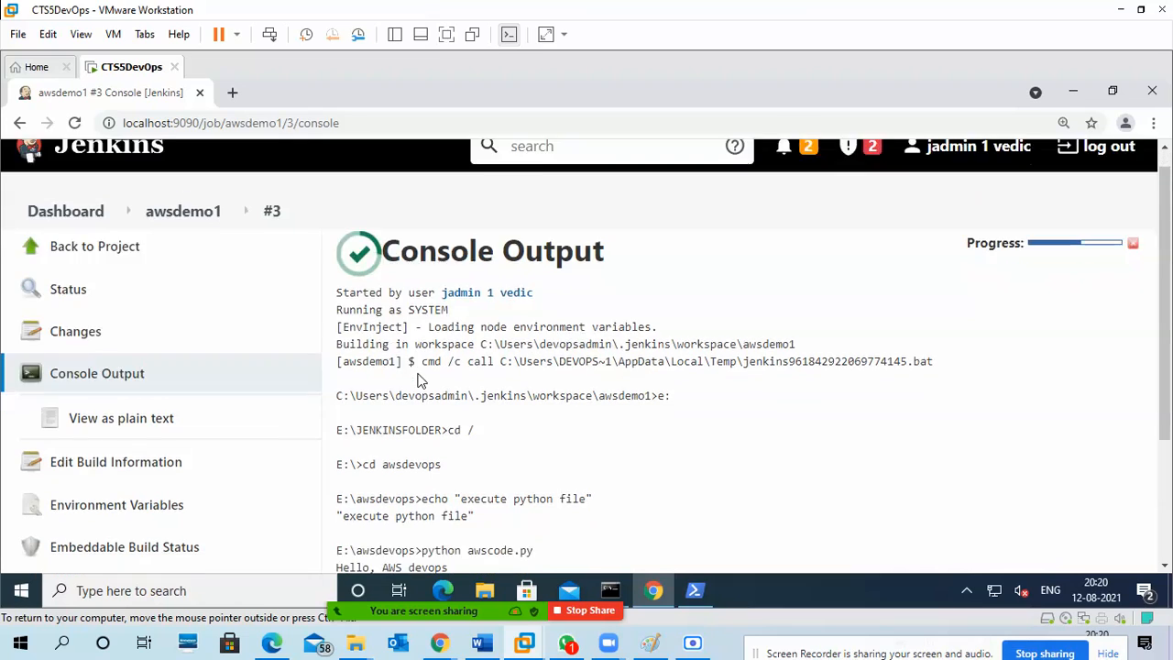
scroll(420, 380, up, 3)
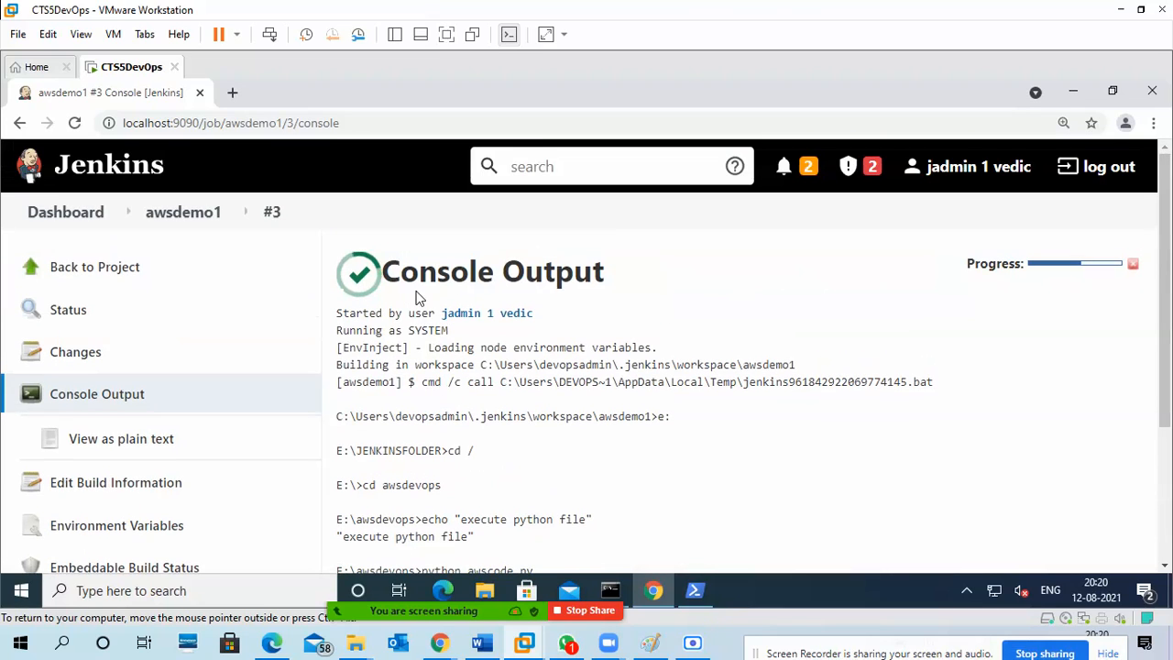
Check the Jenkins server log in the Command Prompt running jenkins.war, and return to the build console.
click(610, 593)
click(520, 469)
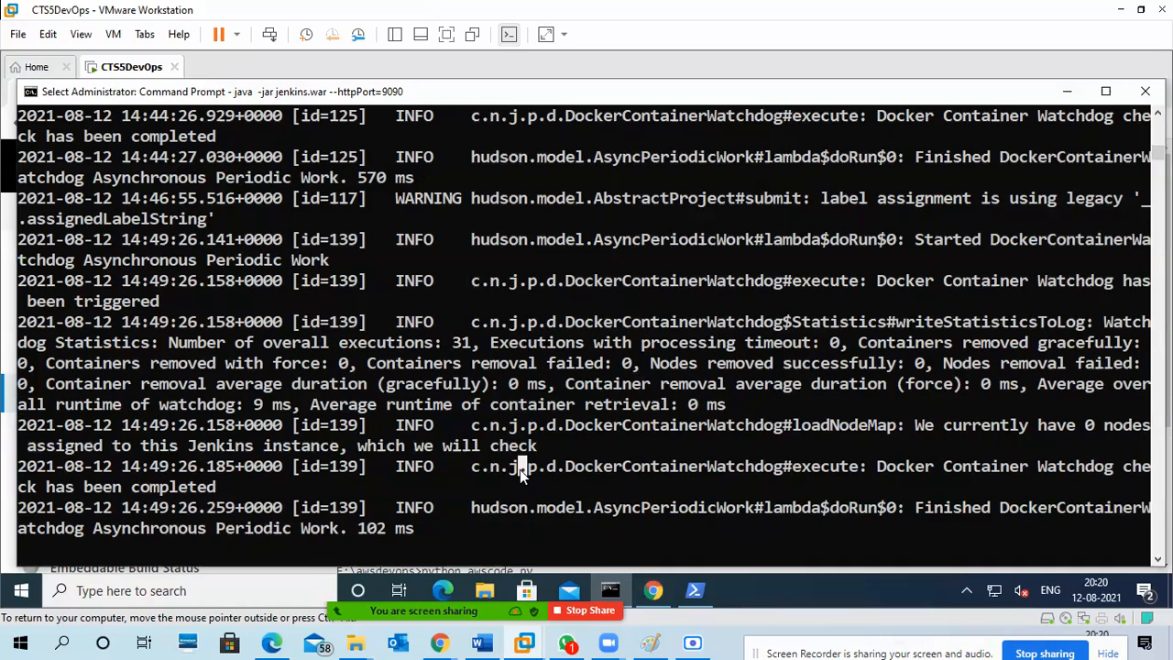
key(Escape)
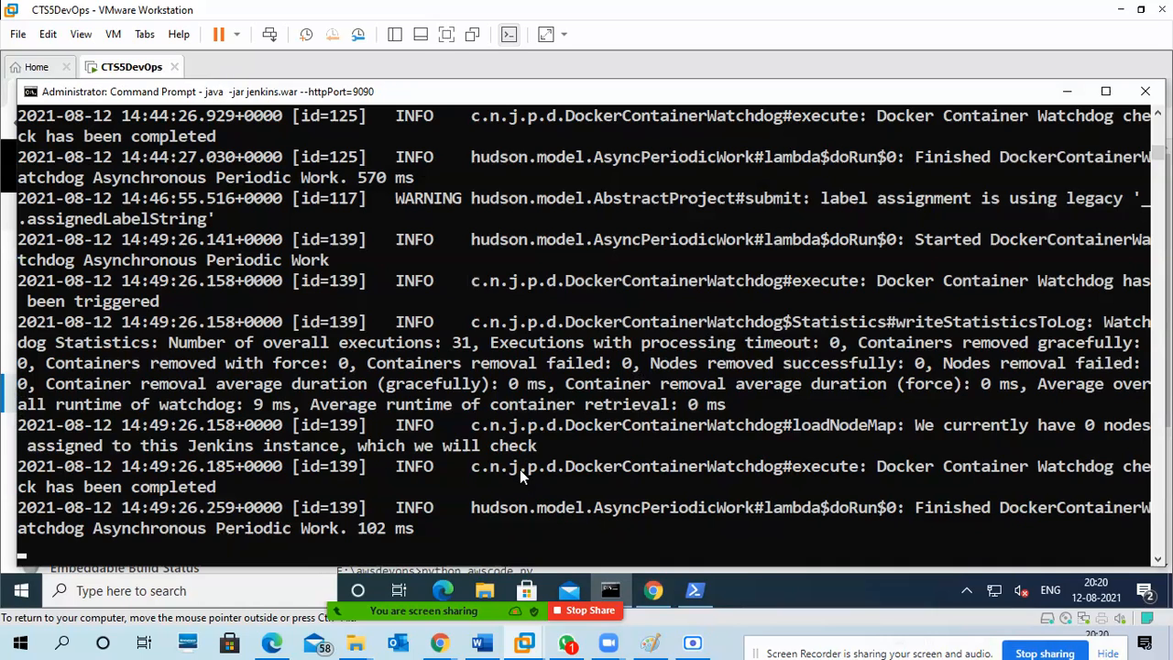
click(1067, 91)
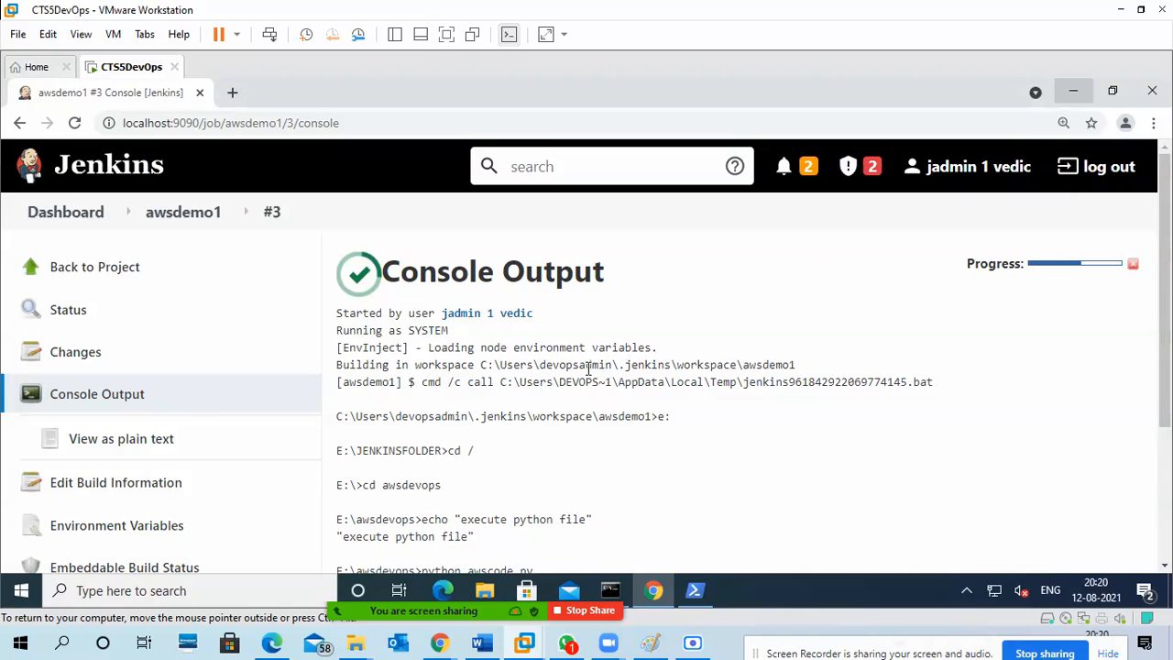
Review build #3's executed commands and finish status, and open the awsdemo1 project page to view its permalinks and build history.
scroll(591, 390, down, 3)
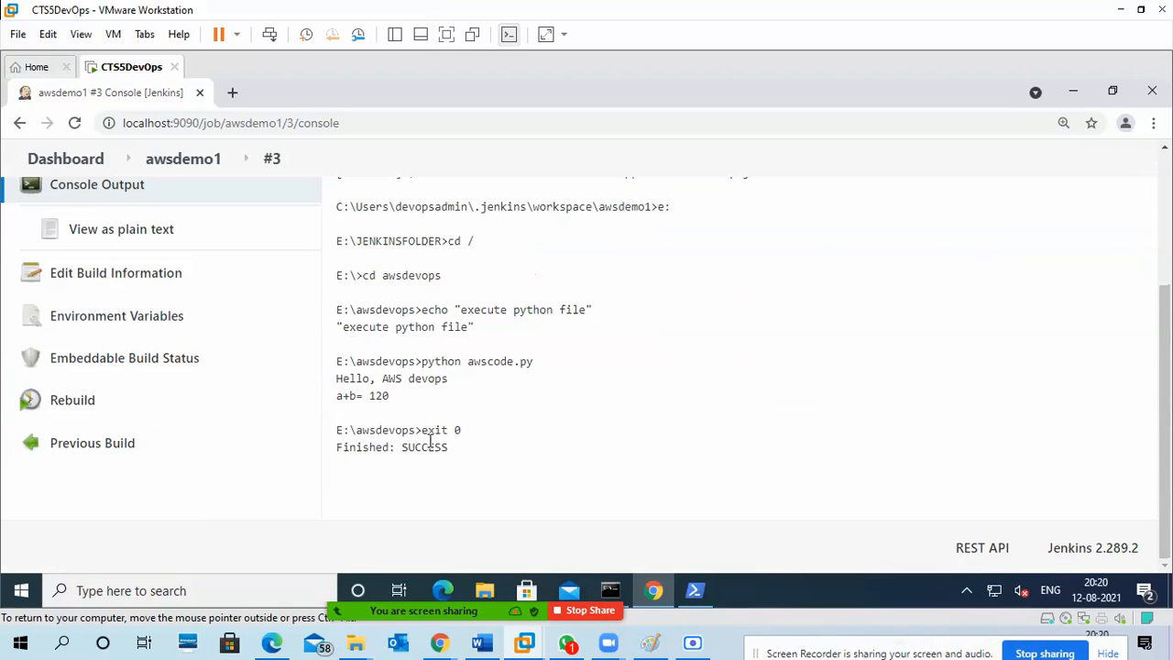
drag(450, 456, 402, 447)
scroll(474, 385, up, 3)
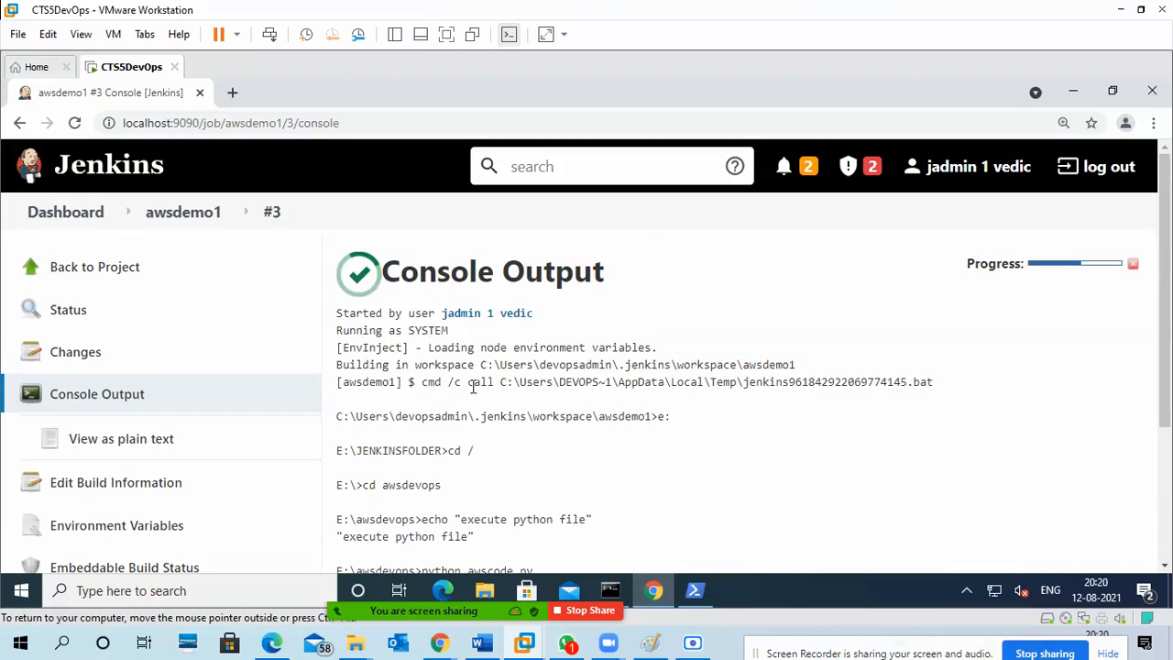
scroll(472, 396, down, 2)
scroll(470, 401, down, 1)
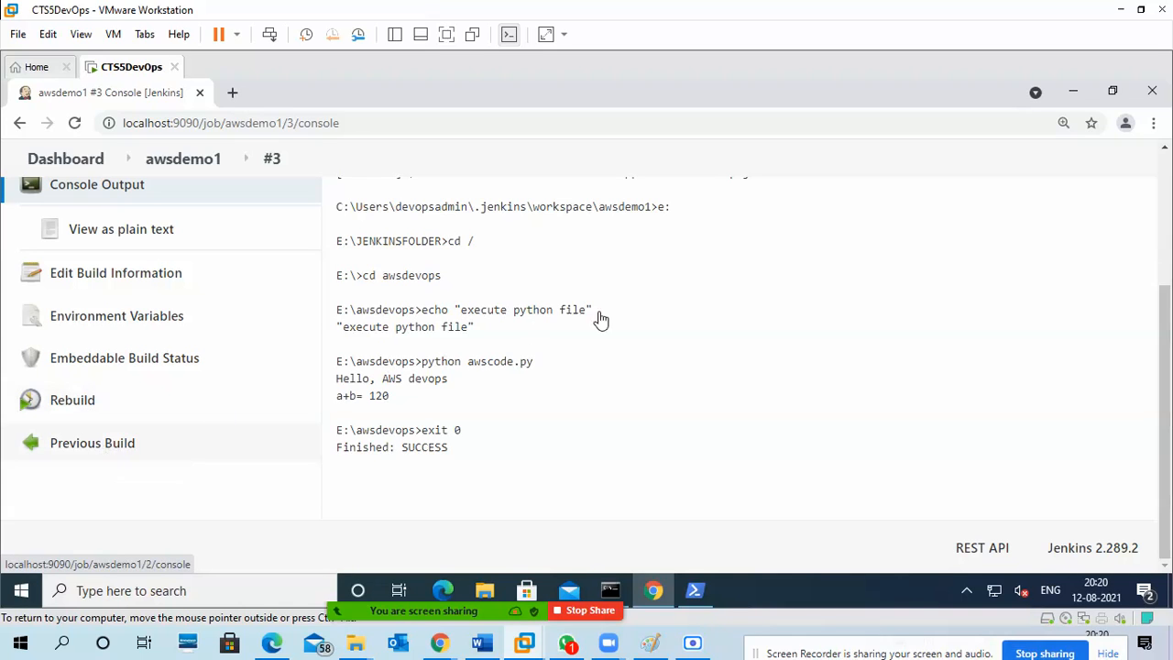
scroll(486, 406, up, 5)
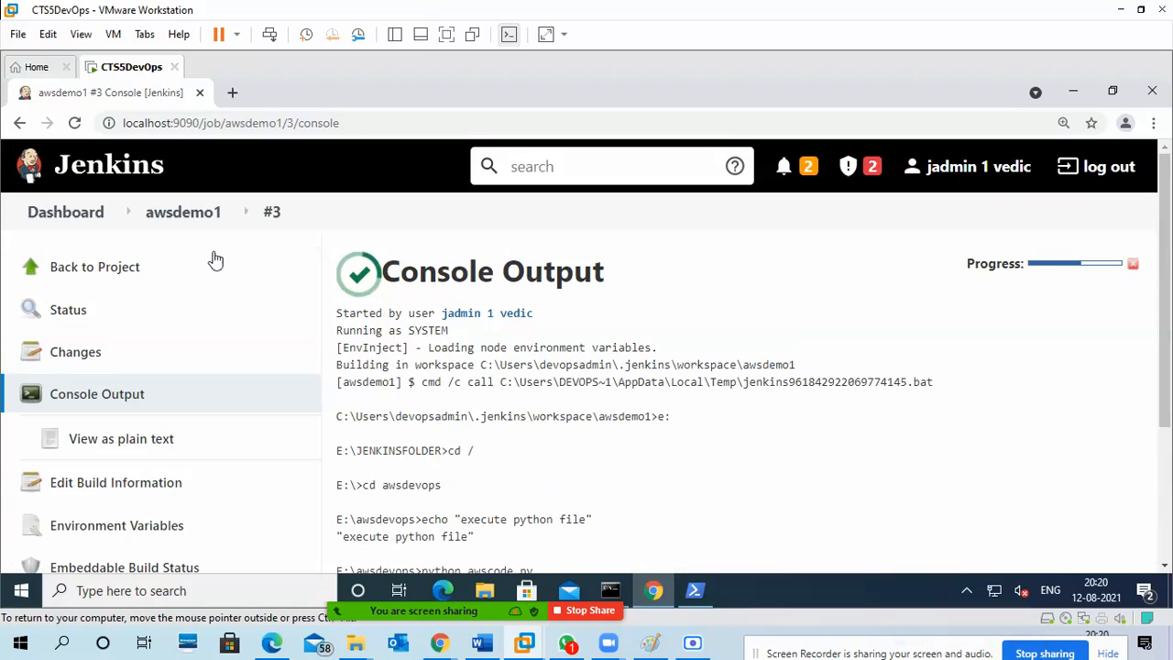
click(203, 211)
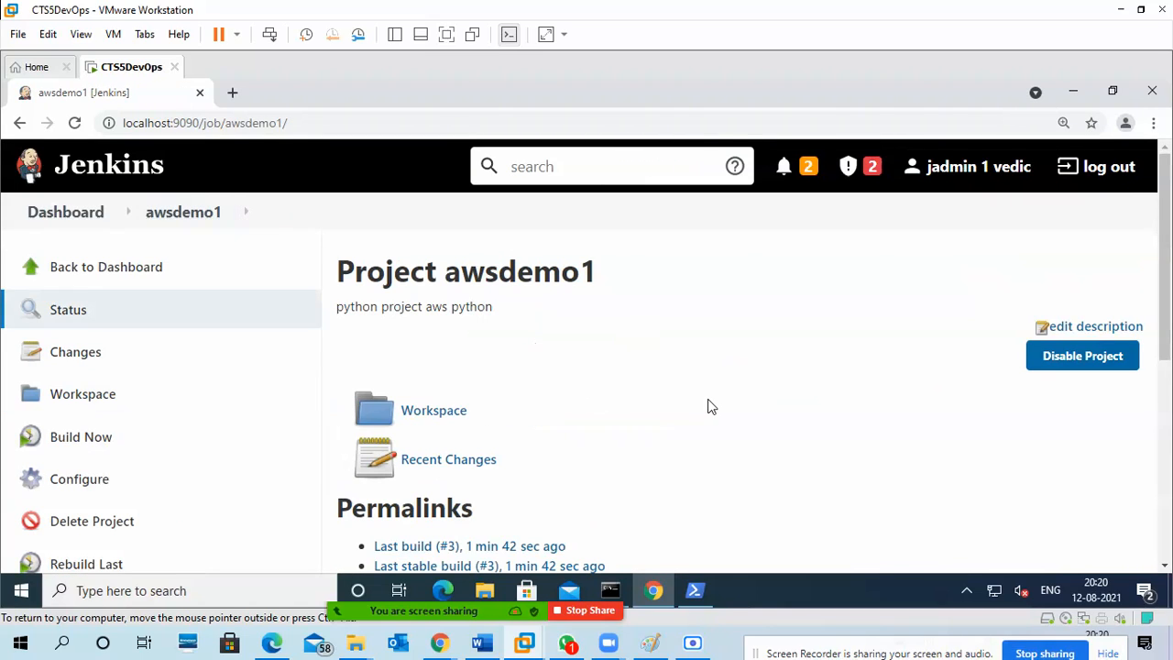
scroll(710, 406, down, 3)
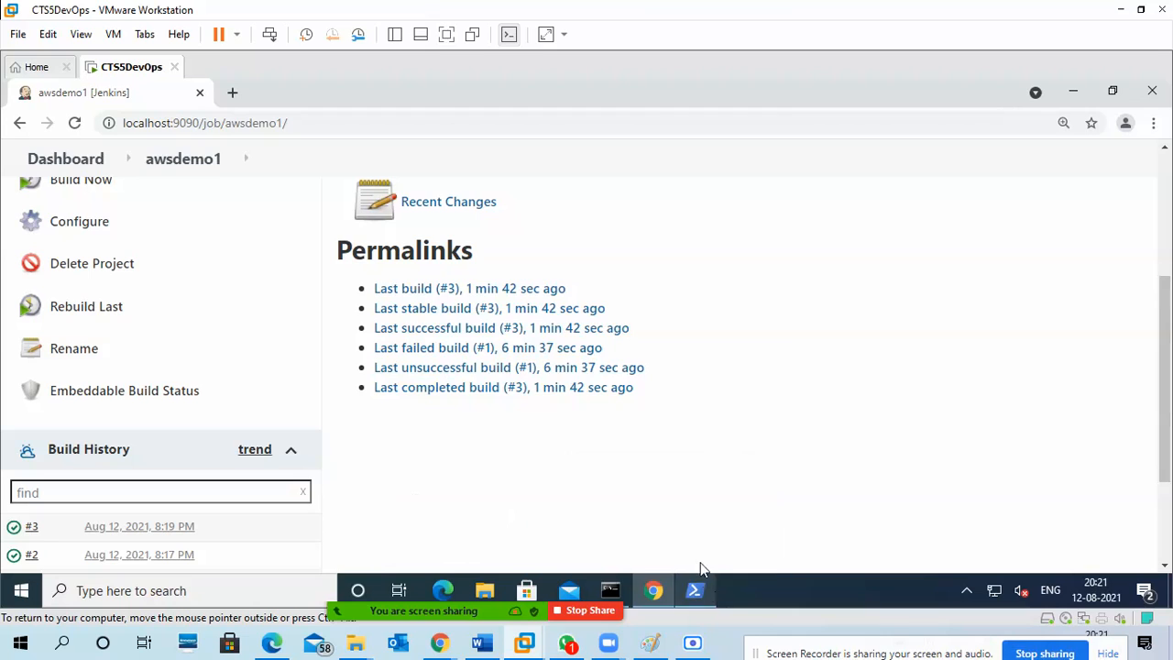
Check the awscode.py test run in PowerShell, and switch to the awsdevops folder in File Explorer.
click(696, 586)
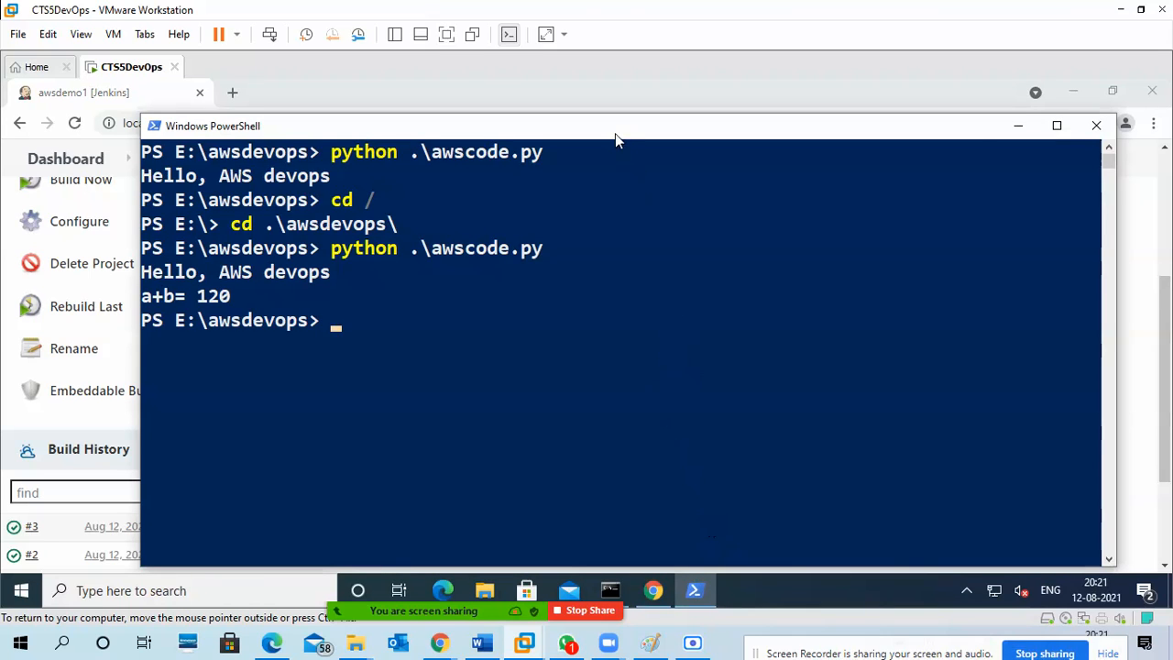
drag(616, 133, 644, 123)
click(492, 587)
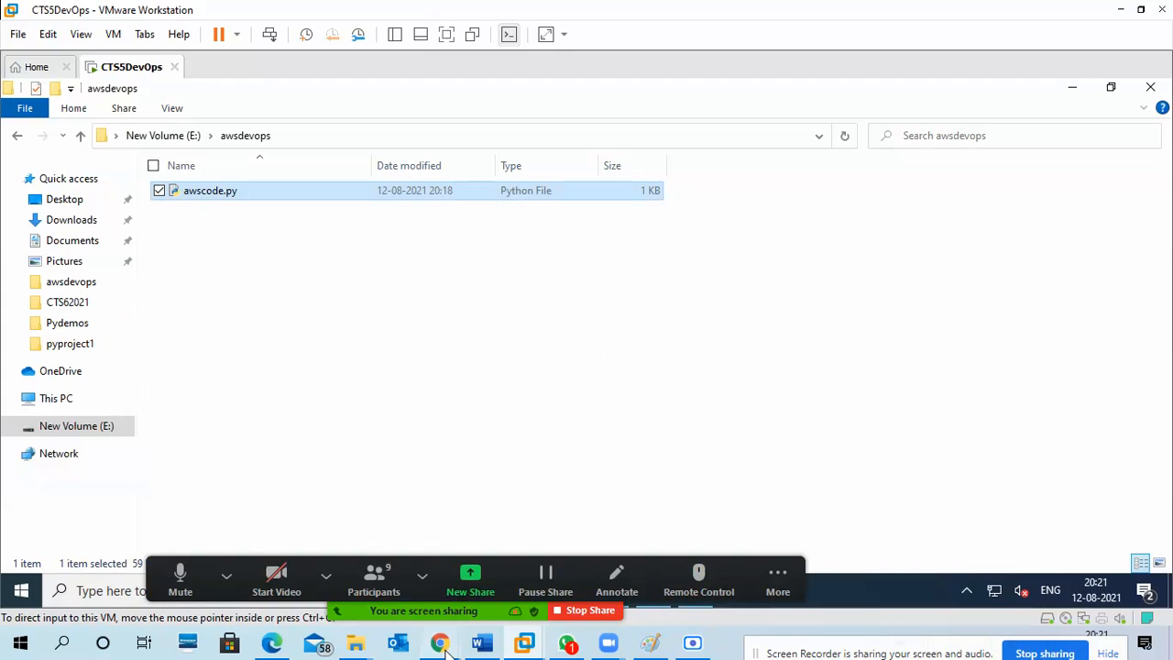
Open github.com/vedicsoftcts in a new tab of the host's Chrome to view its repositories, and return to the virtual machine.
mouse_move(440, 643)
click(380, 556)
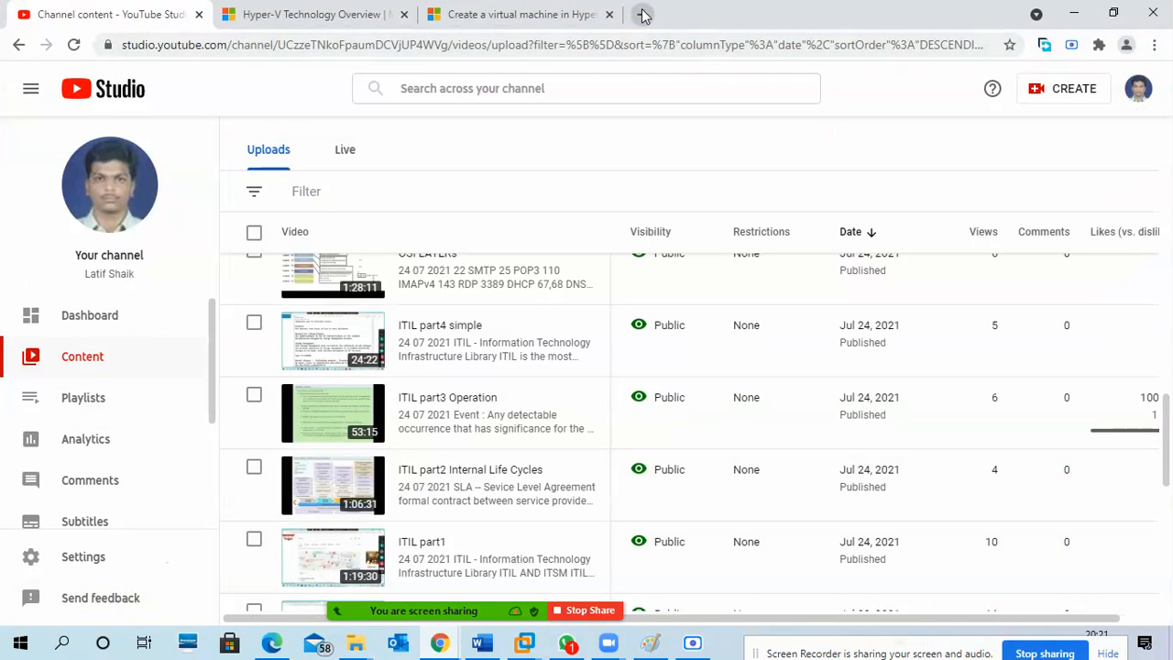
click(642, 13)
click(648, 46)
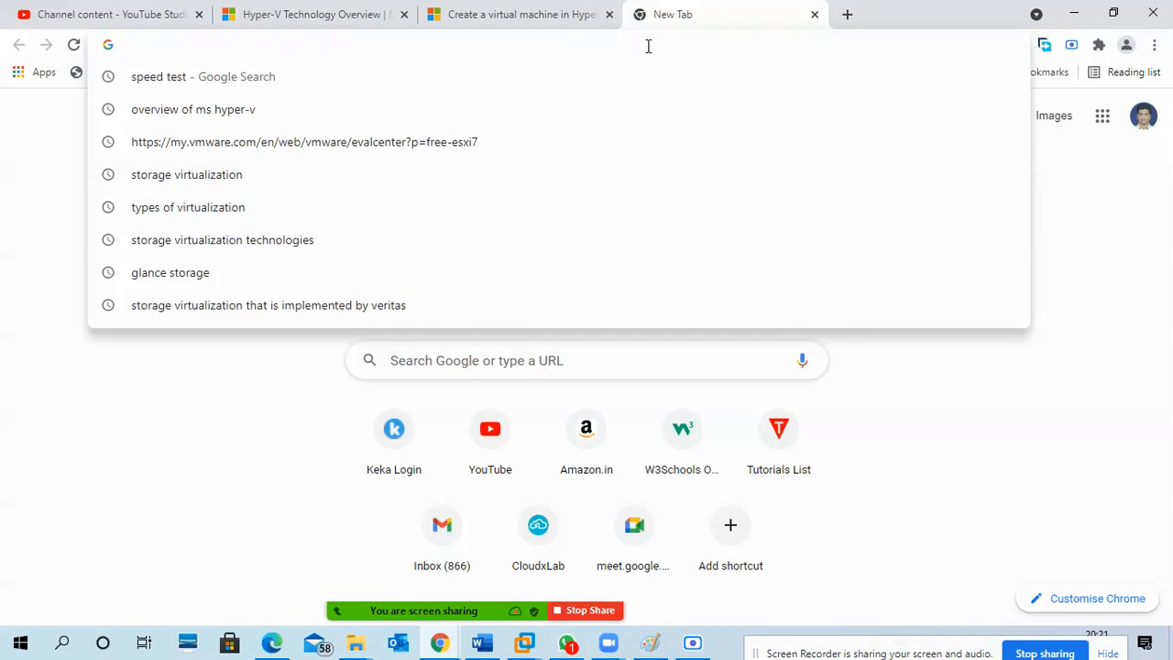
text(github.com/vedicsoftcts)
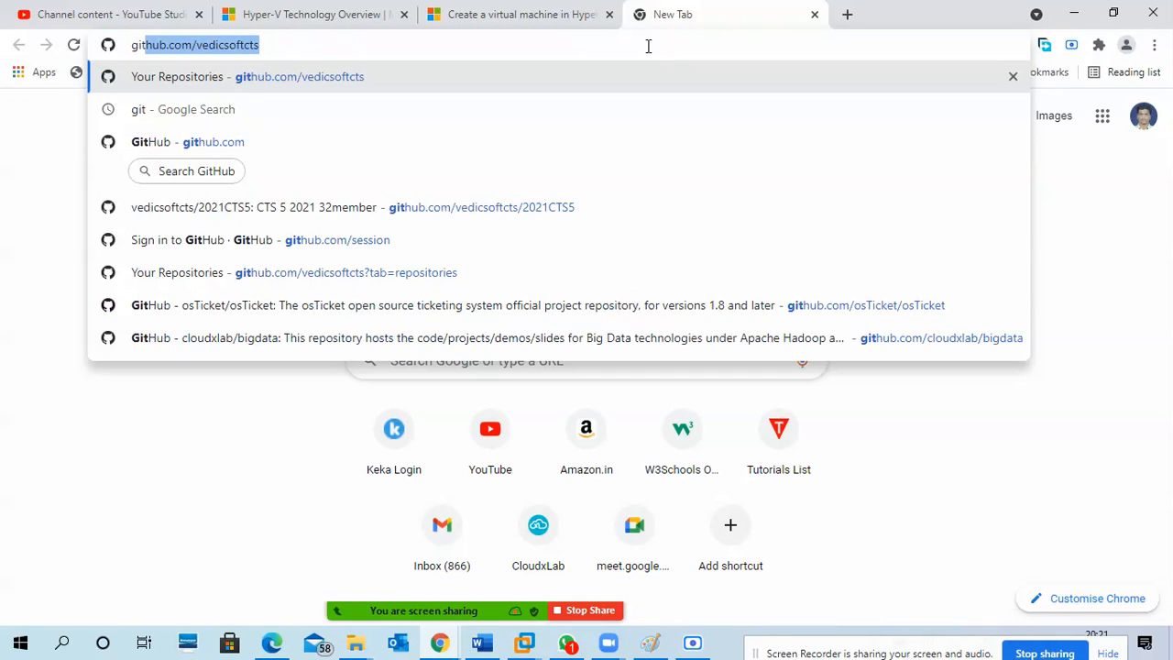
key(Return)
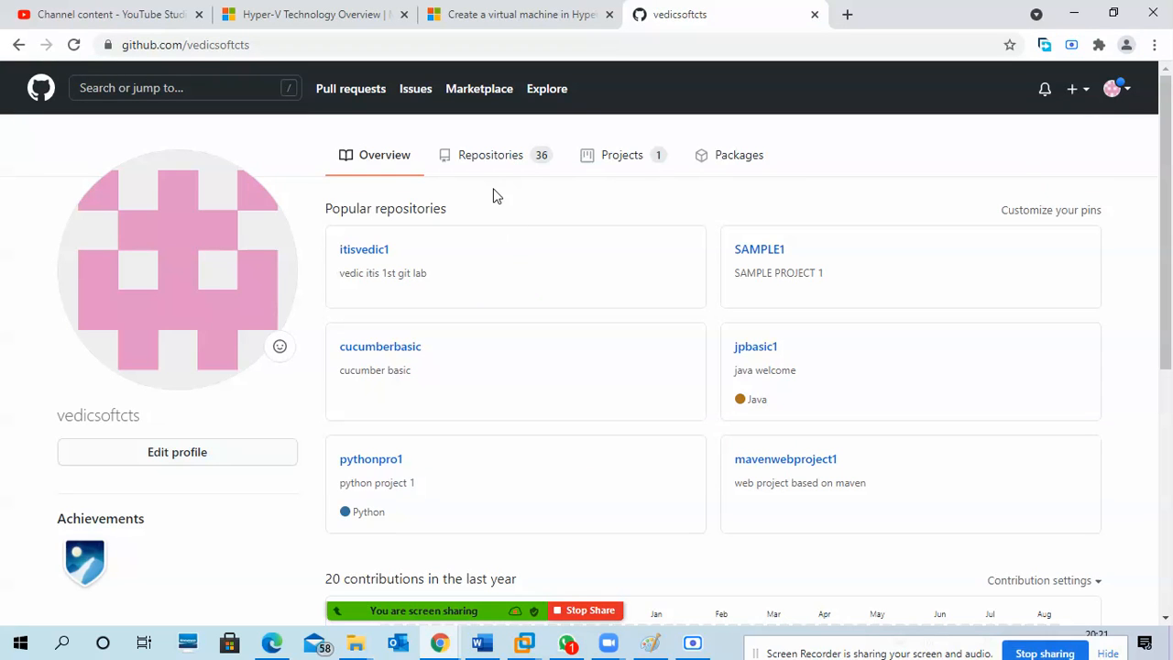
click(1074, 13)
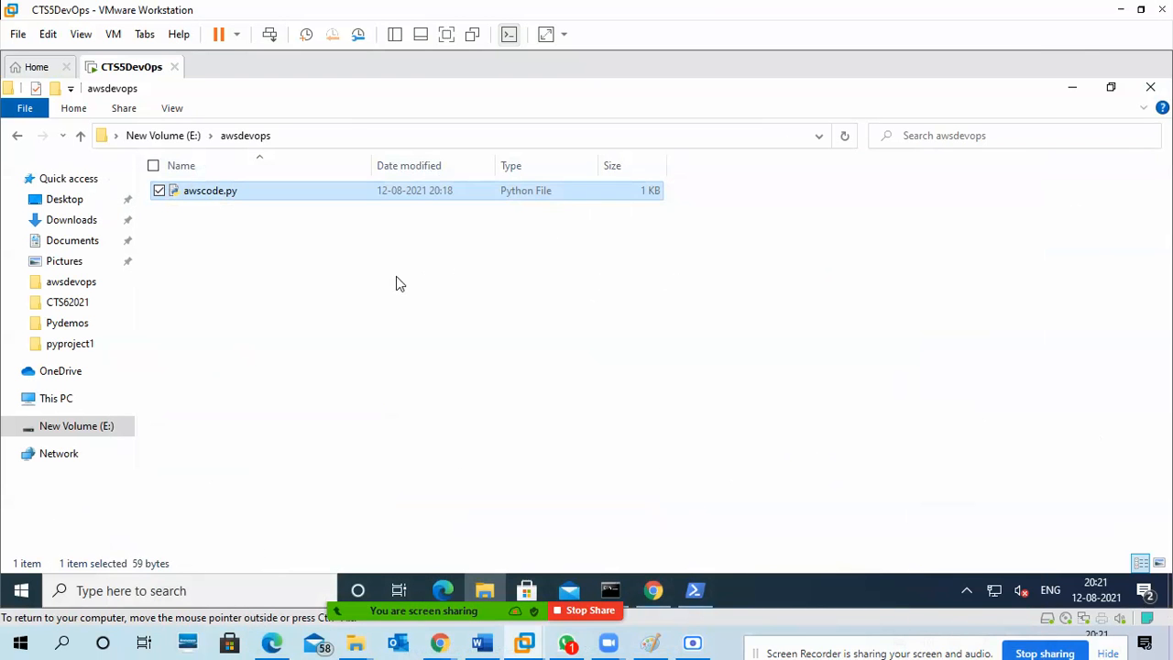
Minimize the virtual machine's File Explorer and Chrome windows, and bring the awsdevops folder back up.
click(393, 283)
click(1068, 89)
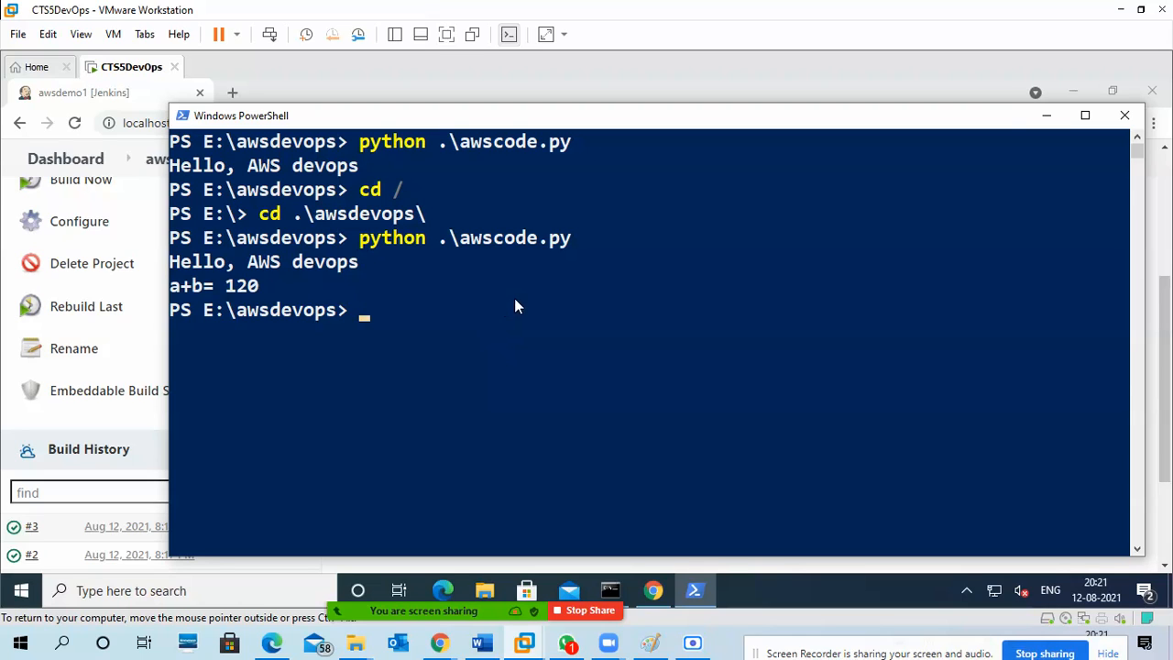
click(1072, 92)
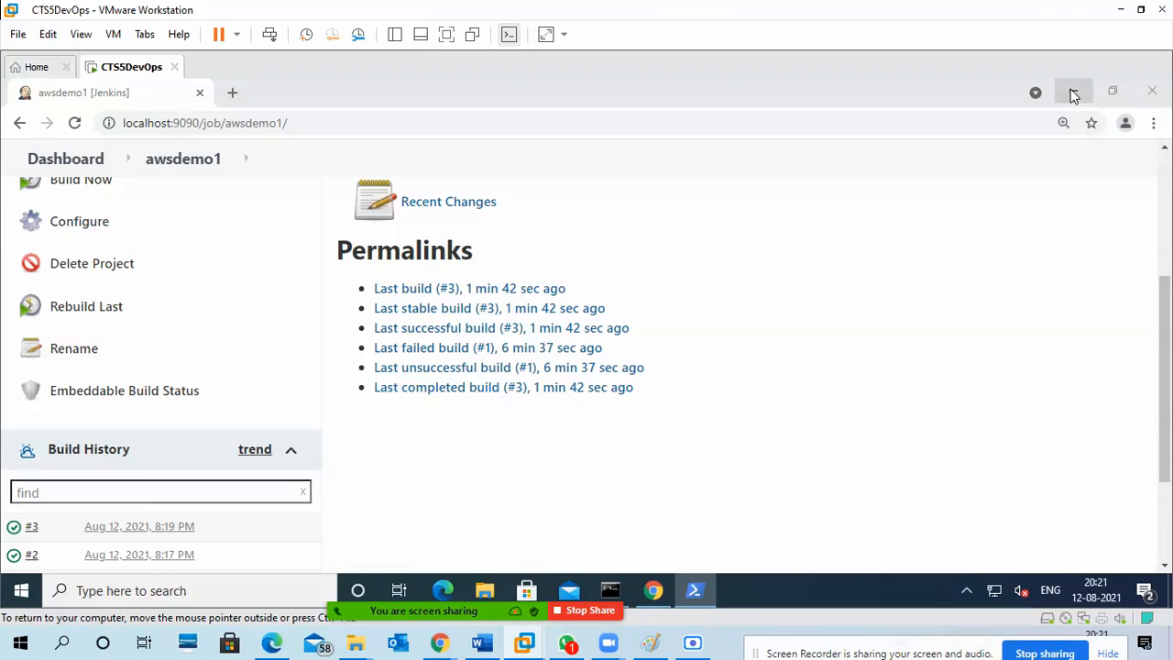
click(1072, 91)
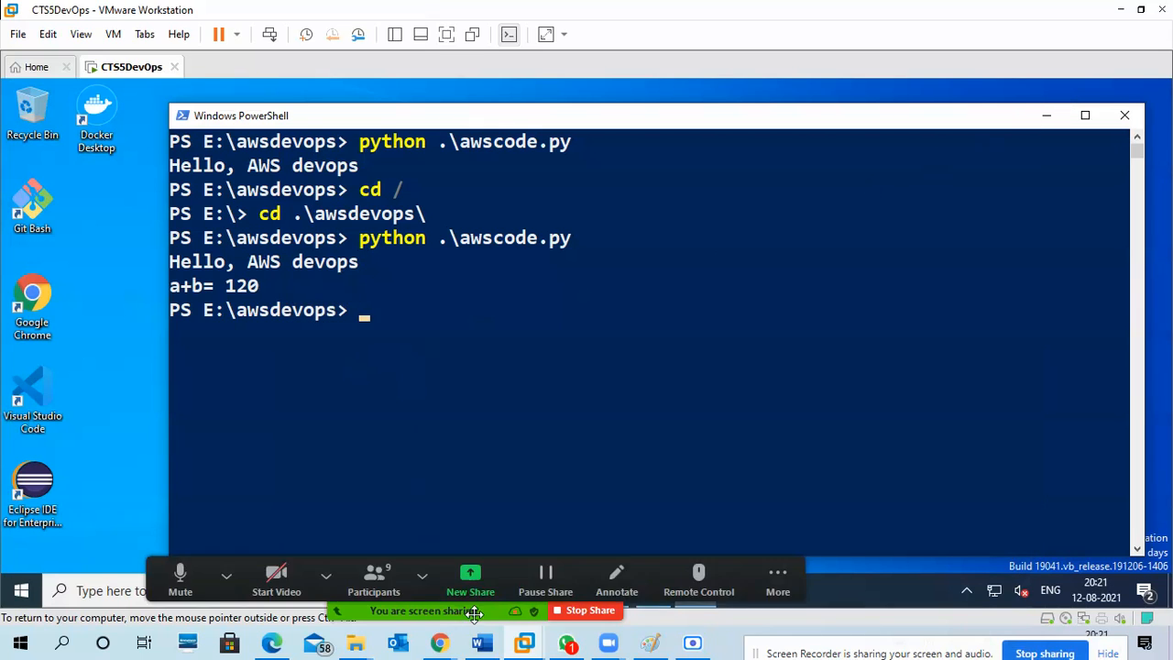
mouse_move(484, 591)
click(471, 477)
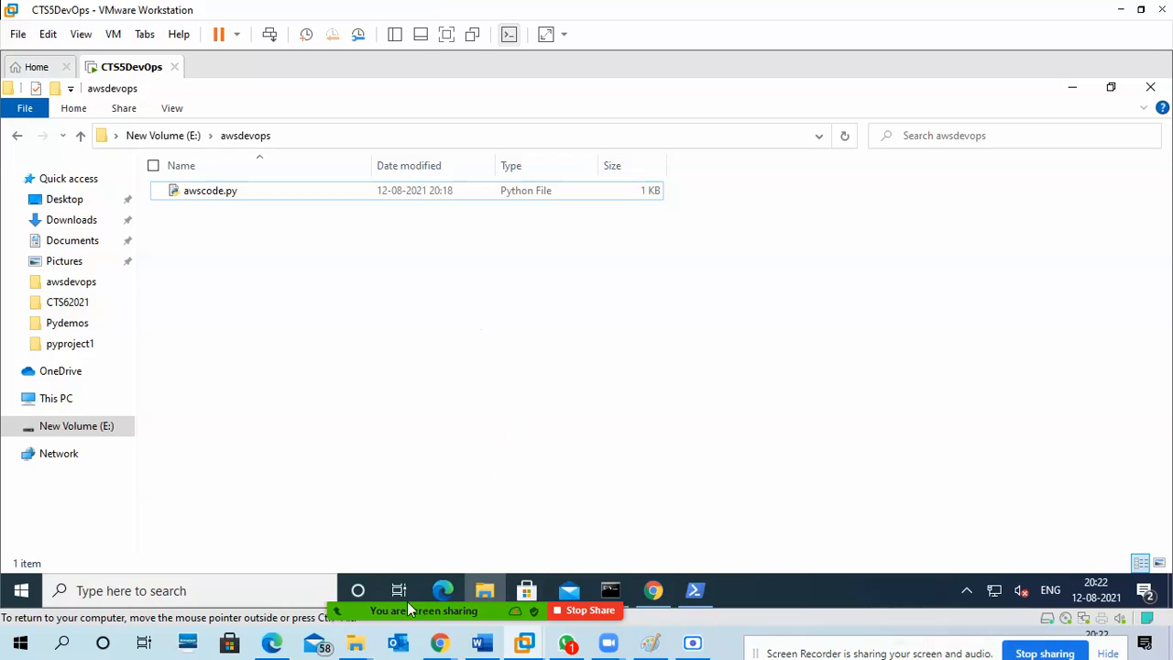
View the list of participants in the Zoom meeting and close it.
mouse_move(406, 611)
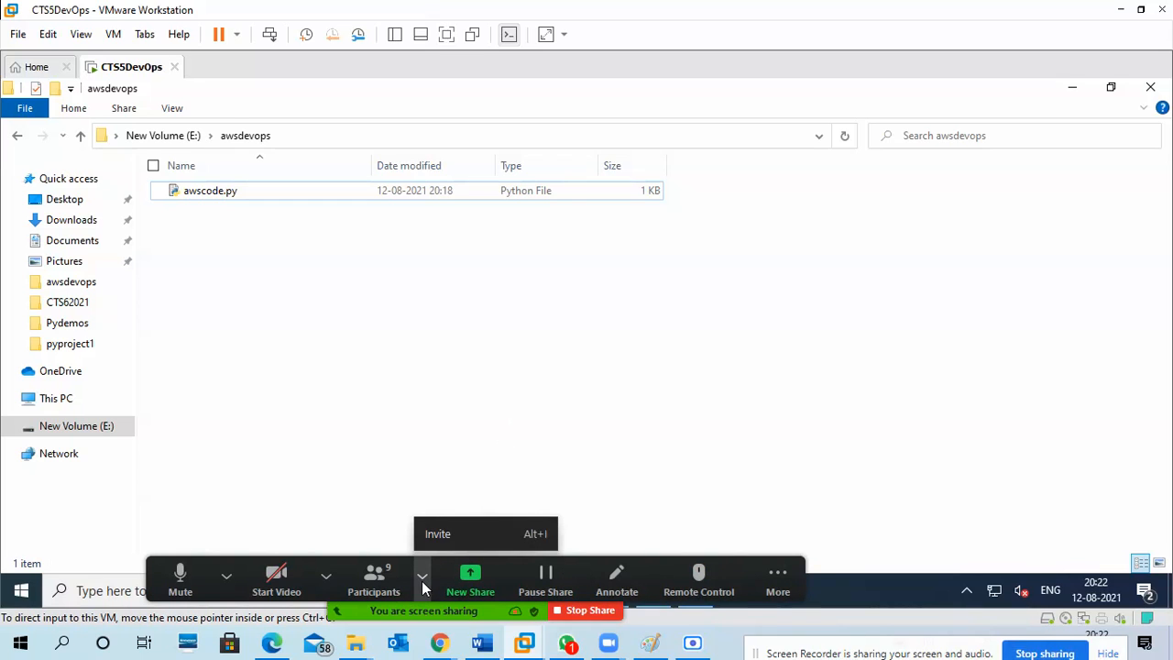
click(377, 572)
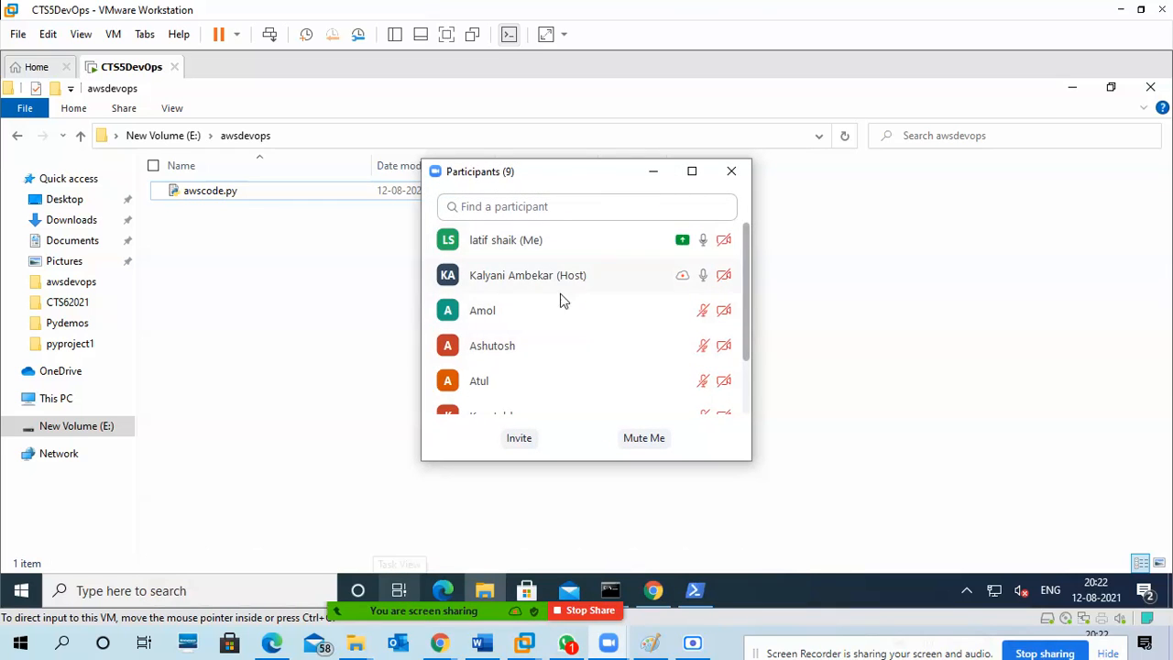
scroll(574, 349, down, 1)
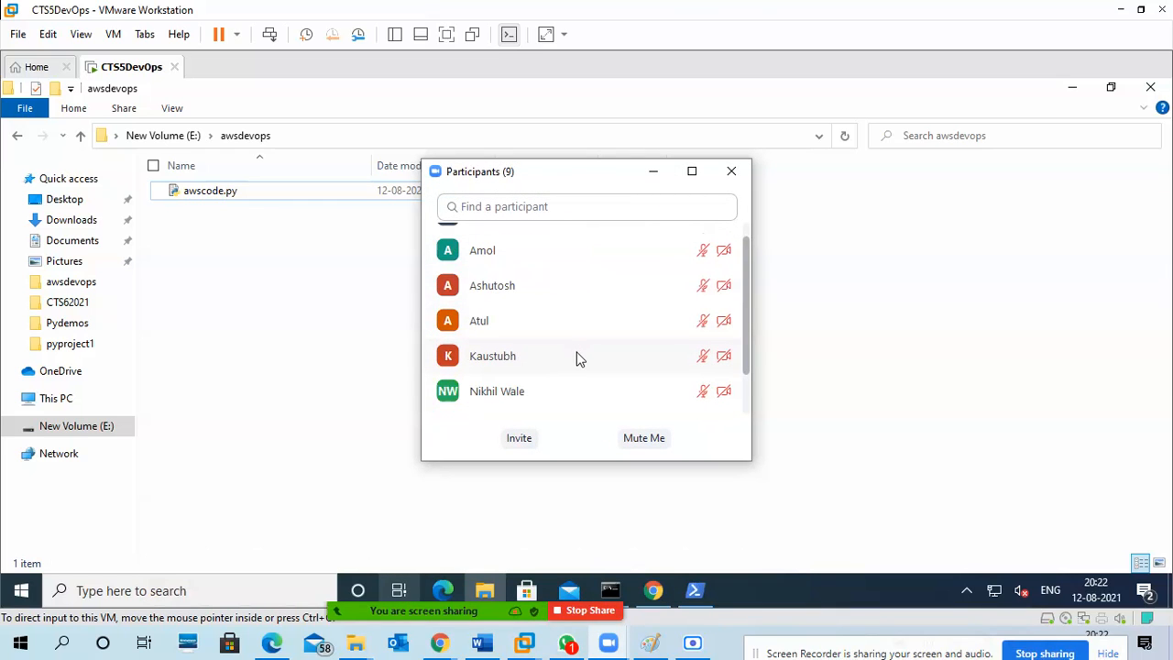
scroll(575, 353, up, 2)
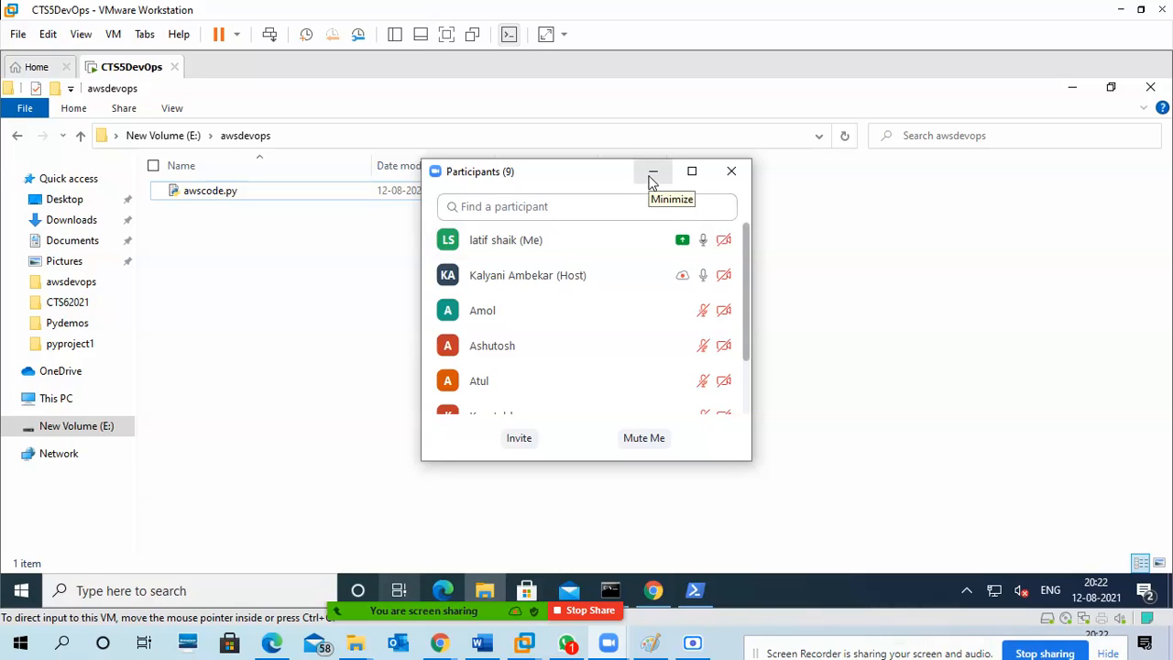
click(736, 183)
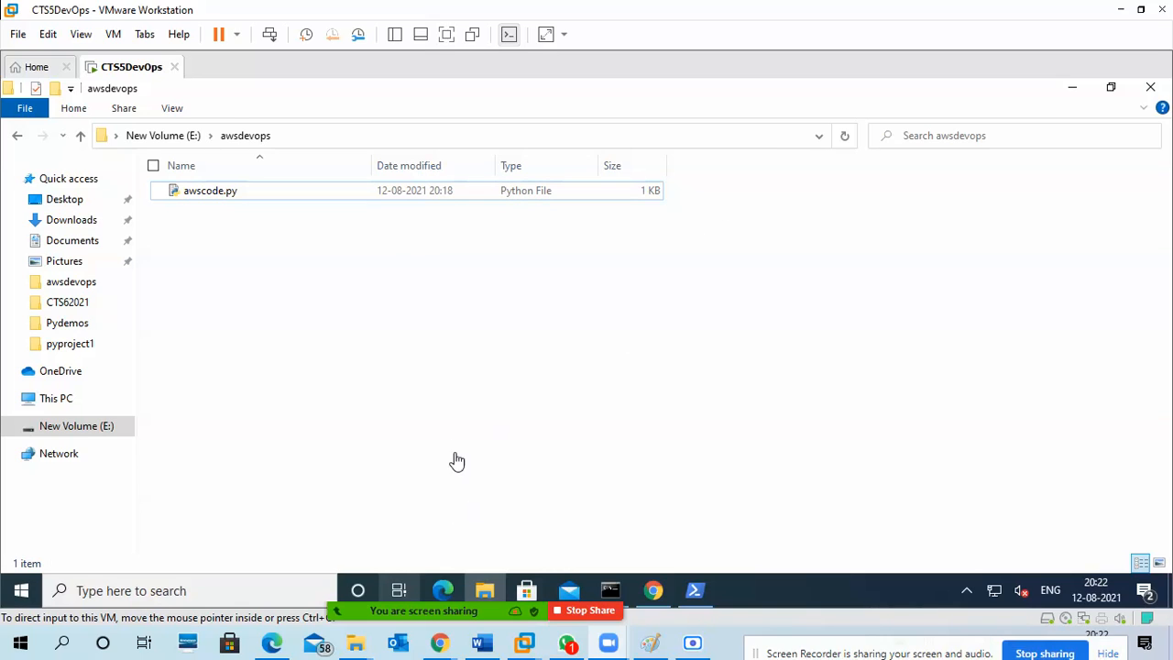
Select awscode.py in the awsdevops folder.
click(410, 263)
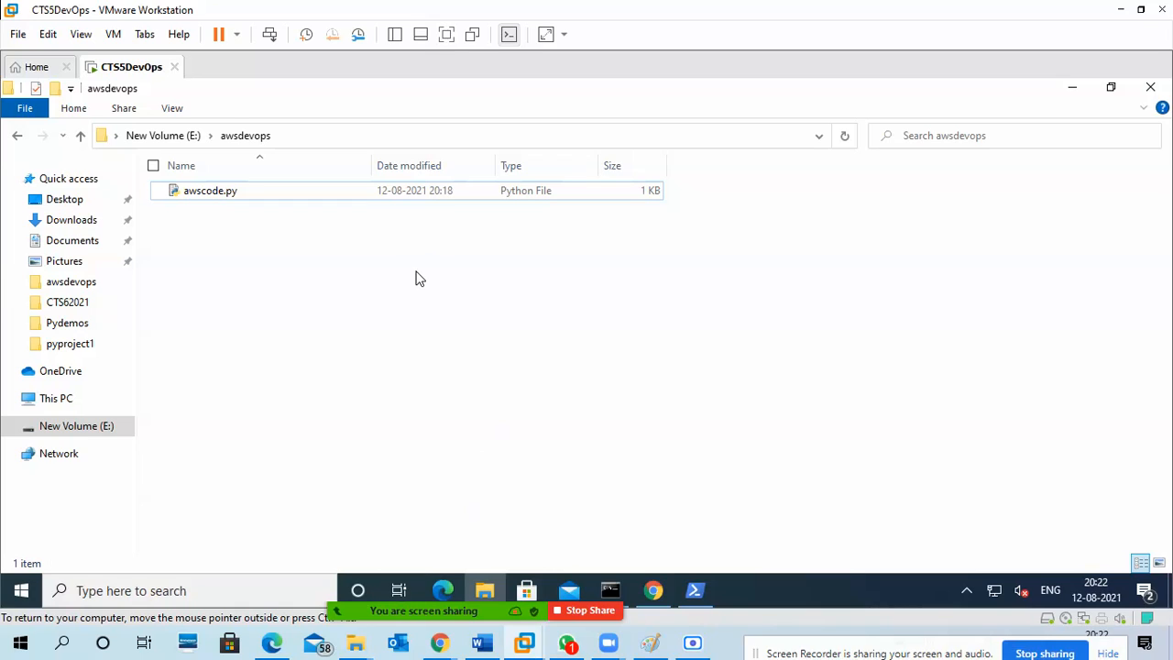
click(232, 196)
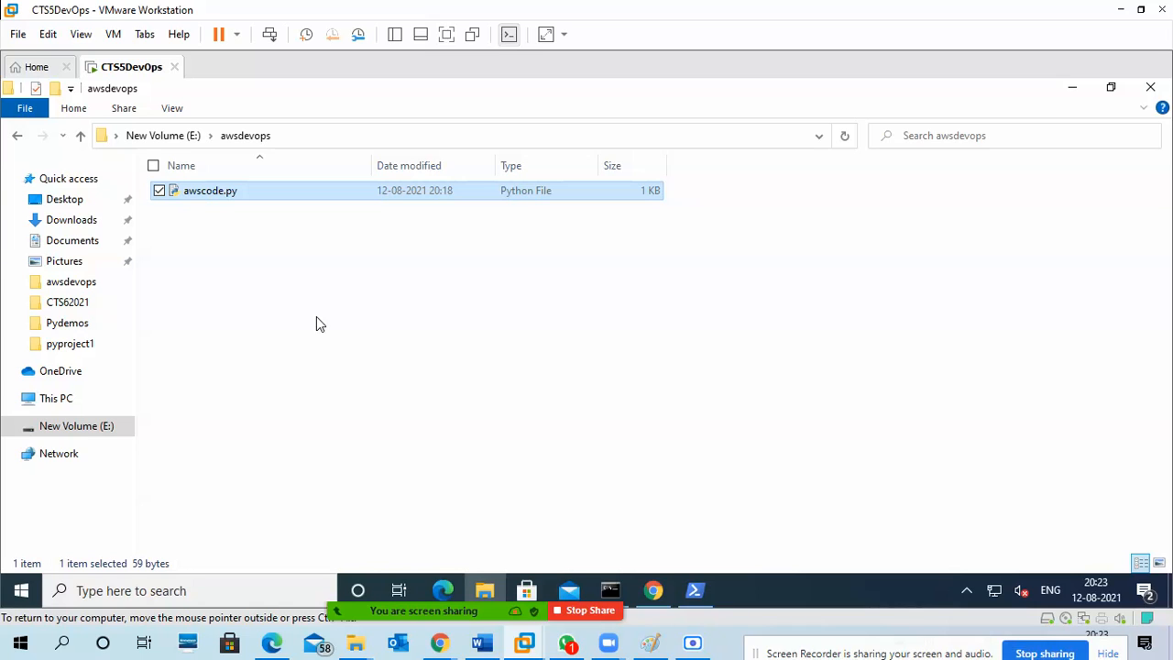
Refresh the awsdevops folder, bring PowerShell up beside its file list, and initialize a Git repository there with git init.
click(315, 278)
right_click(314, 277)
click(291, 240)
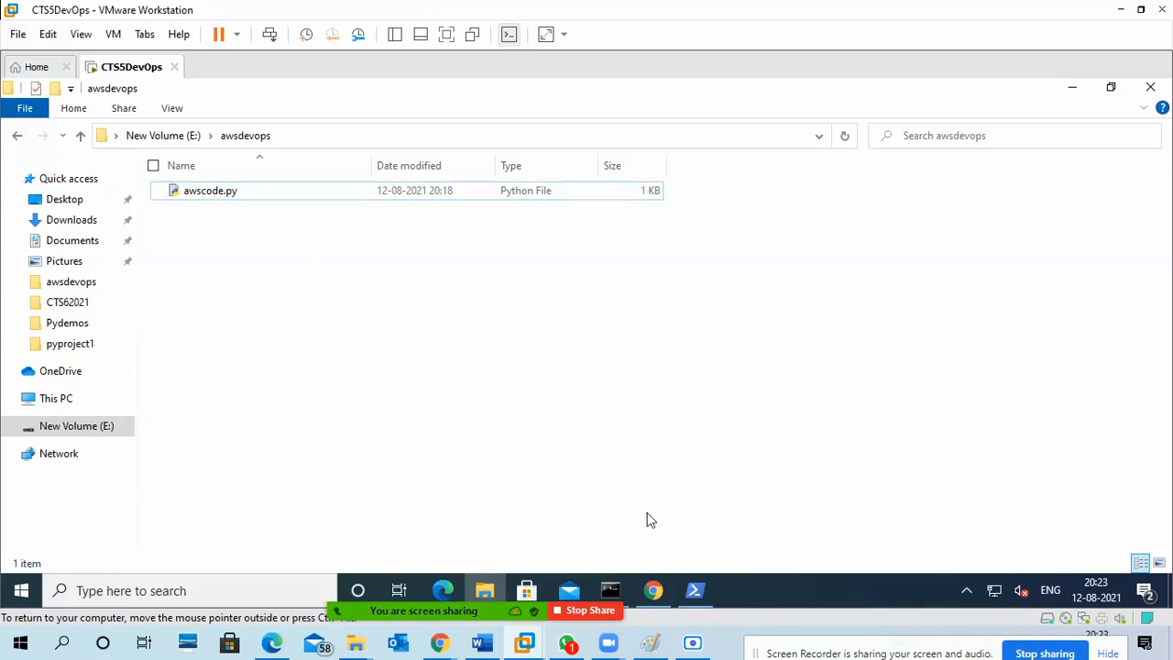
click(695, 590)
drag(510, 117, 729, 93)
click(626, 291)
text(gi)
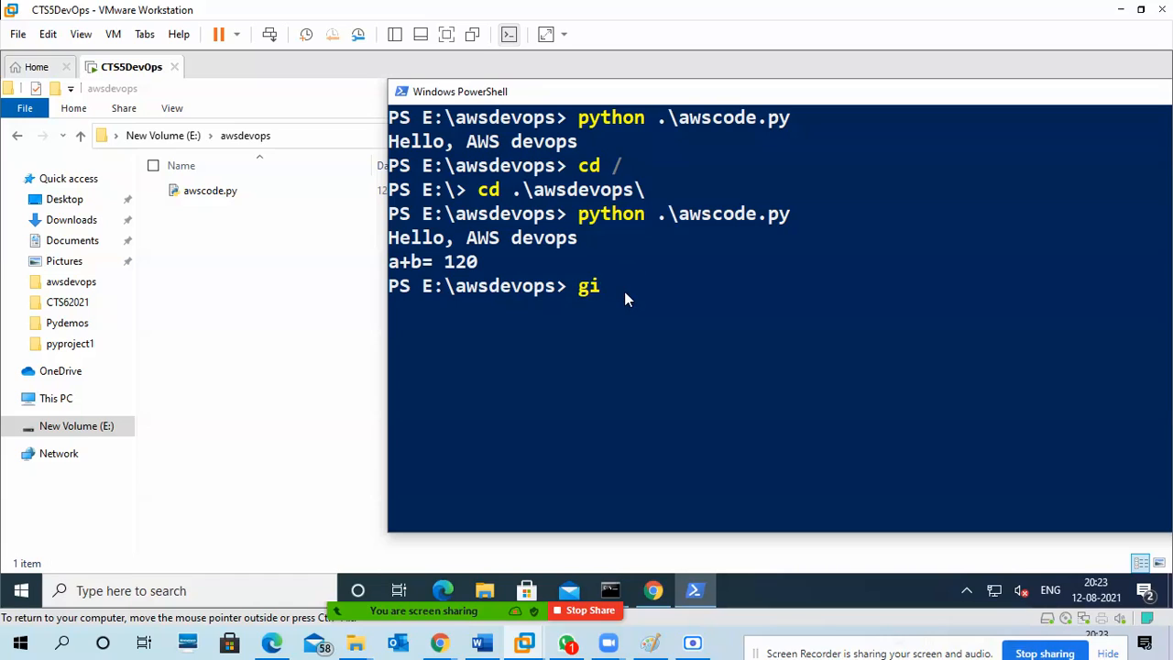
text(t init)
key(Return)
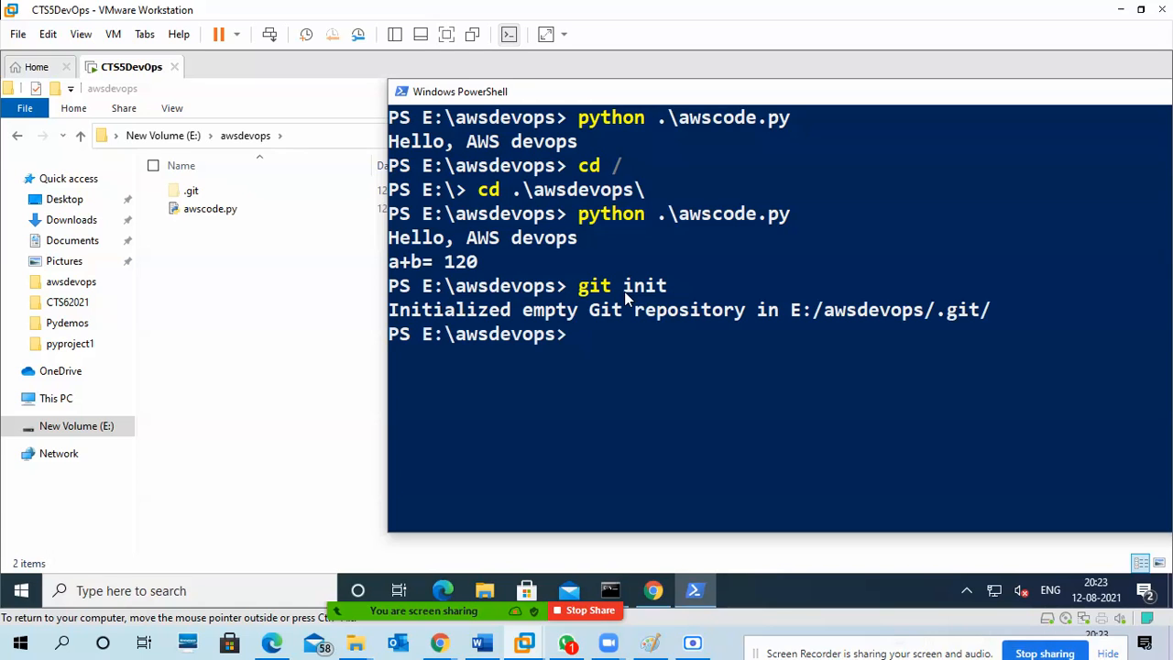
Stage all files of the awsdevops folder with git add.
text(git add .)
key(Return)
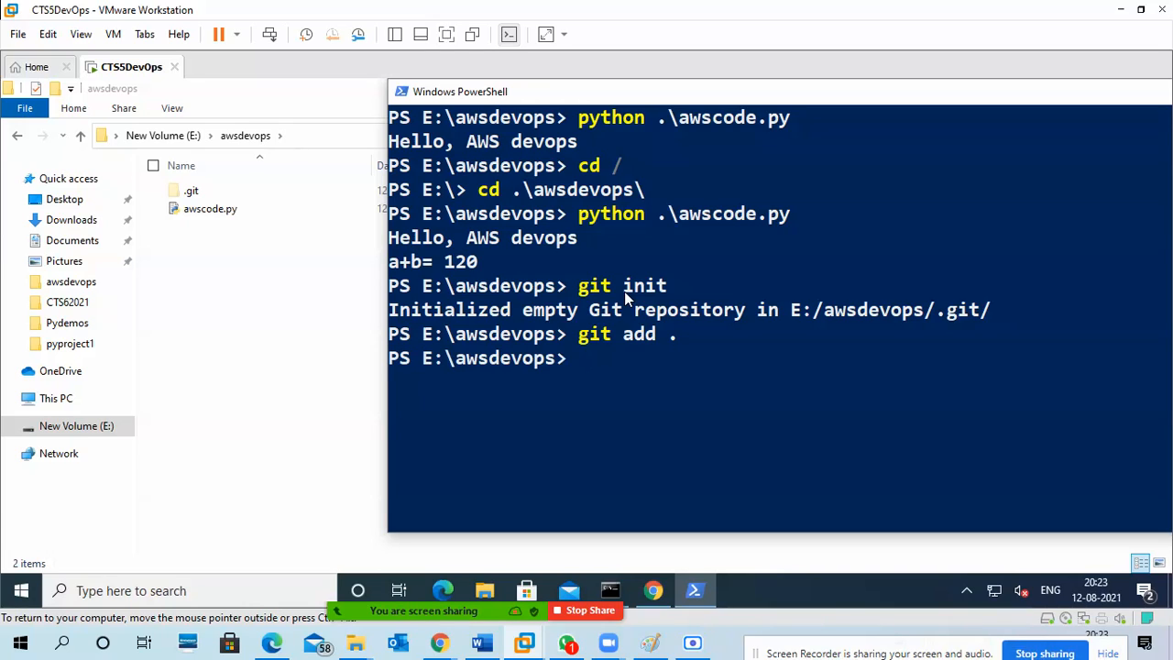
Commit the staged files with the message "1st commit".
text(git commit -m)
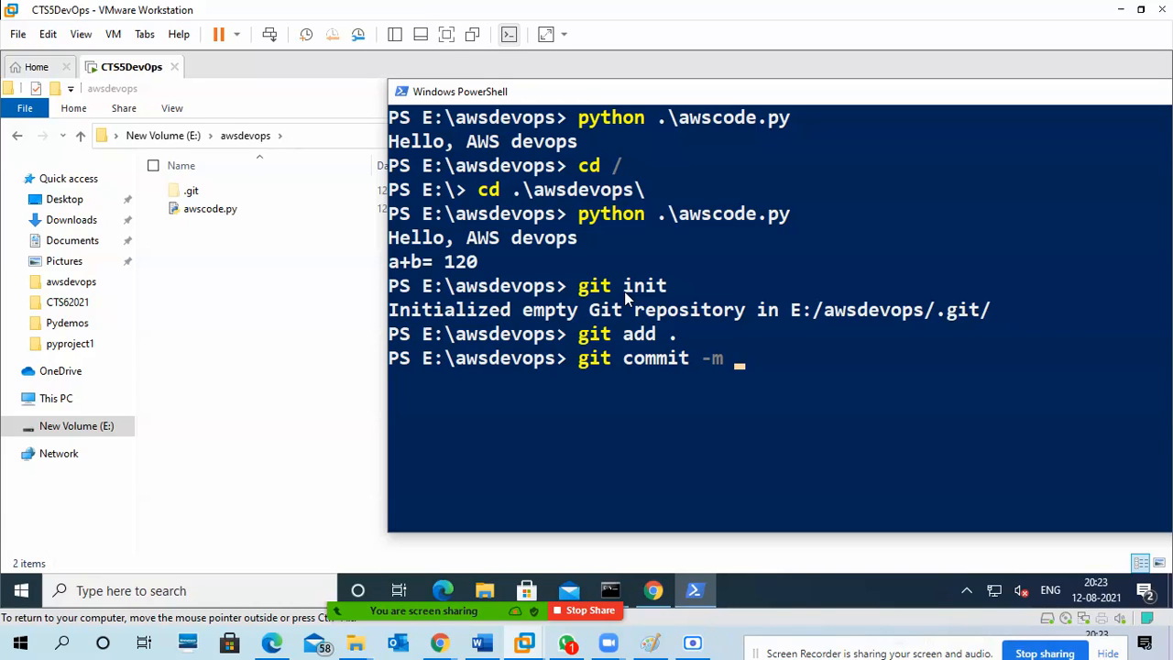
text("1st commit")
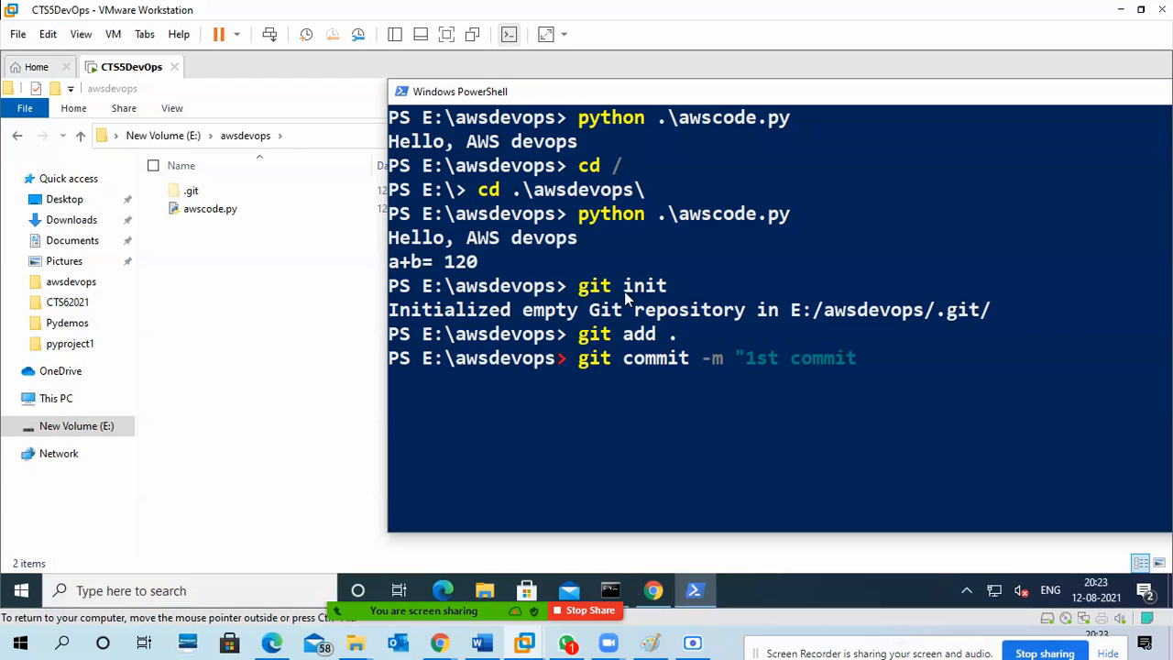
key(Return)
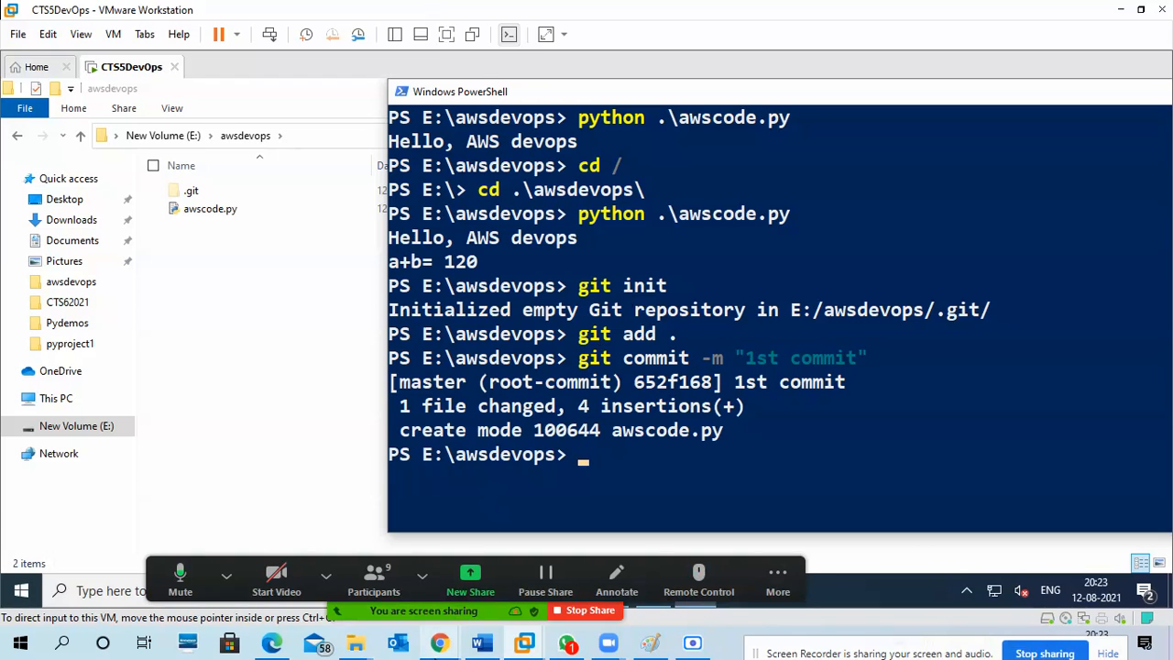
Switch to the GitHub profile page in the host's Chrome and open the form for creating a new repository.
mouse_move(439, 642)
click(399, 586)
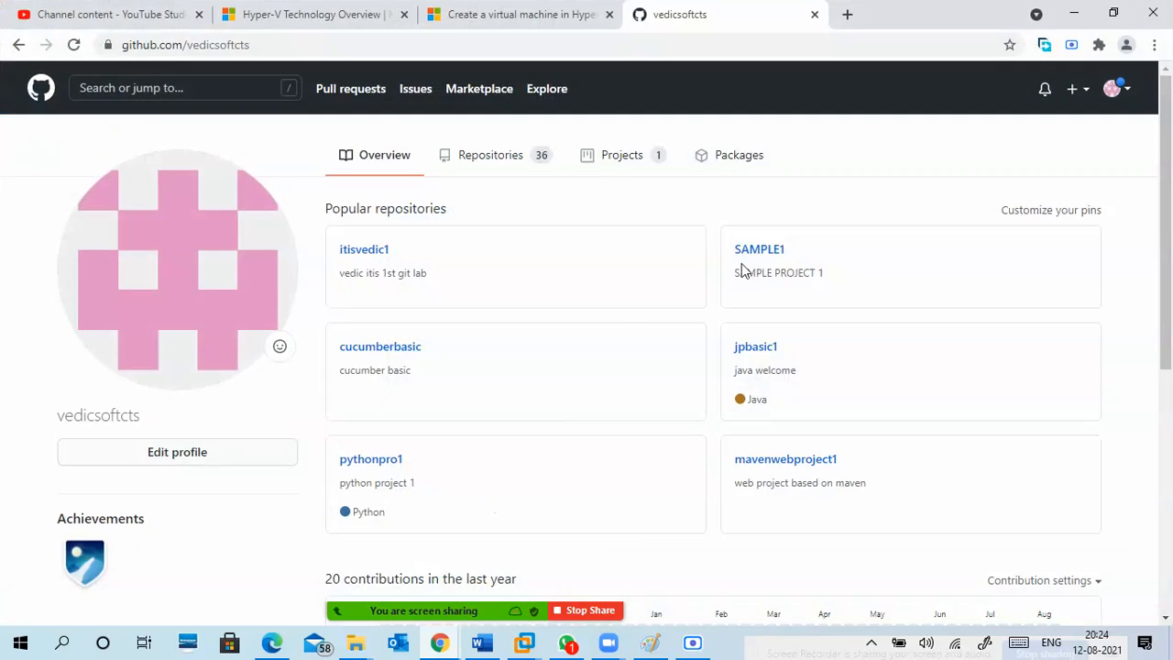
click(1125, 91)
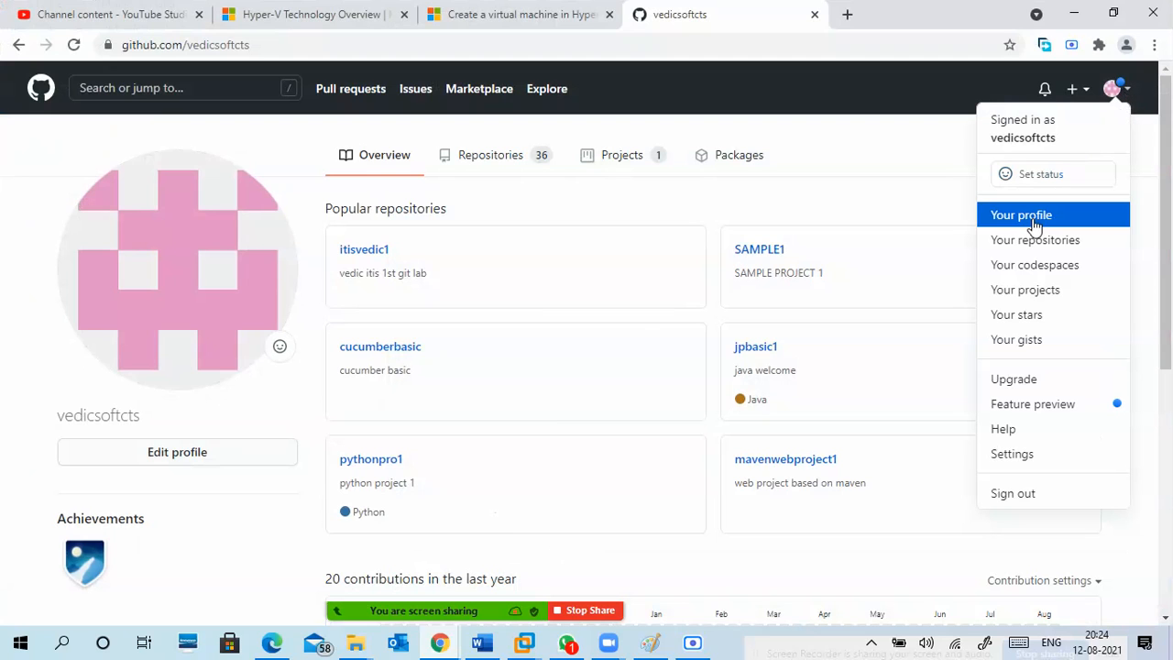
click(958, 160)
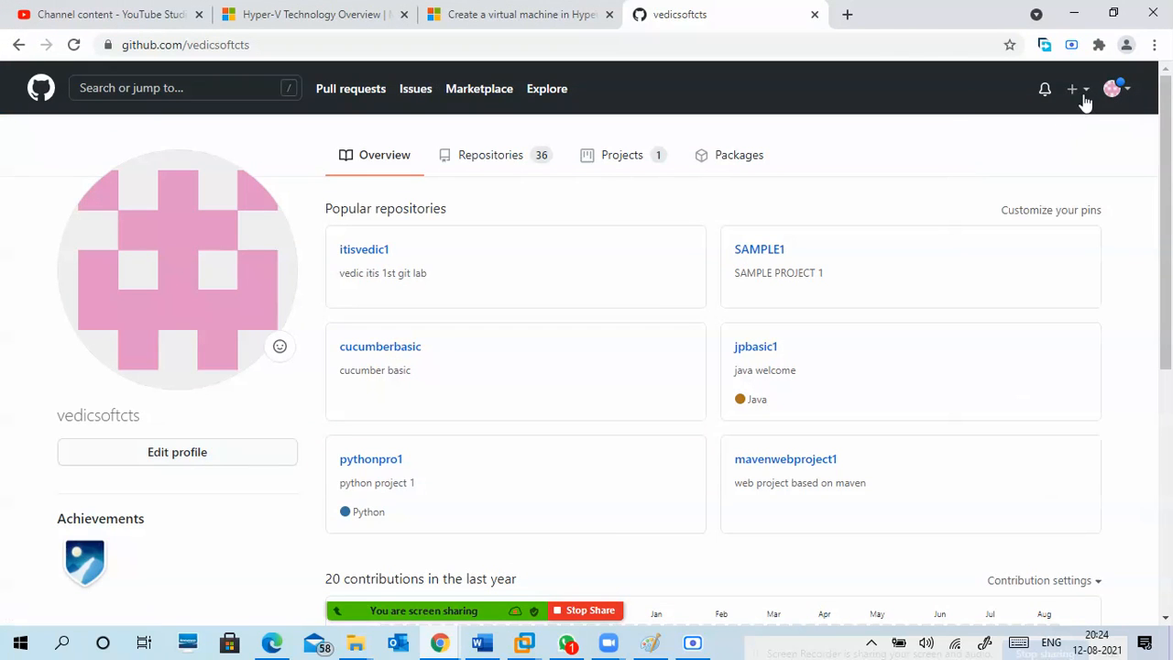
click(1080, 95)
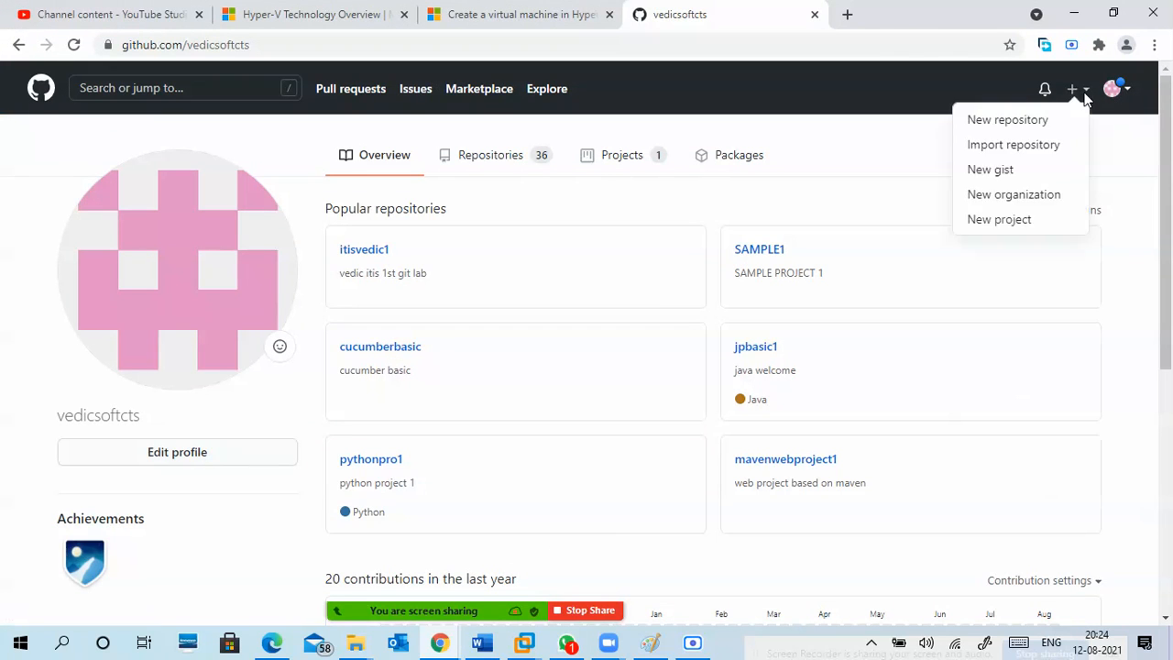
click(1010, 120)
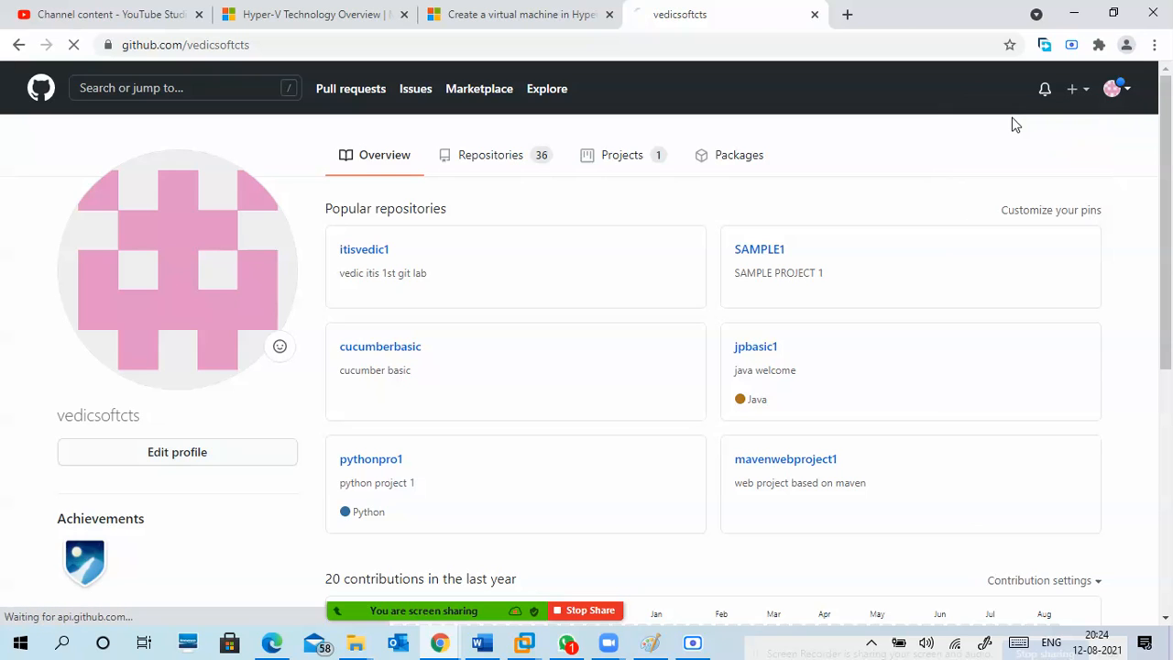
Name the repository AWSDEVOPS1, keep it public without a README, .gitignore or license, and create it.
click(471, 302)
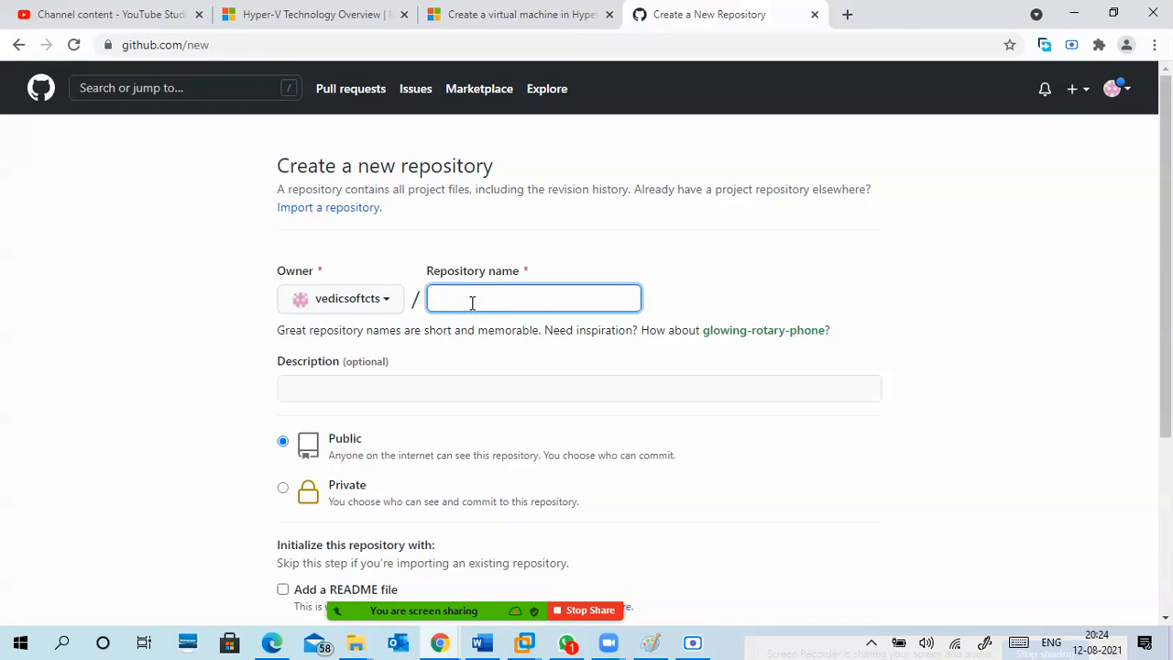
text(AWSDEVOPS)
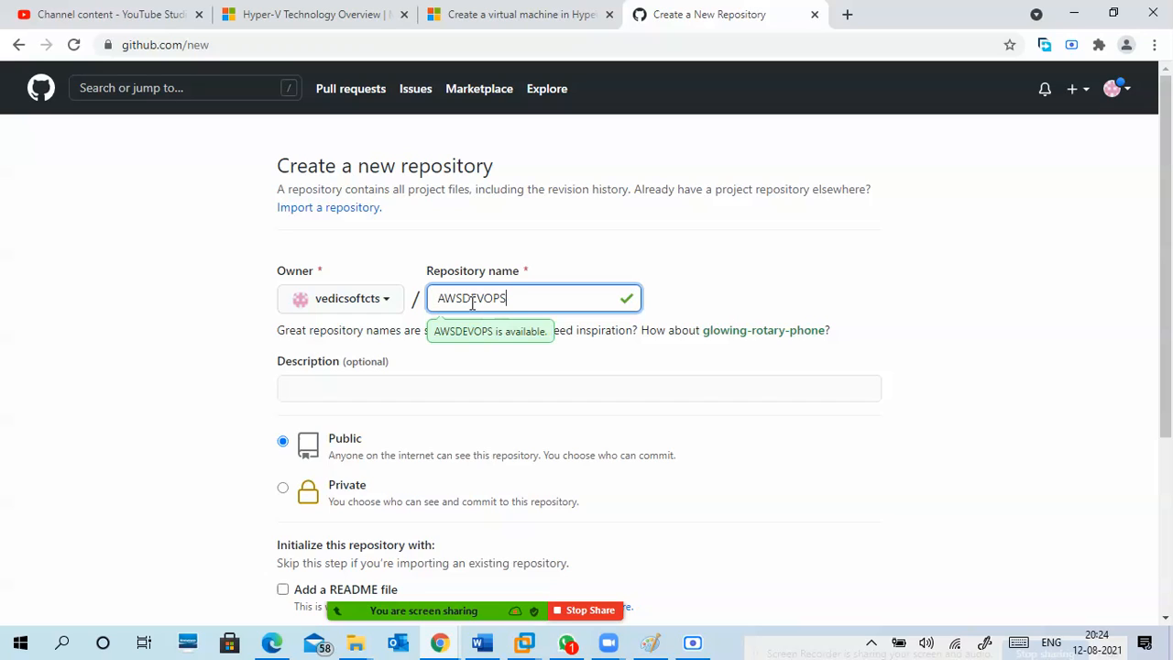
text(-1)
key(BackSpace)
key(BackSpace)
text(1)
scroll(209, 394, down, 3)
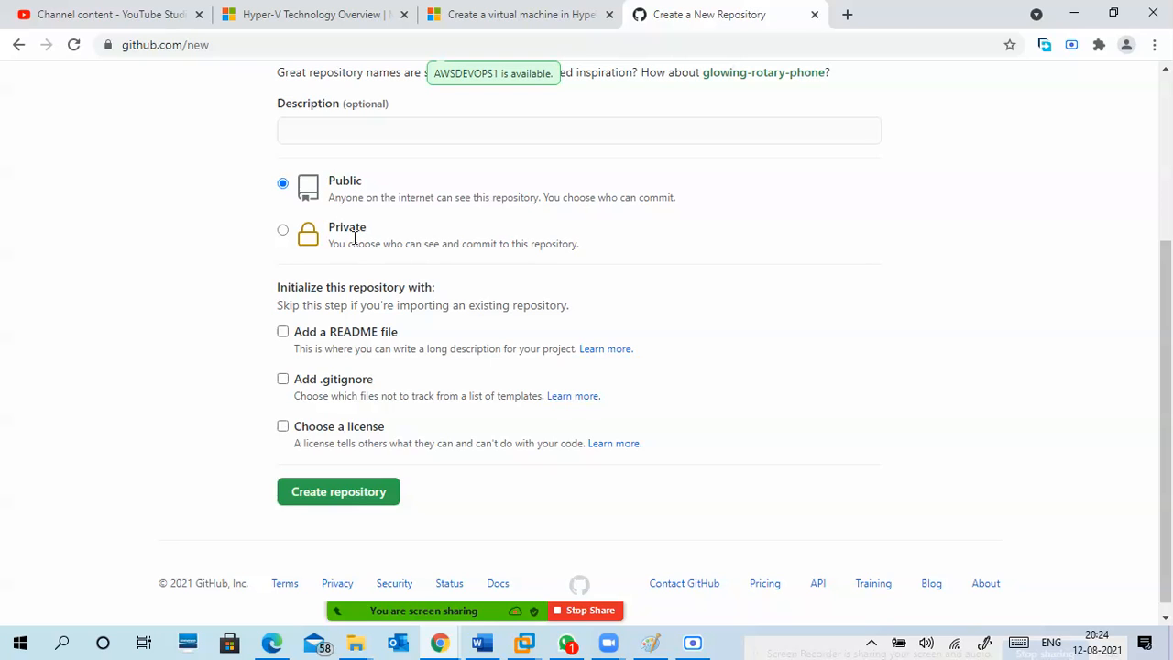
click(314, 496)
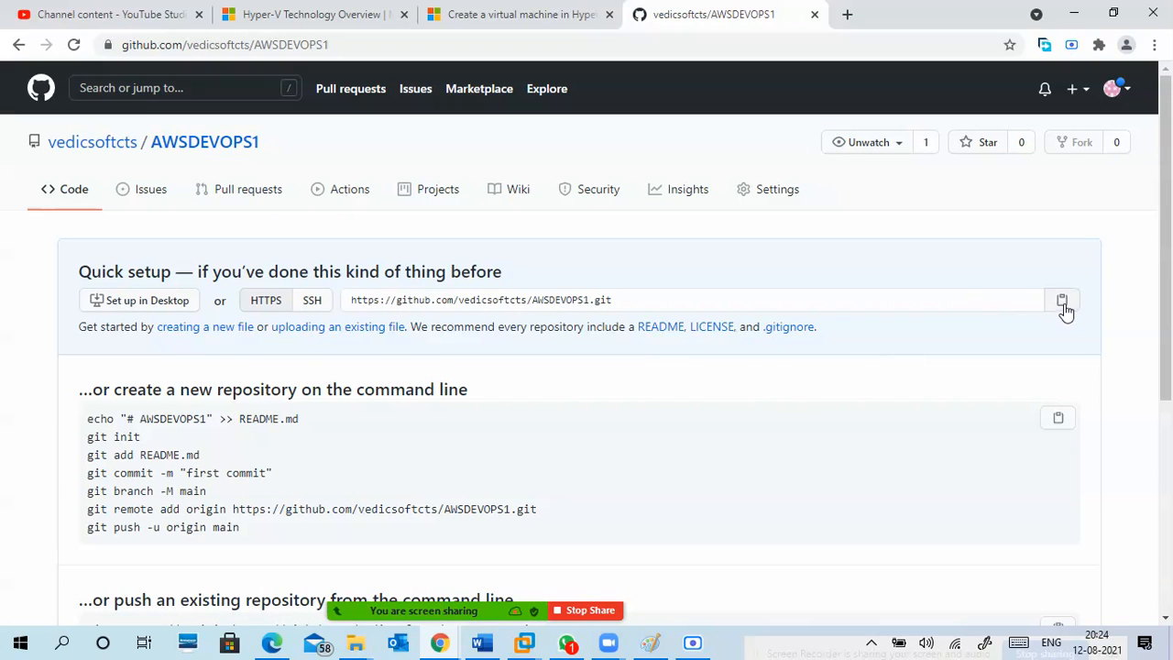
Highlight the git remote add origin and git push commands in the AWSDEVOPS1 setup instructions.
scroll(371, 421, down, 2)
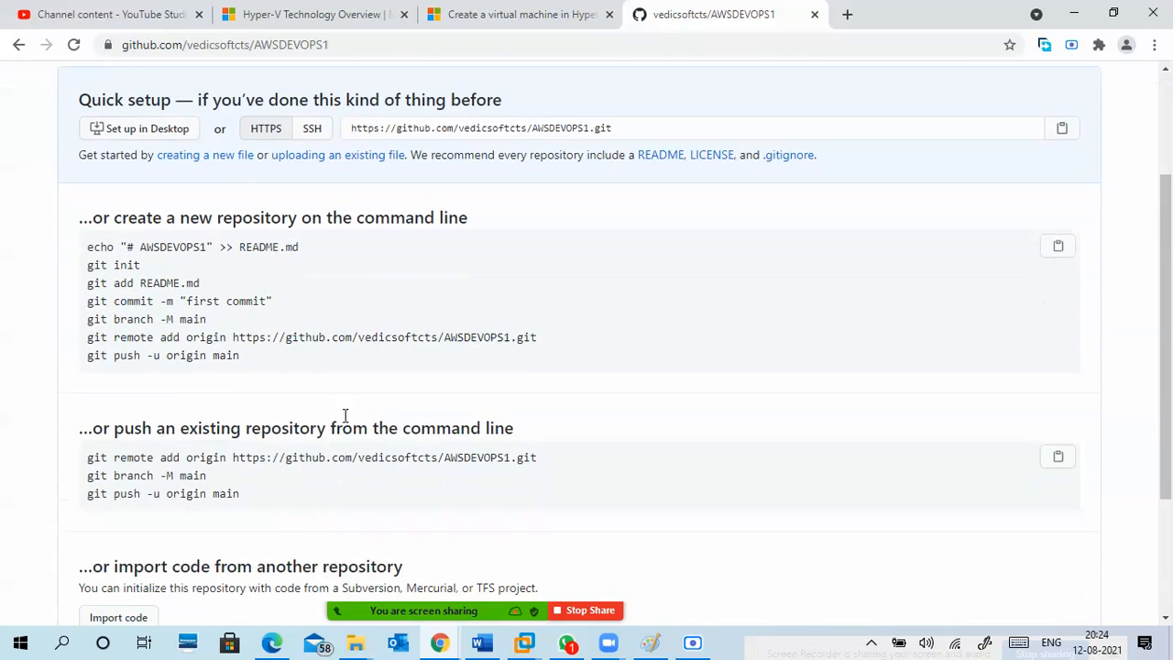
drag(87, 341, 248, 358)
scroll(908, 259, up, 1)
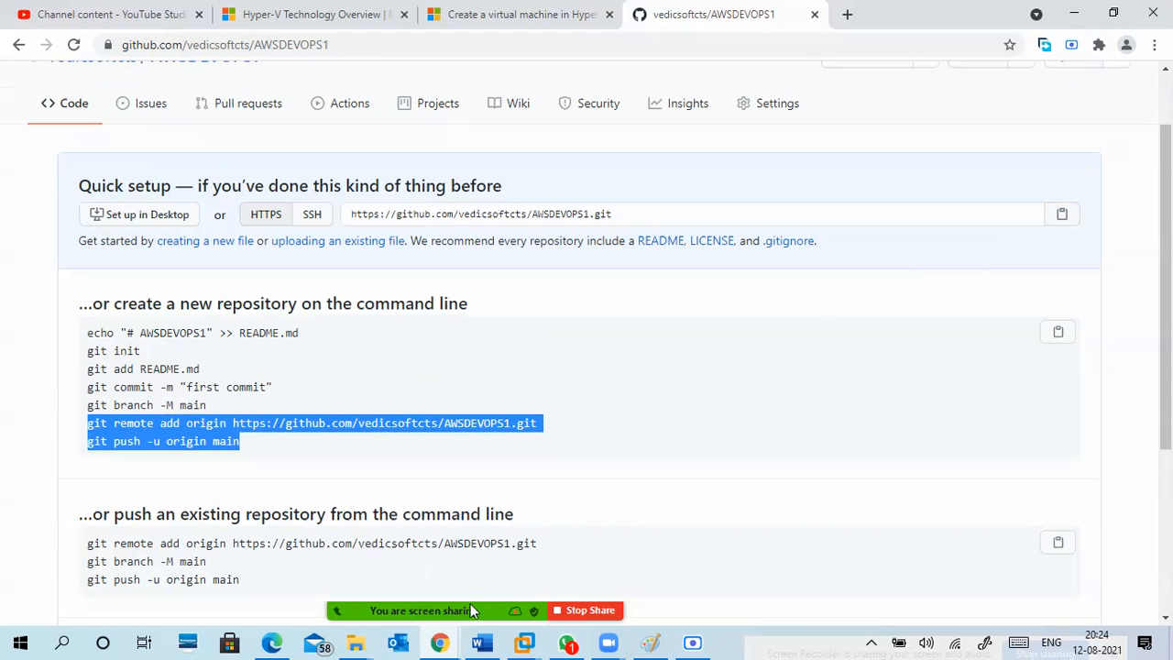
mouse_move(530, 648)
click(613, 545)
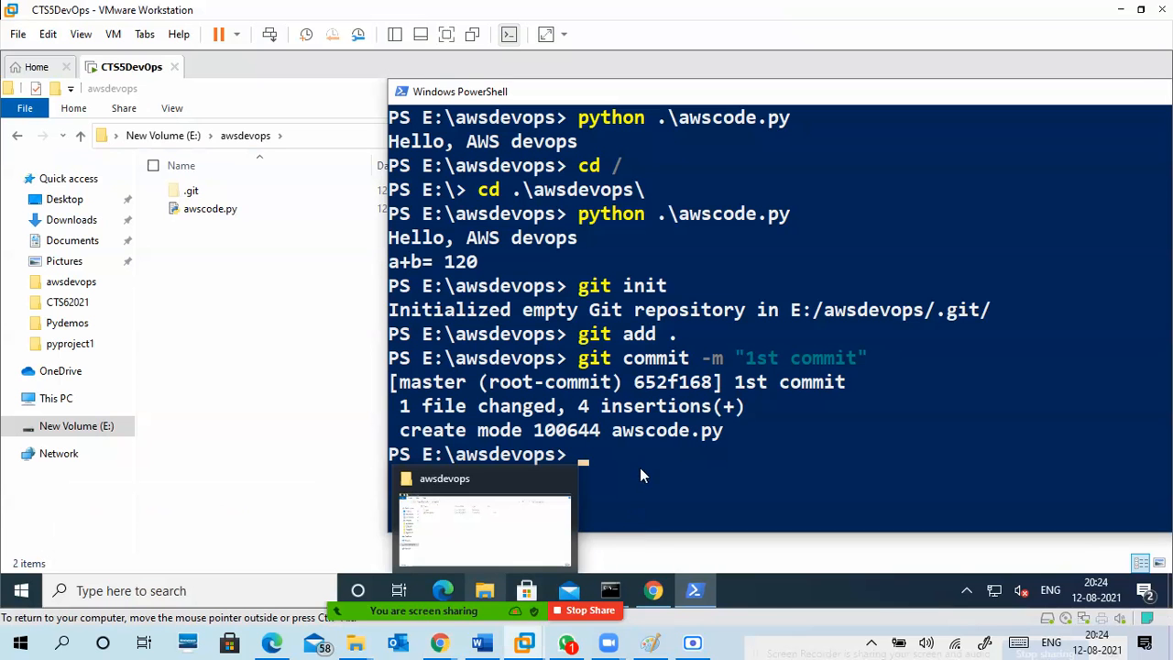
click(643, 456)
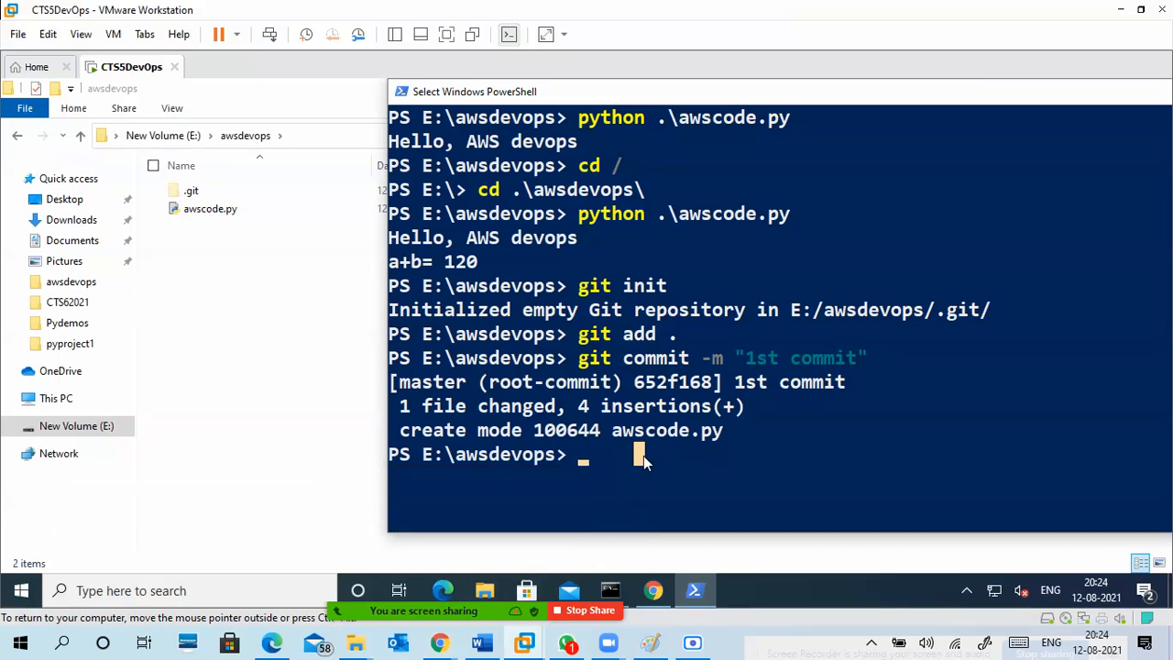
text(git)
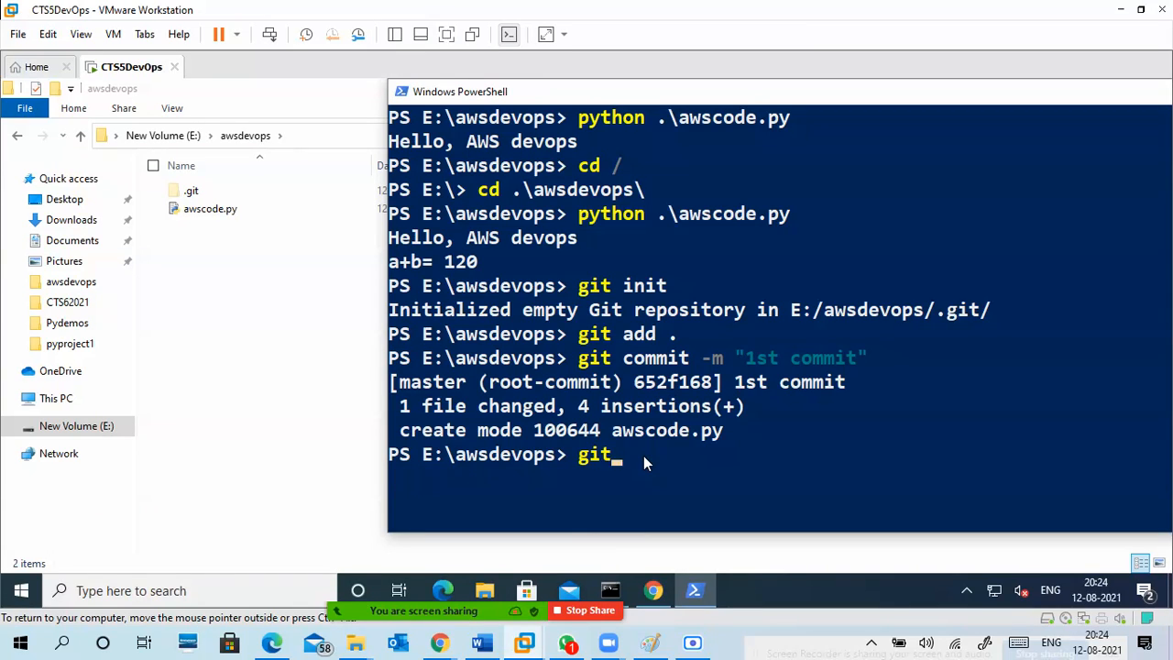
text( remote add origin)
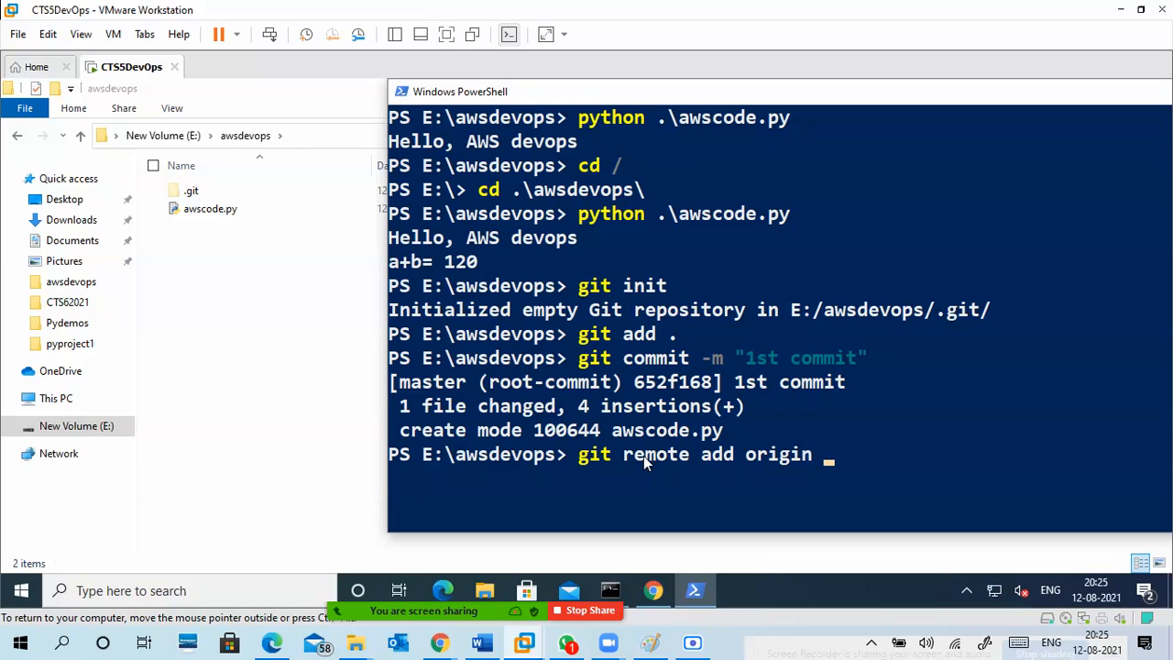
key(ctrl+v)
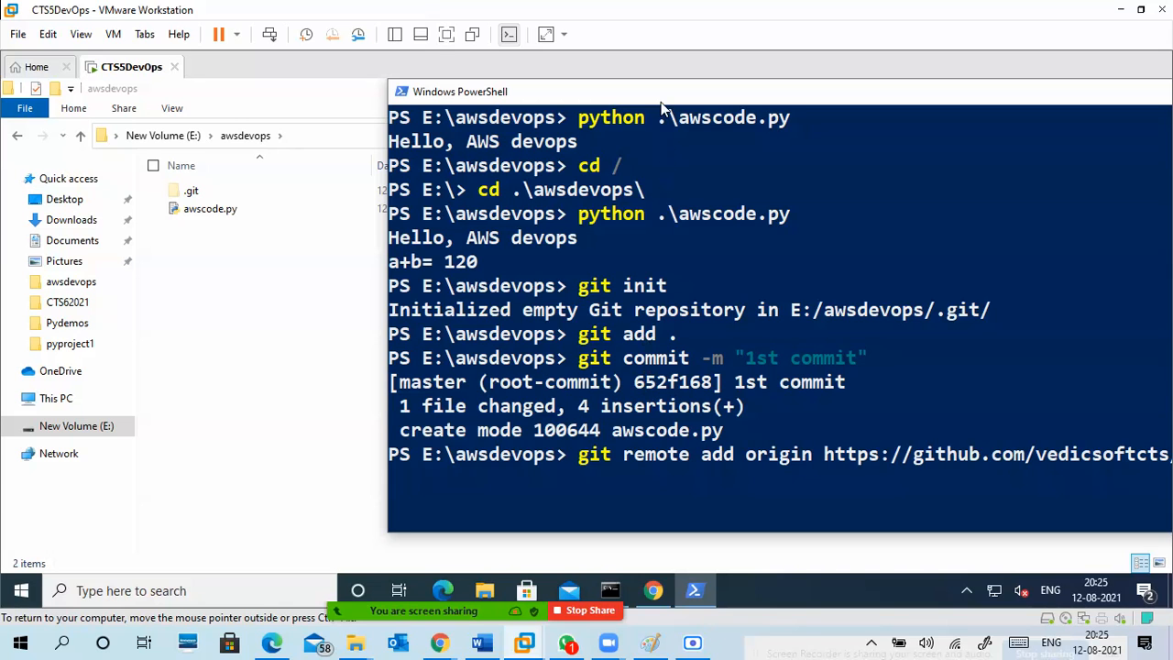
drag(657, 99, 468, 89)
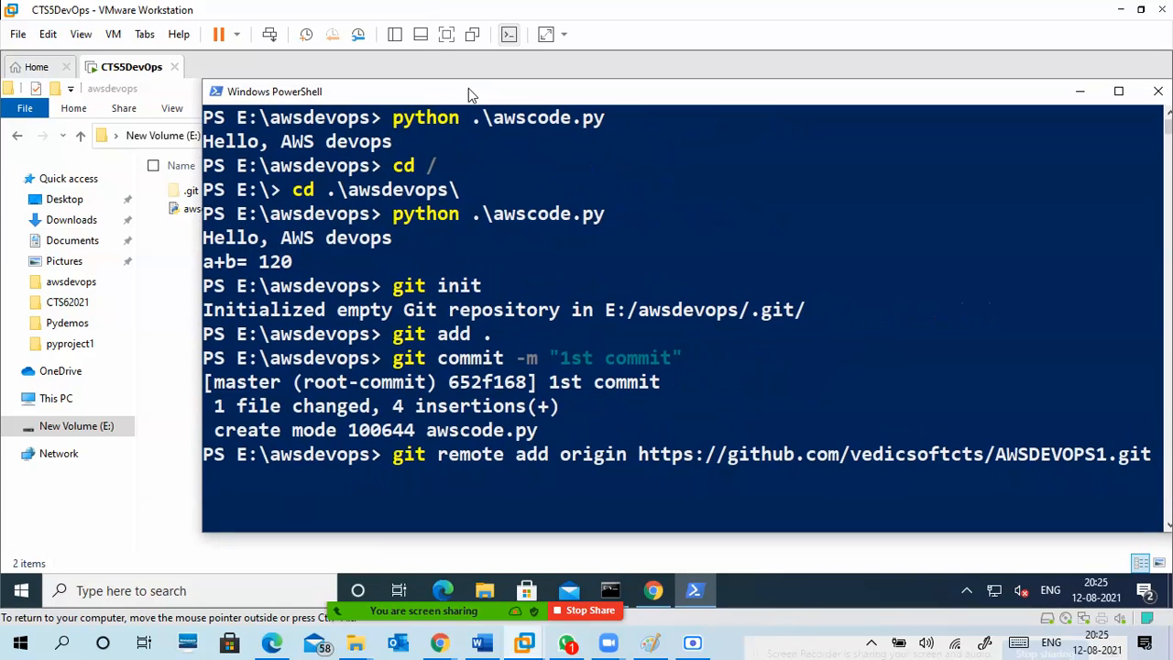
key(Return)
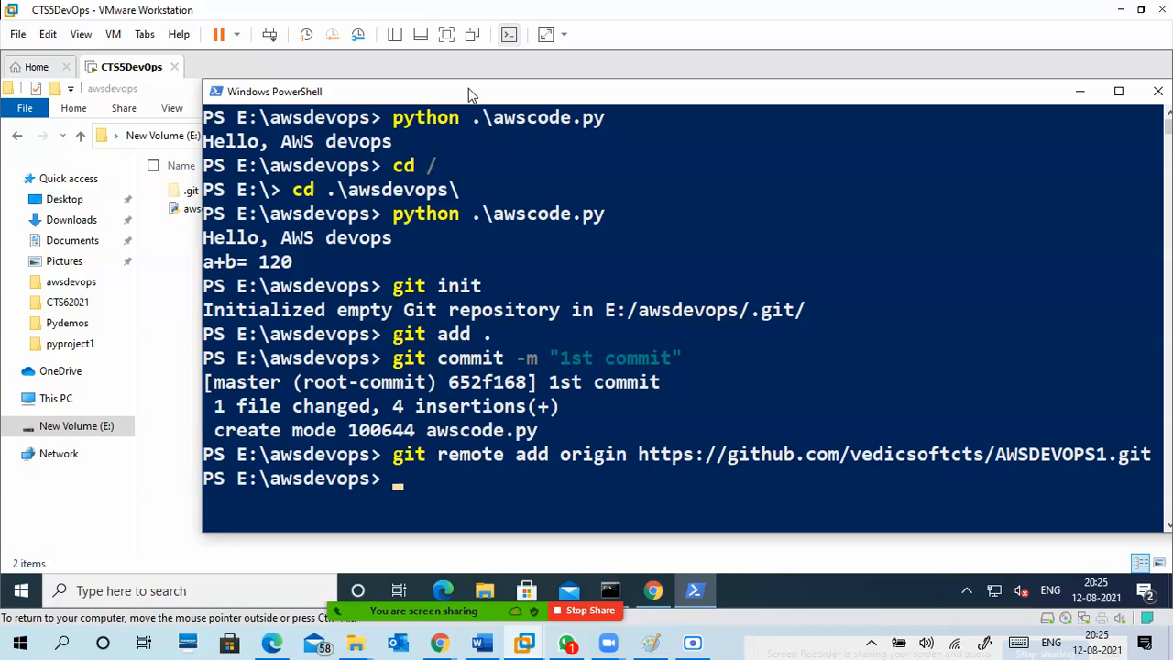
Push the commit with git push -u origin master and review the push output.
text(git push -u origin master)
key(Return)
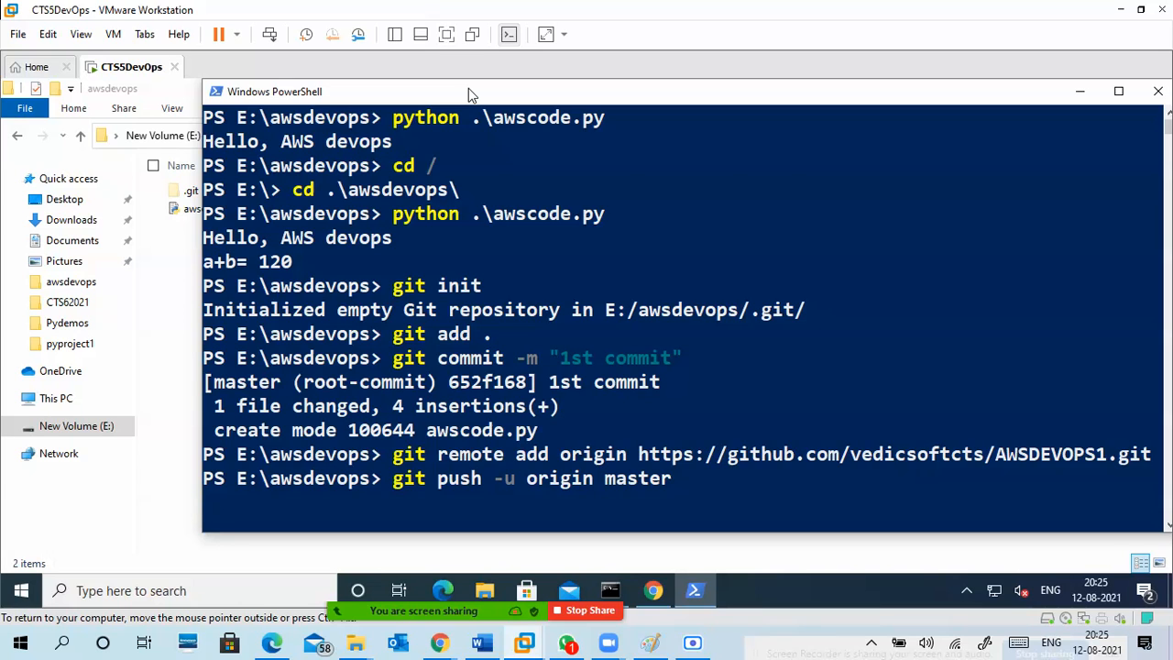
key(Return)
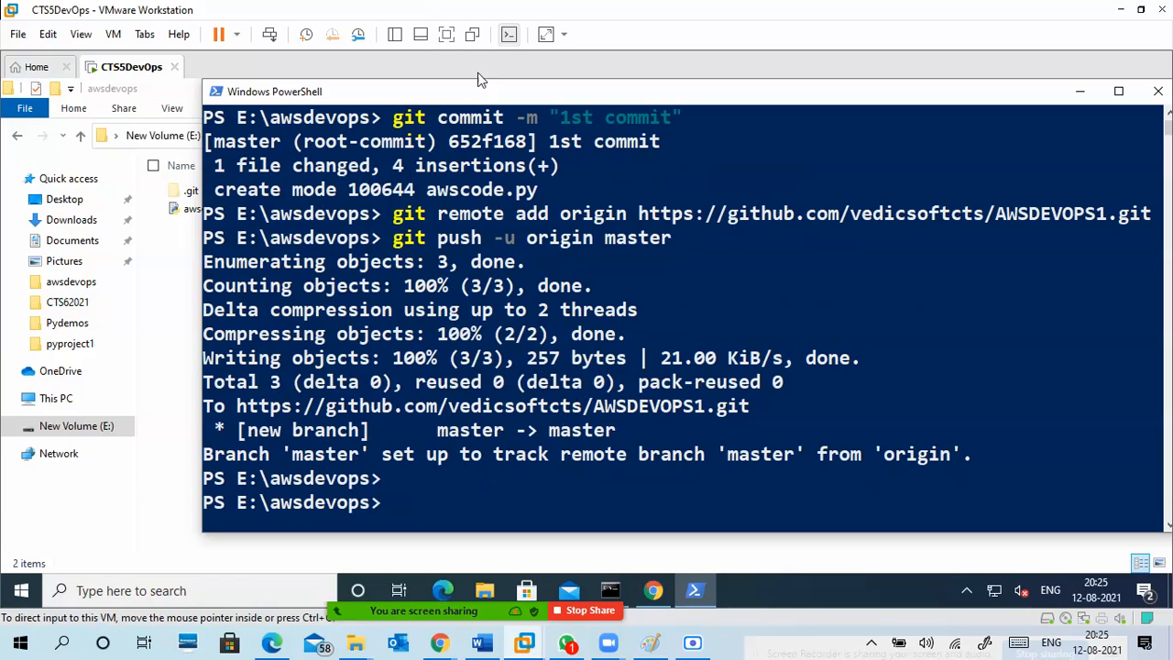
drag(524, 261, 295, 264)
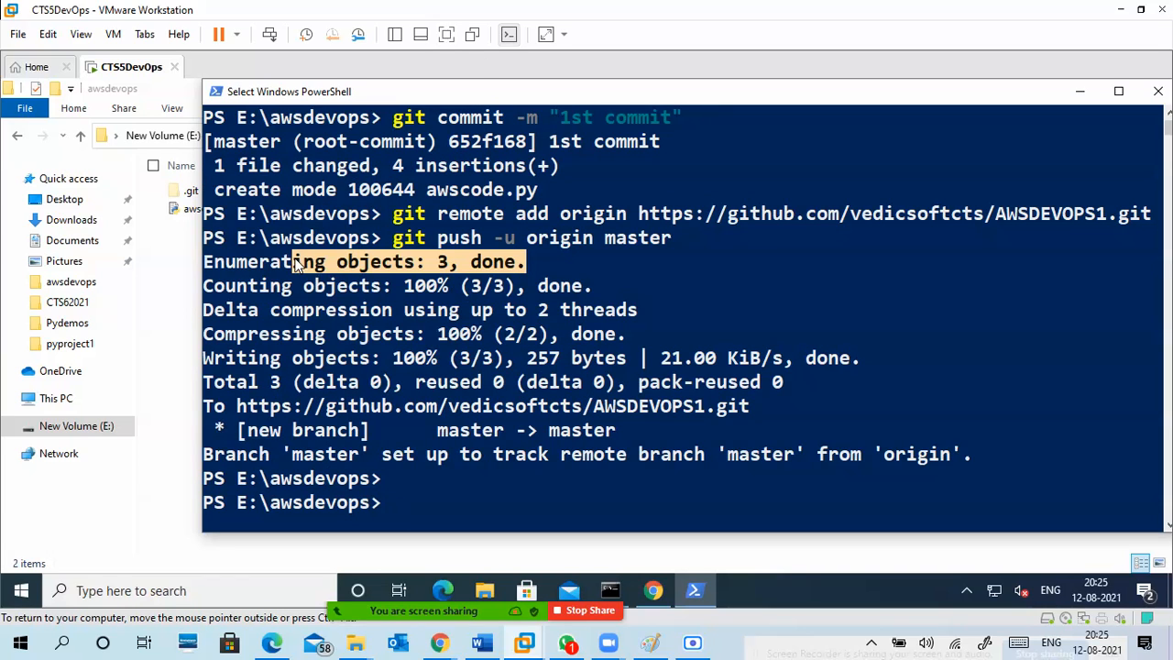
click(409, 333)
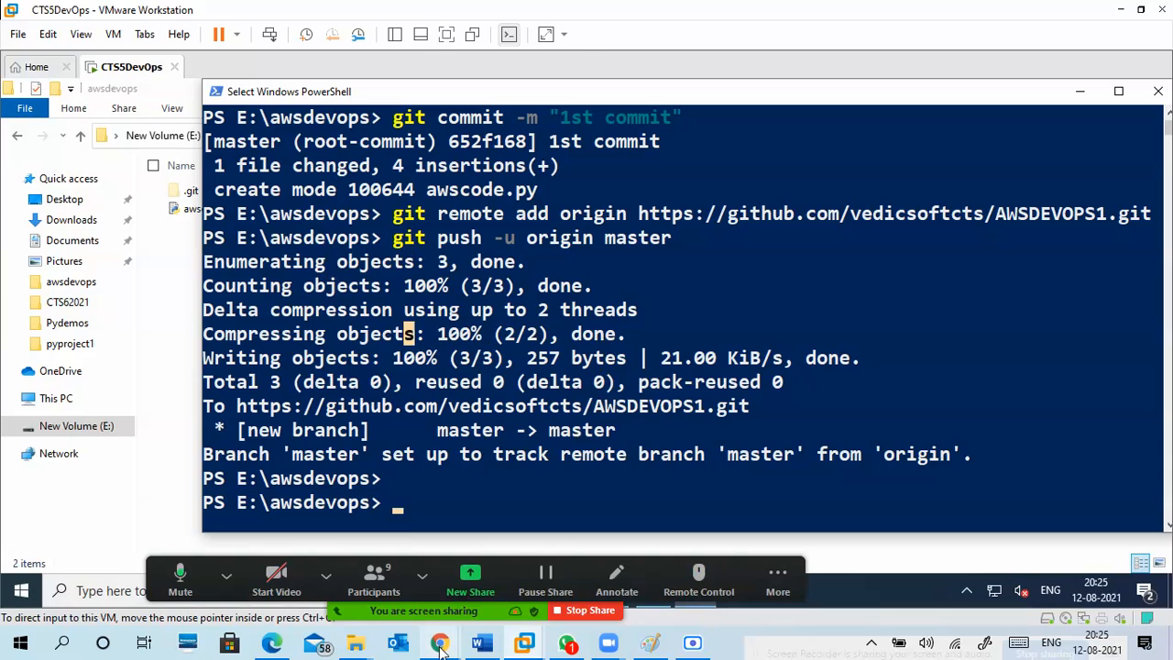
Reload the AWSDEVOPS1 page in the host's Chrome, view the code of awscode.py, and go back to the repository page.
mouse_move(440, 644)
click(354, 571)
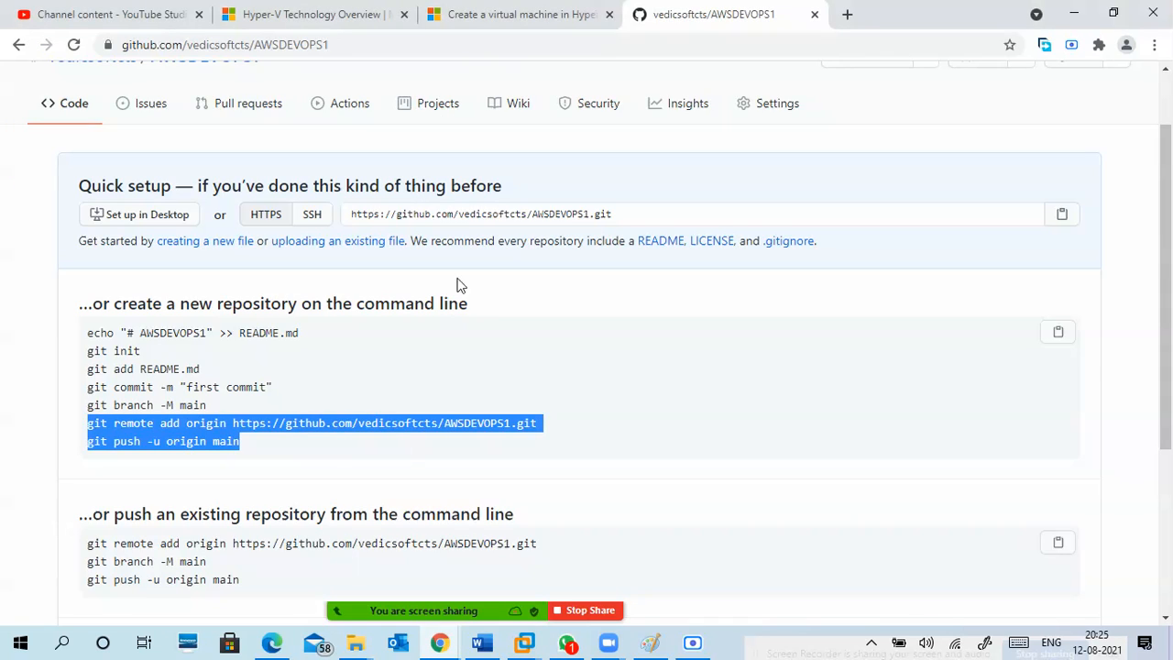
click(73, 44)
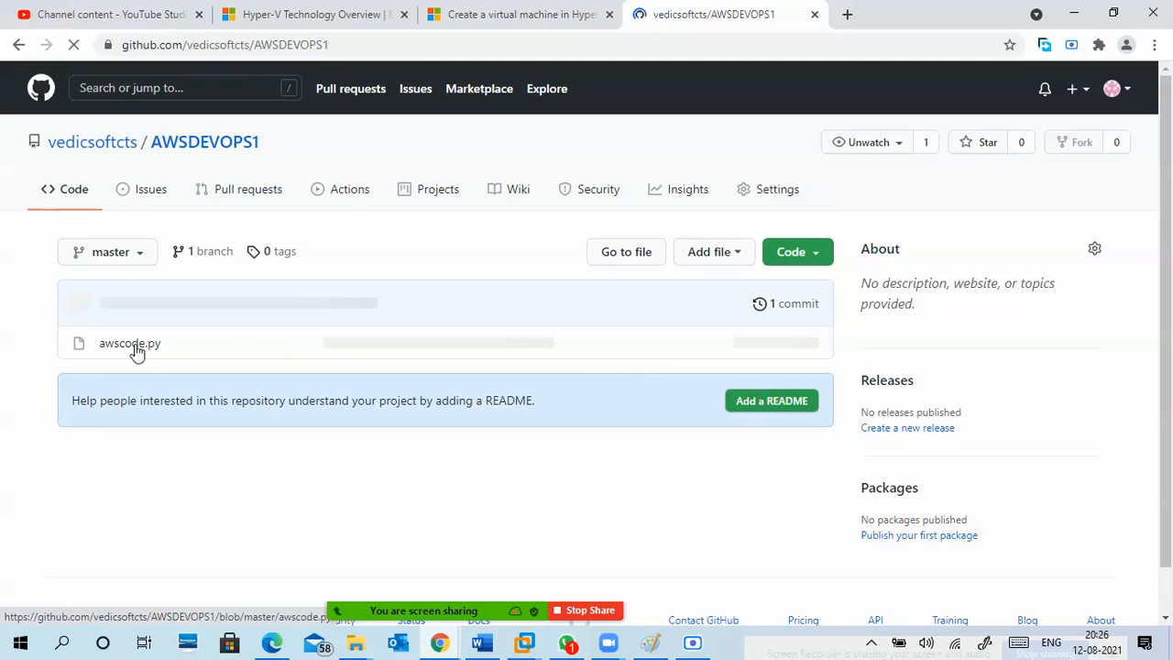
click(146, 294)
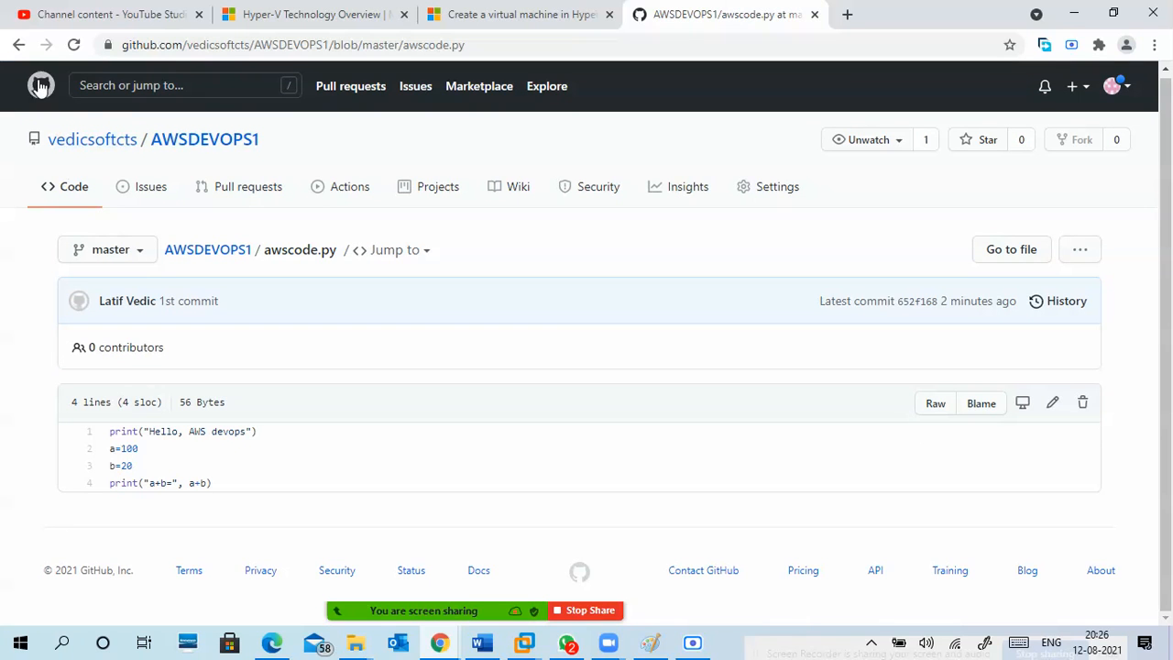
click(19, 45)
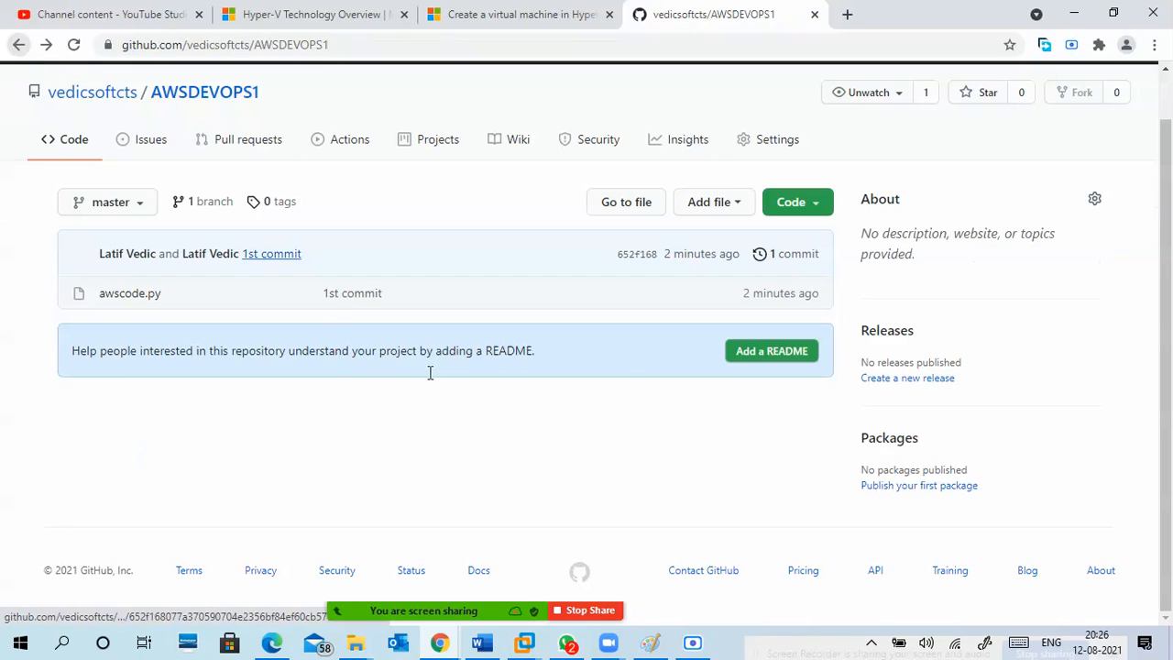
Minimize the host's Chrome and the virtual machine's PowerShell window to bring back the awsdevops folder.
click(1077, 15)
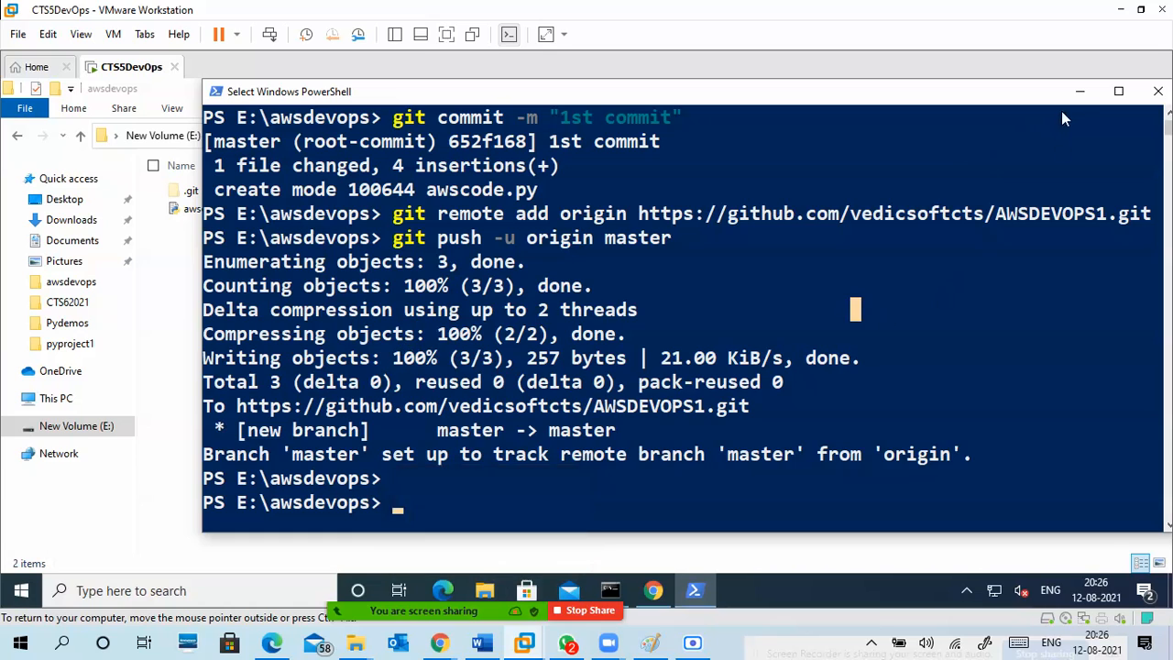
click(1080, 95)
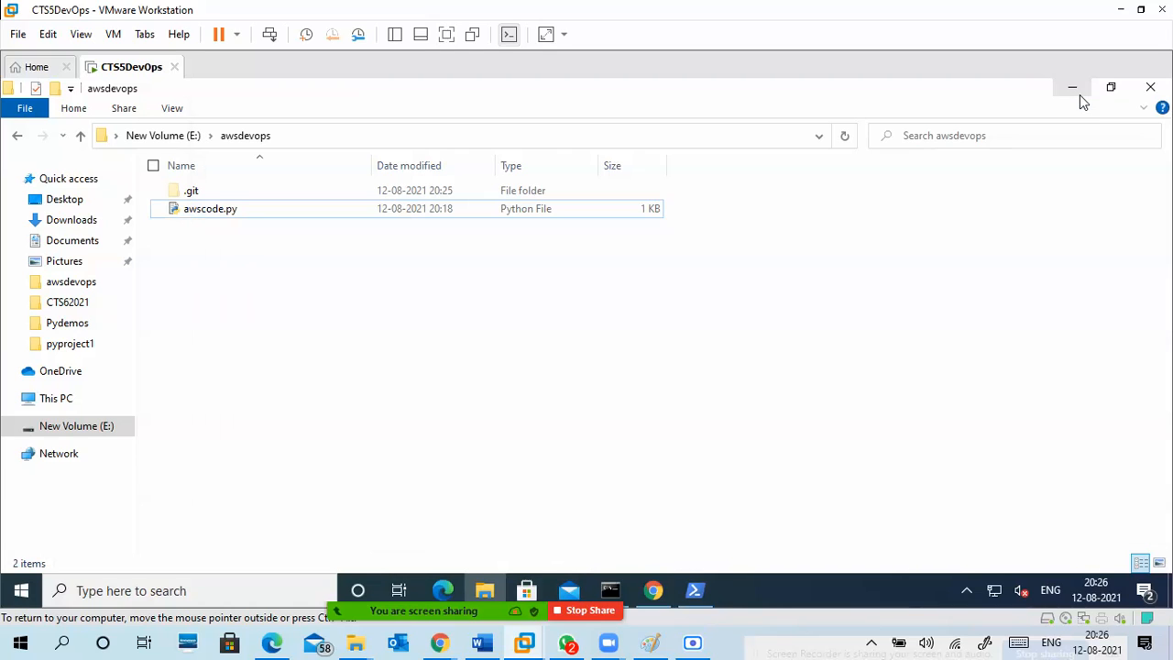
Minimize the awsdevops folder, switch to the virtual machine's Chrome, and look through the project list on the Jenkins dashboard.
click(1078, 93)
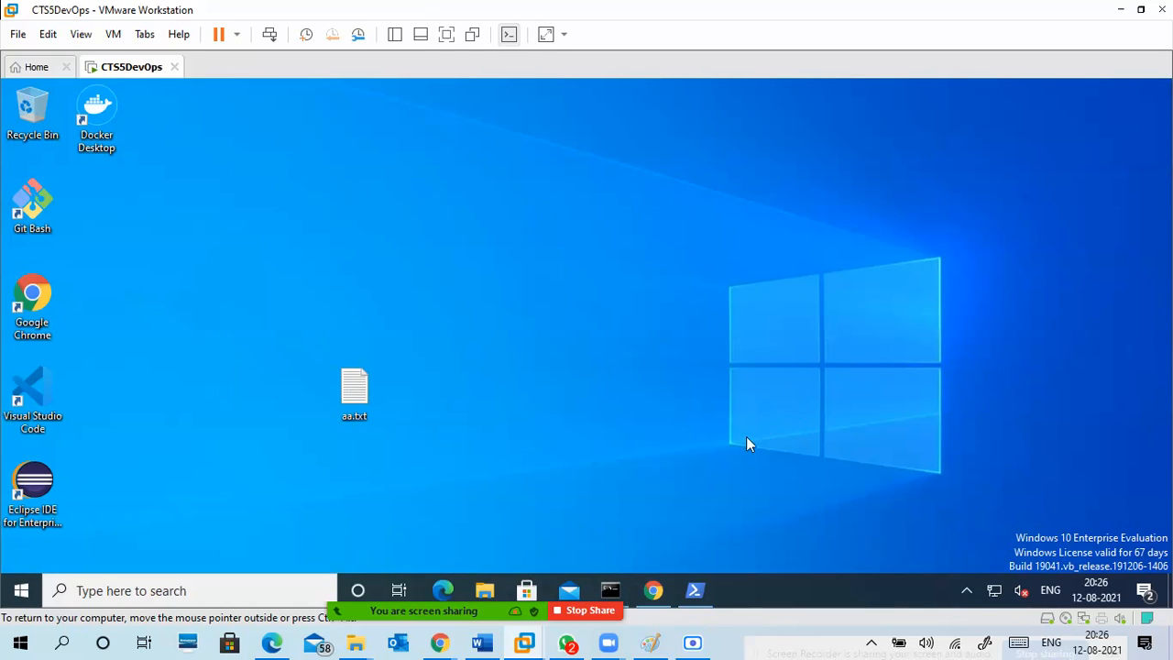
click(653, 591)
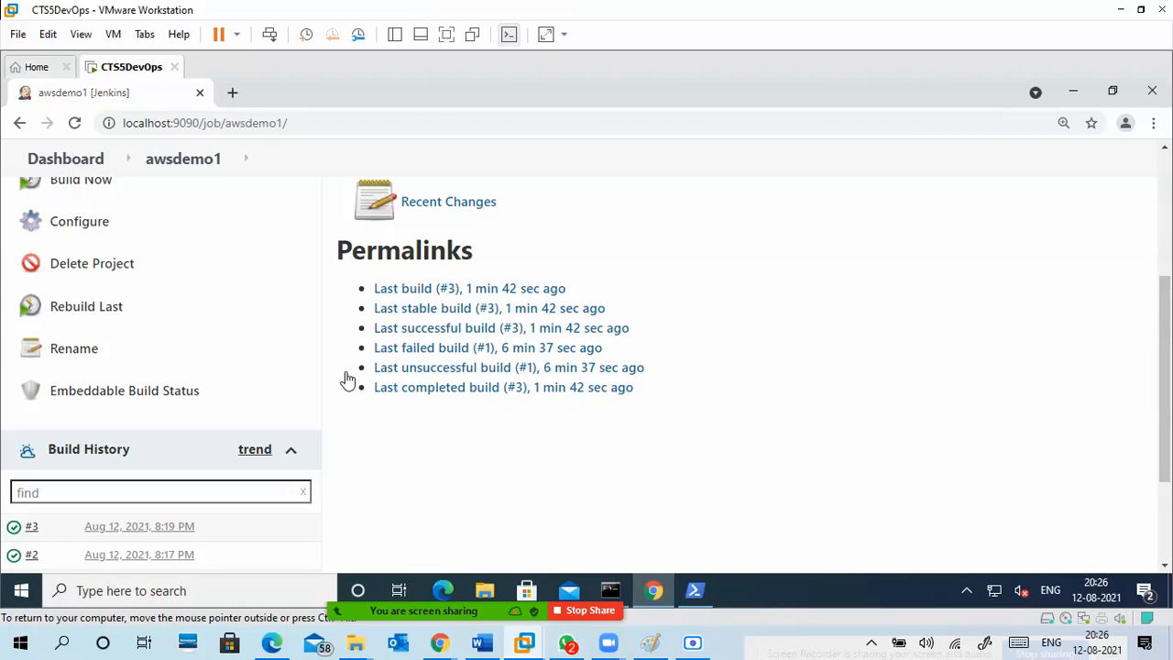
scroll(334, 376, up, 3)
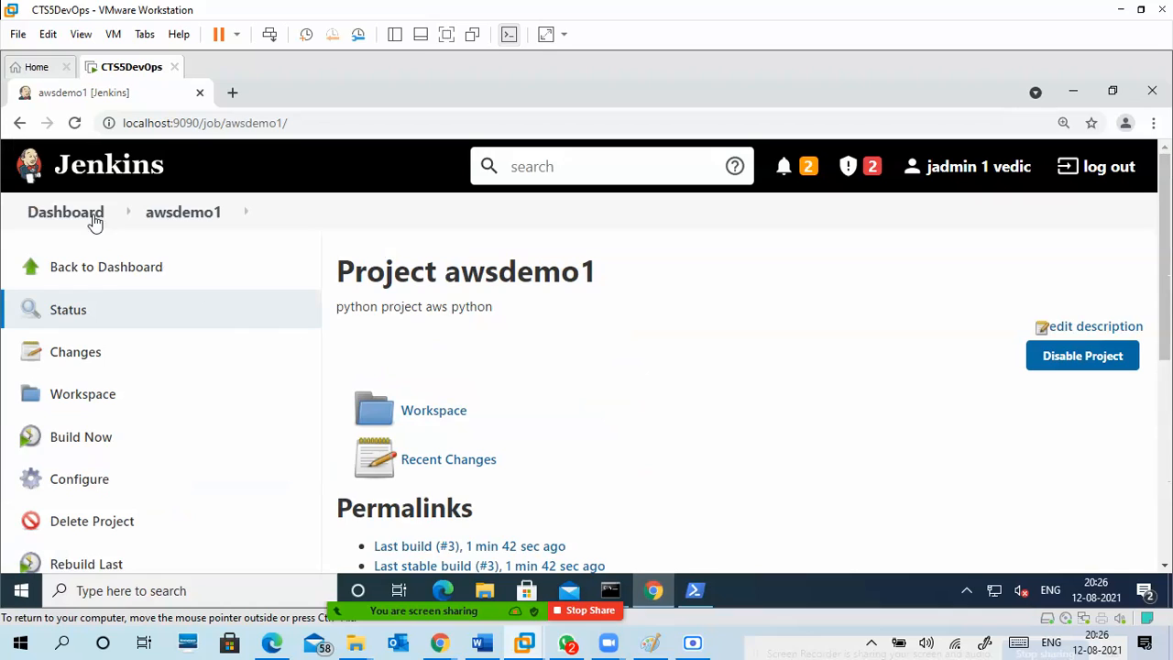
click(109, 268)
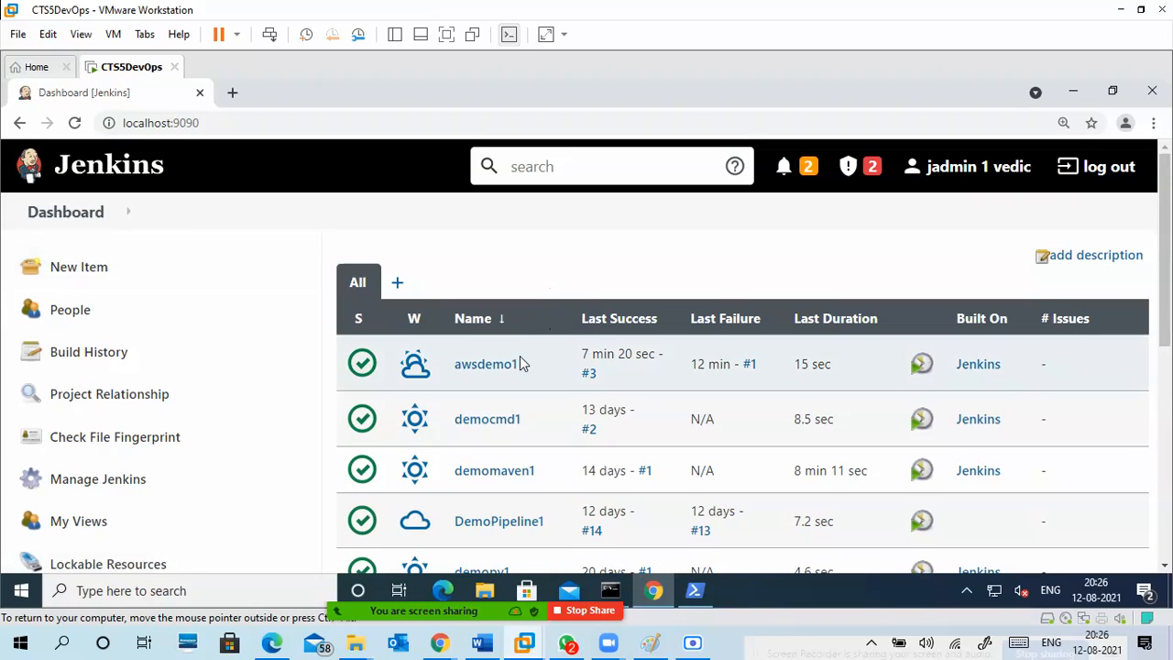
scroll(521, 435, down, 2)
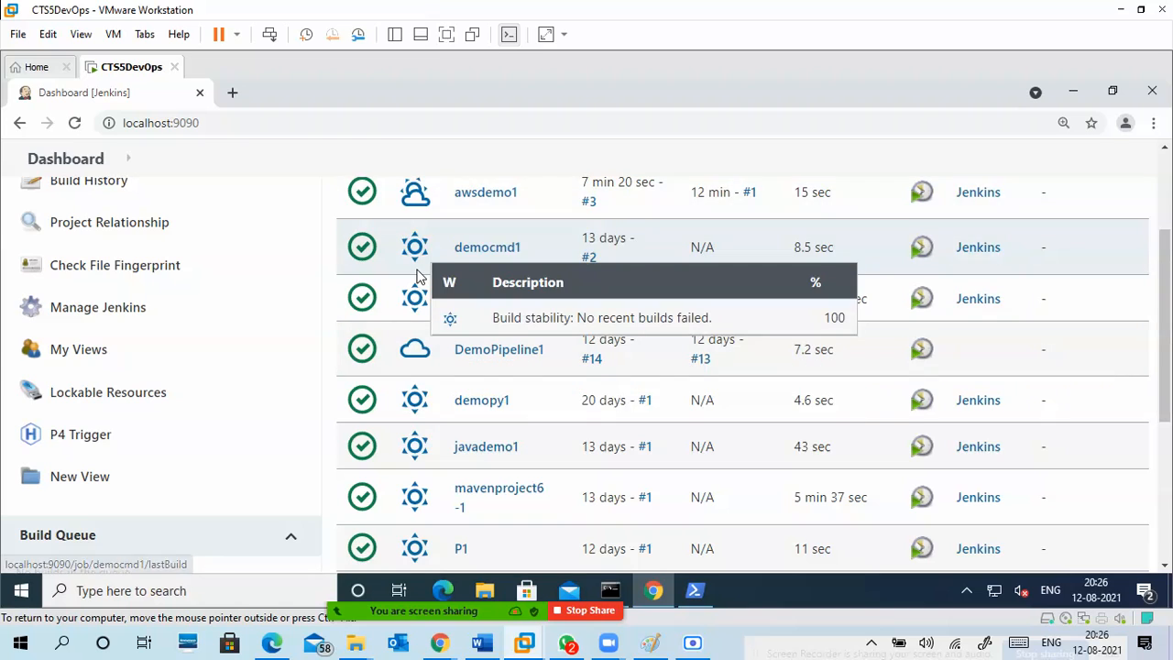
scroll(417, 266, up, 1)
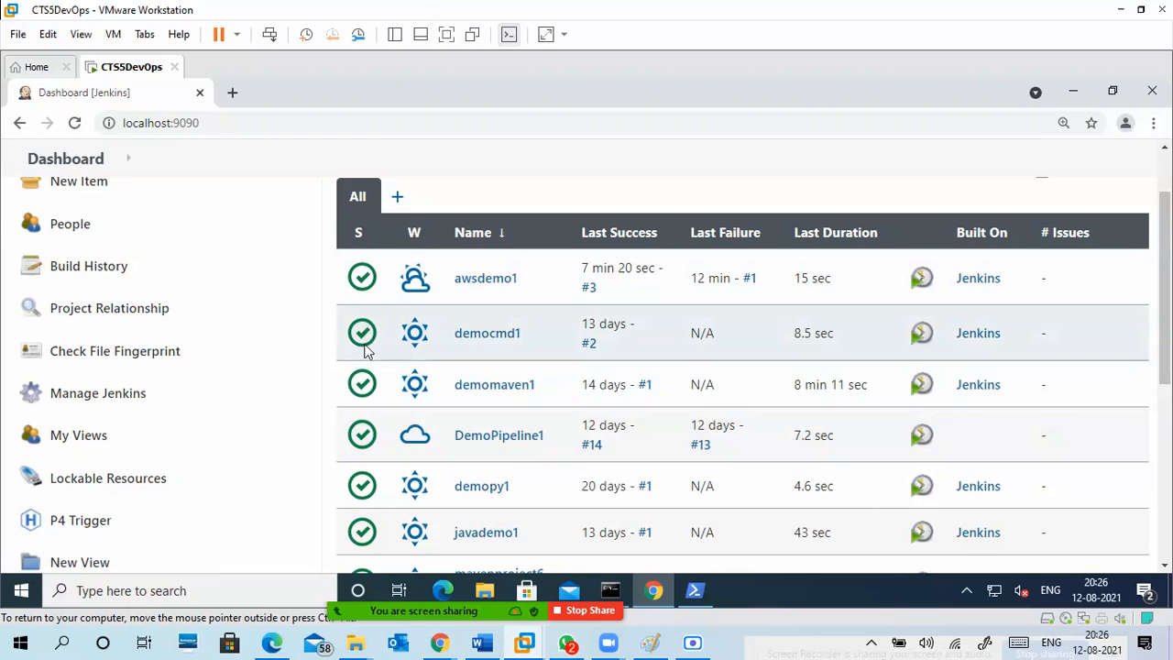
scroll(364, 451, down, 1)
scroll(365, 451, down, 5)
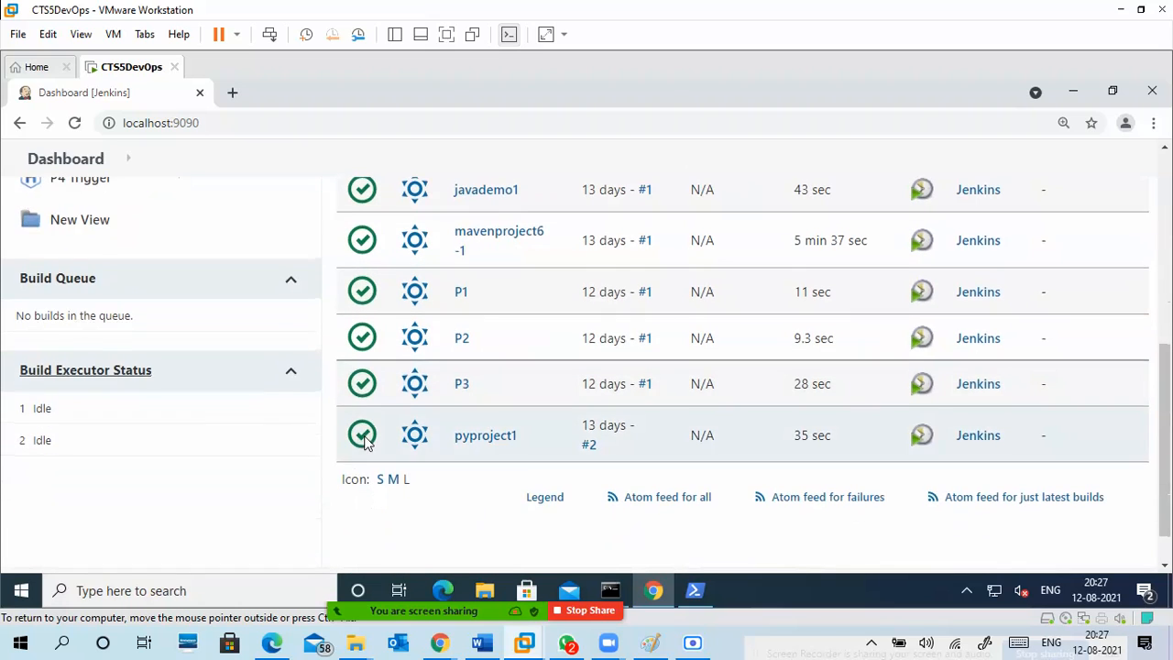
scroll(365, 431, up, 6)
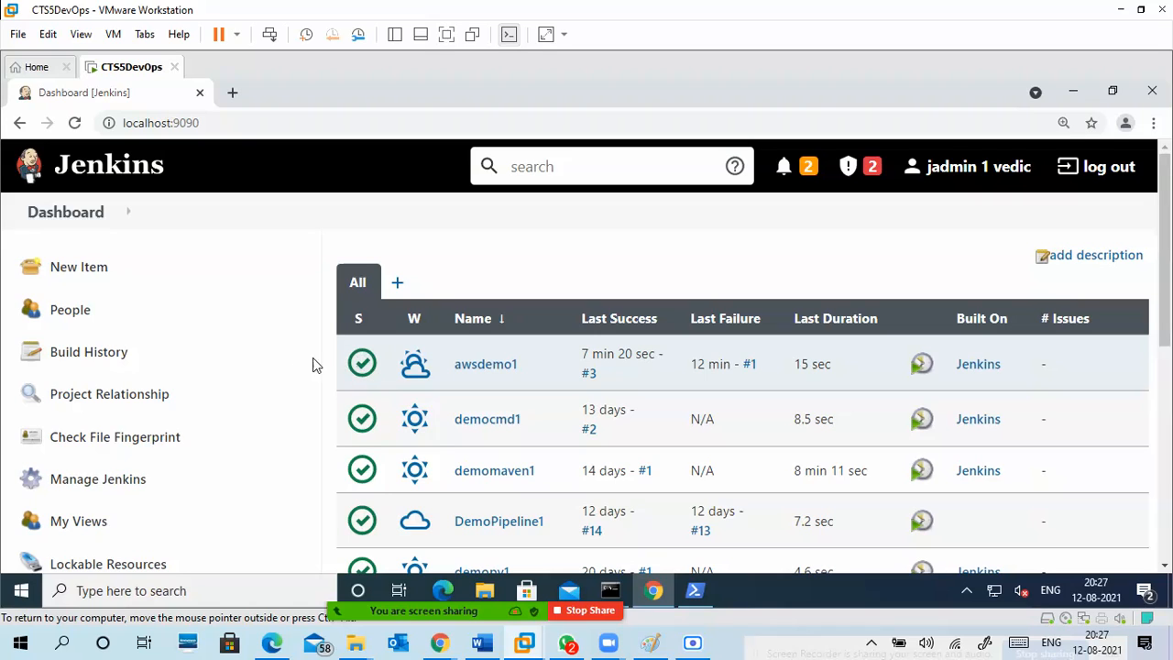
Create a new Freestyle project item named awsdemo1-github.
click(96, 270)
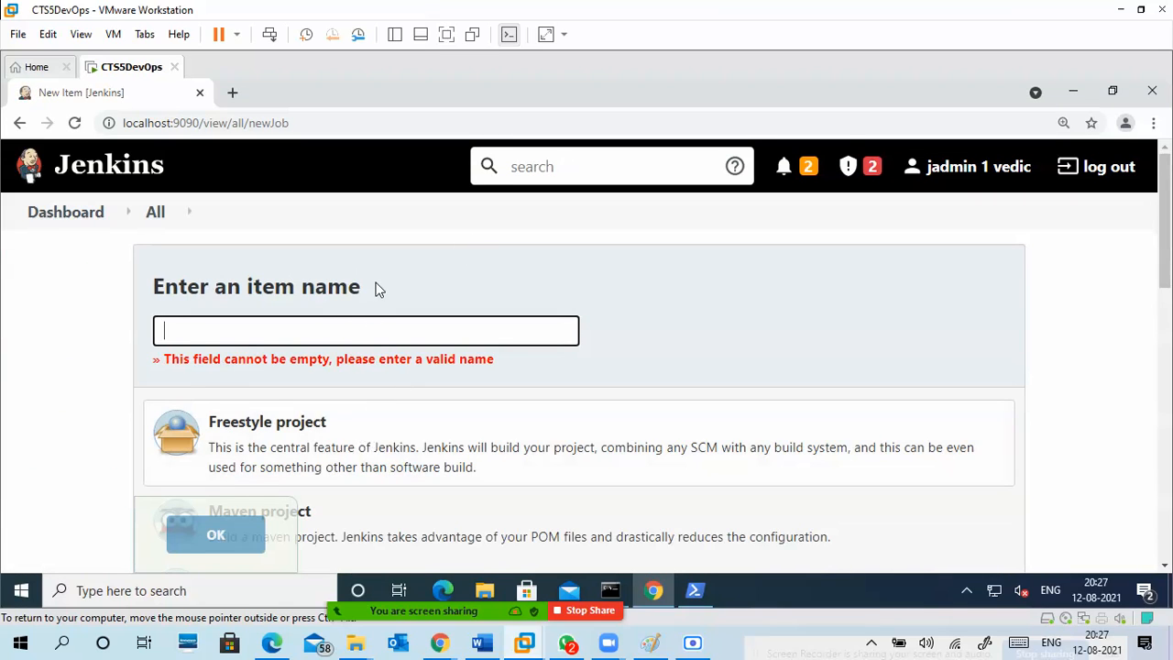
scroll(377, 294, down, 1)
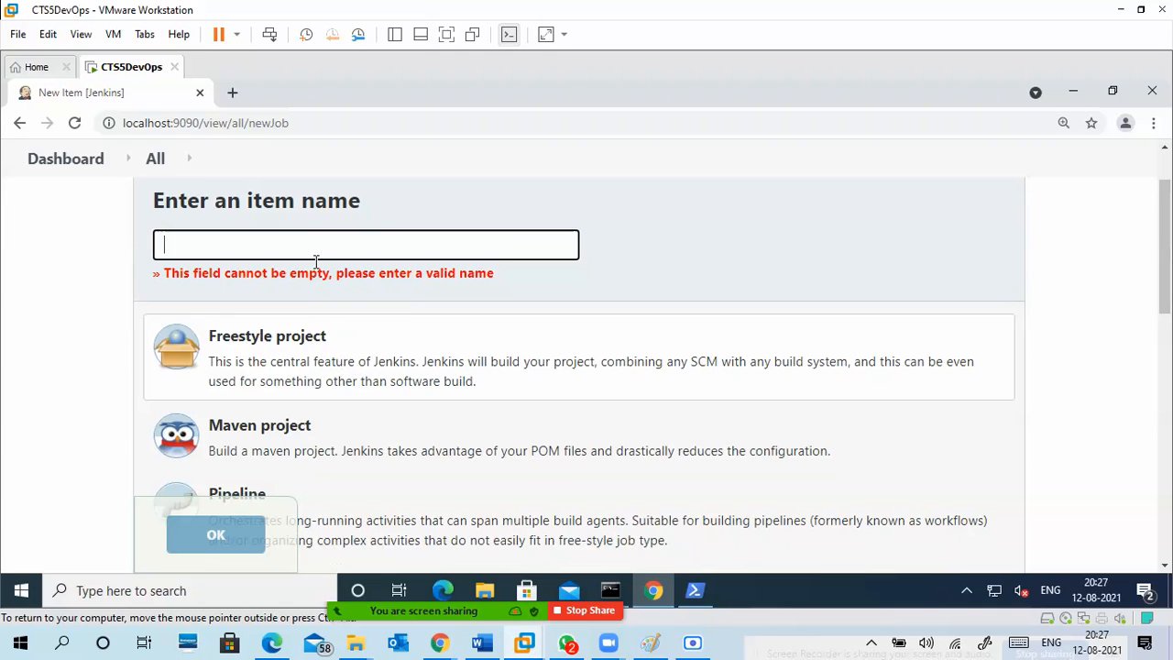
click(314, 250)
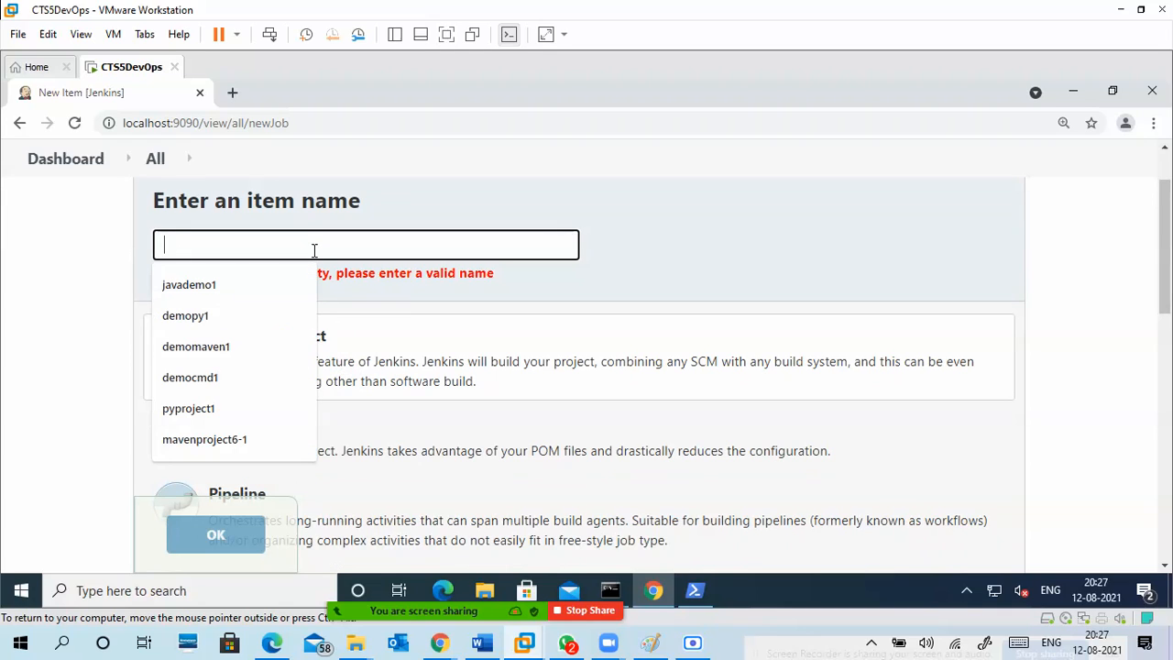
text(aws)
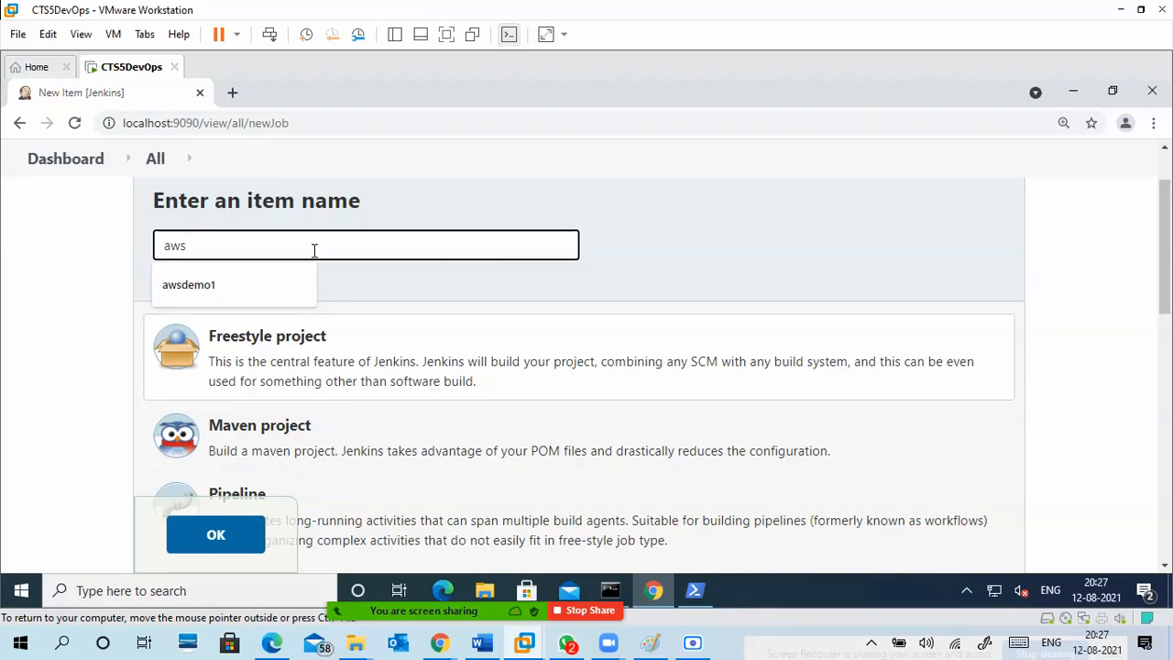
key(Down)
text(demo)
text(-p)
text(ithub)
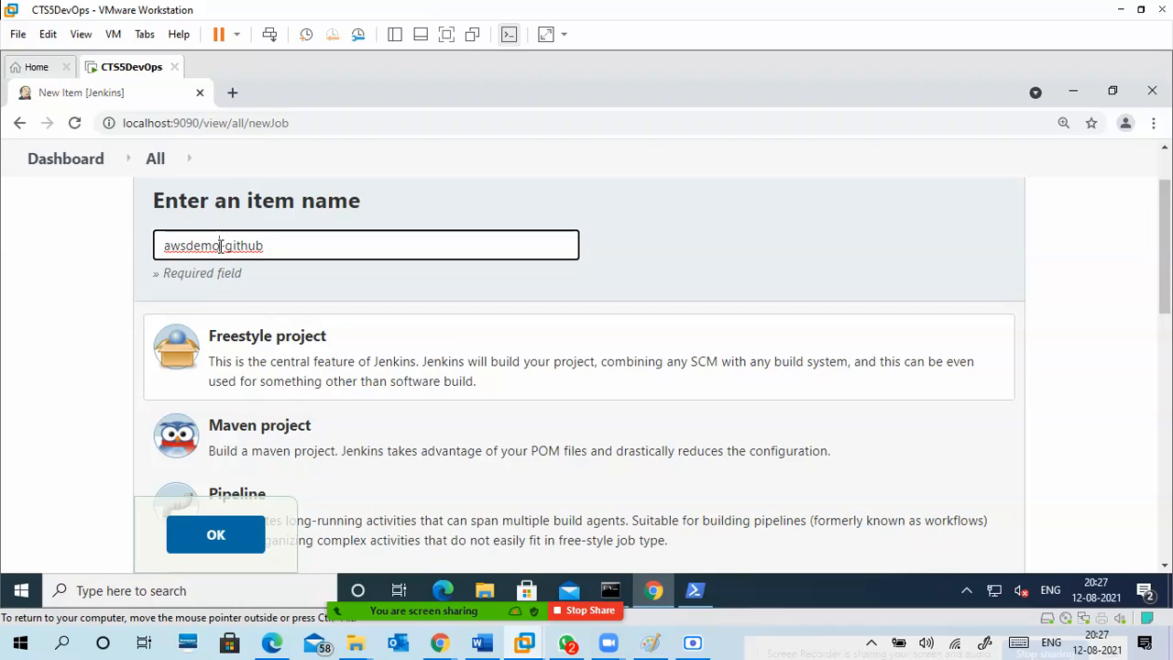
click(219, 245)
text(1)
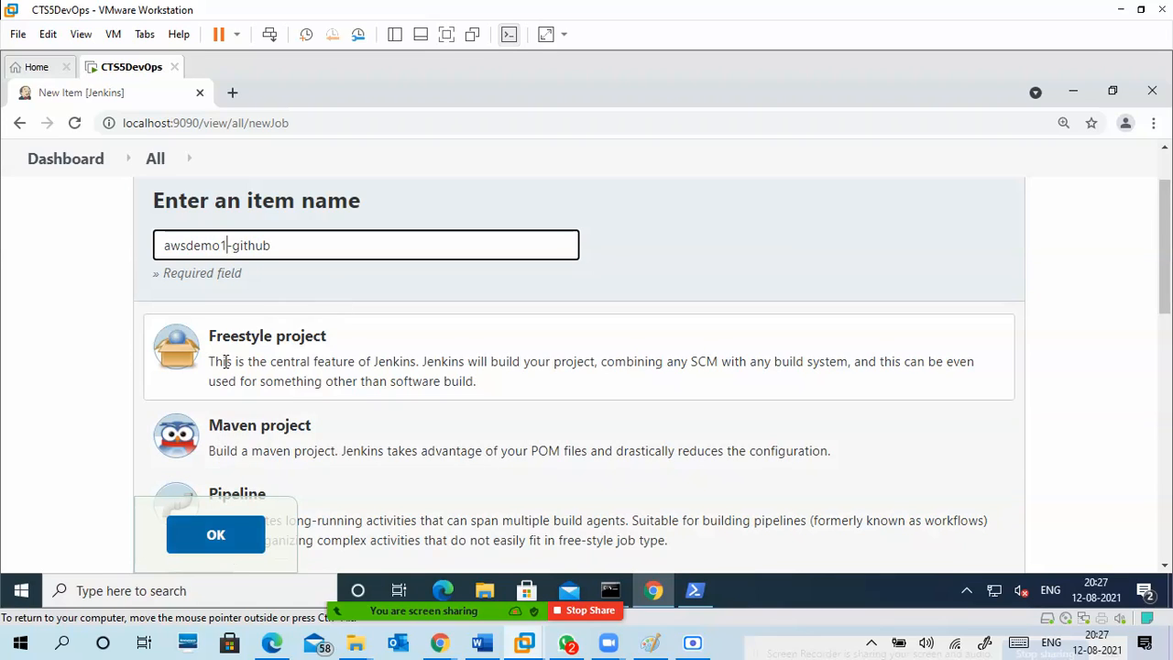
click(229, 535)
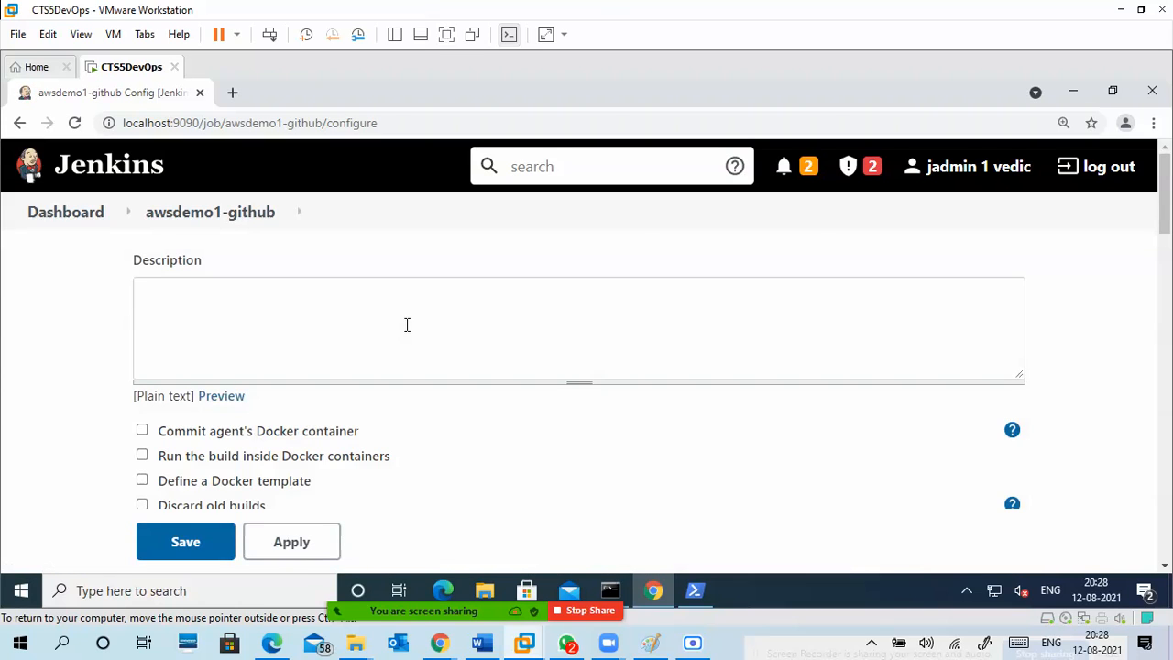
Enter "aws github python" as the description of the awsdemo1-github project.
click(405, 362)
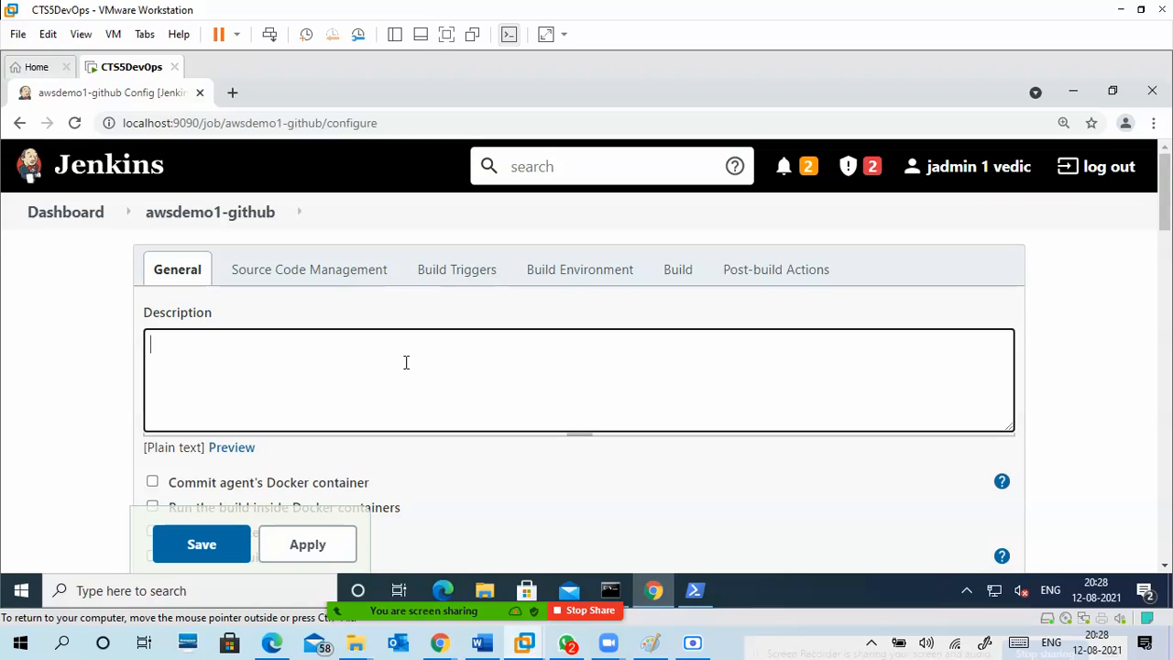
text(aws github python)
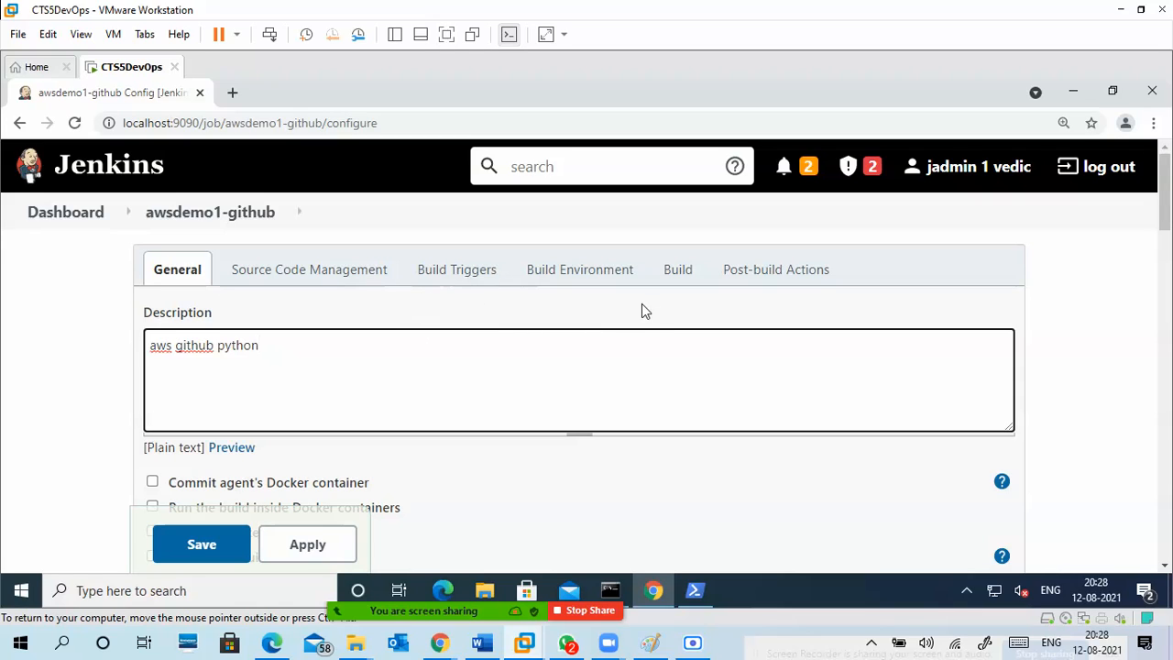
Choose Git as the project's source code management and bring its repository settings into view.
click(299, 276)
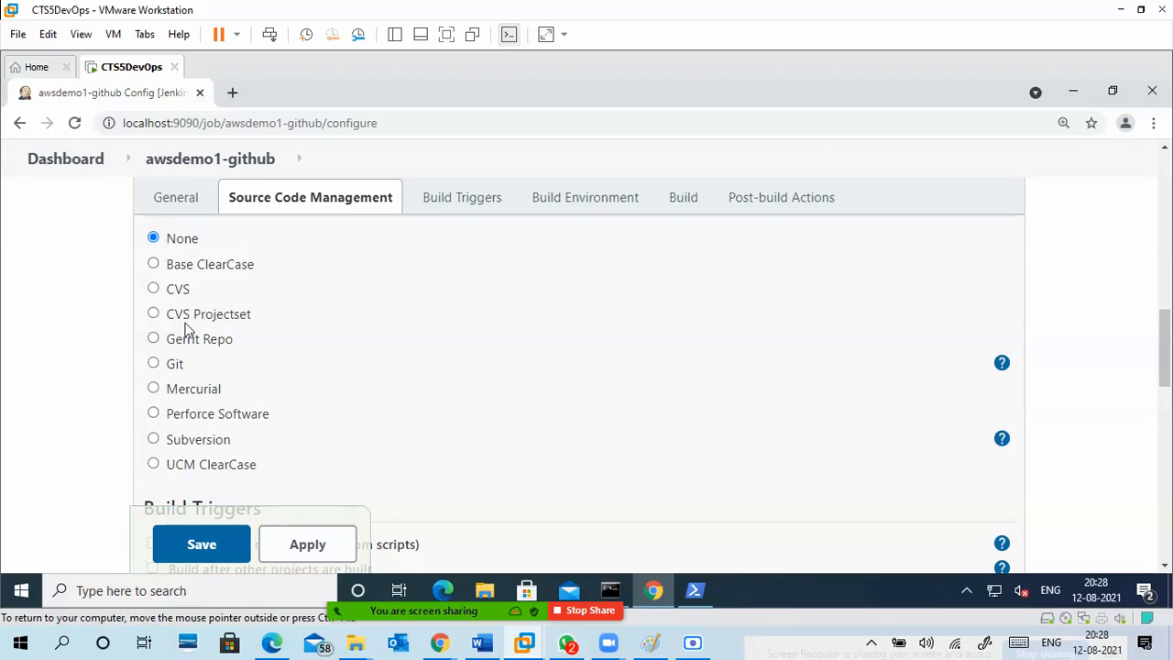
click(153, 364)
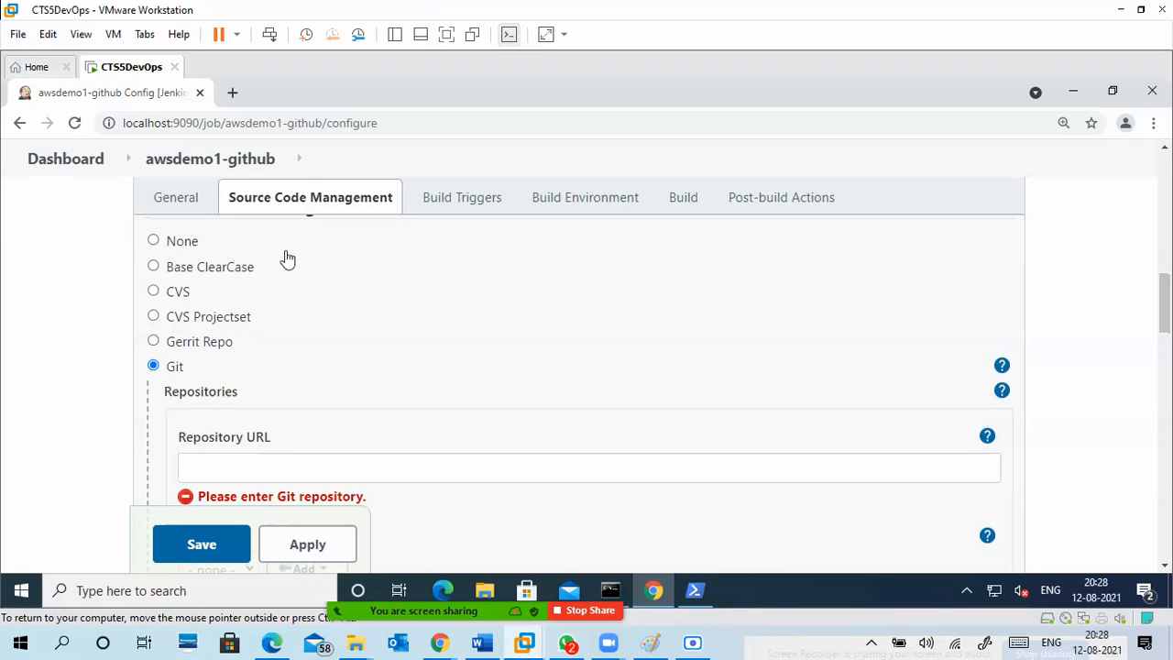
scroll(353, 351, down, 3)
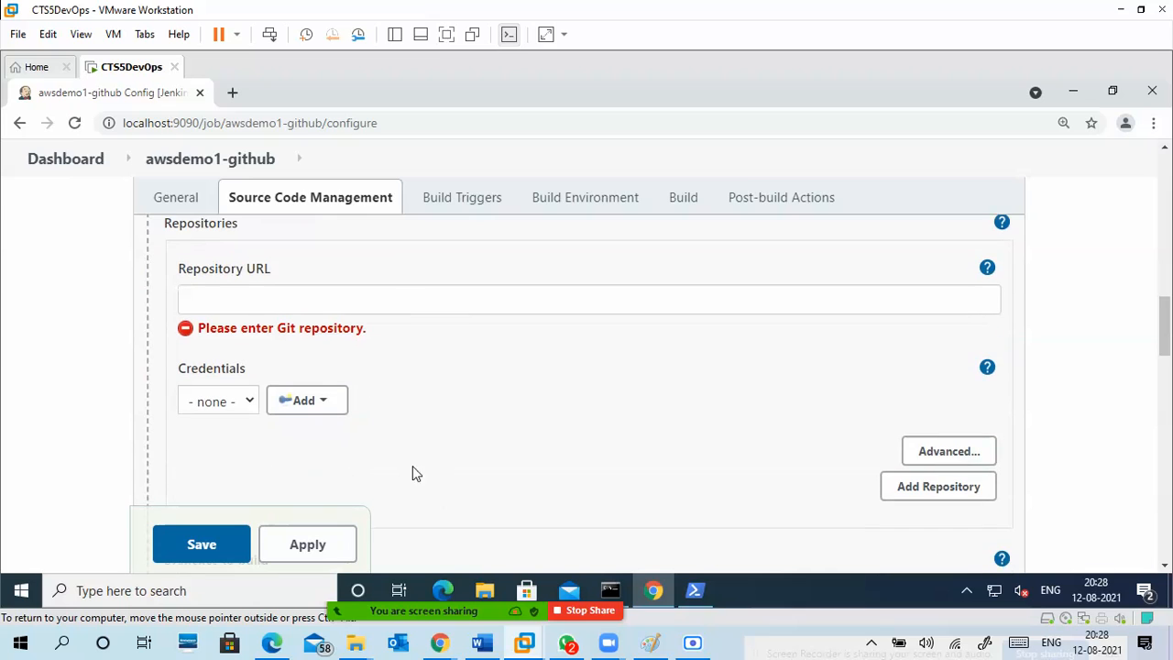
Switch to the host's Chrome and copy the HTTPS clone URL of the AWSDEVOPS1 repository.
mouse_move(440, 641)
click(410, 616)
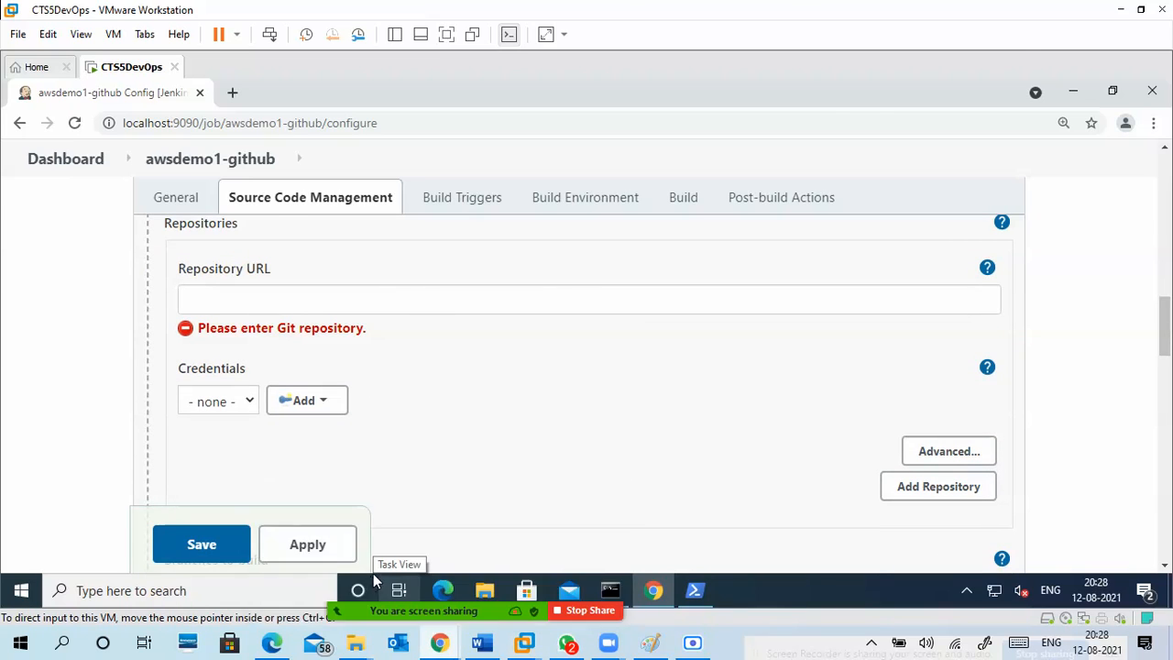
click(818, 202)
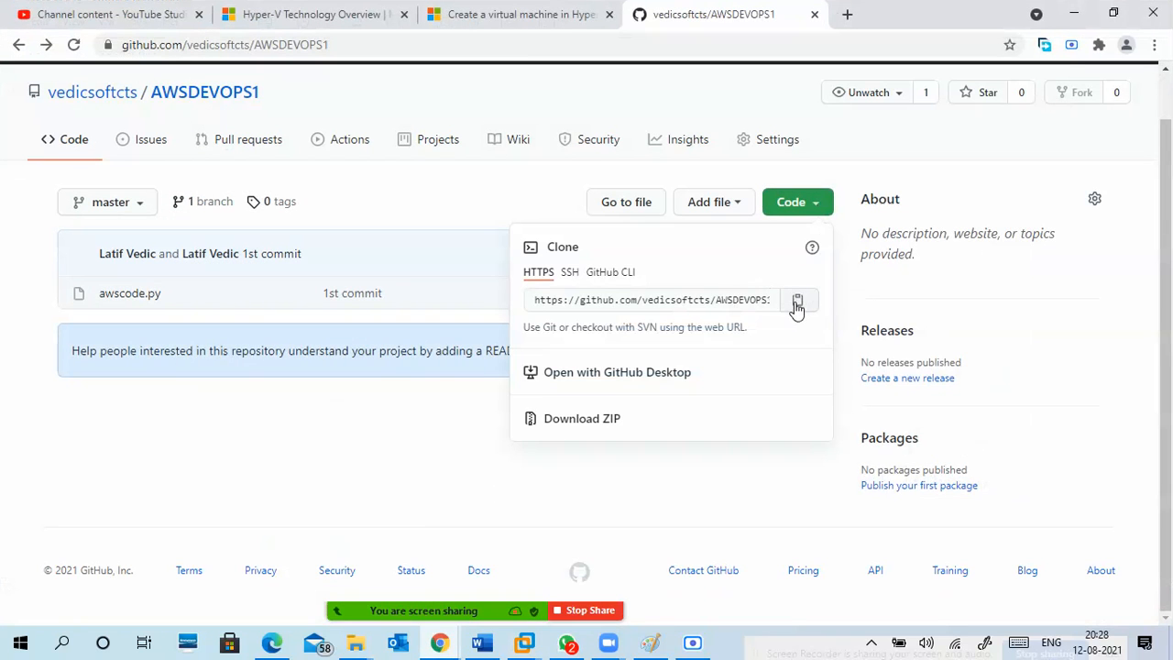
click(798, 303)
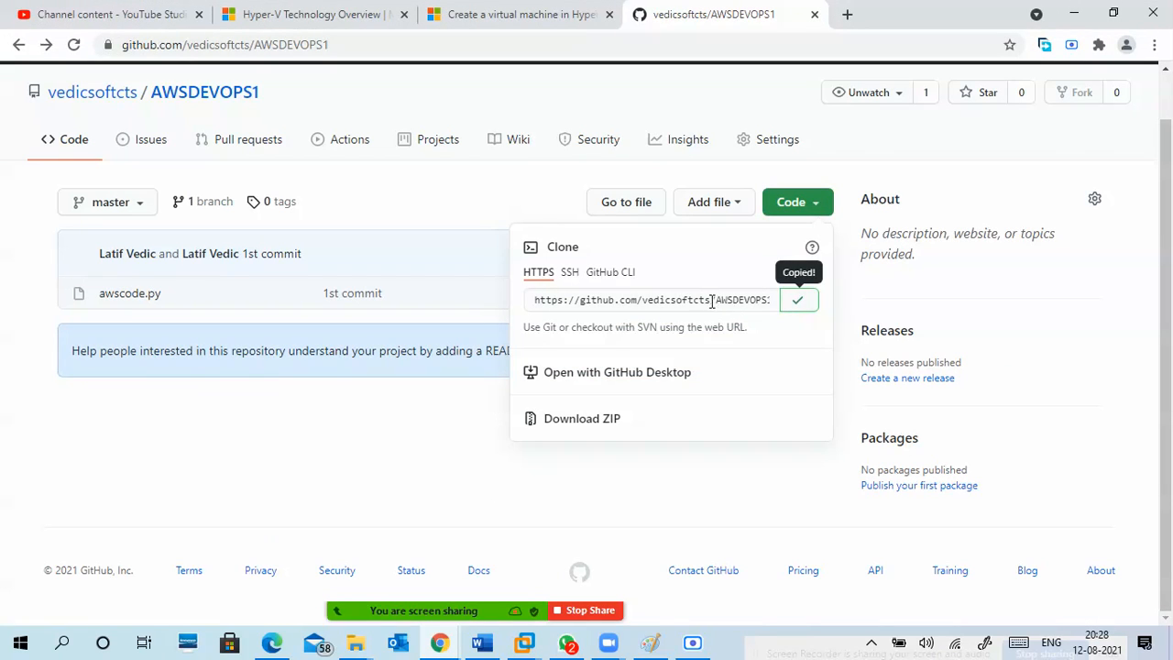
click(799, 304)
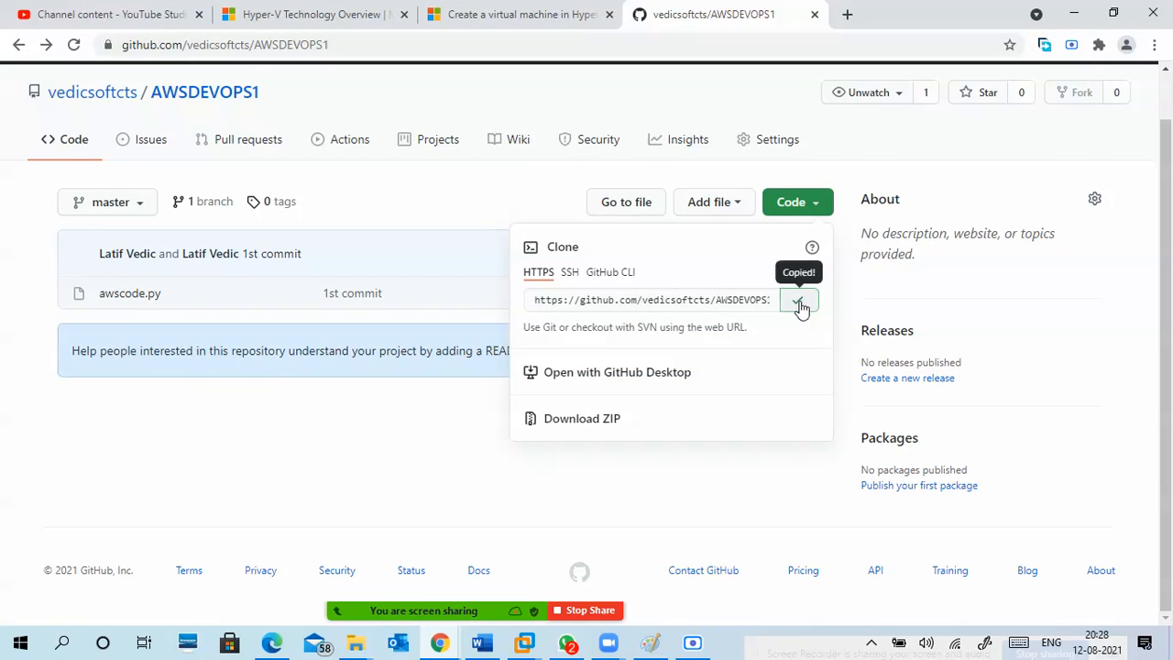
click(806, 207)
click(811, 211)
click(797, 299)
click(1073, 13)
click(311, 297)
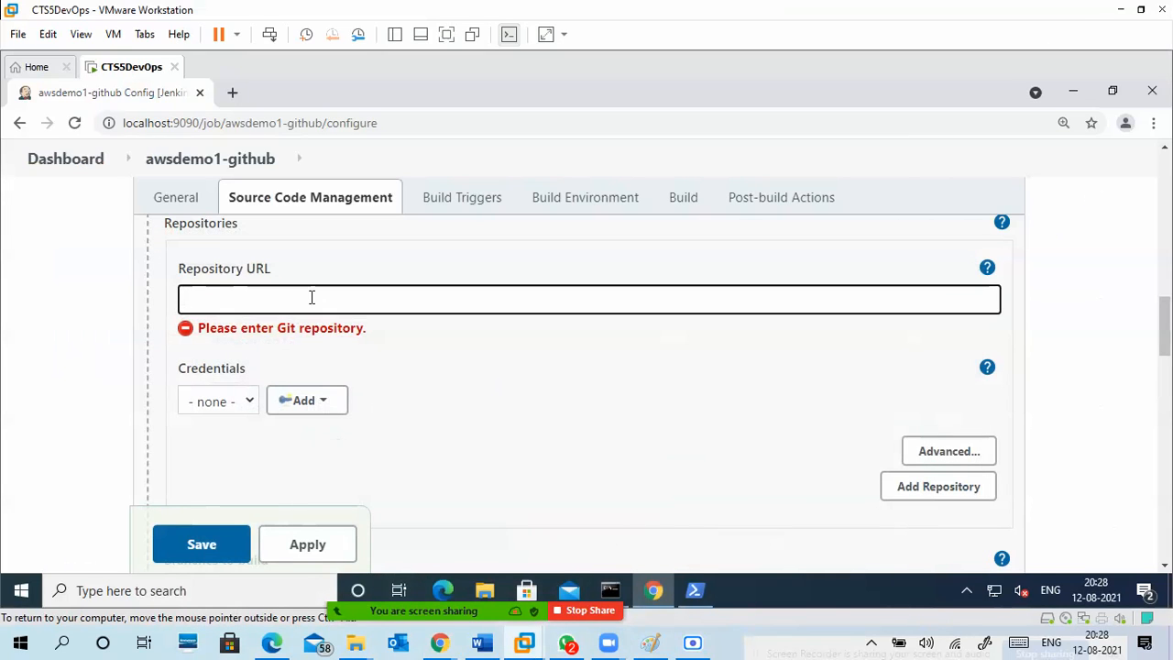
key(ctrl+v)
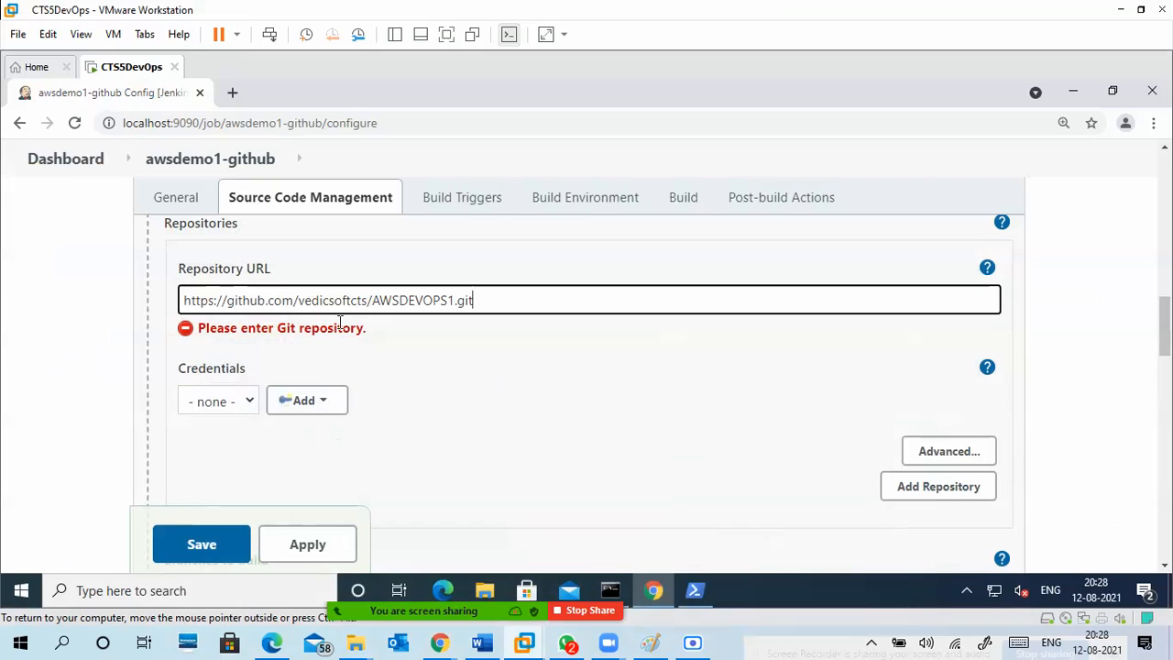
click(473, 376)
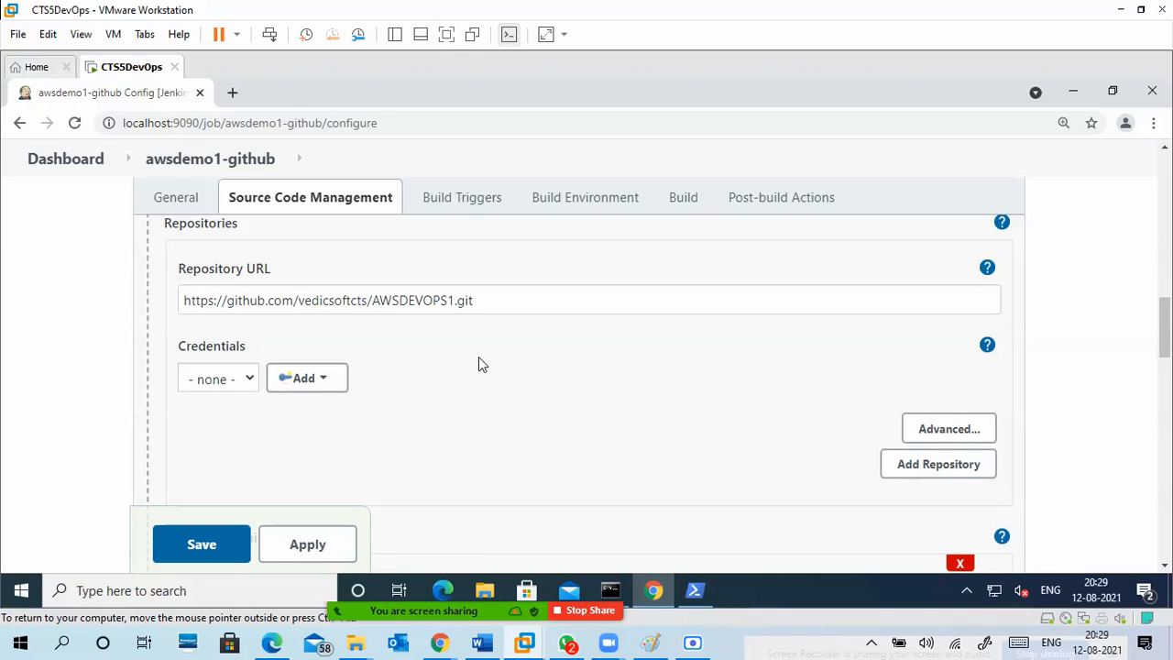
Review the entered repository URL, the branch settings and the available Git credentials, leaving credentials at none.
drag(473, 301, 180, 302)
click(462, 383)
scroll(468, 387, up, 1)
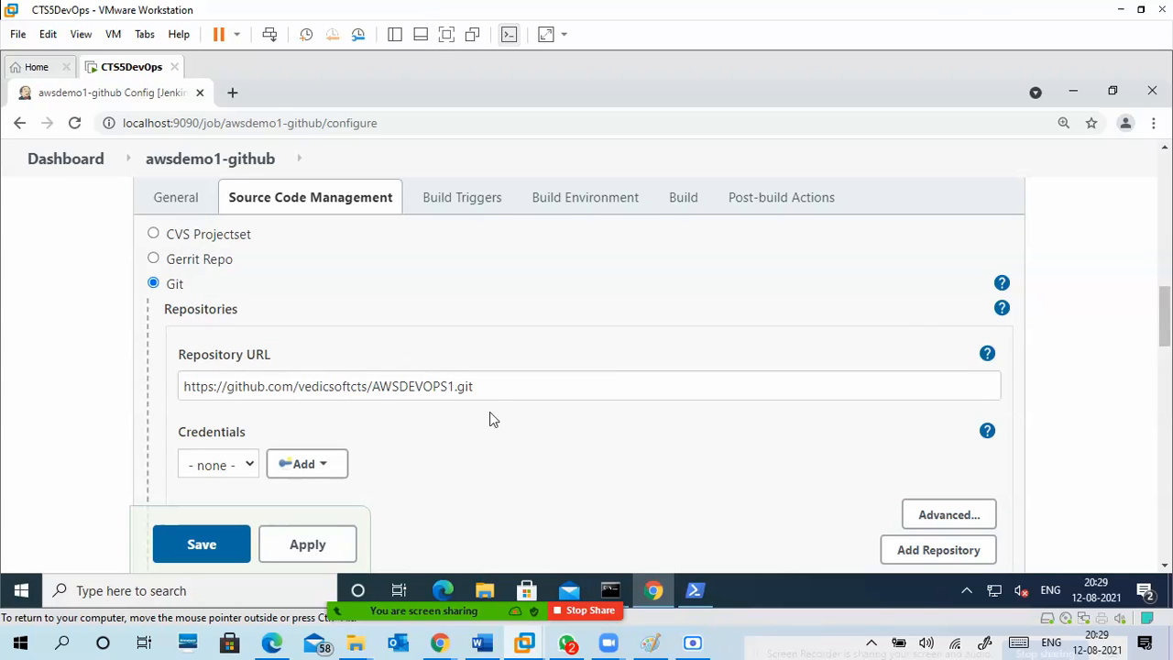
scroll(505, 418, down, 2)
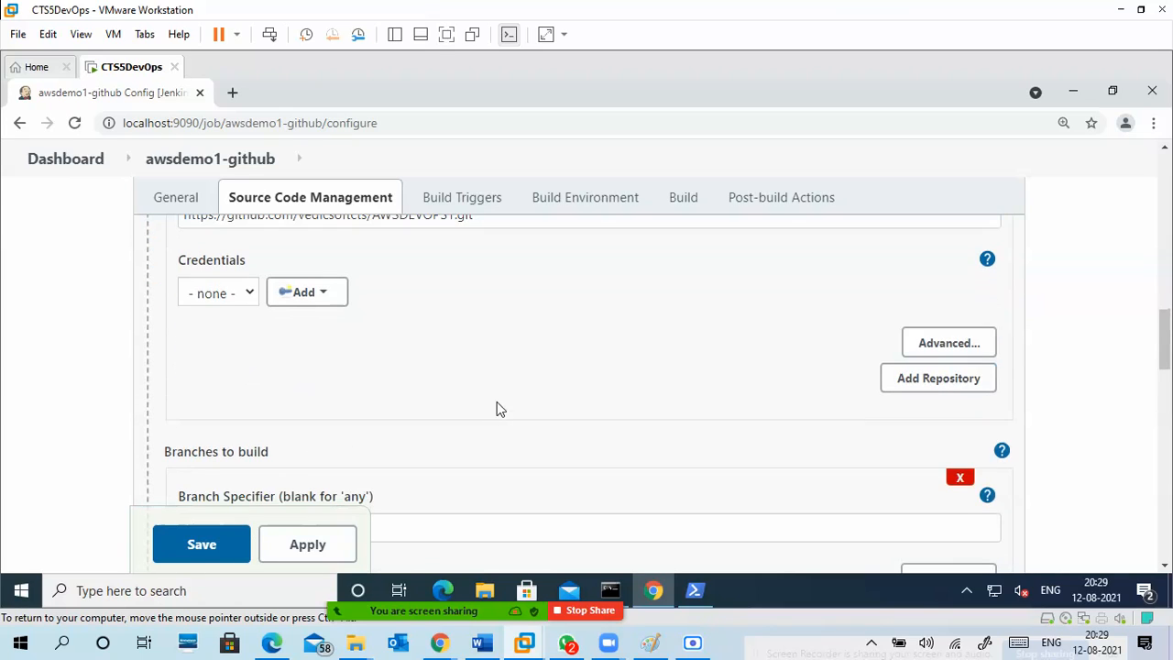
scroll(502, 388, up, 1)
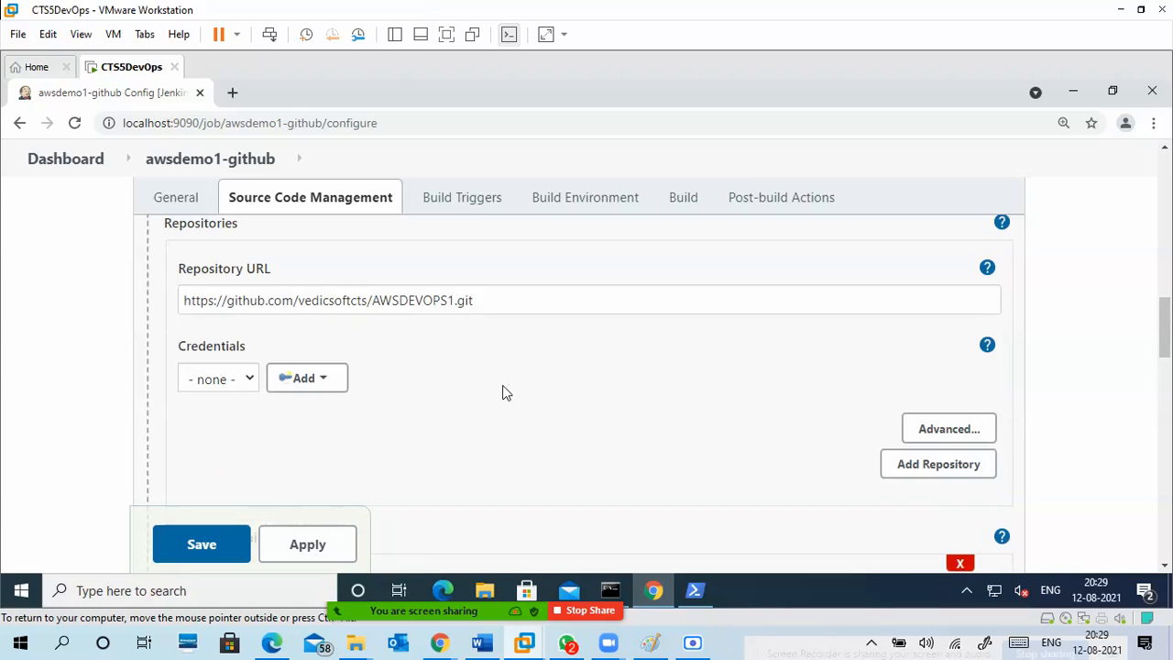
click(249, 382)
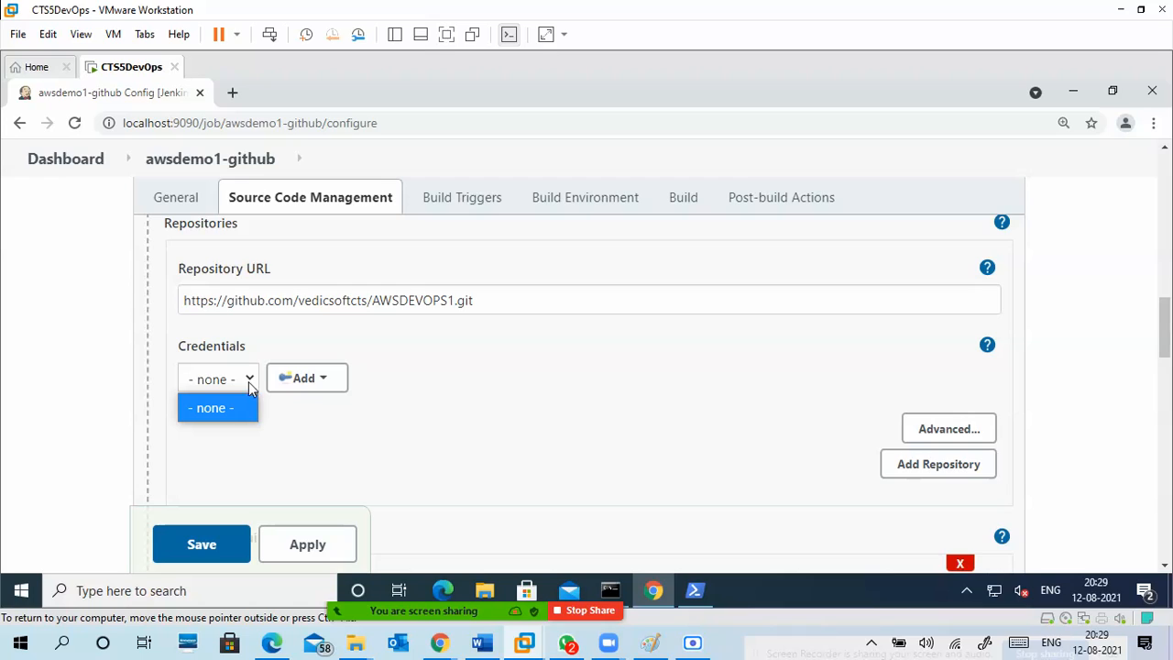
click(334, 390)
click(497, 381)
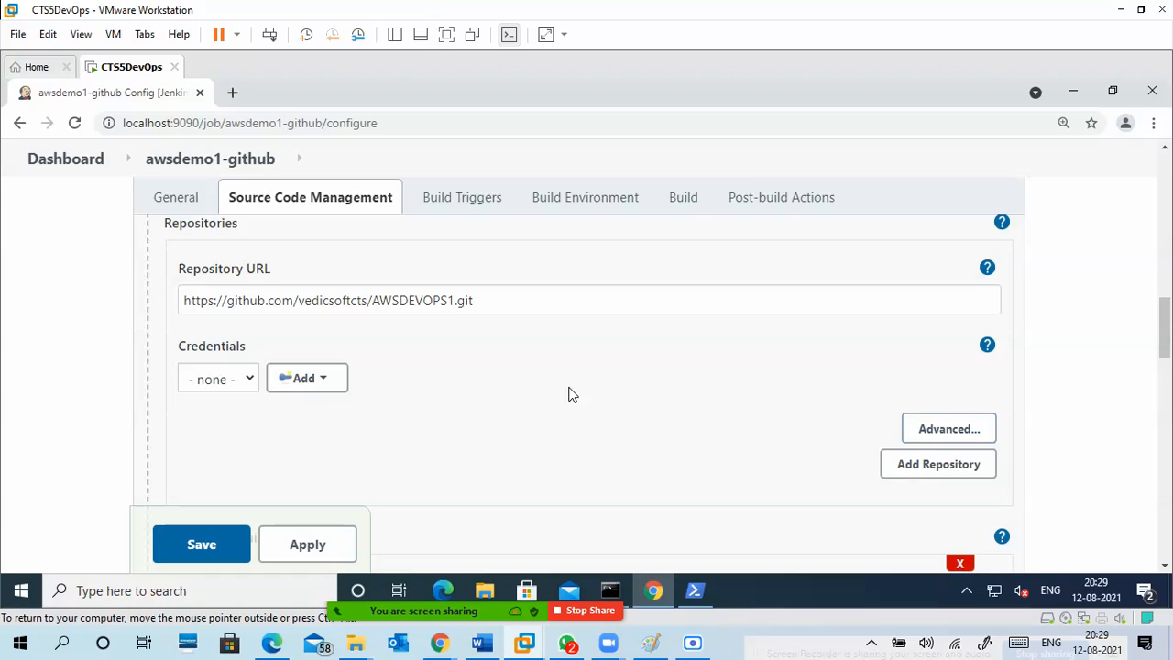
Look over the build triggers, and in the build environment settings enable adding timestamps to the console output.
click(484, 205)
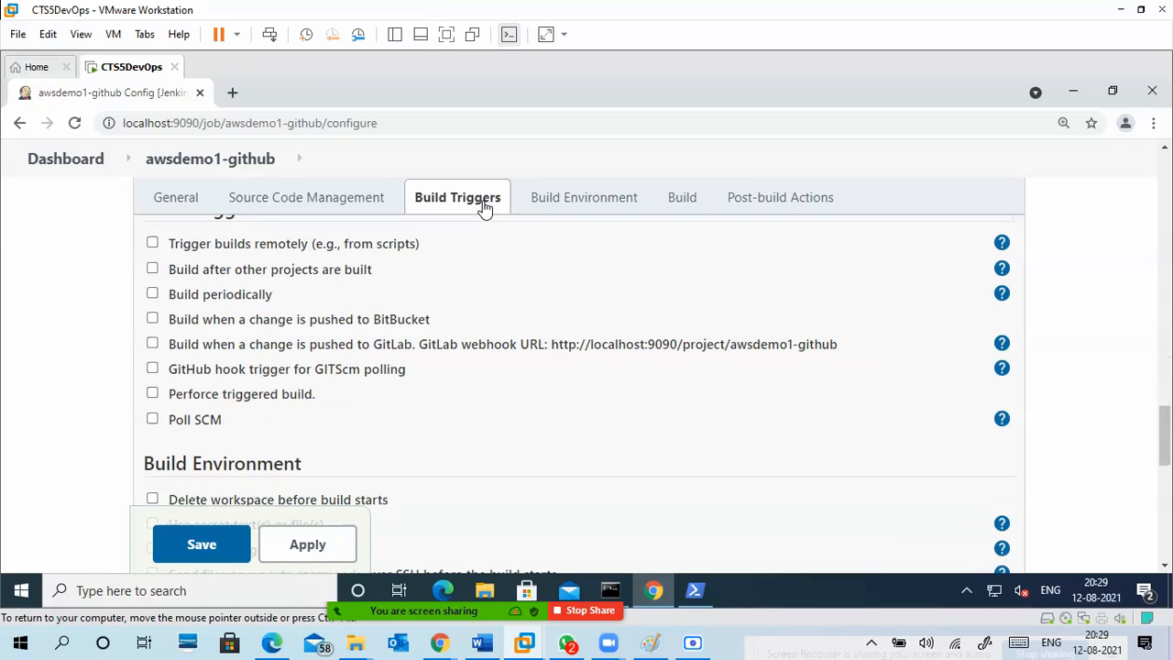
click(559, 206)
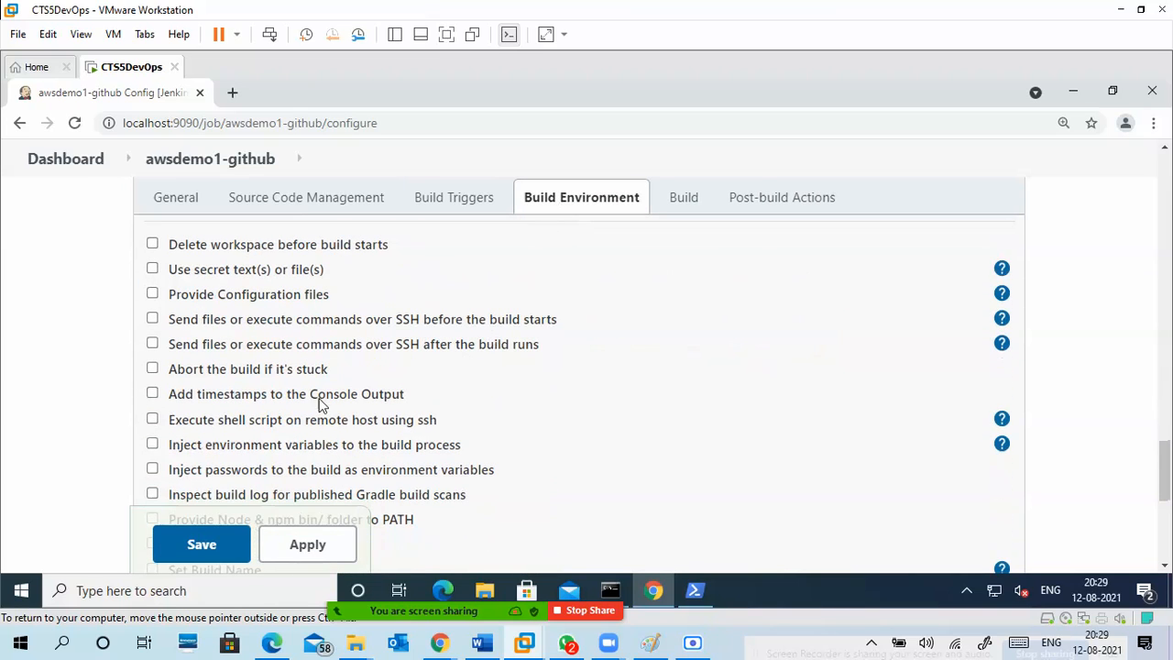
click(152, 394)
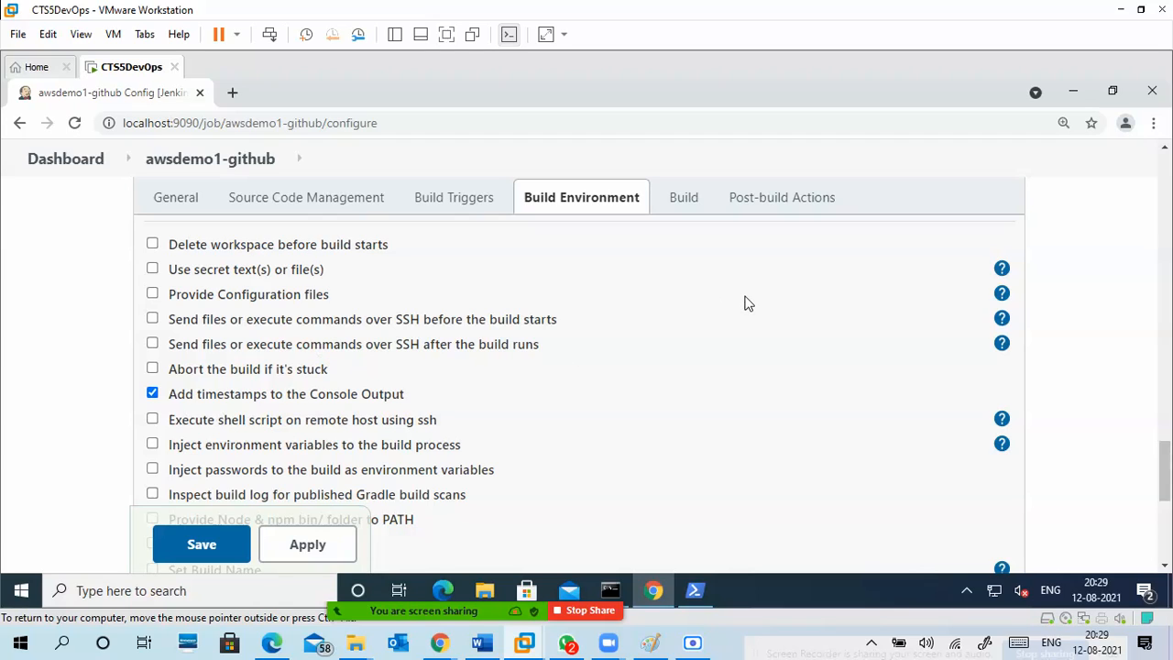
Add an Execute Windows batch command build step to the awsdemo1-github project.
click(683, 200)
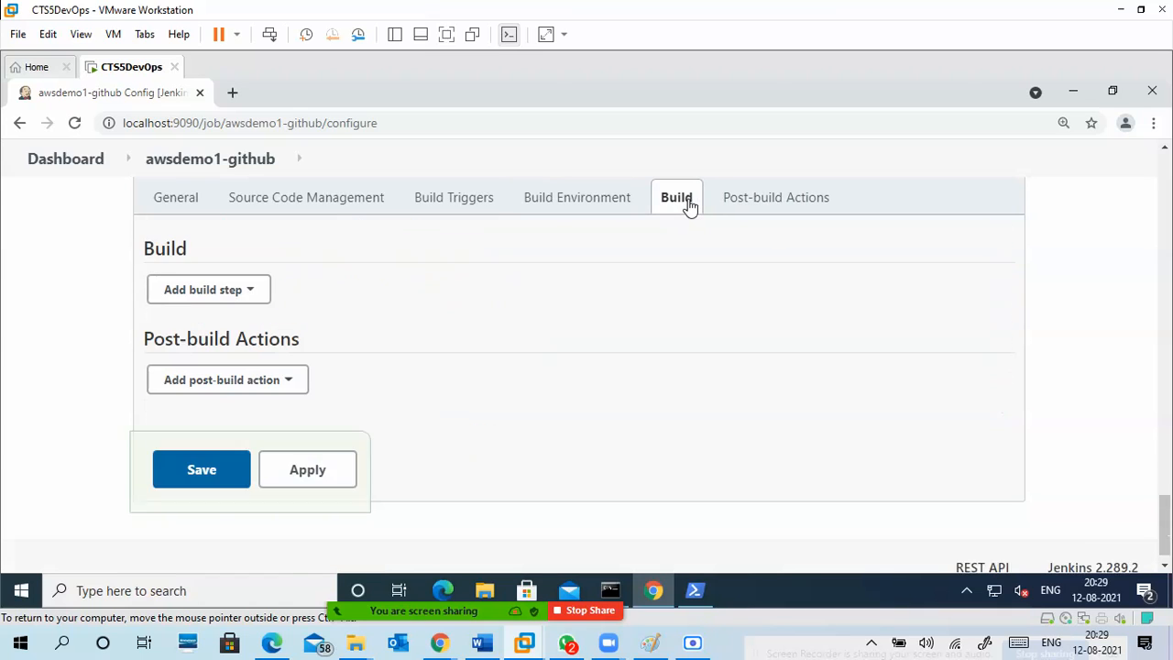
click(186, 200)
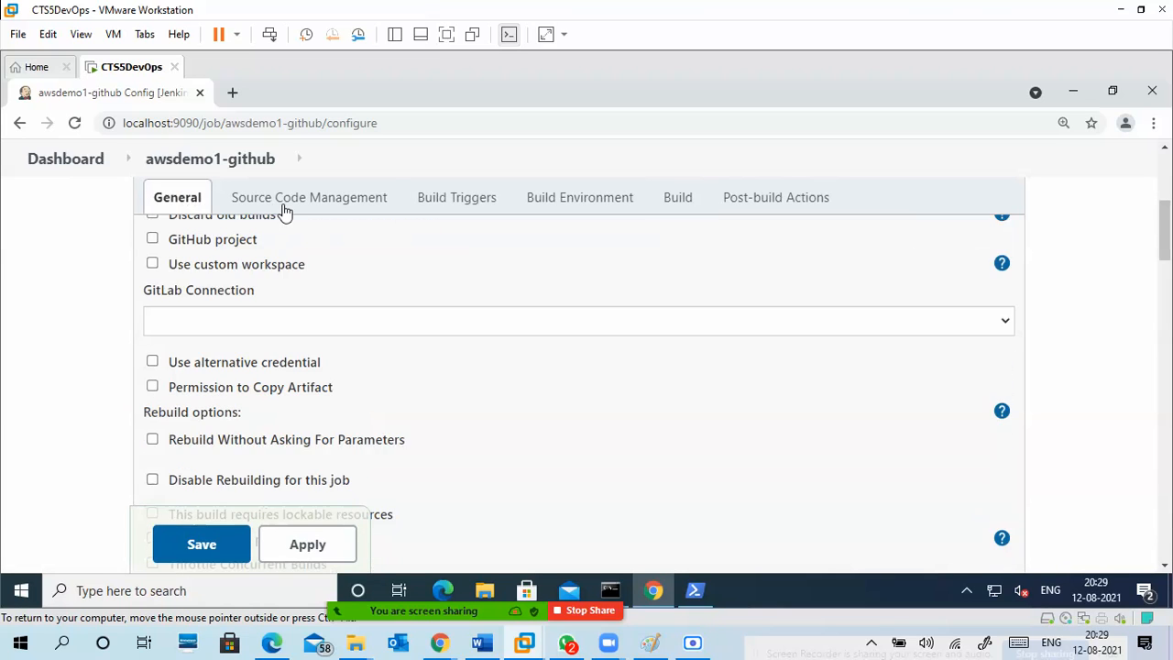
click(309, 200)
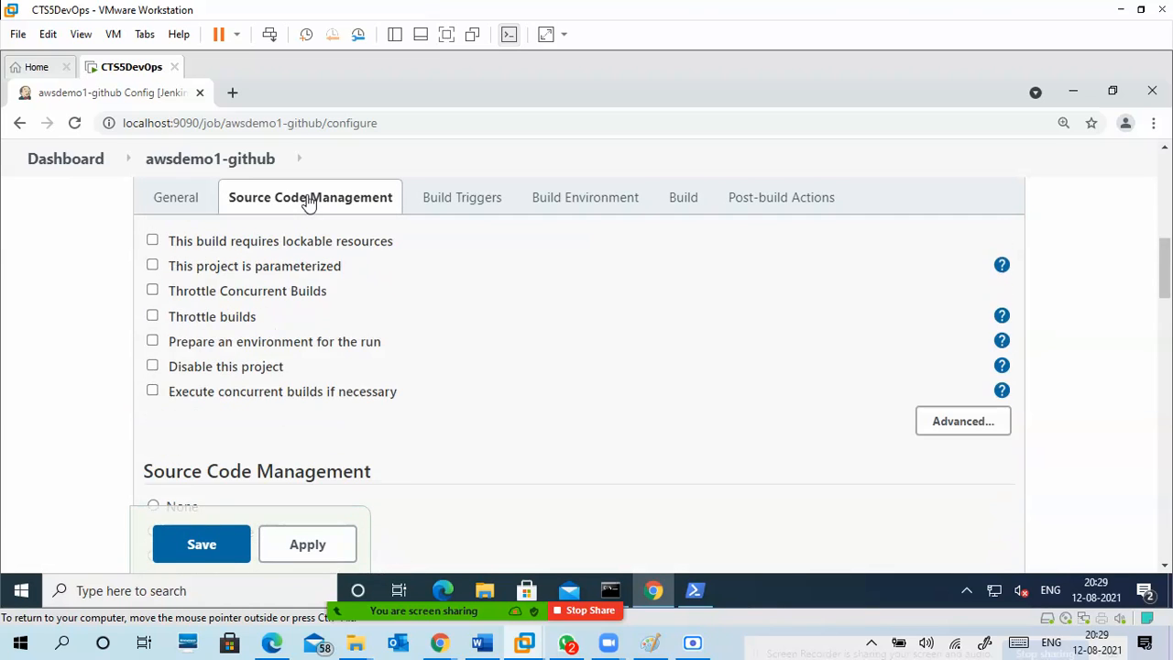
click(682, 203)
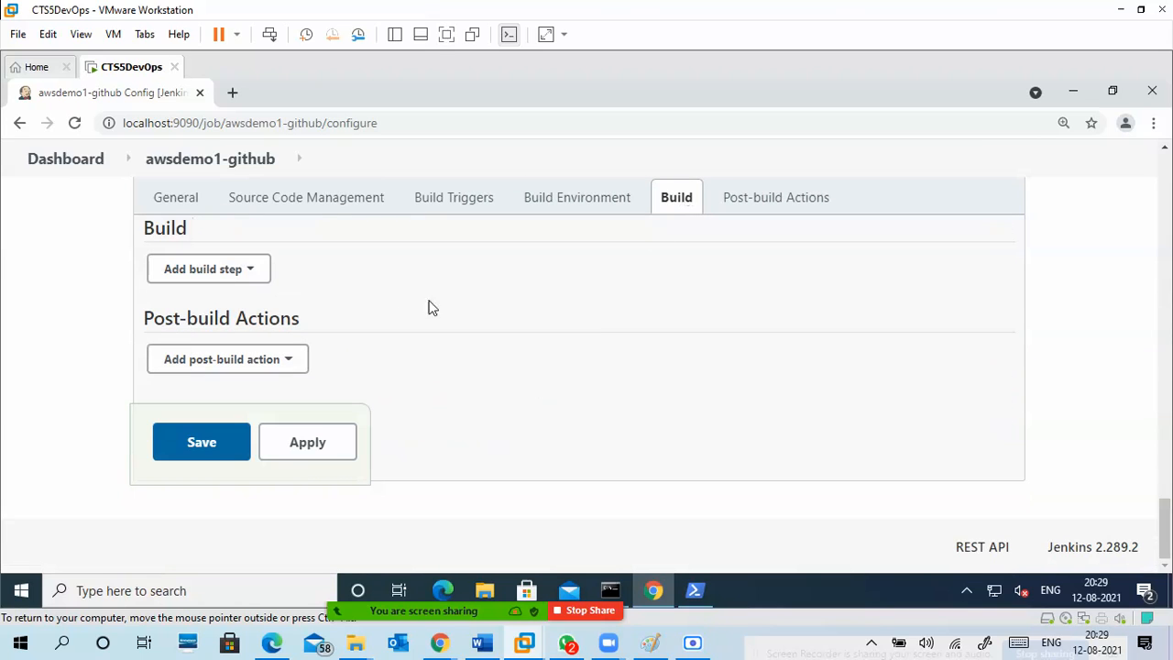
click(236, 278)
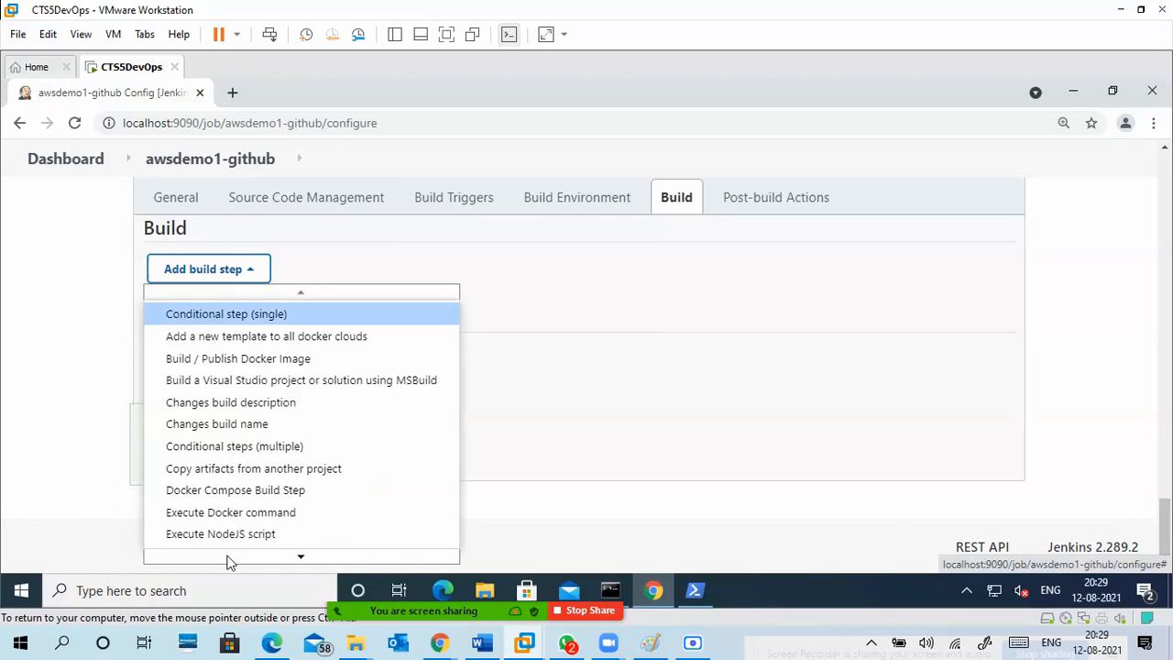
mouse_move(229, 560)
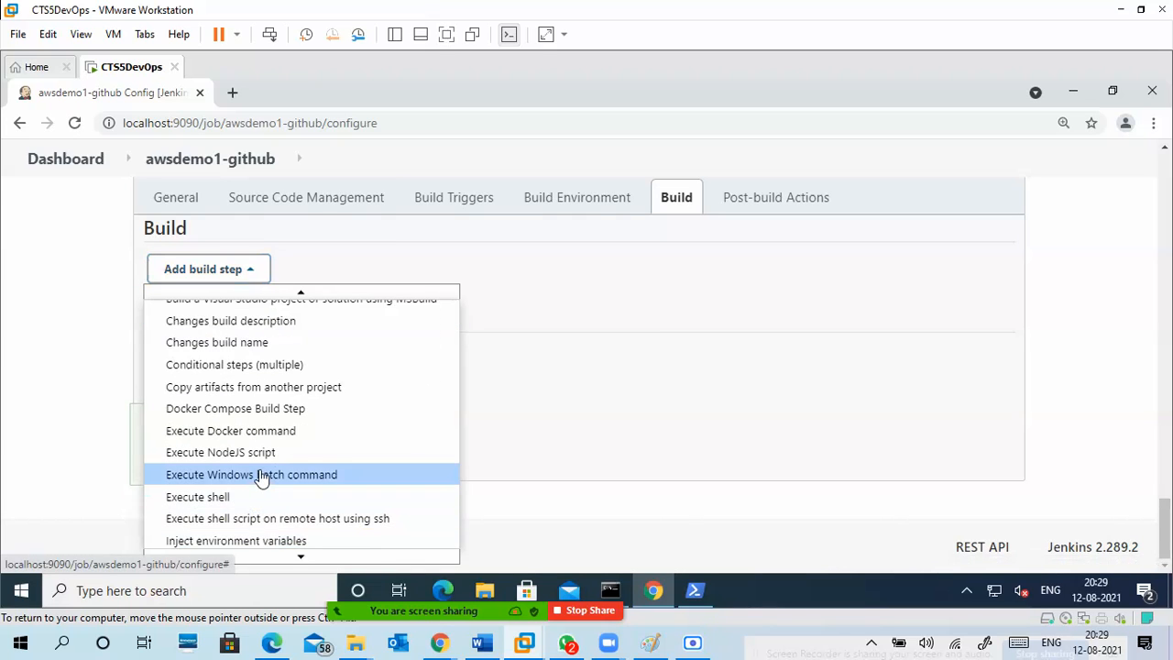
click(261, 475)
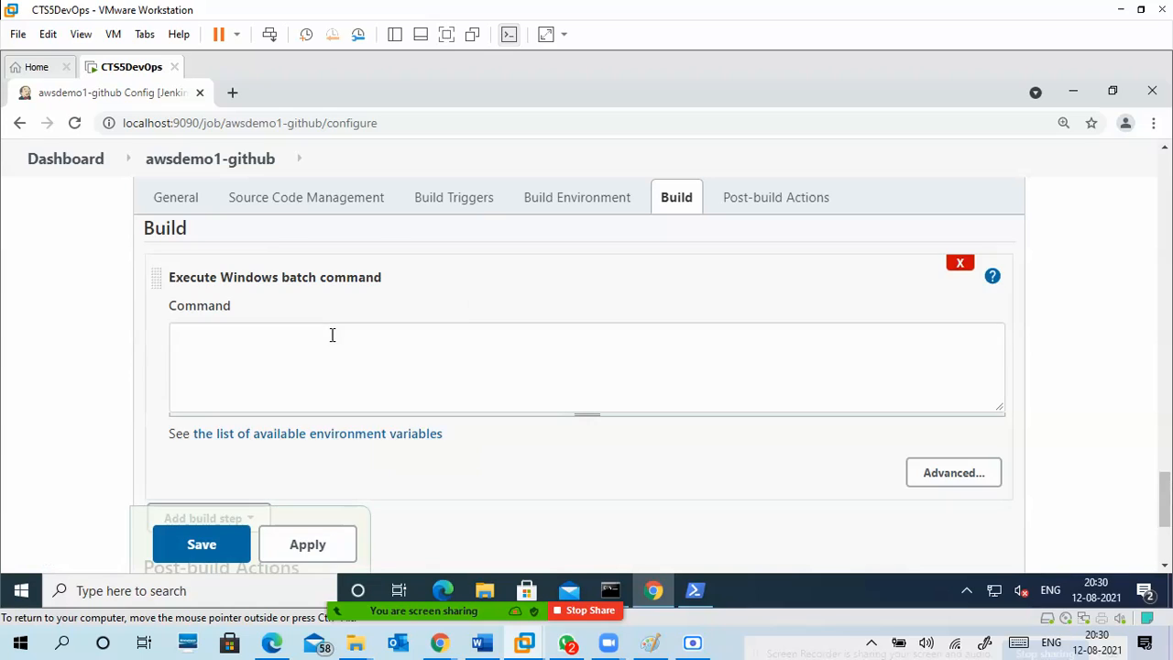
Enter "python aws" in the batch command of the new build step.
click(330, 335)
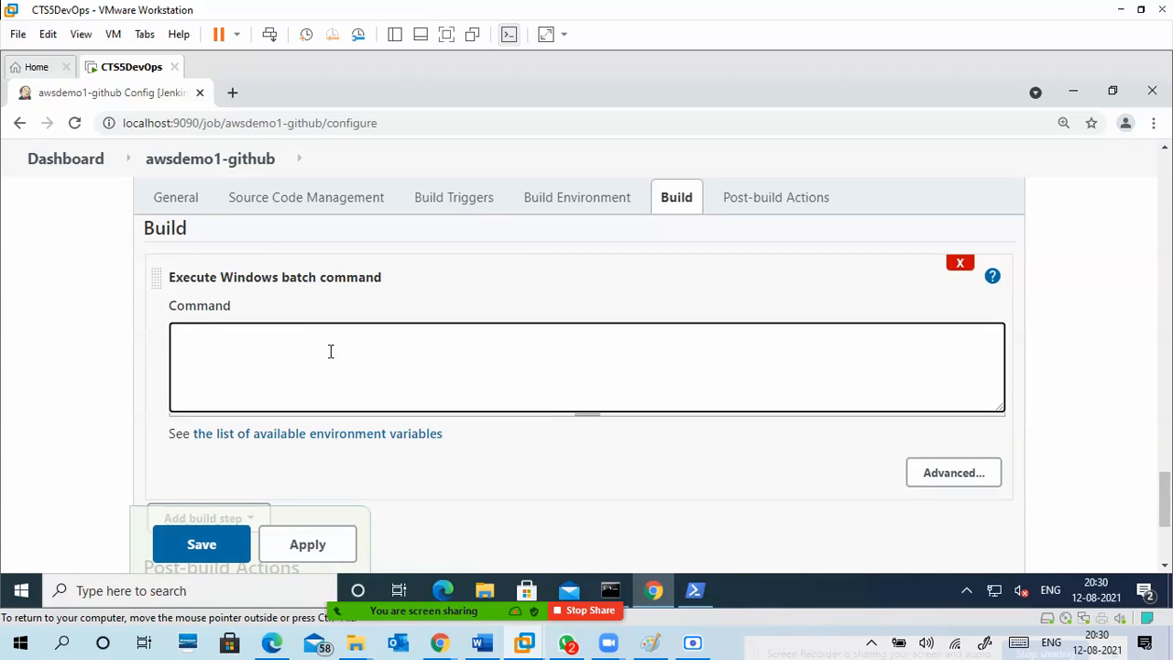
text(python p)
key(BackSpace)
text(aws)
Look up the script on the AWSDEVOPS1 GitHub page in the host's Chrome and copy its file name, awscode.py.
click(695, 592)
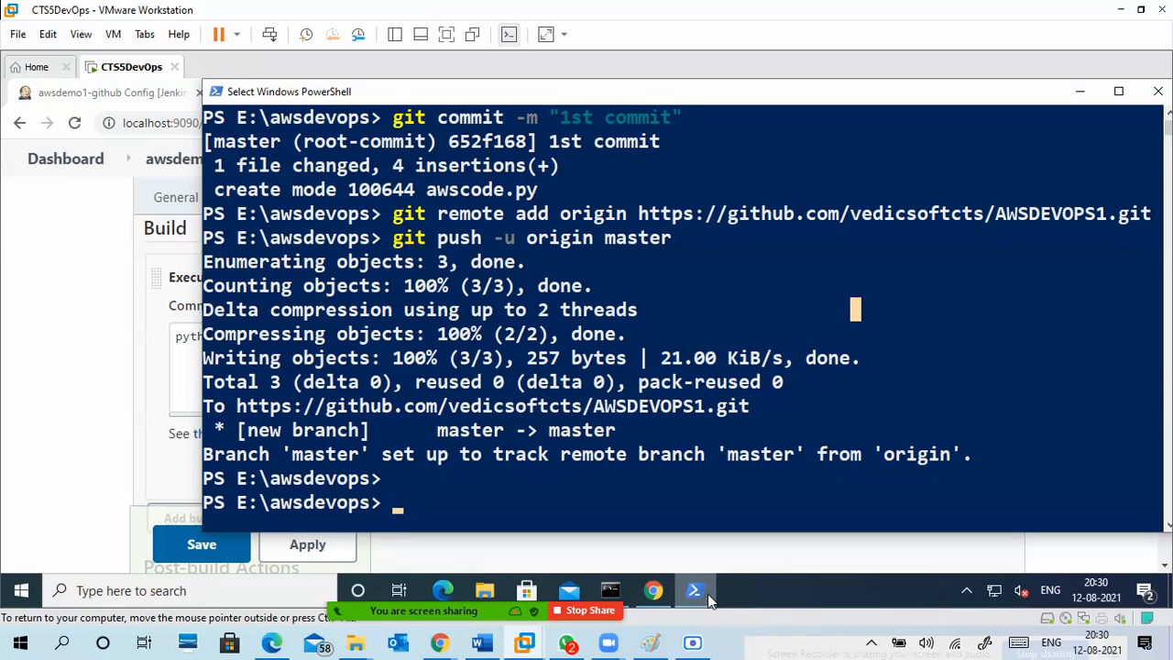
click(707, 594)
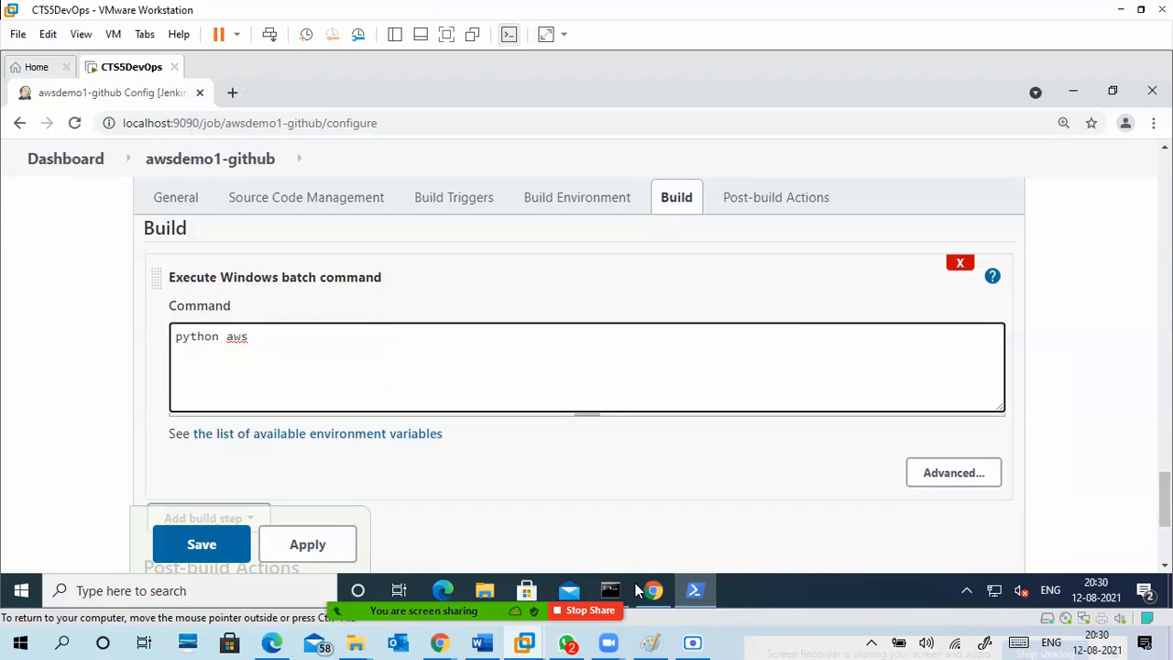
mouse_move(476, 621)
mouse_move(440, 643)
click(343, 559)
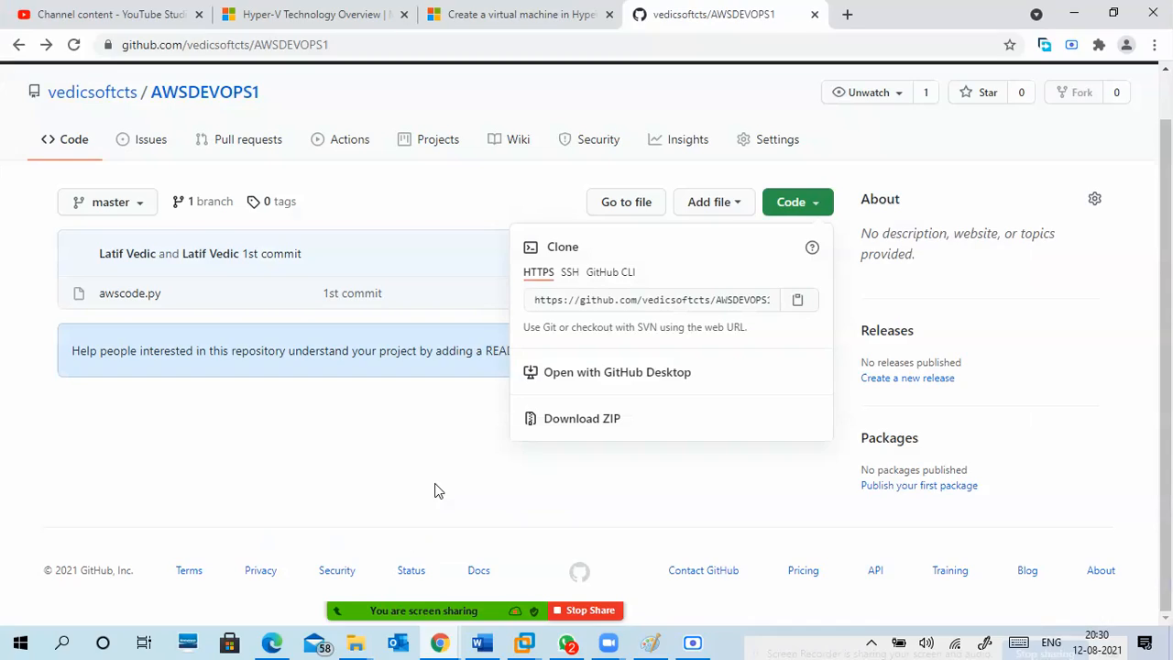
click(103, 303)
drag(186, 300, 101, 305)
key(ctrl+c)
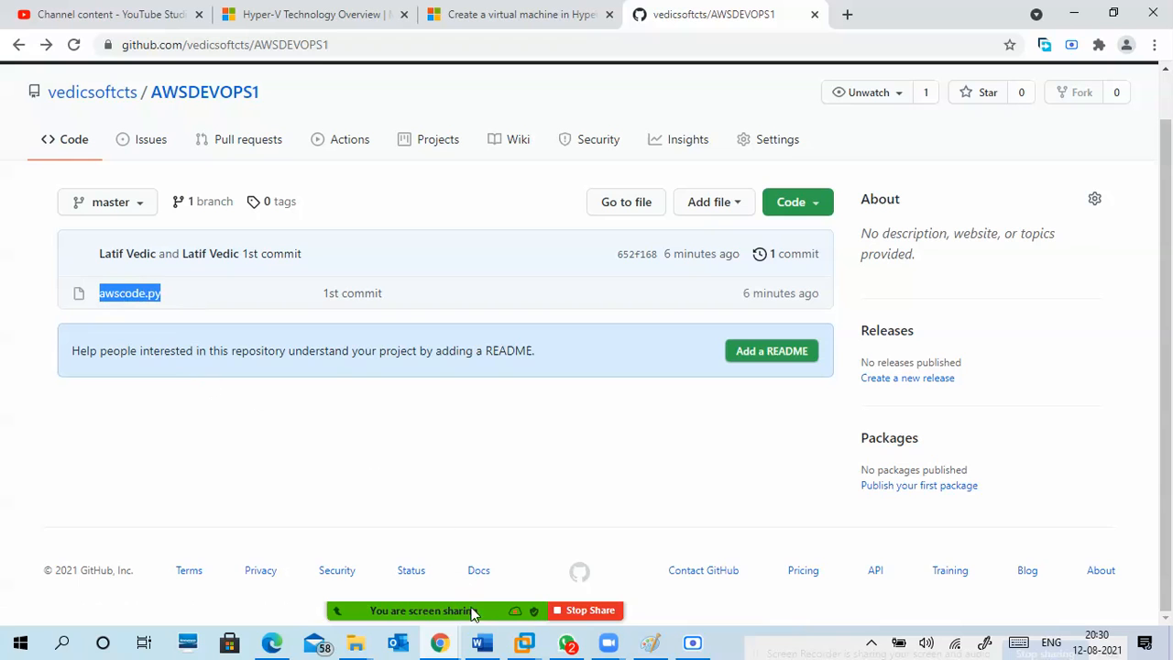
Return to the Jenkins configuration in the virtual machine and complete the batch command as "python awscode.py".
mouse_move(524, 643)
click(613, 550)
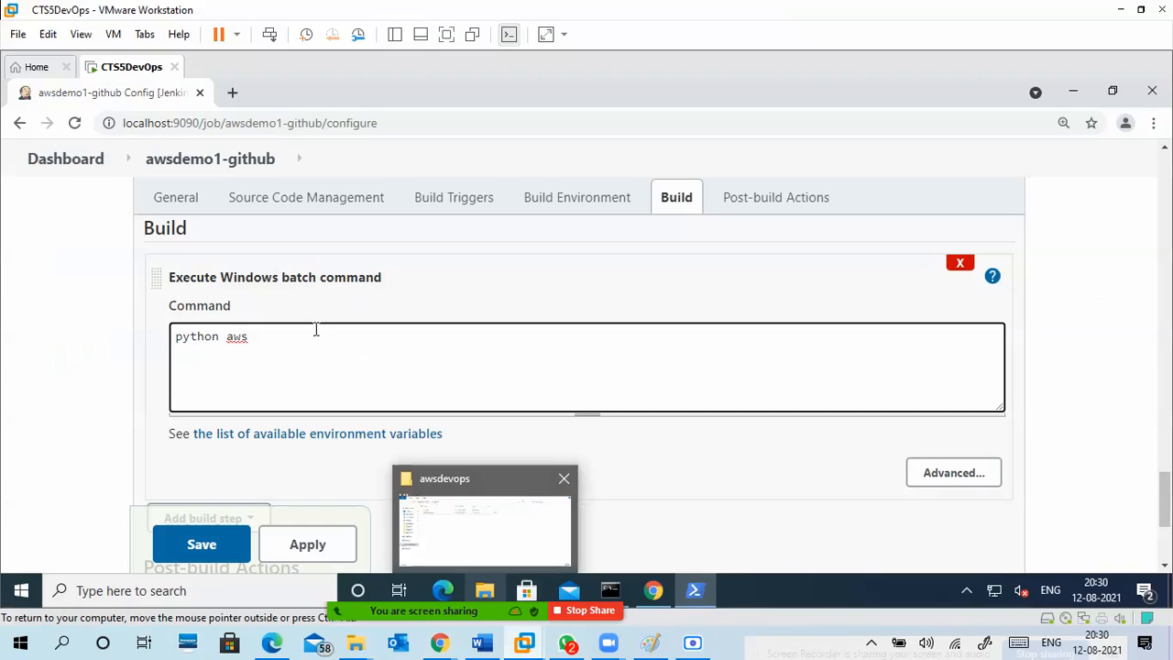
drag(247, 338, 223, 338)
key(ctrl+v)
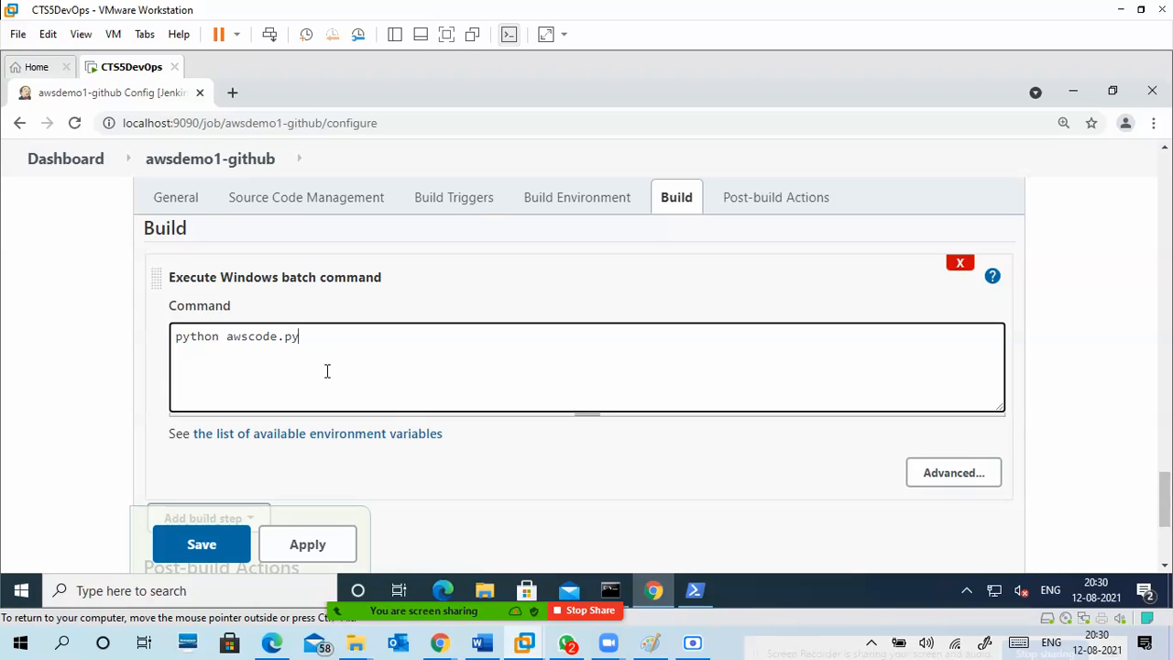
Save the project configuration and check the Jenkins server log in the Command Prompt window.
click(202, 546)
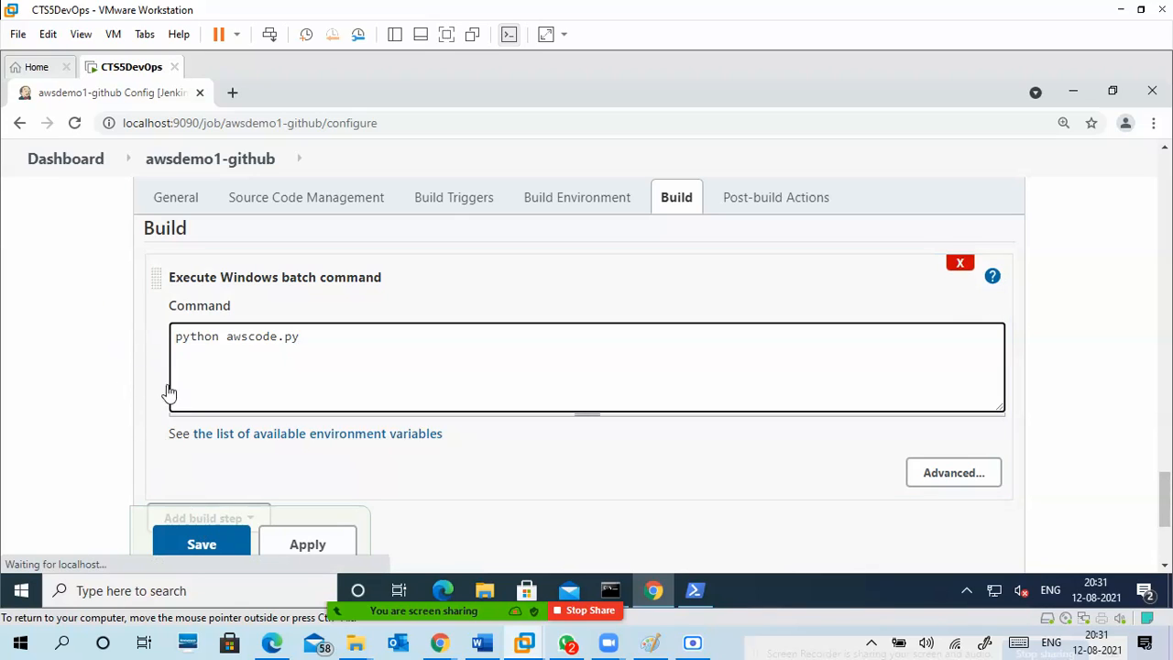
click(616, 584)
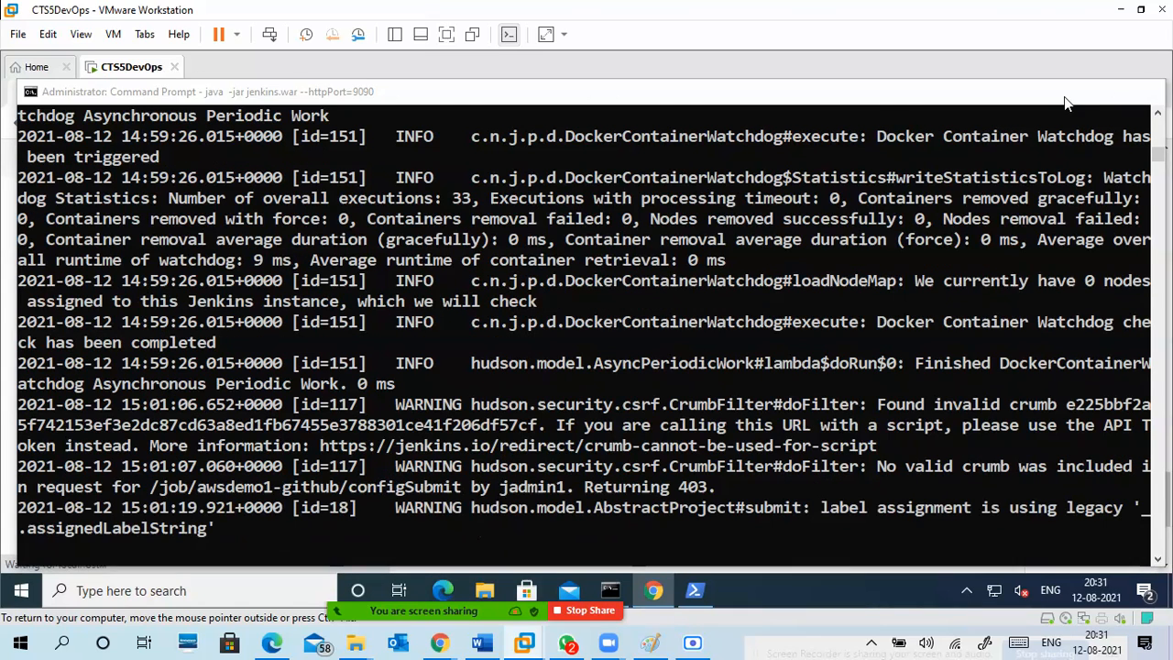
click(1067, 92)
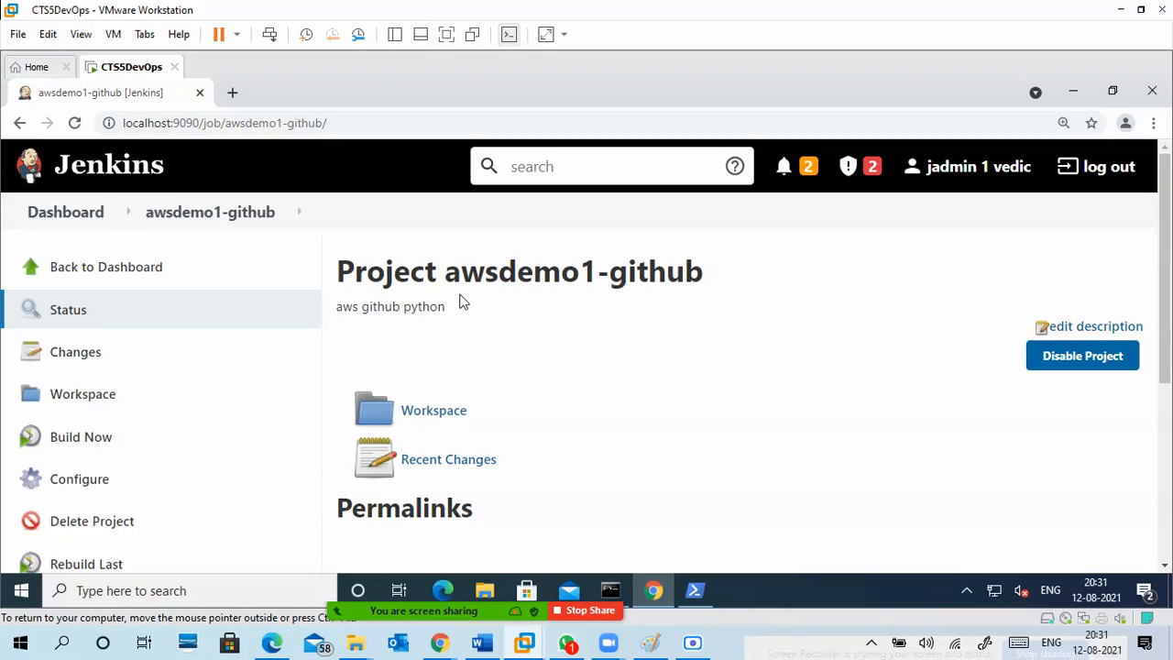
Start a build of awsdemo1-github and open the console output of build #1.
scroll(477, 307, down, 2)
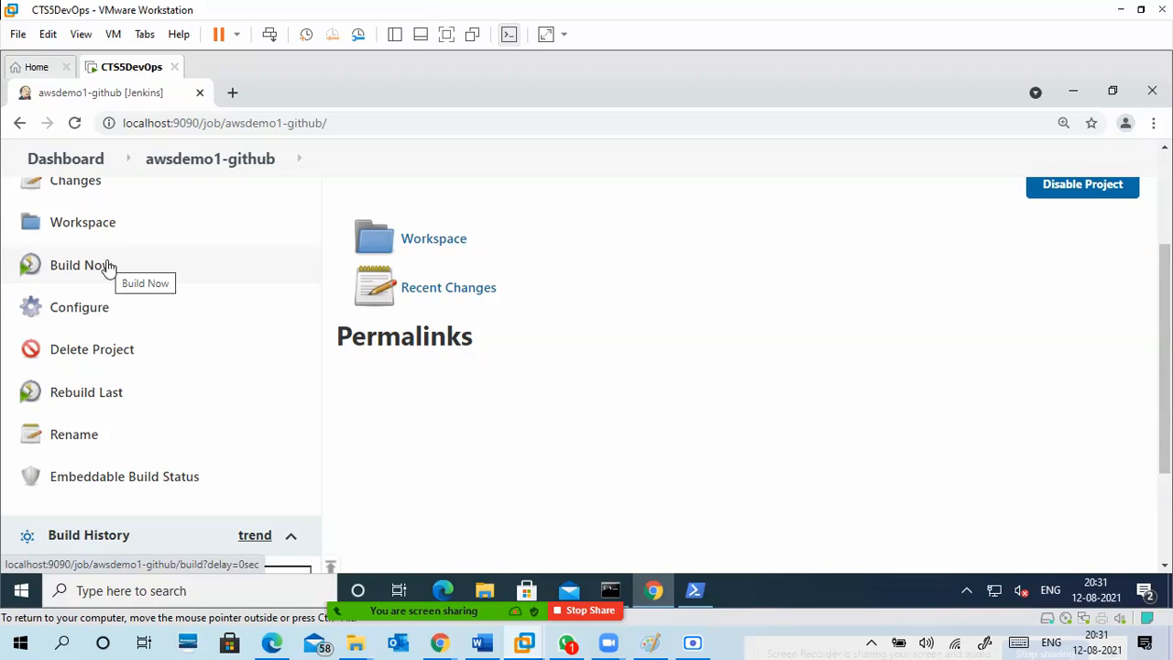
click(105, 265)
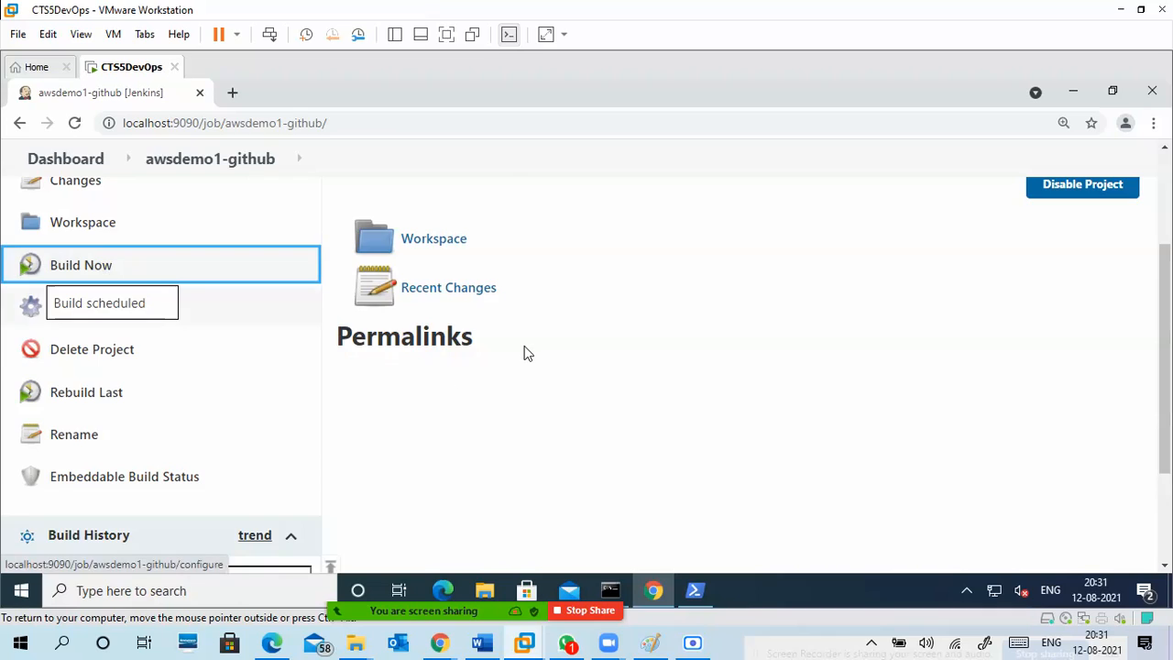
scroll(527, 353, down, 2)
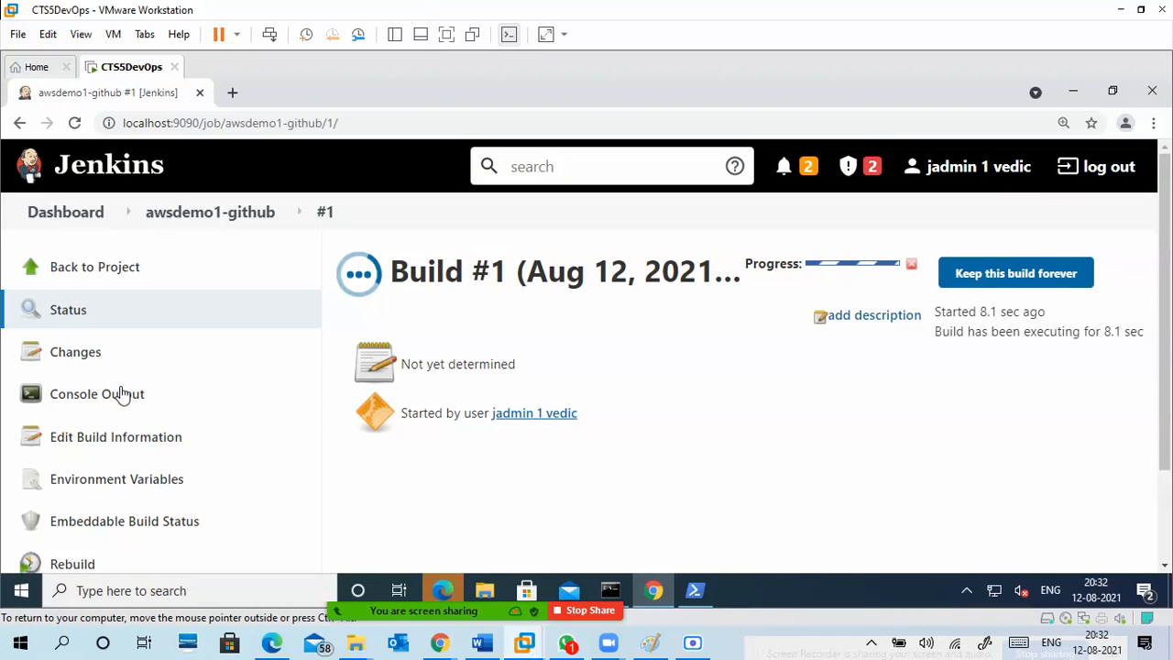
click(122, 393)
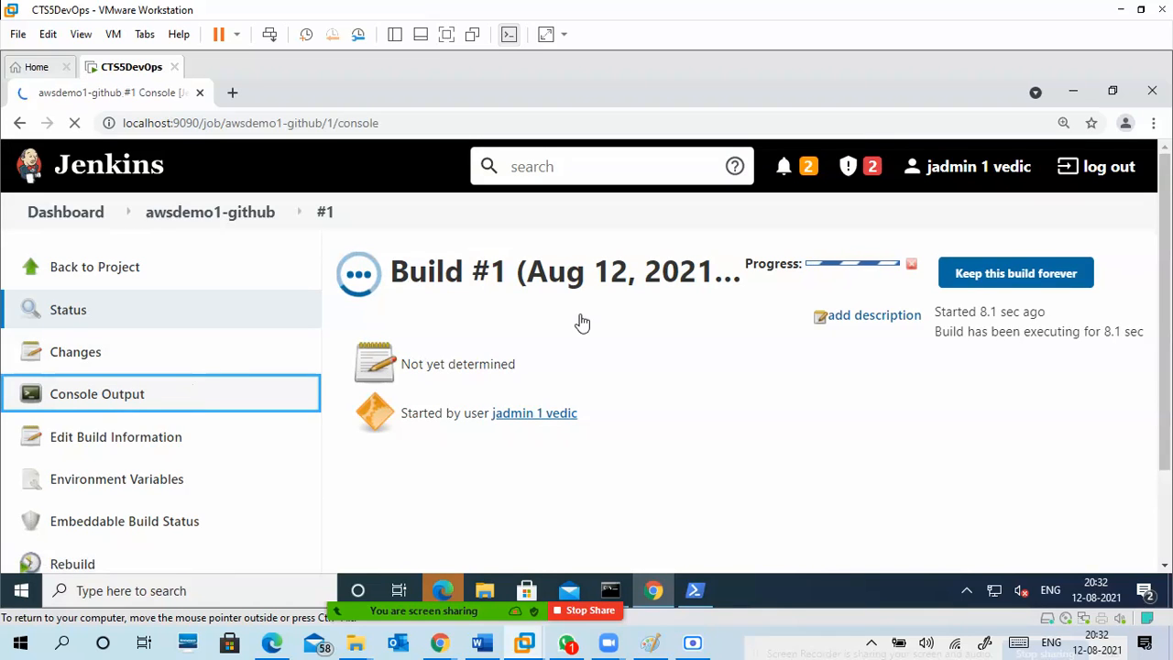
click(455, 591)
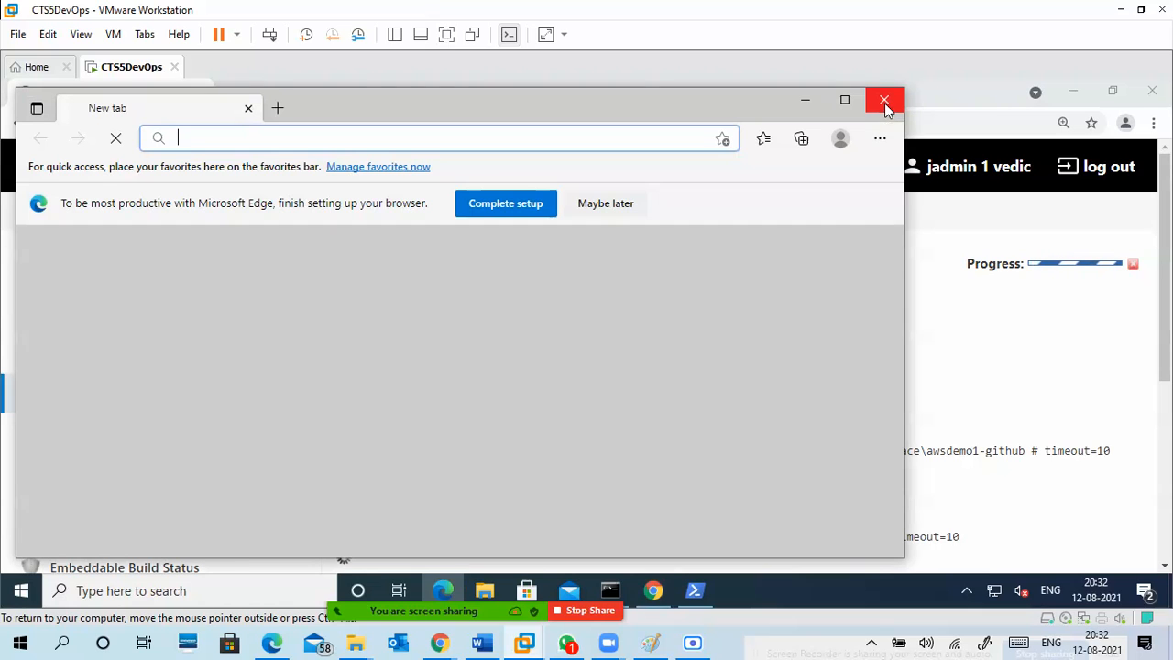
click(885, 103)
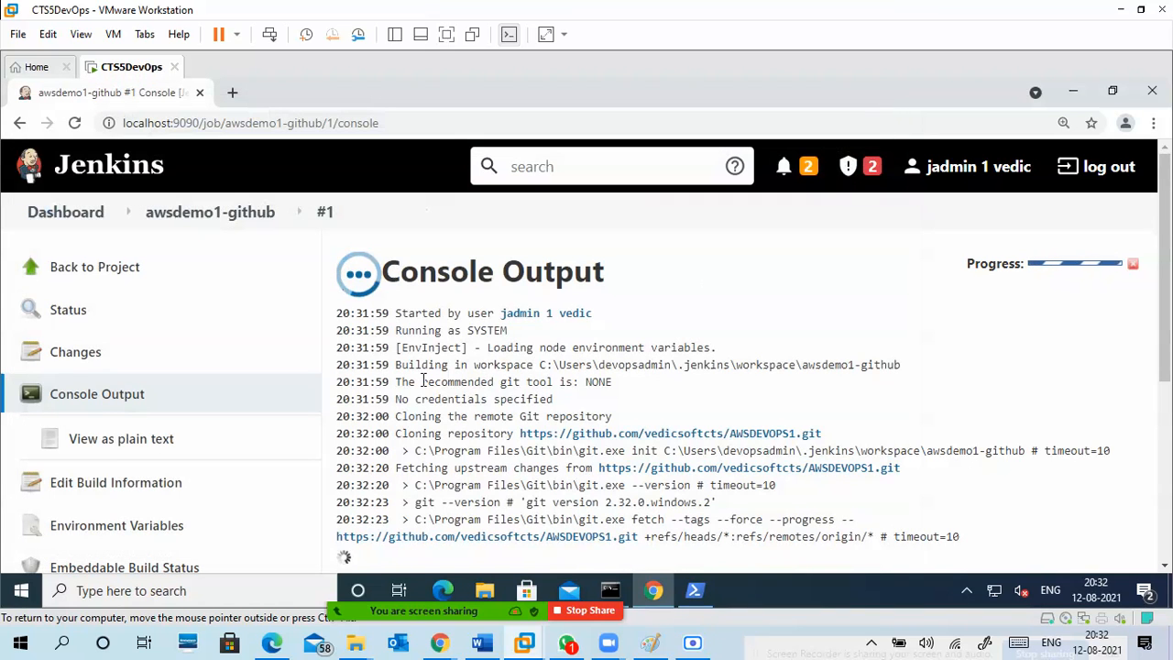
Examine the console output of build #1 for the repository cloning, the workspace path, the python command and the script's output.
scroll(452, 364, down, 2)
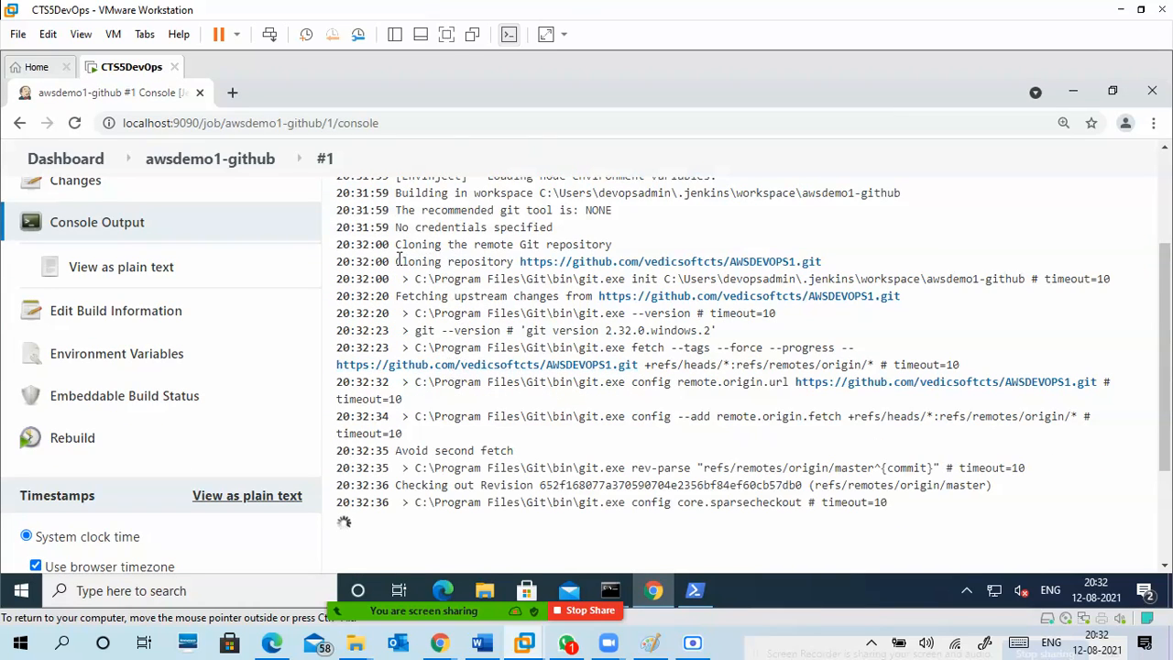
drag(397, 262, 511, 263)
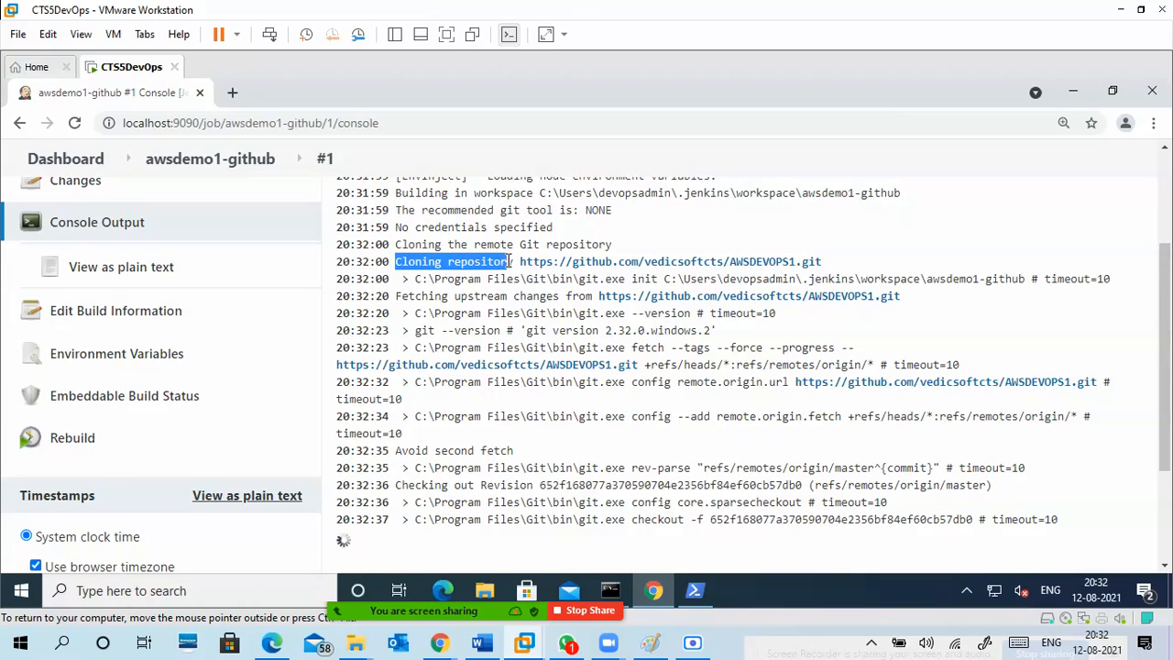
scroll(471, 413, down, 2)
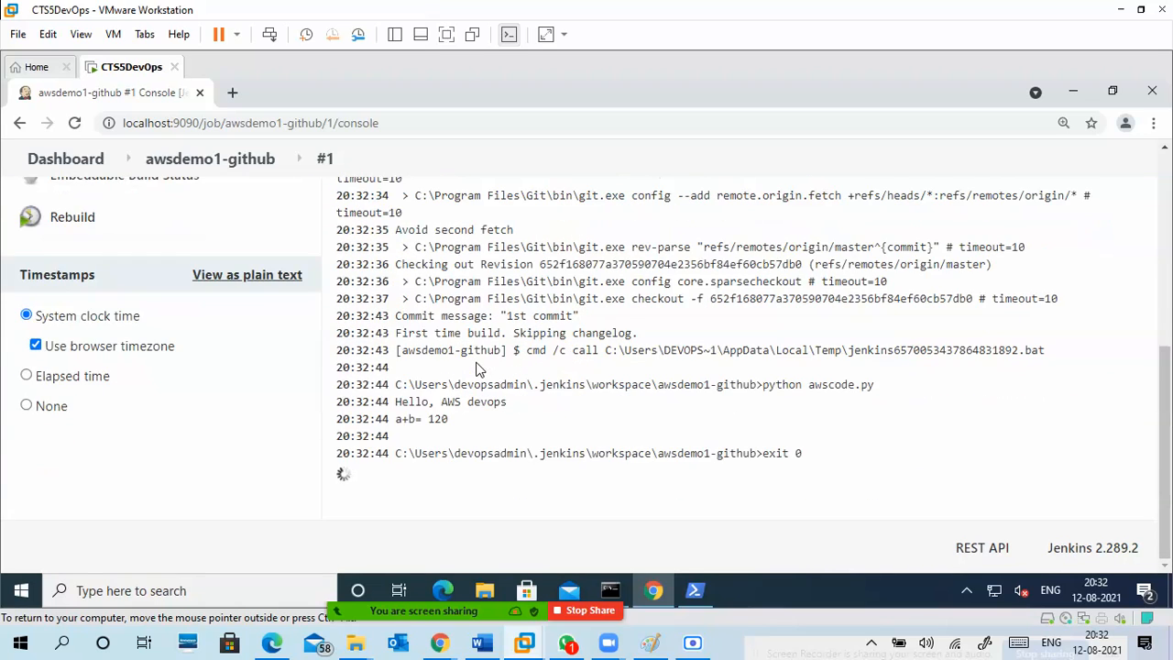
drag(395, 385, 763, 392)
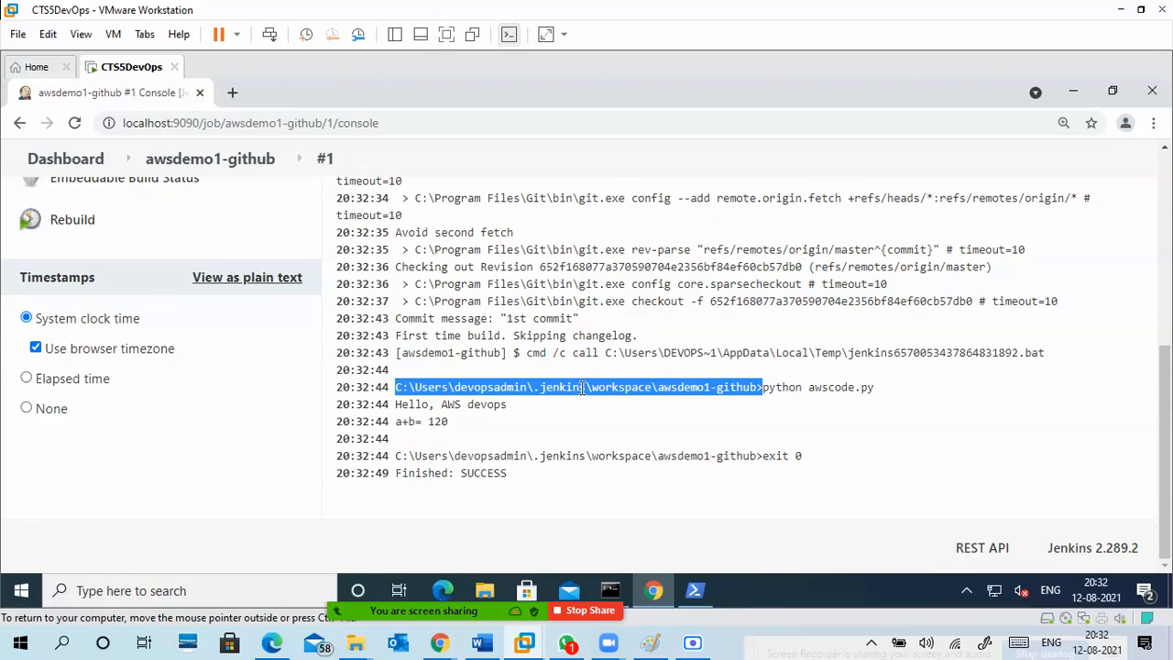
click(684, 388)
drag(658, 387, 756, 387)
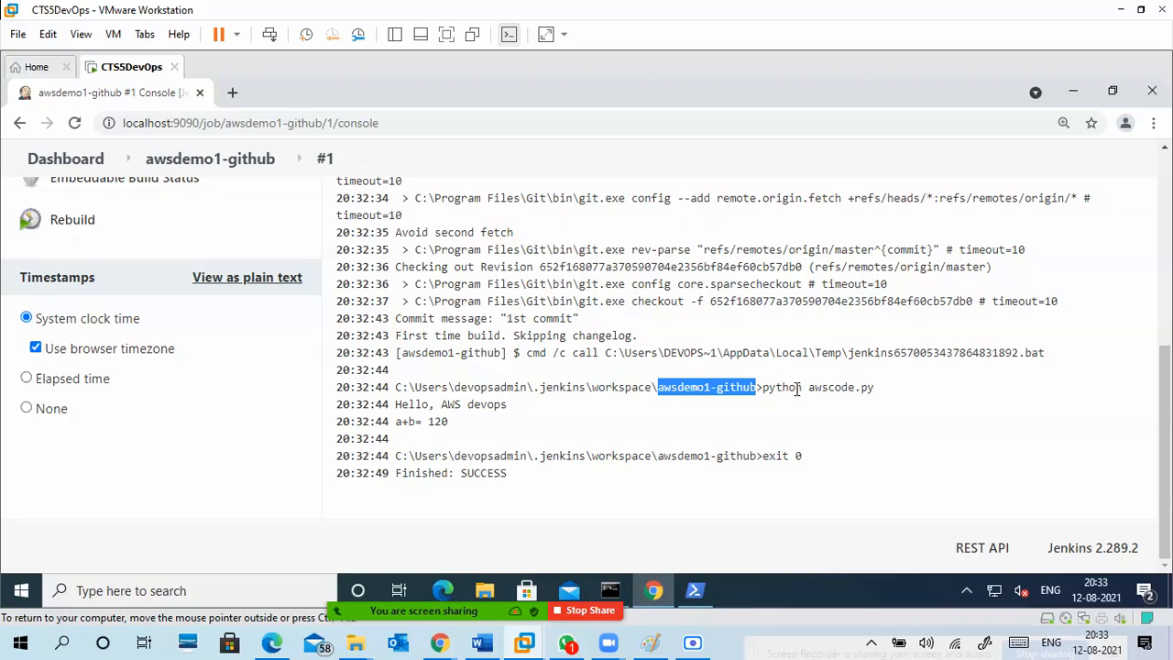
drag(764, 389, 876, 389)
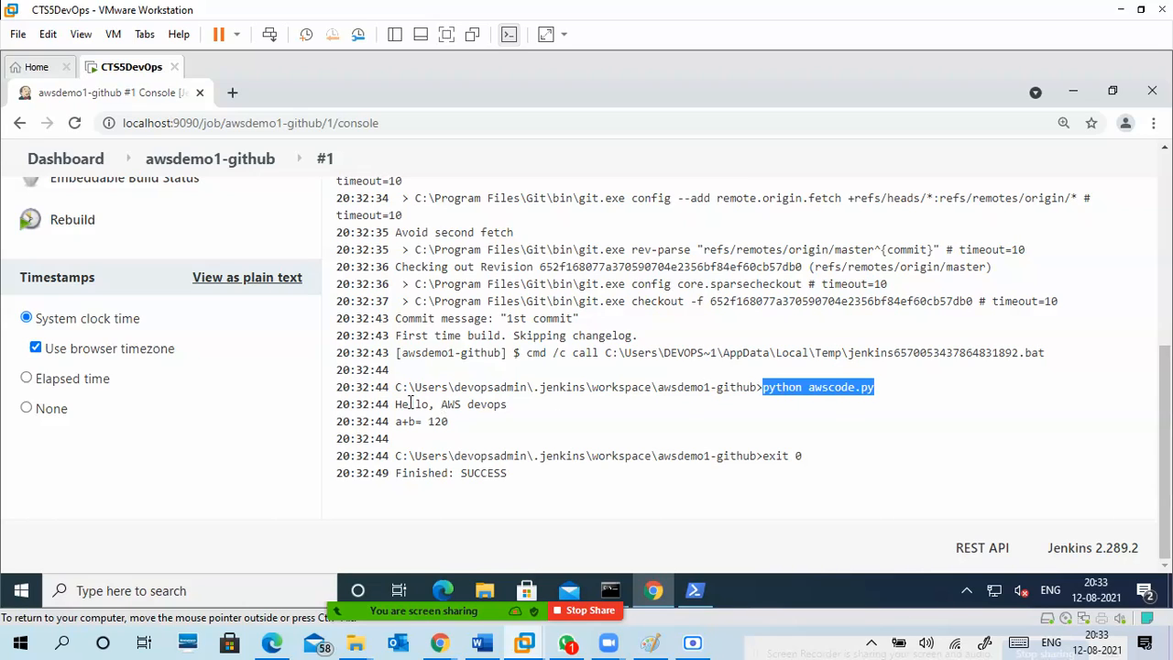
drag(396, 405, 465, 433)
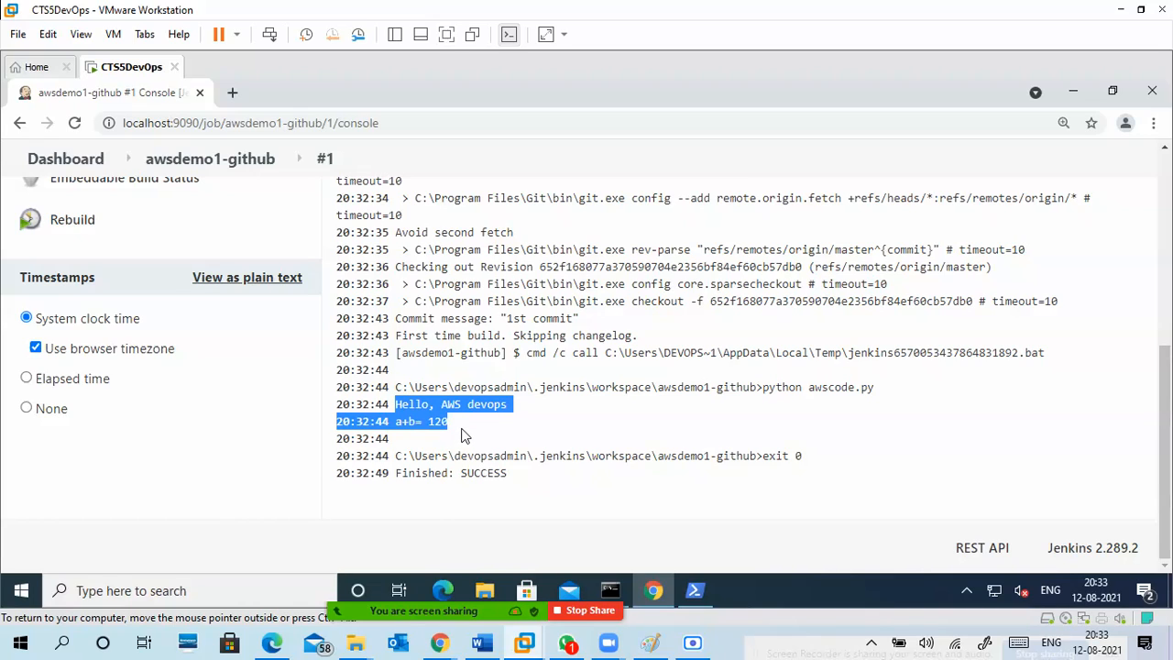
click(461, 420)
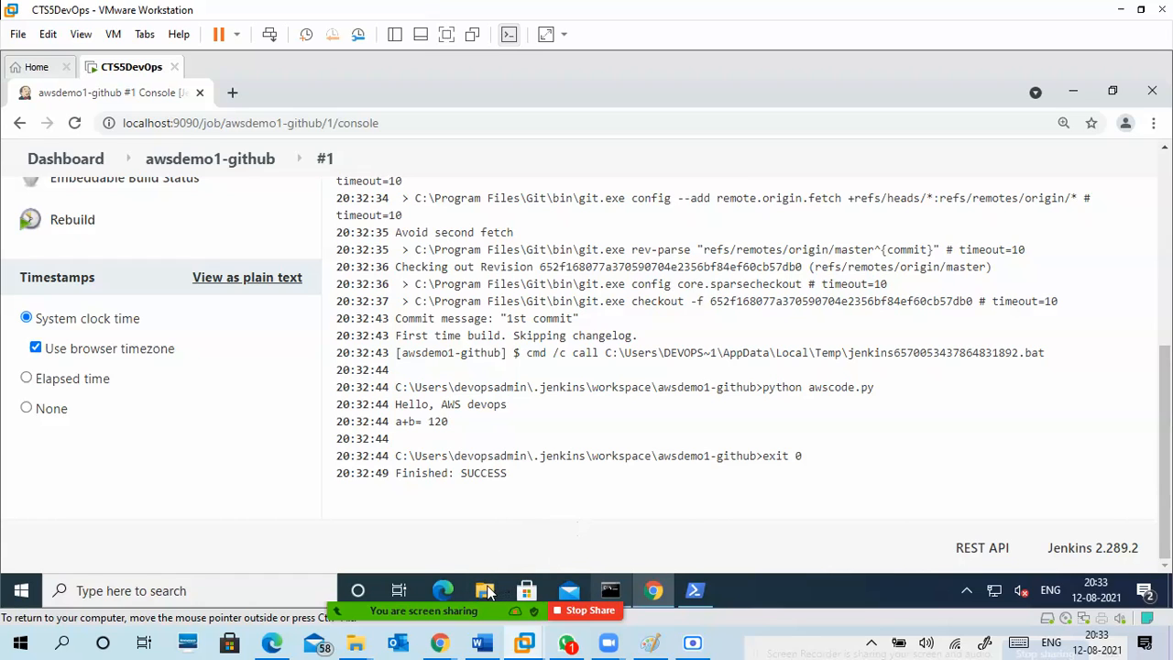
Open awscode.py from the awsdevops folder in Notepad.
click(489, 592)
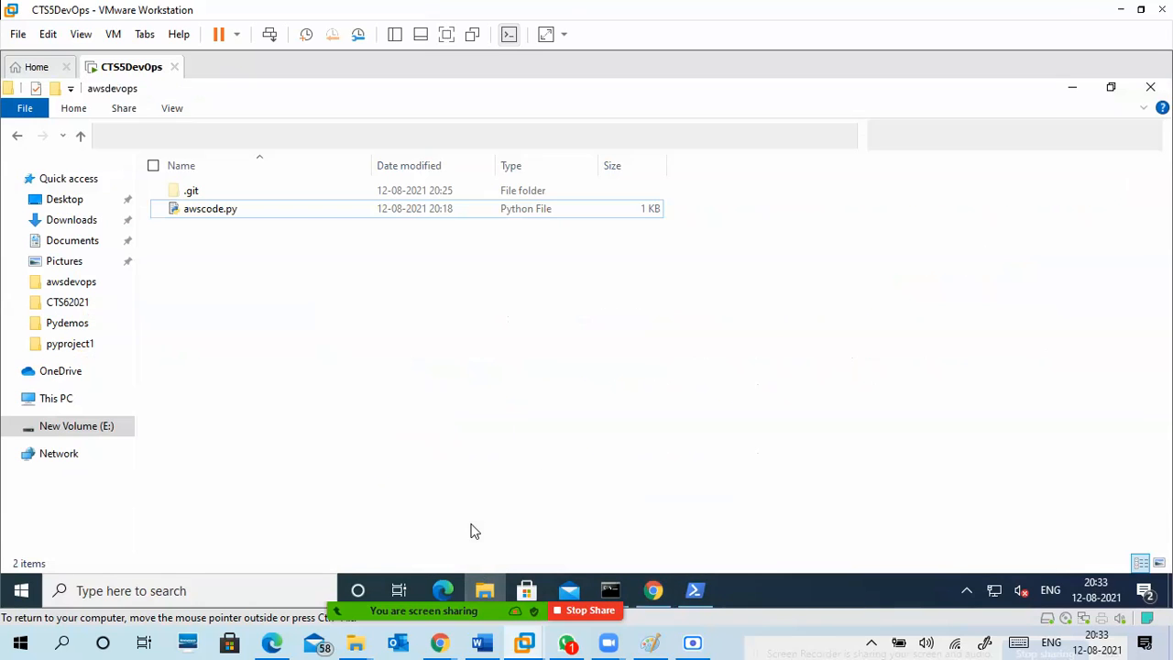
right_click(243, 220)
mouse_move(168, 482)
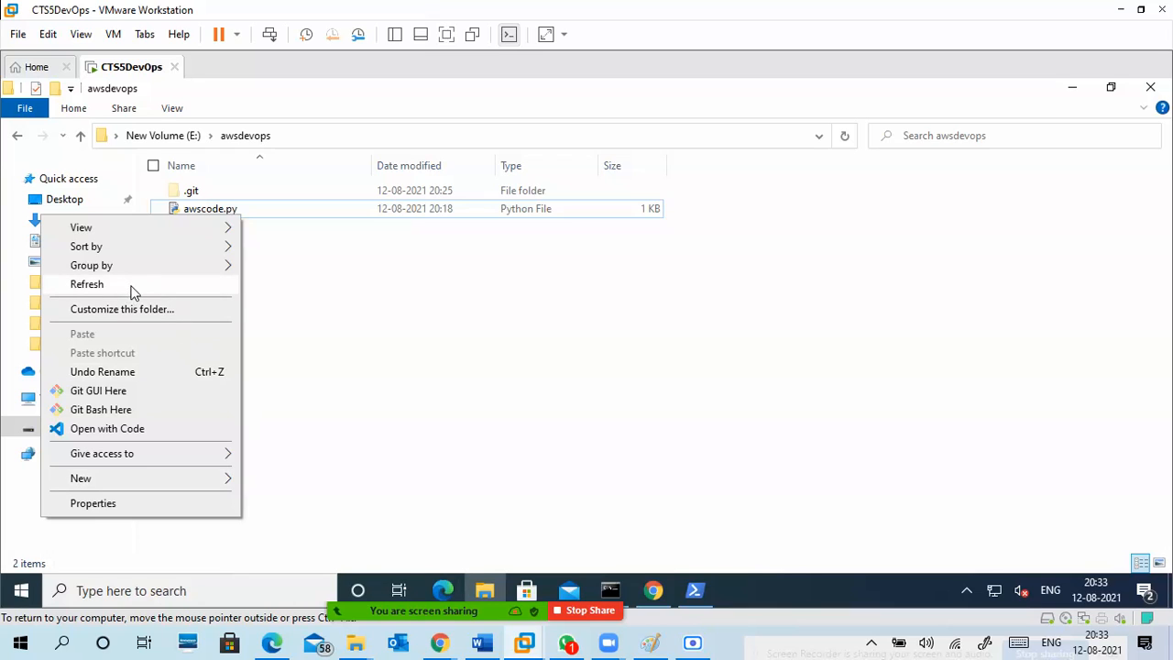
click(307, 279)
click(273, 217)
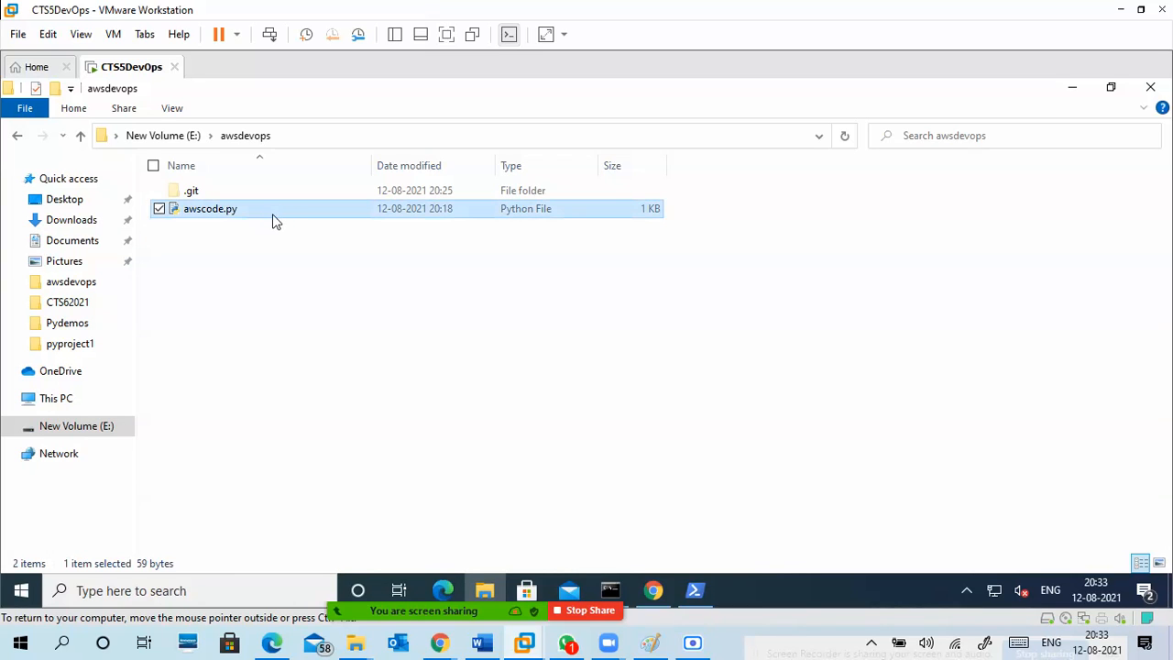
right_click(273, 216)
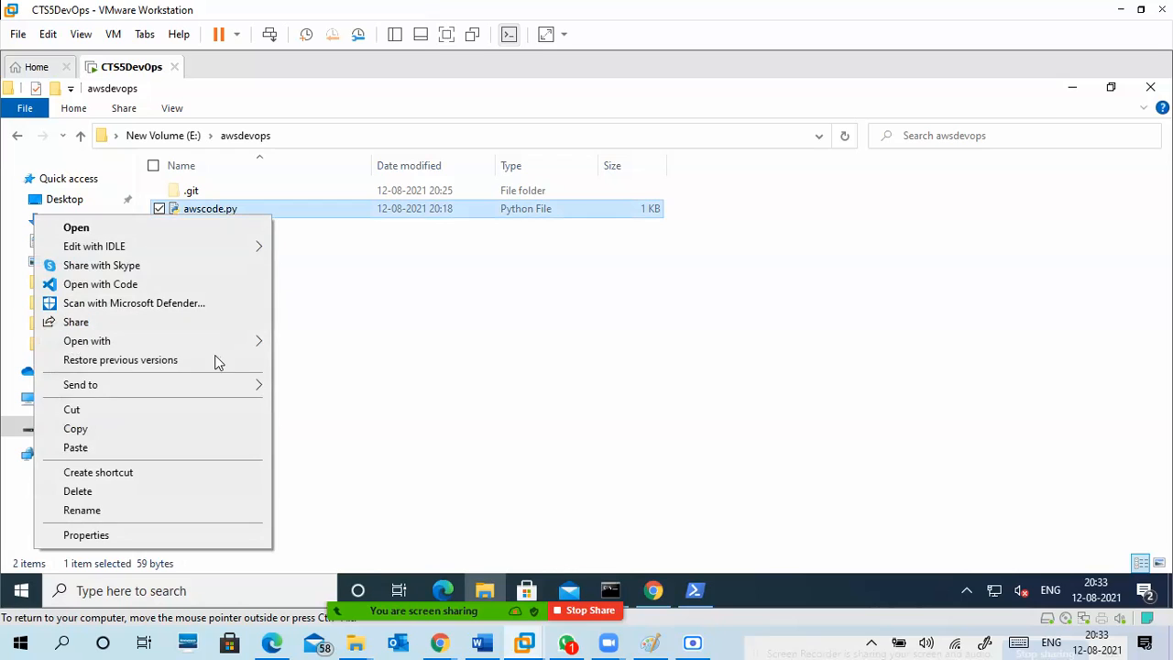
mouse_move(225, 342)
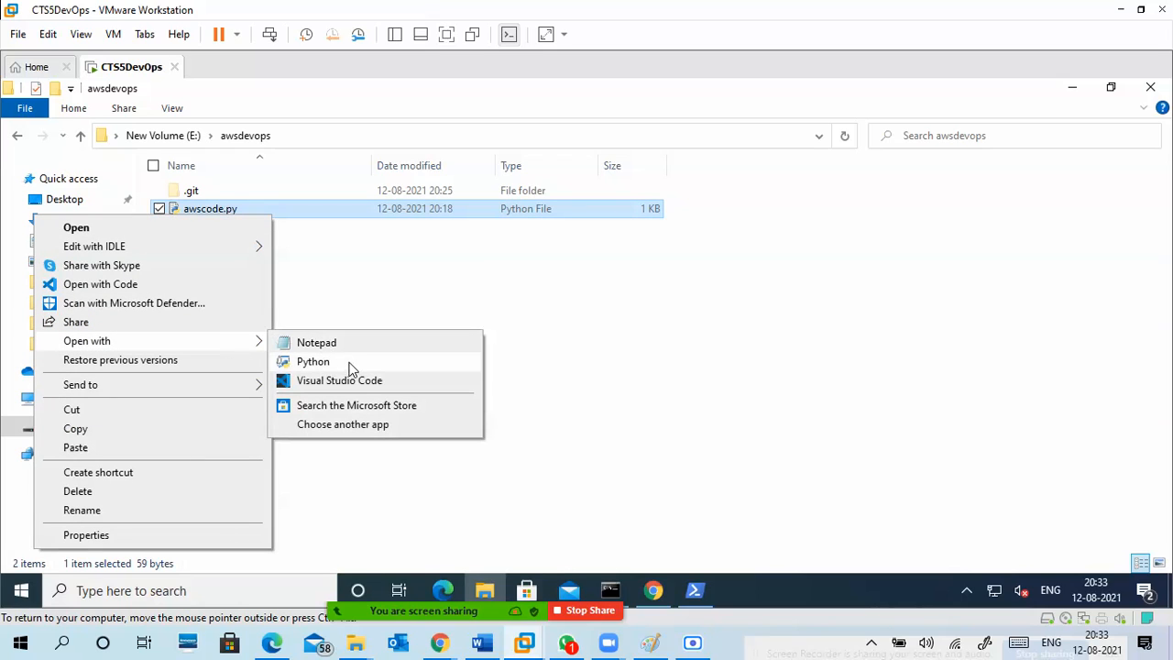
click(355, 344)
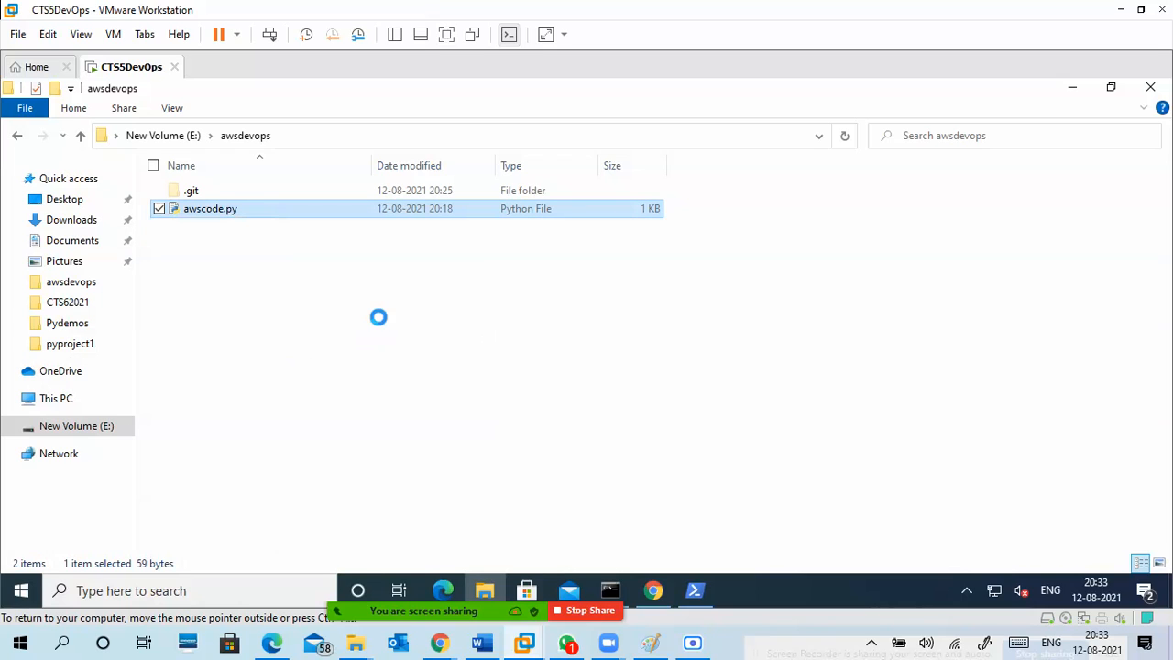
Add the condition line "if a > b:" below the last print statement of awscode.py.
click(271, 254)
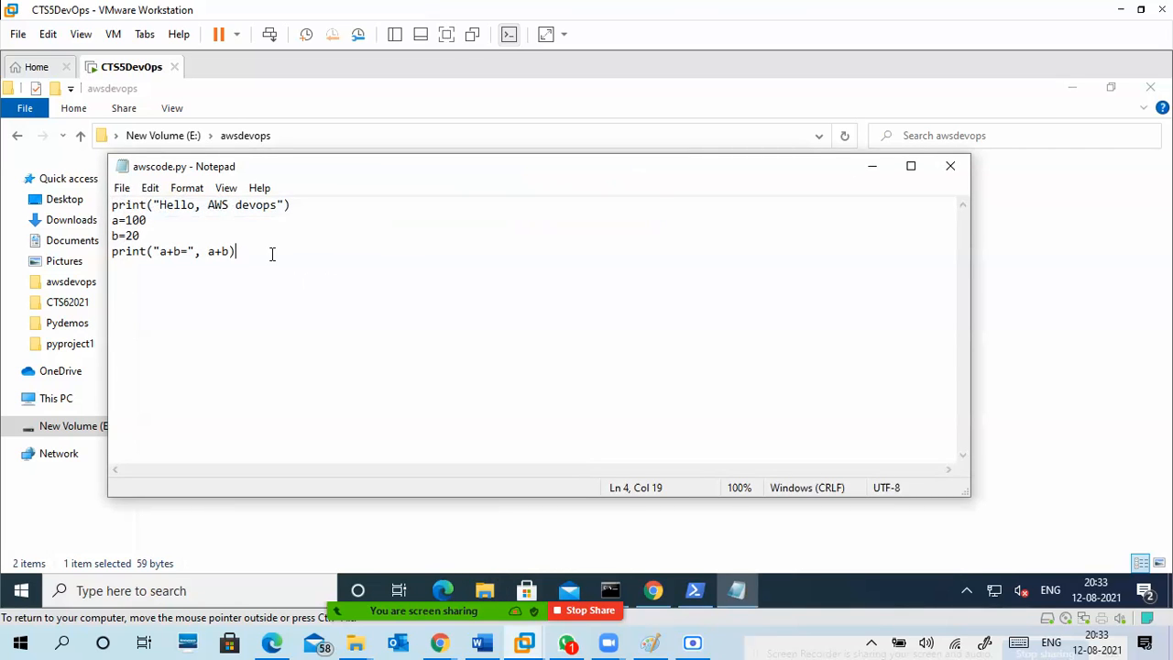
key(Return)
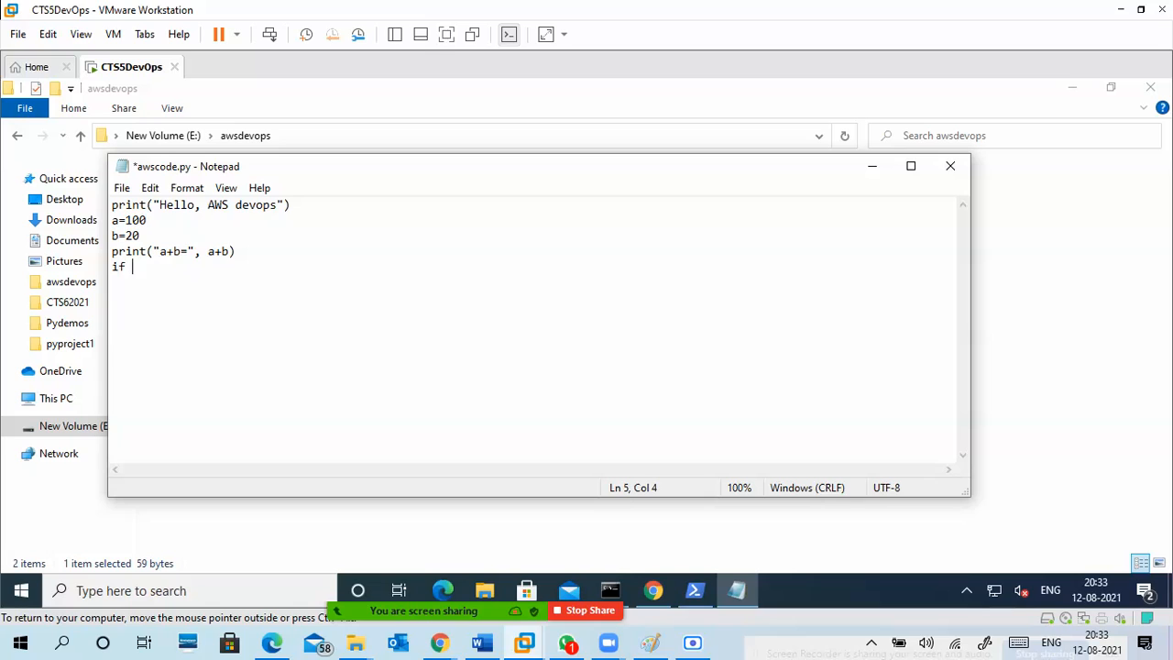
text(if a > b:)
key(Return)
Write the indented statement print(a,"is grater than ",b) as the body of the if condition.
text(print(a,"is grate)
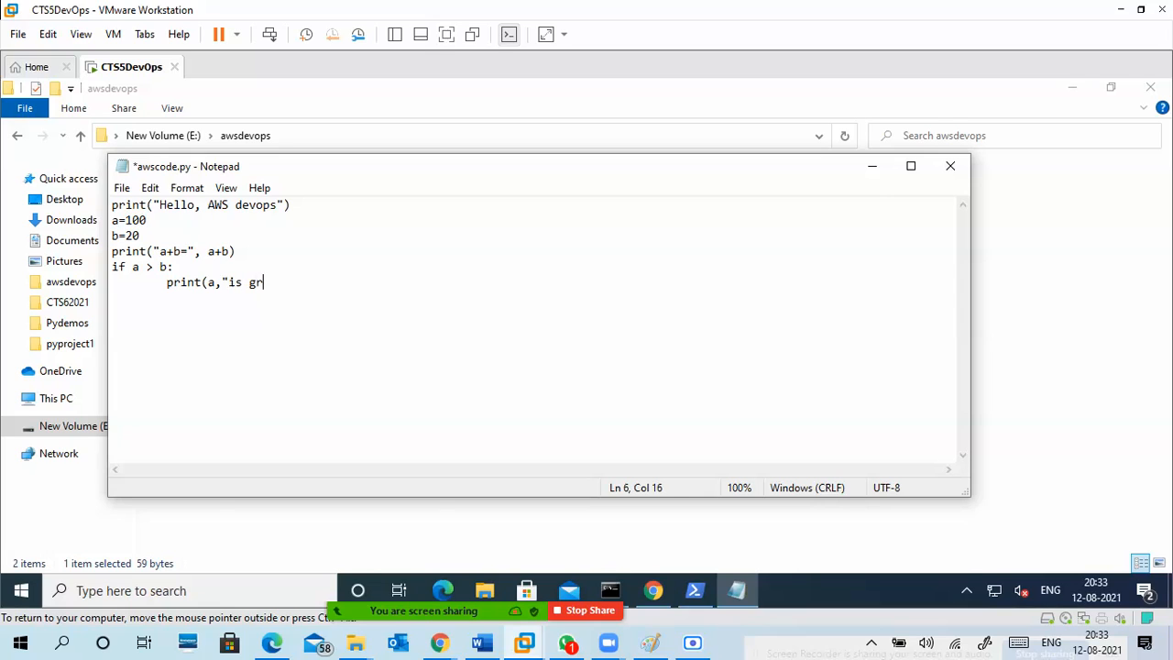
key(BackSpace)
key(BackSpace)
key(BackSpace)
text(rate)
key(BackSpace)
key(BackSpace)
key(BackSpace)
key(BackSpace)
text(ra)
key(BackSpace)
text(ater than ",b))
key(Return)
Add an "else:" branch with the indented statement print(a,"is not grater than ",b).
text(else)
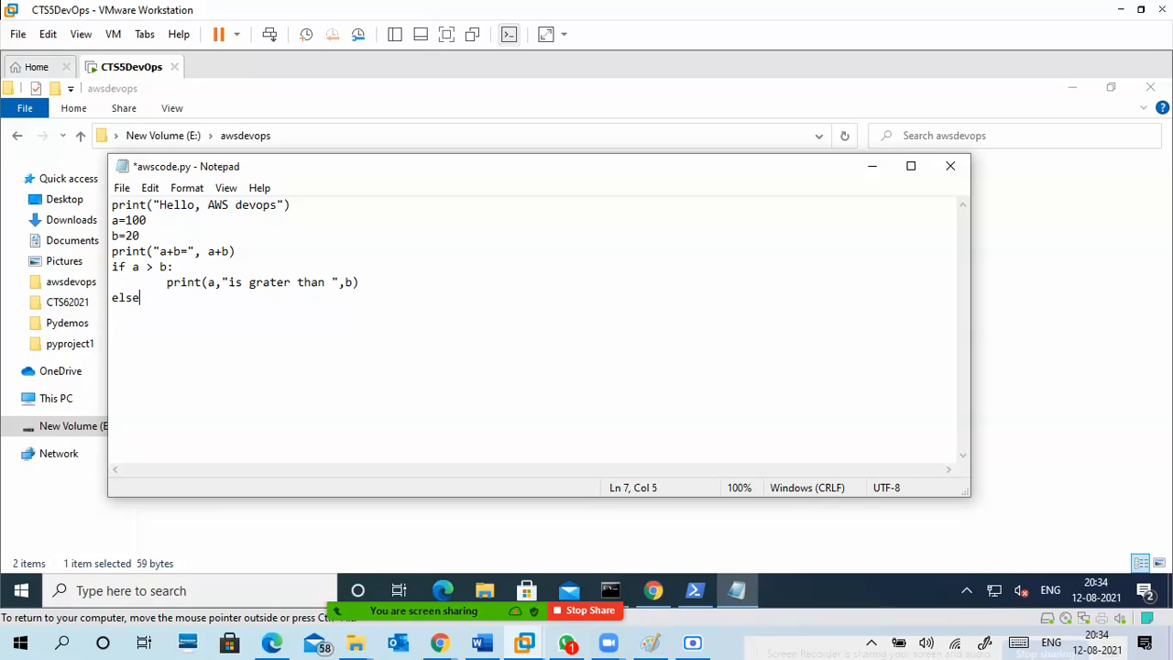
text(:)
key(Return)
text(print(a )
text("is not gra)
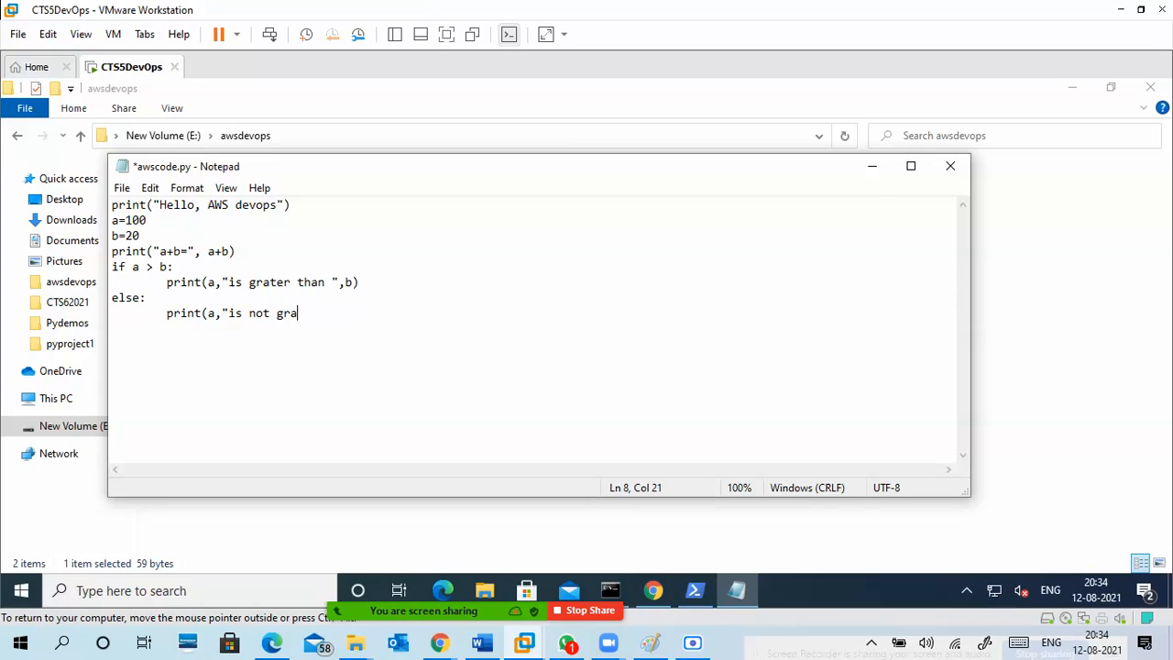
key(BackSpace)
key(BackSpace)
text(gr)
key(BackSpace)
key(BackSpace)
text(grater than ",b))
Save the edited awscode.py and close Notepad.
click(110, 266)
drag(231, 251, 244, 253)
click(246, 255)
click(121, 188)
click(152, 265)
click(621, 286)
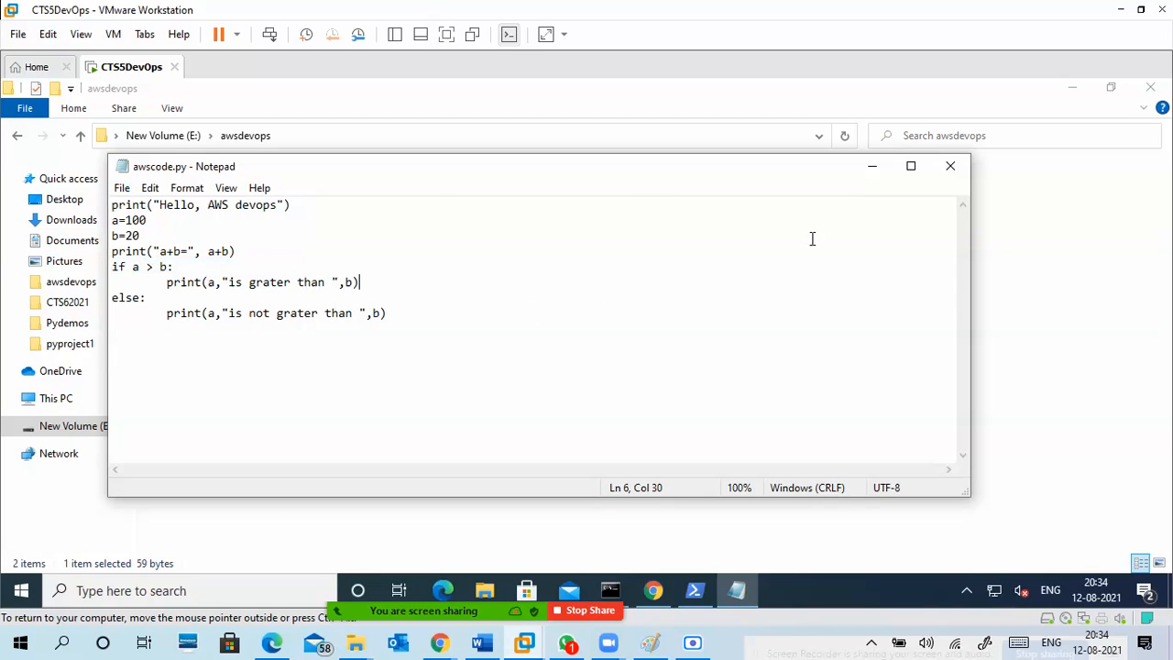
click(950, 166)
click(438, 275)
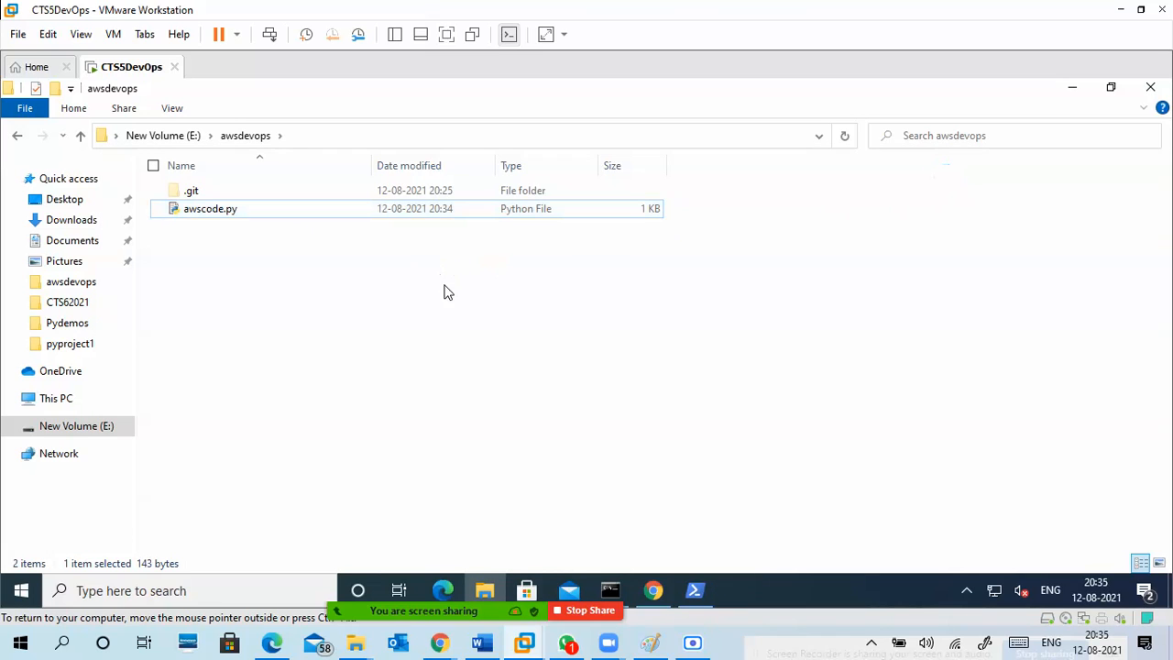
right_click(230, 250)
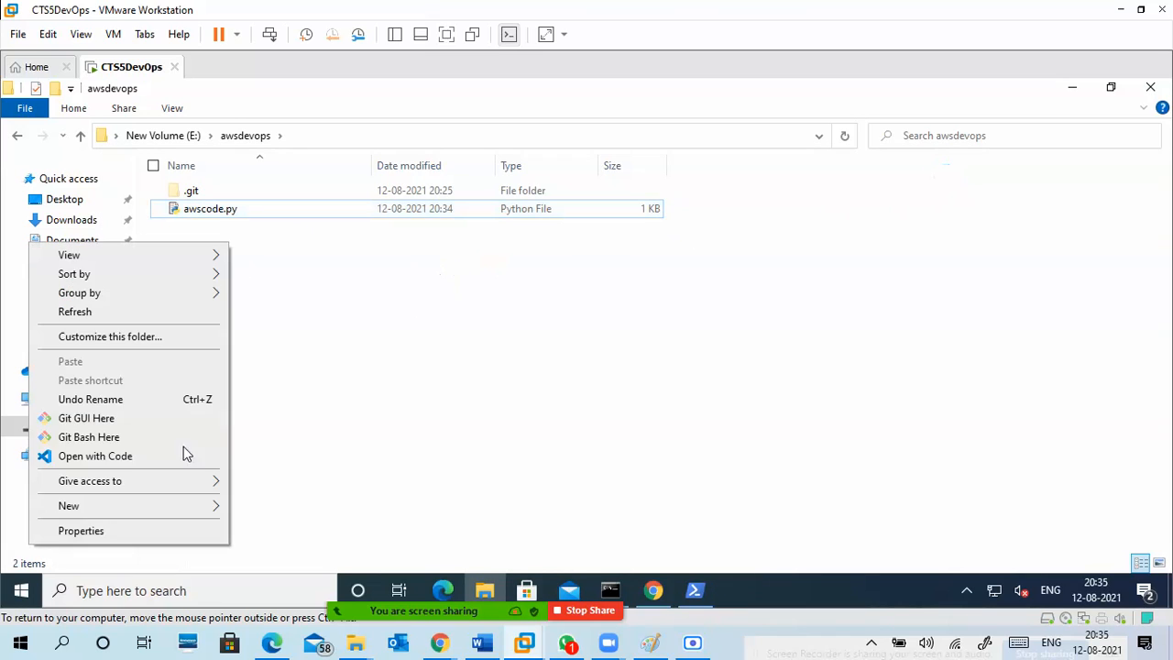
mouse_move(175, 506)
click(350, 272)
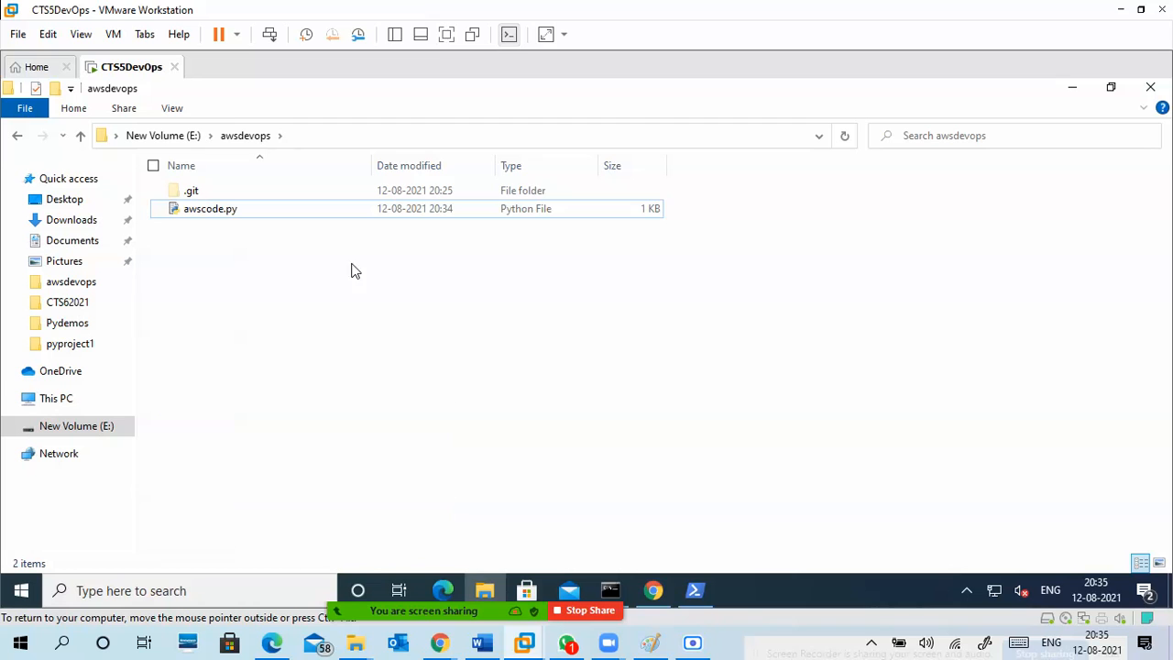
Switch to the PowerShell window, run "python .\awscode.py" and check the script's output.
click(699, 596)
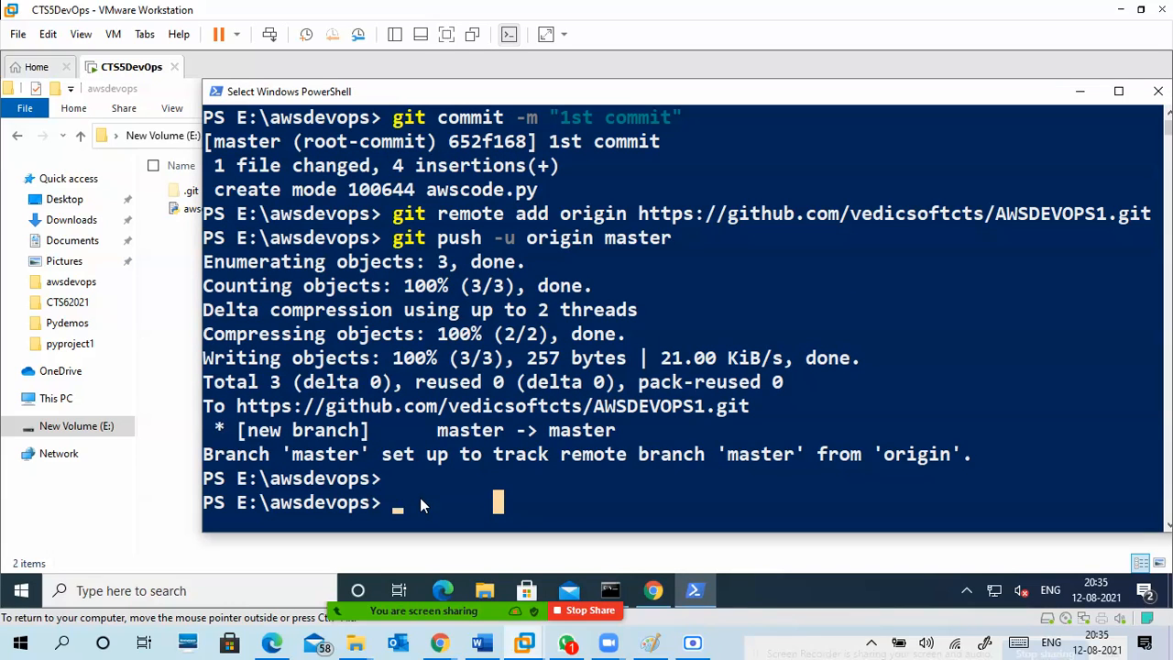
text(pyth)
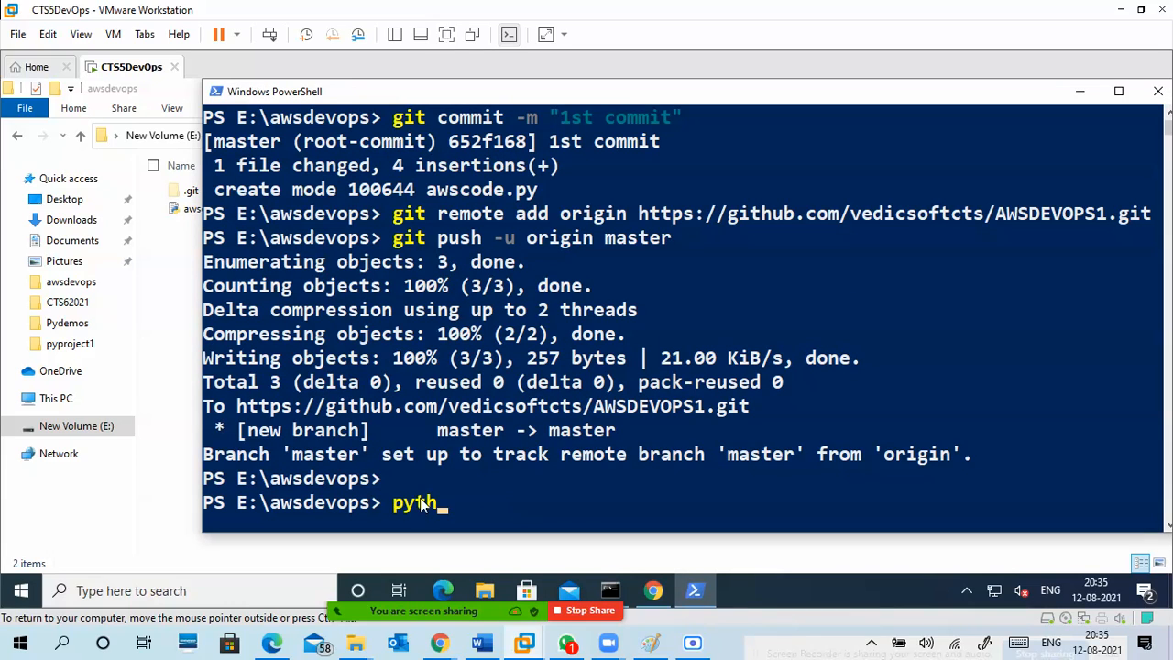
text(on)
text( .\.git\)
key(BackSpace)
key(BackSpace)
key(BackSpace)
key(BackSpace)
key(BackSpace)
key(BackSpace)
key(BackSpace)
text(.)
key(Tab)
key(Tab)
key(BackSpace)
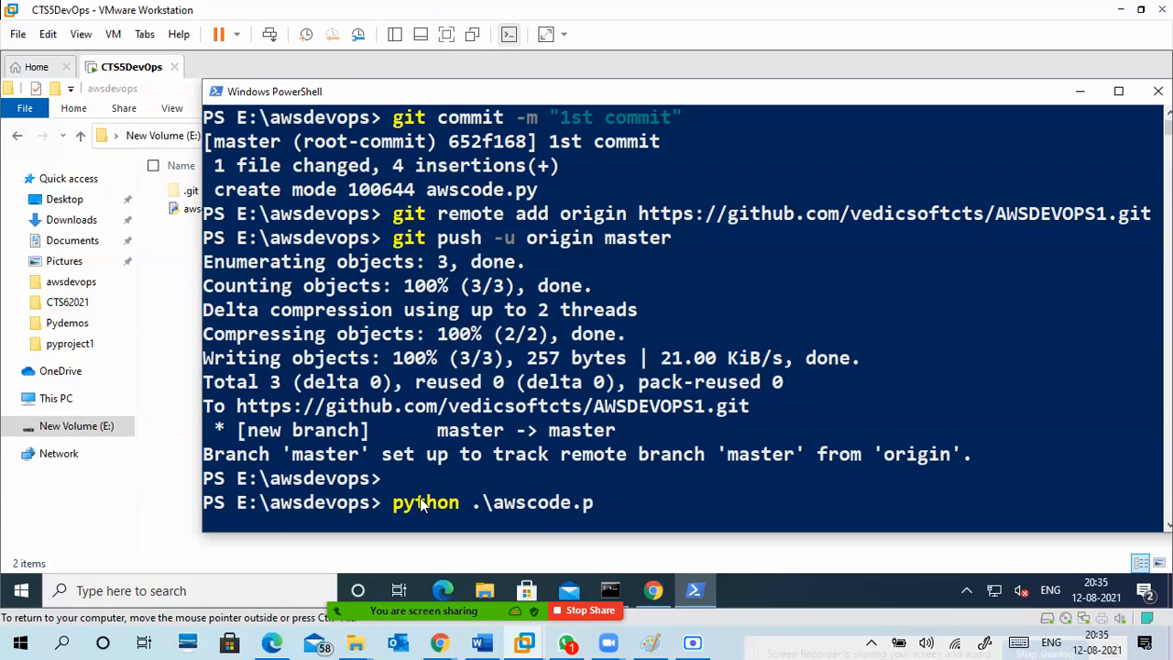
text(y)
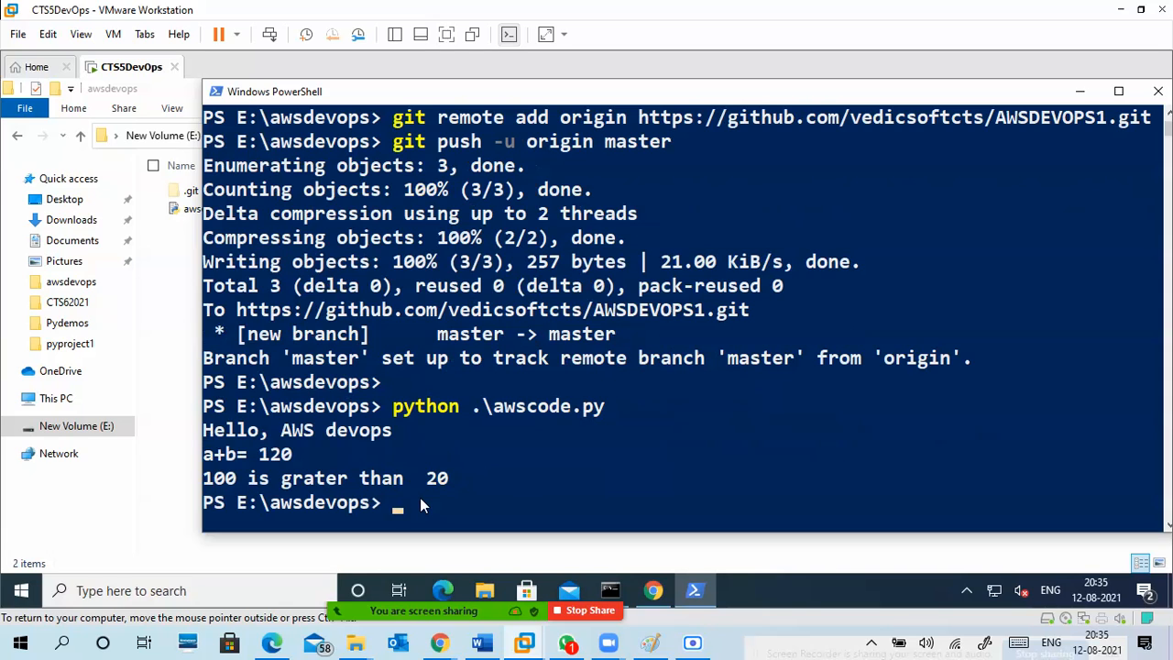
drag(454, 481, 203, 408)
click(400, 499)
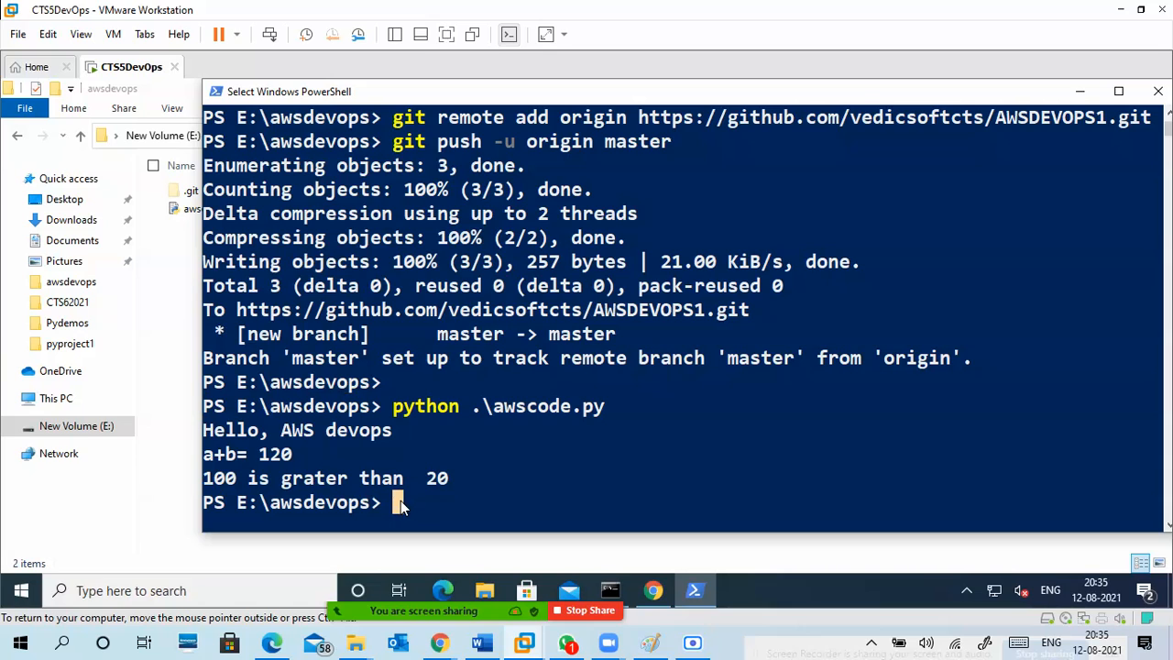
Check the repository with "git status" and stage all changes with "git add .".
text(git status)
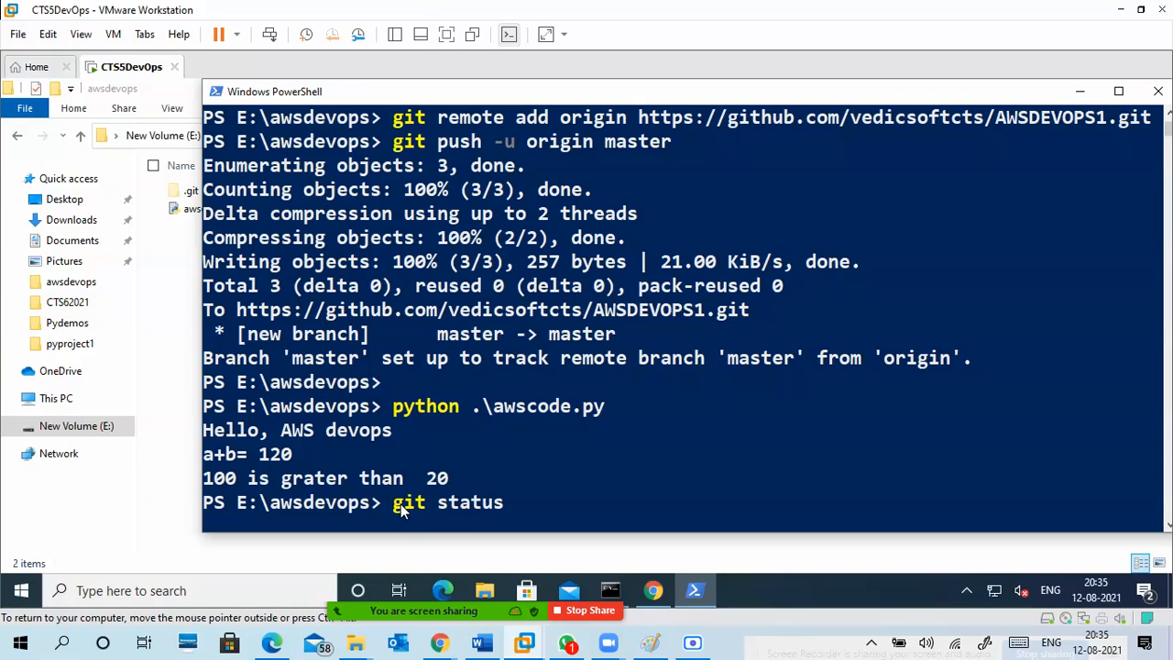
key(Return)
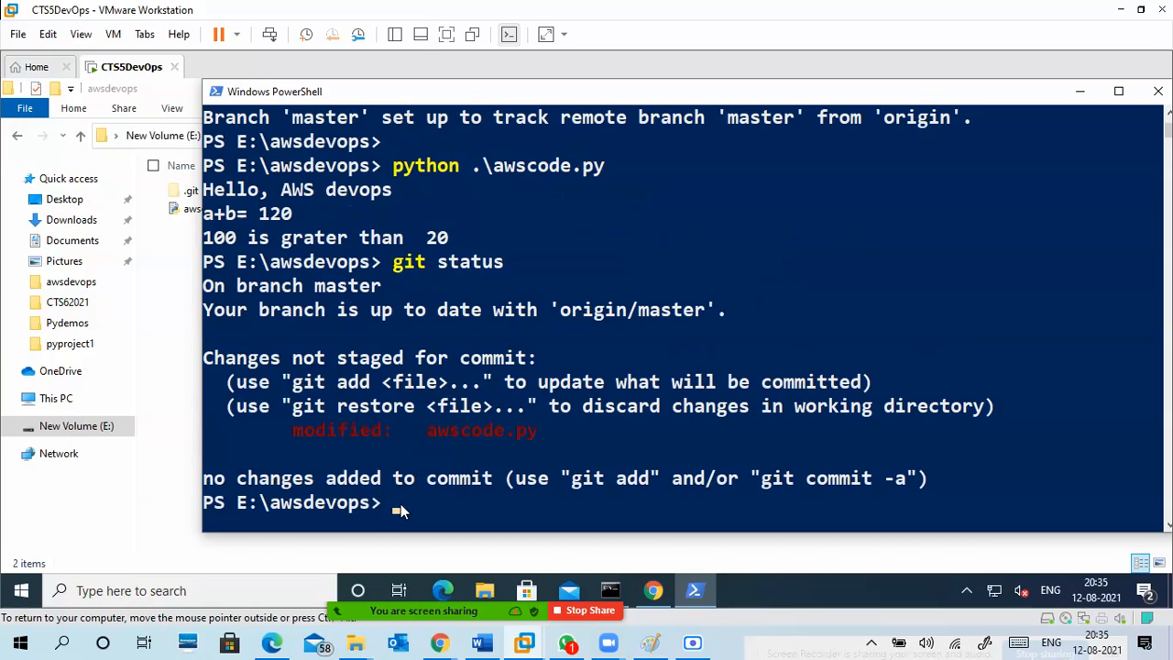
text(git add .)
key(Return)
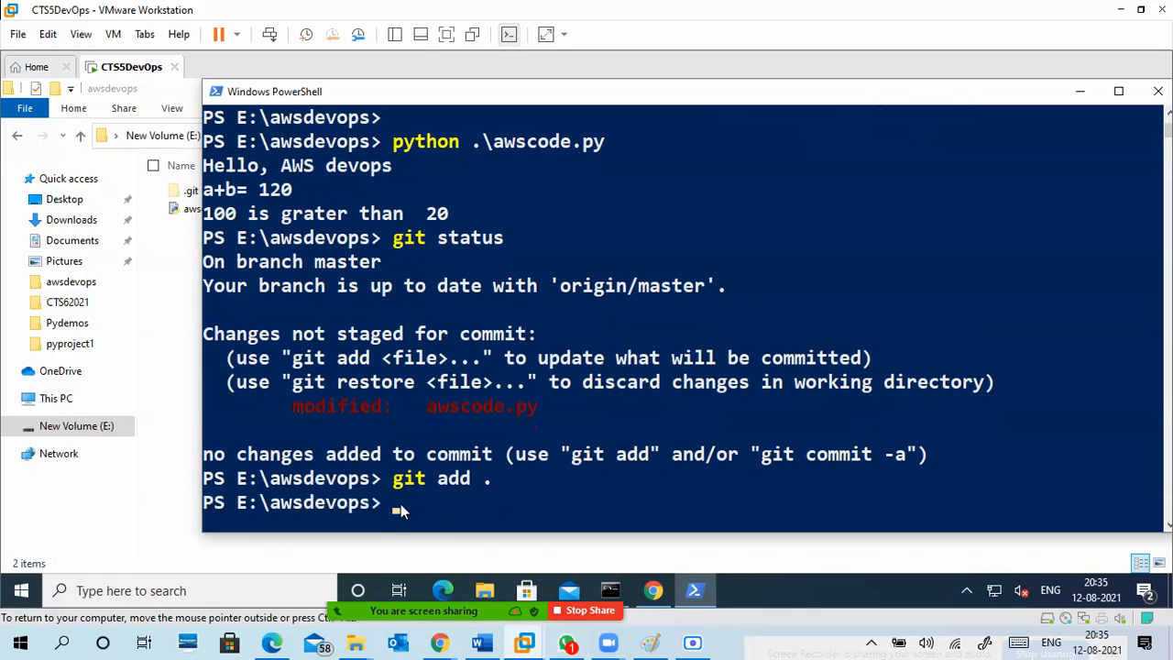
Commit the staged change with the message "if statement added".
text(git commit -m )
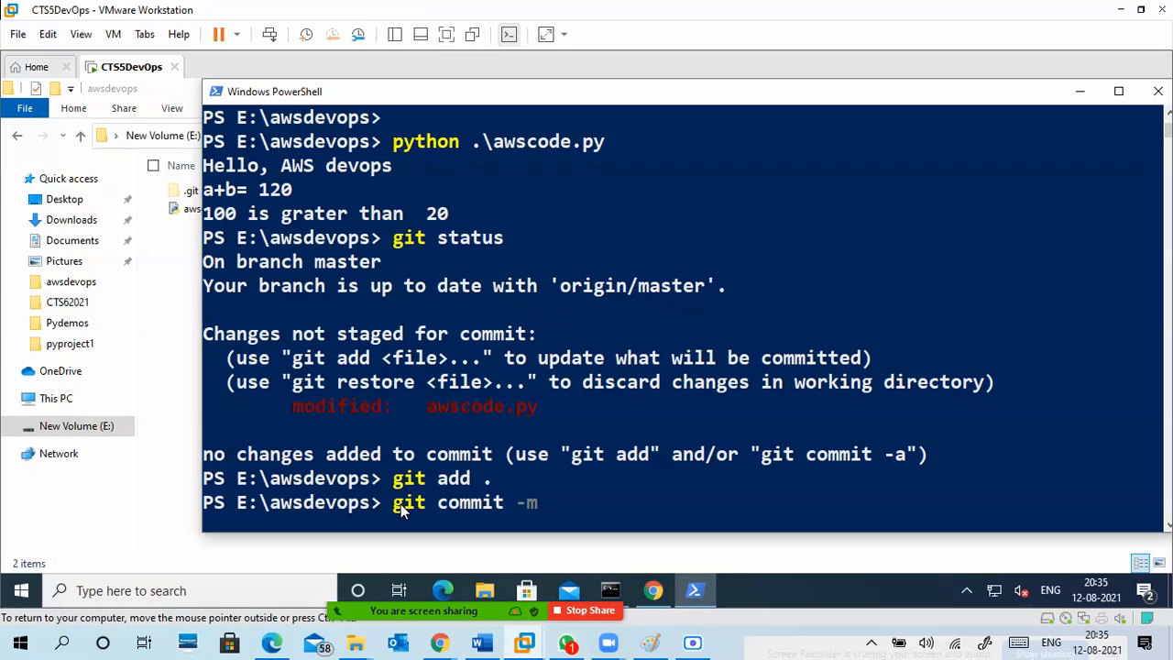
text("if statement added")
key(Return)
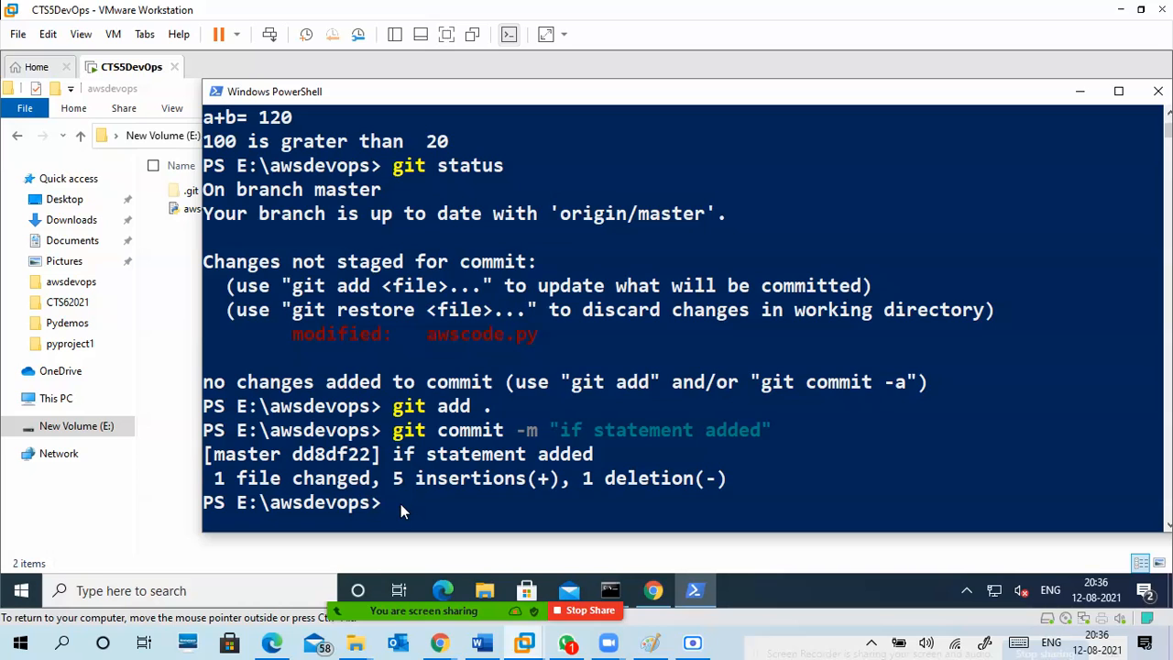
Push the commit to the remote repository with "git push -u".
text(git push)
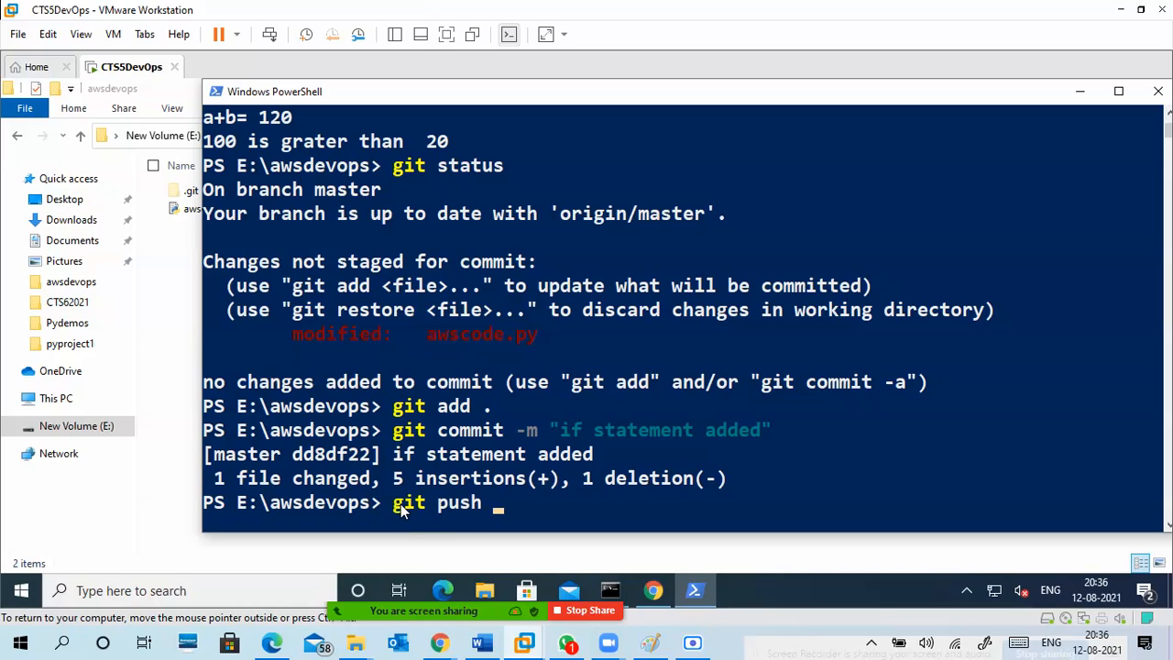
text( -u)
key(Return)
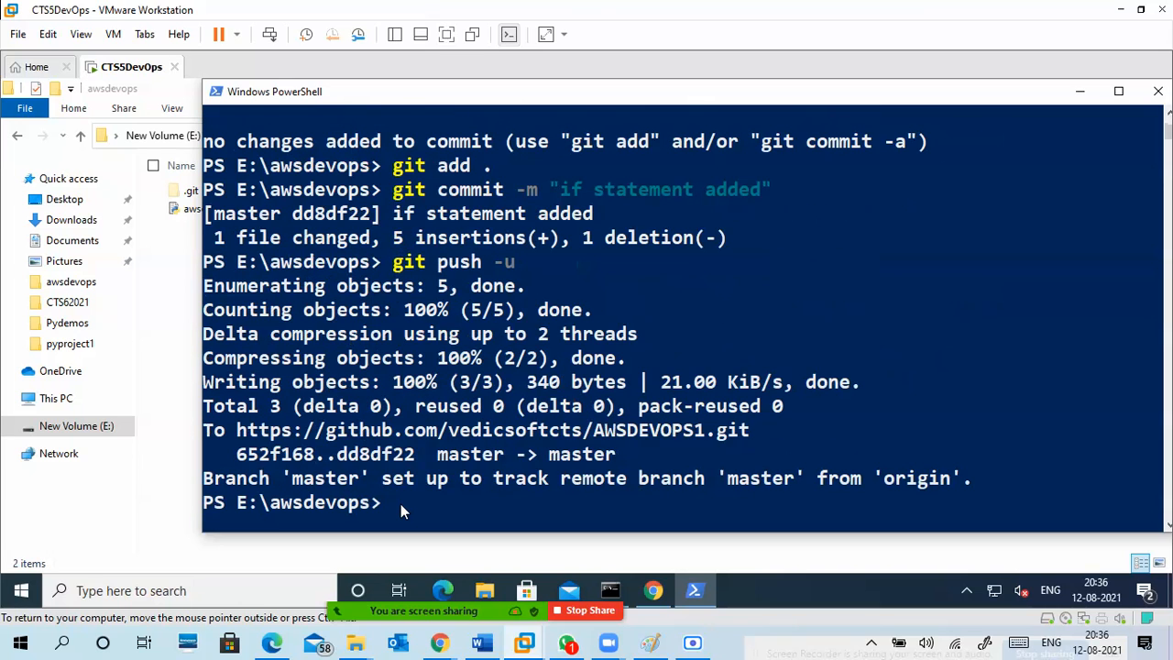
Switch to the host's Chrome window, reload the AWSDEVOPS1 repository page and check the commit message of awscode.py.
mouse_move(440, 642)
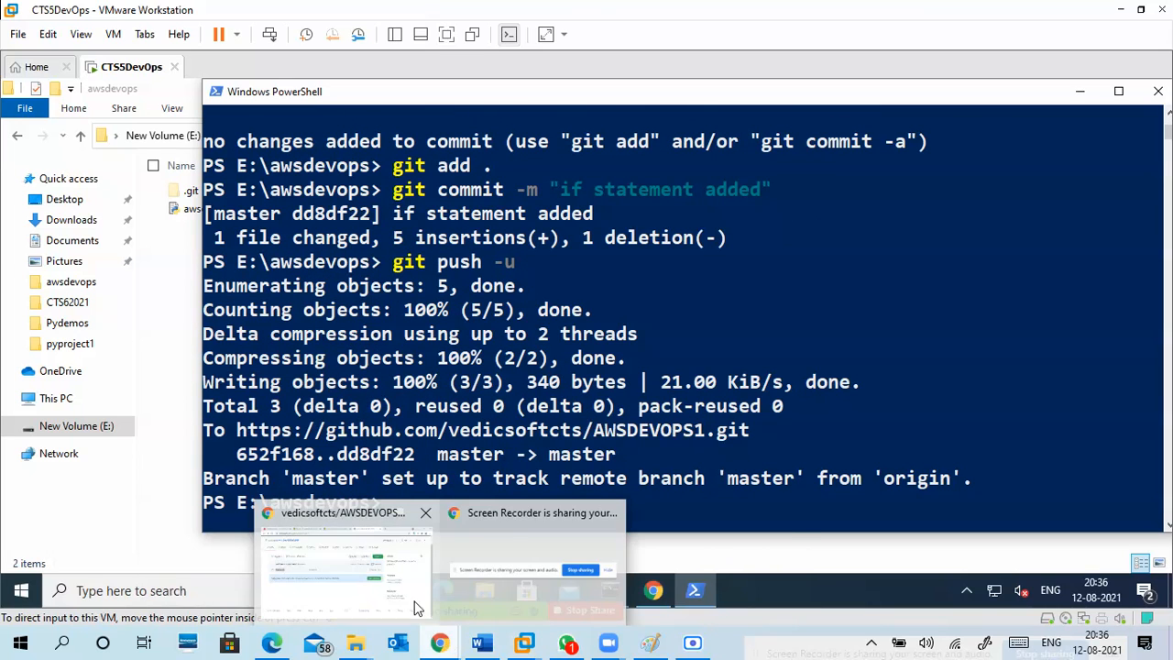
click(408, 545)
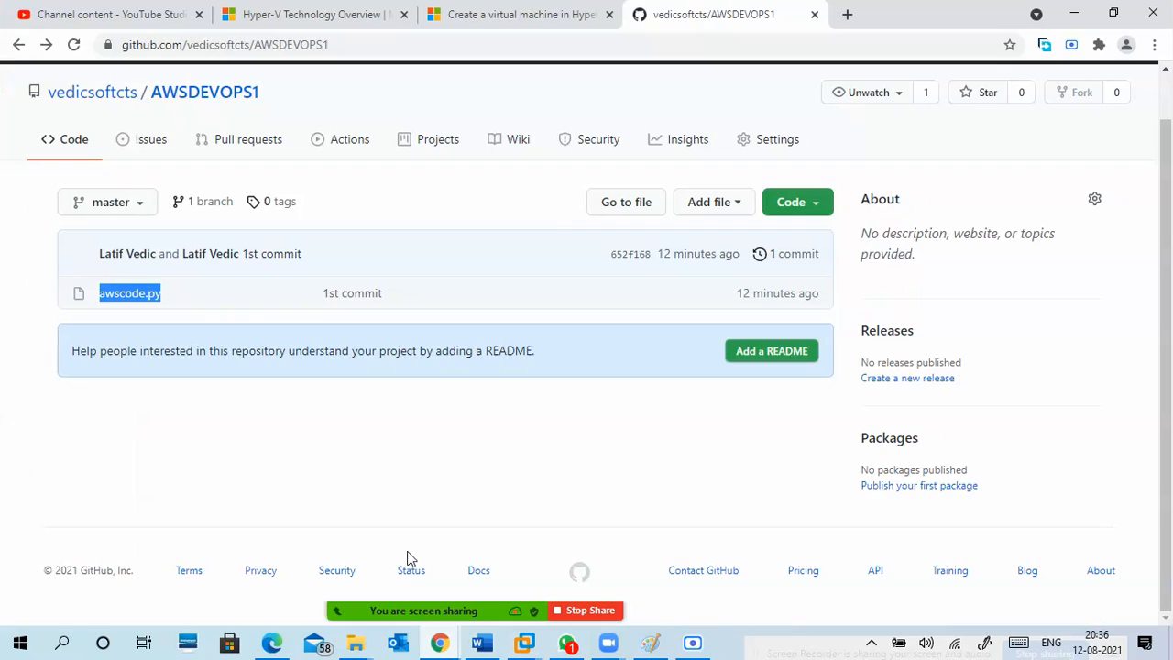
click(74, 44)
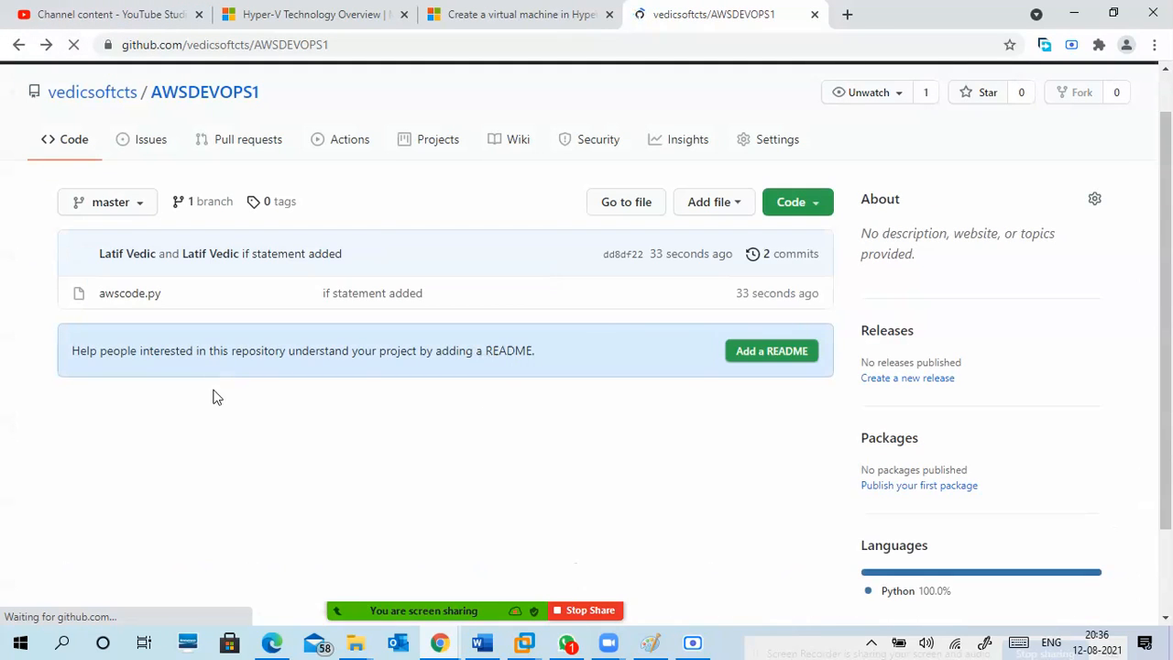
drag(323, 295, 435, 295)
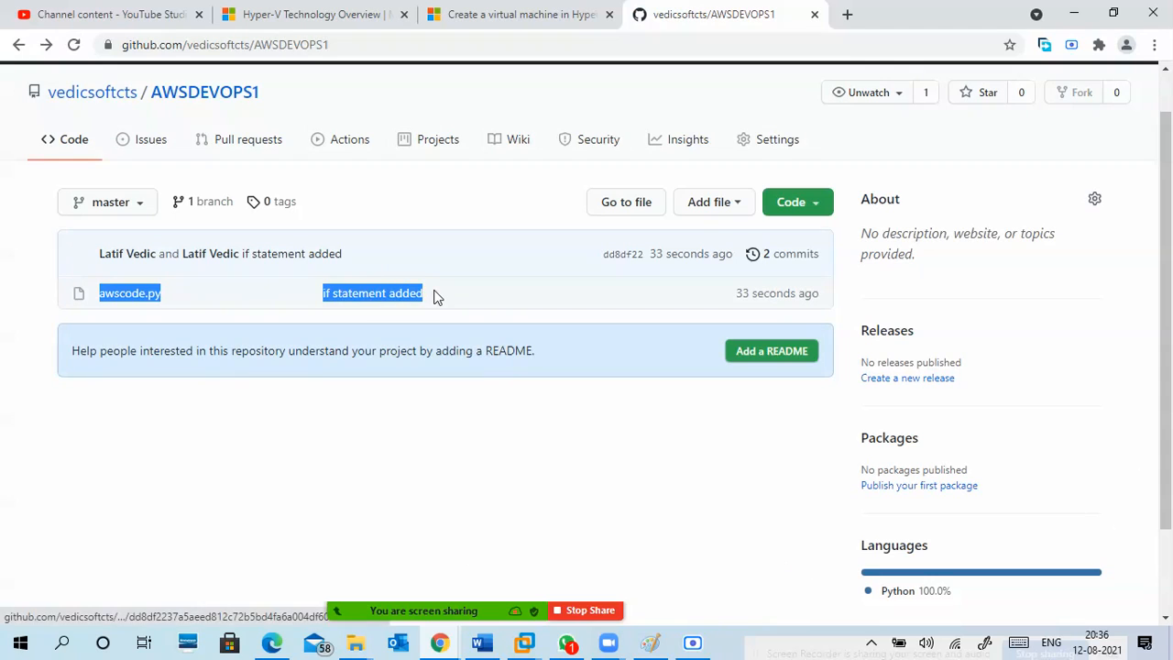
click(262, 312)
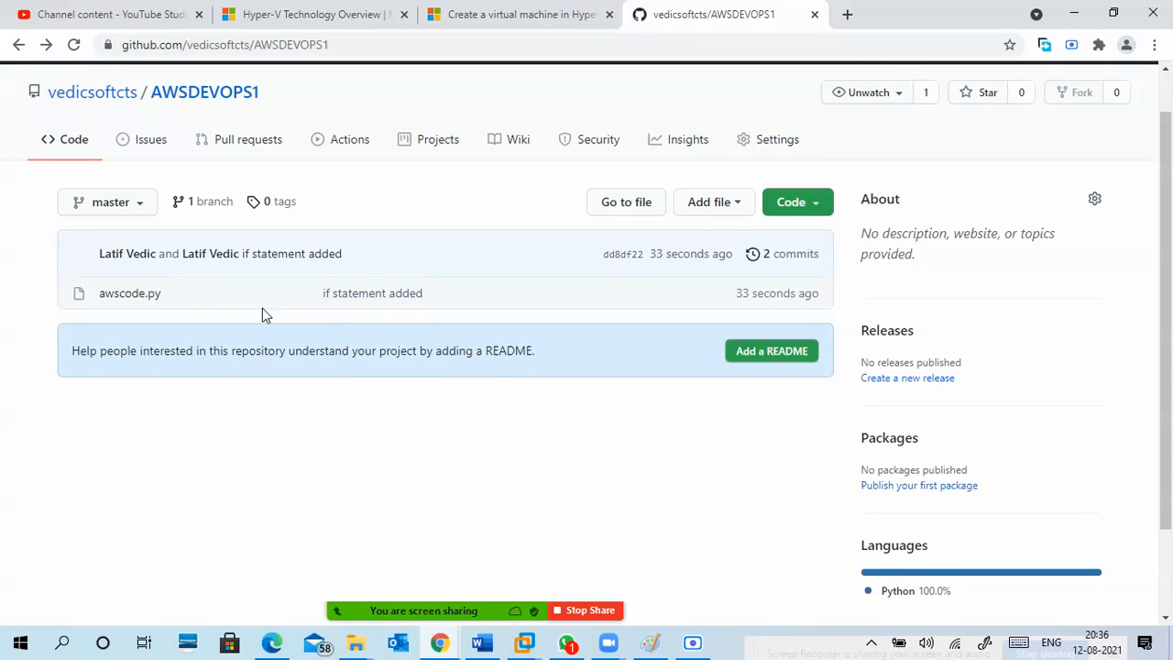
Open awscode.py on GitHub and review the pushed code, including the if/else block.
click(131, 295)
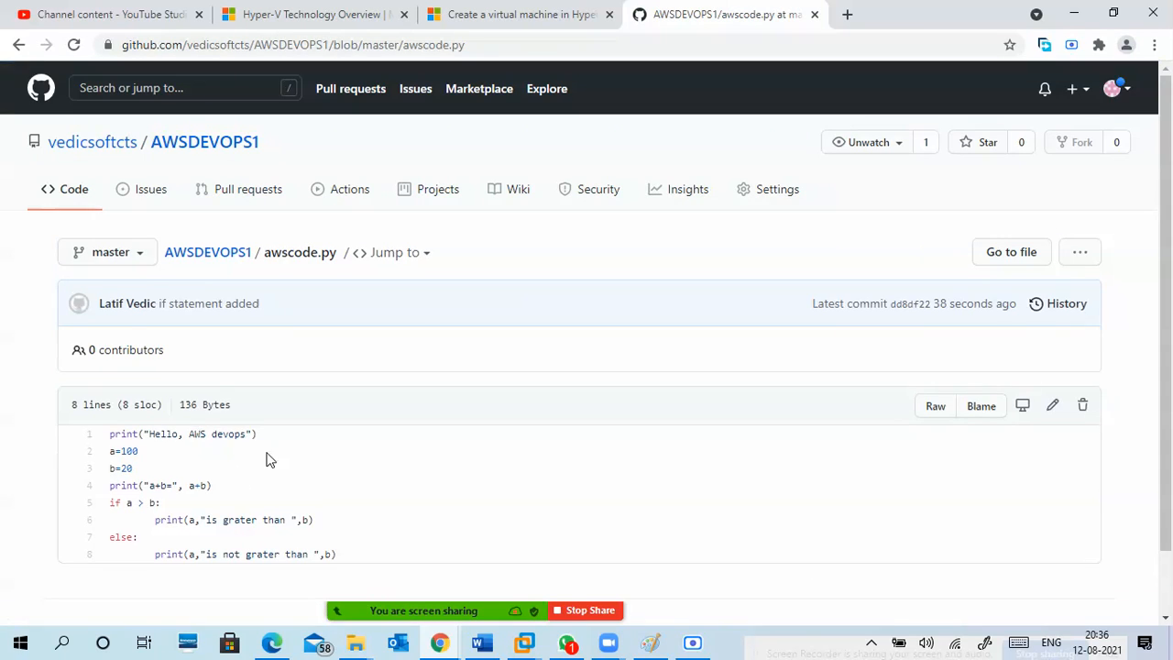
scroll(275, 450, down, 1)
drag(110, 363, 340, 484)
click(409, 460)
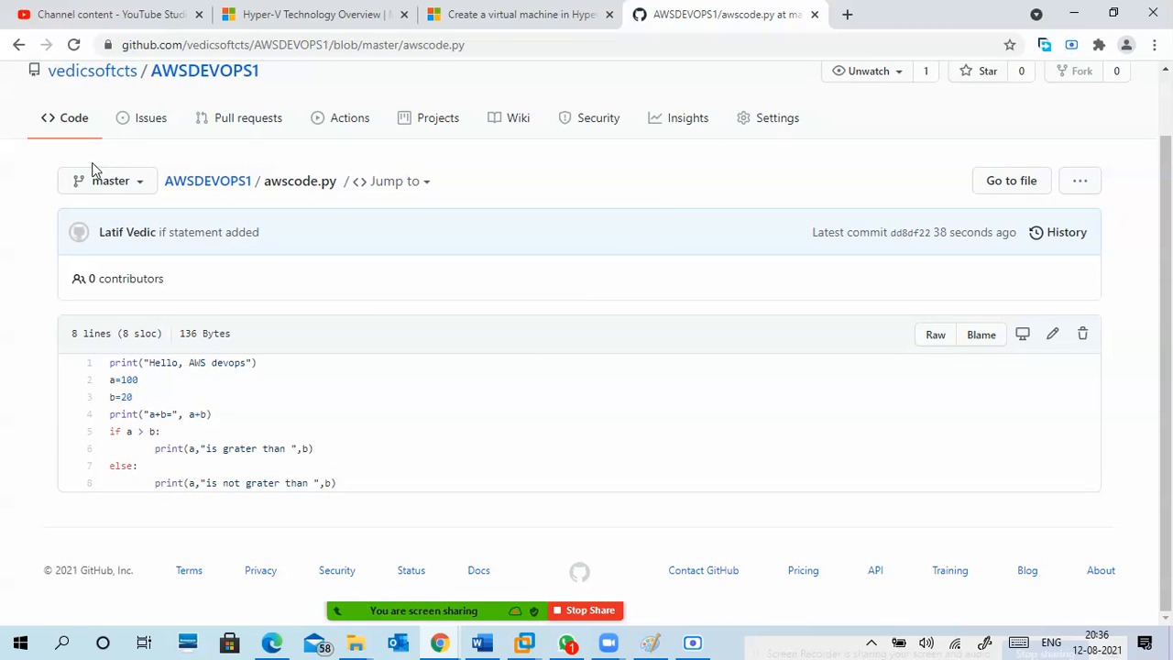
Go back to the repository's main page, switch to the CTS5DevOps virtual machine and minimize PowerShell and File Explorer to reach Jenkins.
click(18, 44)
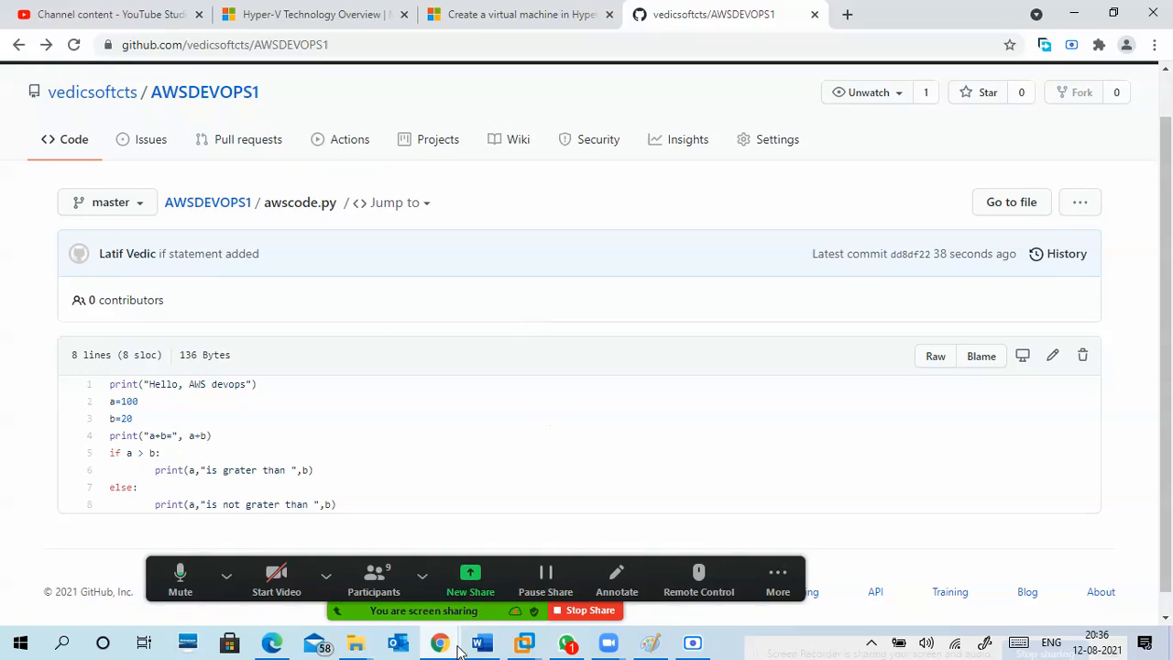
mouse_move(553, 624)
click(587, 562)
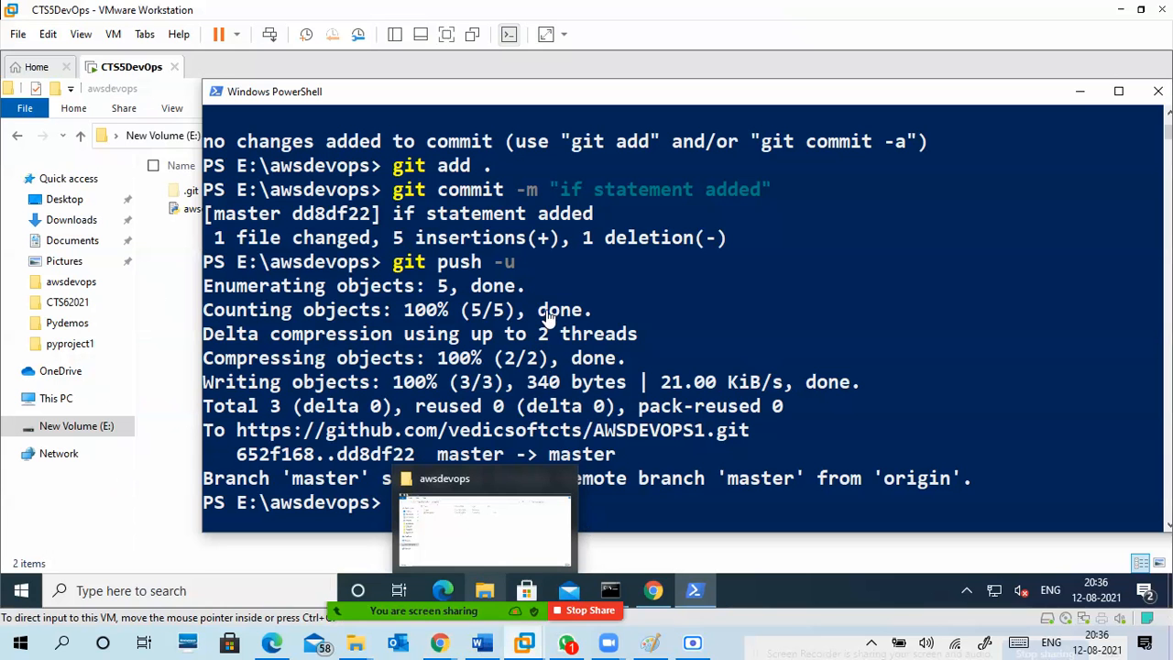
click(1079, 91)
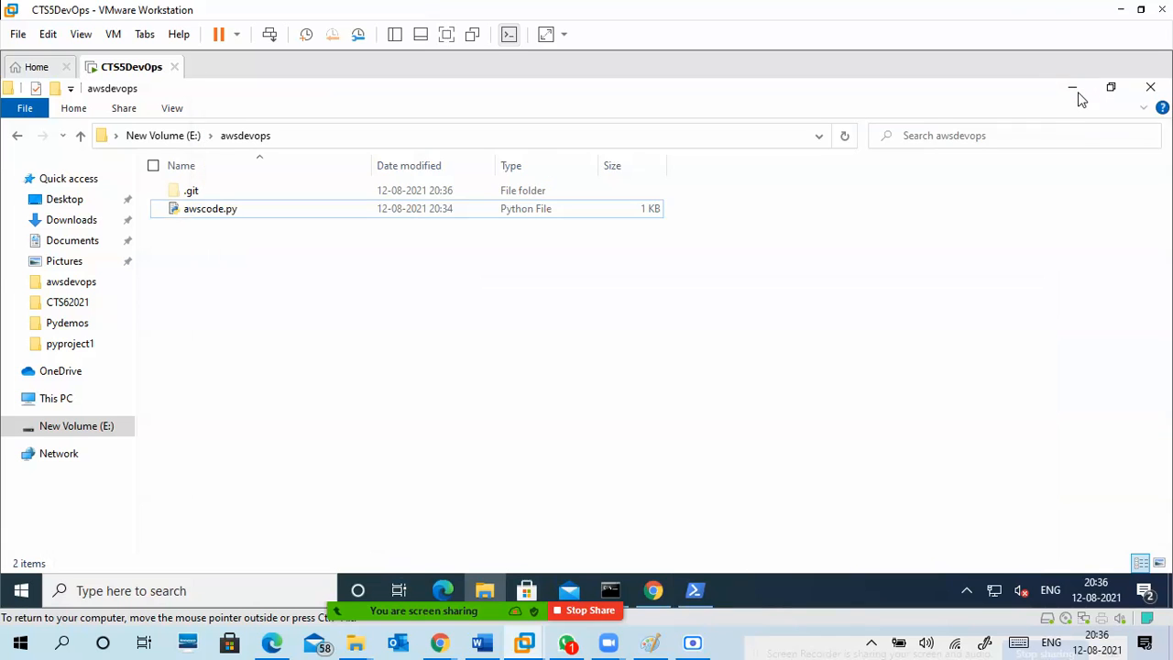
click(1074, 89)
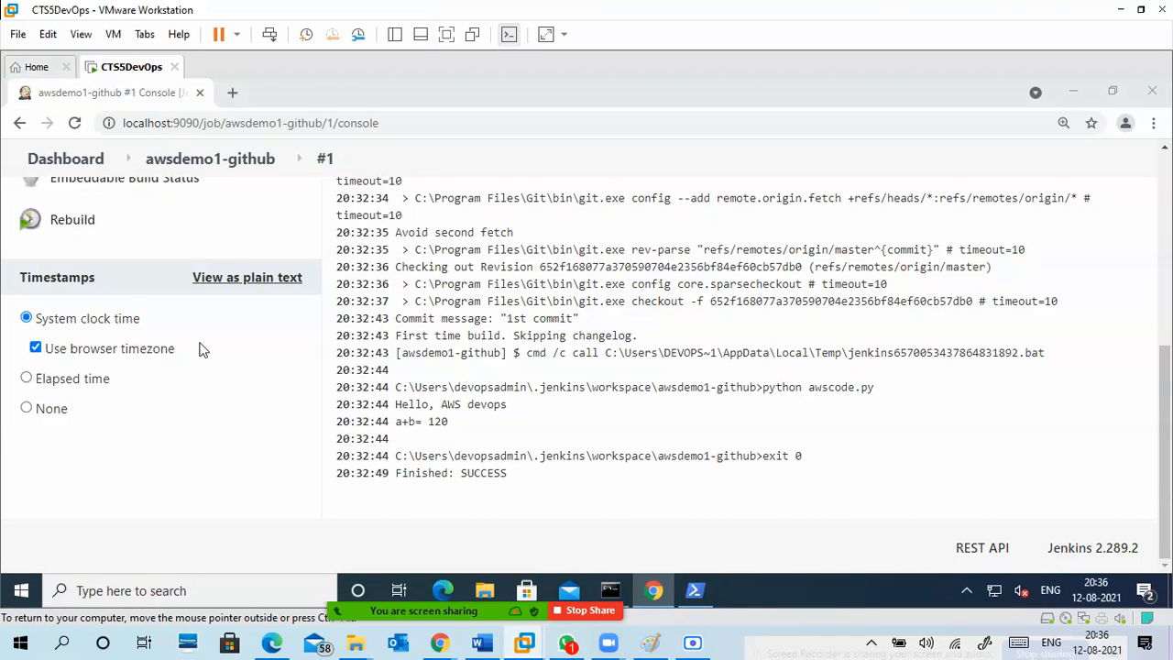
Return from the build #1 console to the awsdemo1-github project and start a new build.
scroll(222, 417, up, 10)
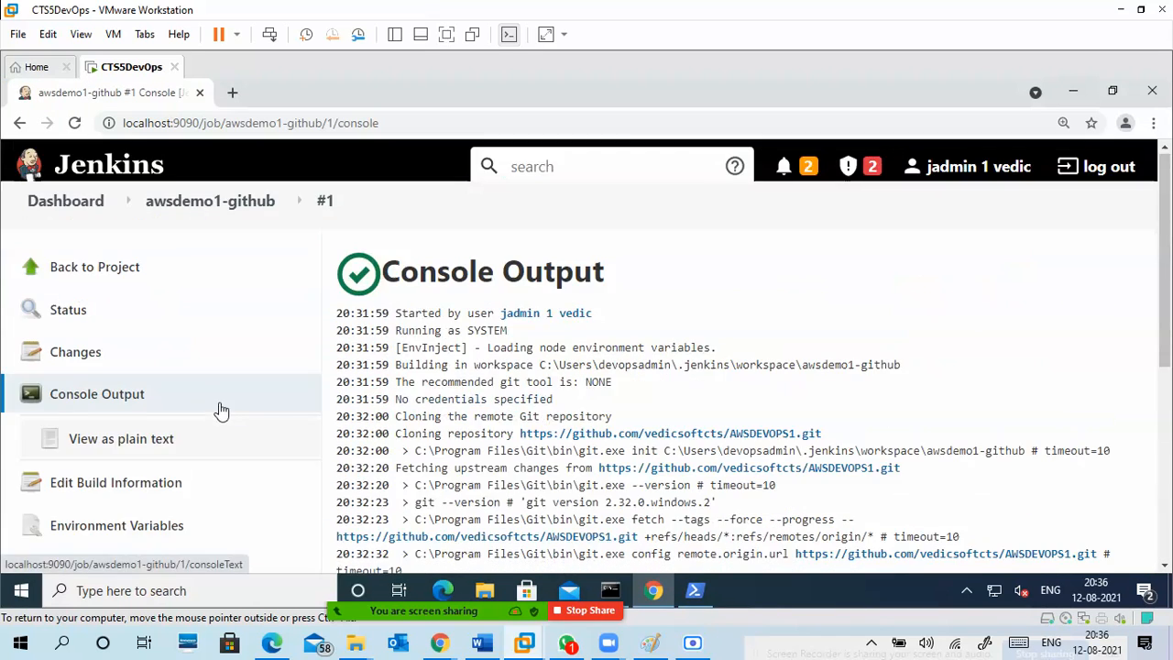
click(126, 273)
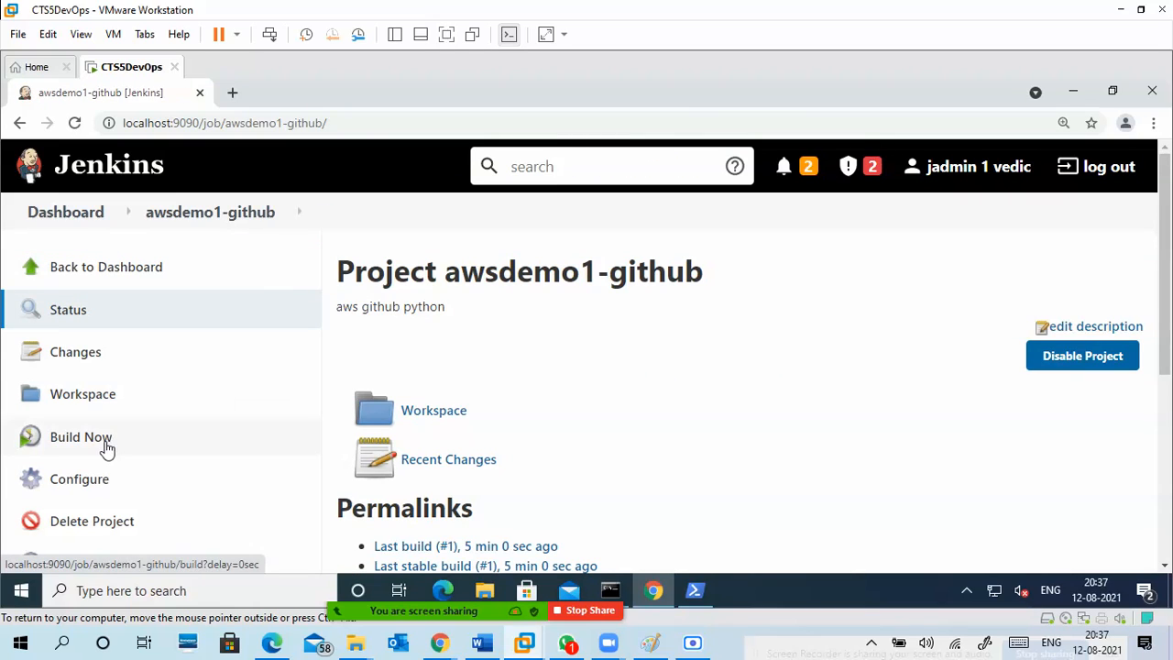
scroll(114, 437, down, 3)
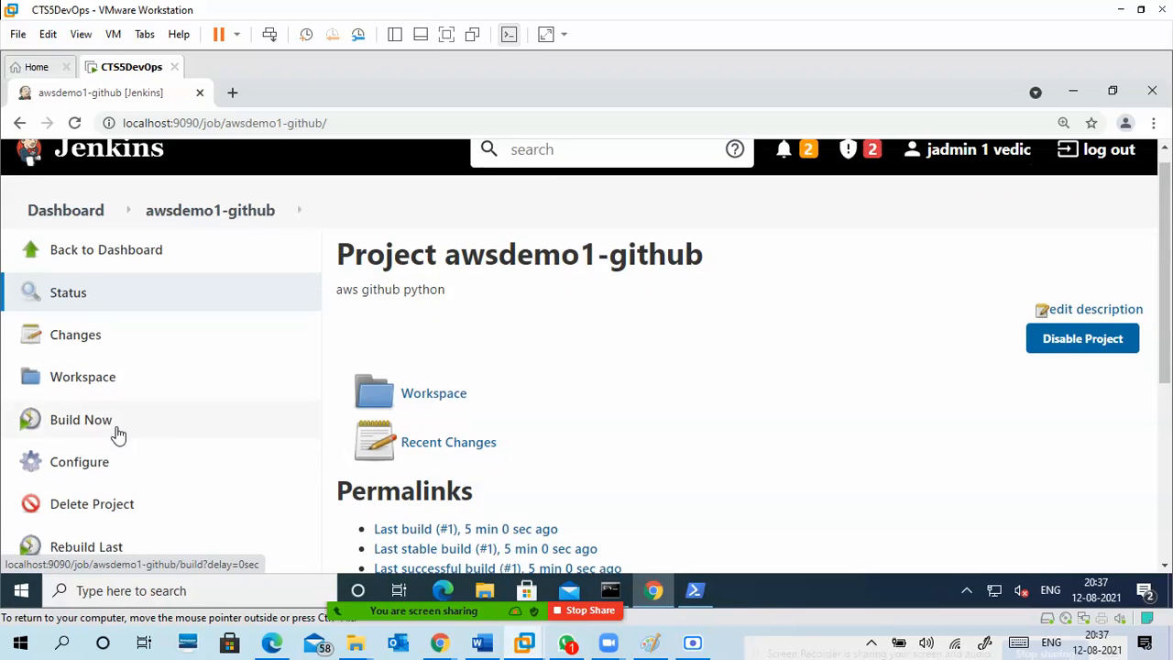
scroll(143, 367, up, 2)
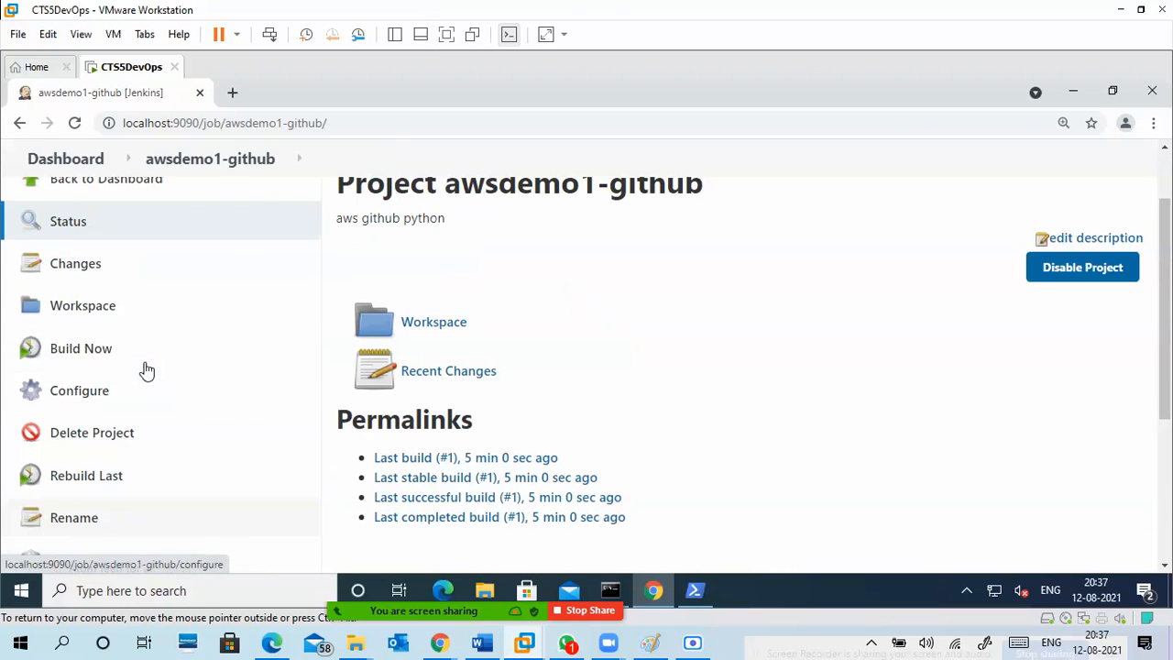
click(106, 352)
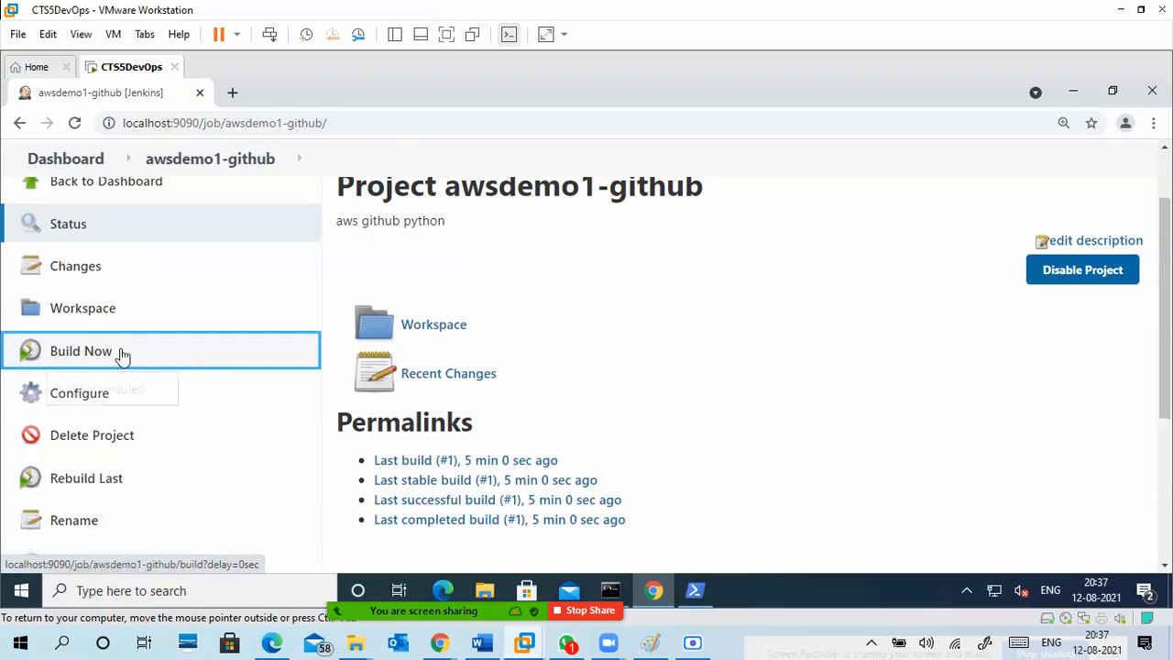
Open build #2 from the build history and examine the awscode.py output in its console log.
scroll(210, 422, down, 2)
scroll(211, 441, down, 1)
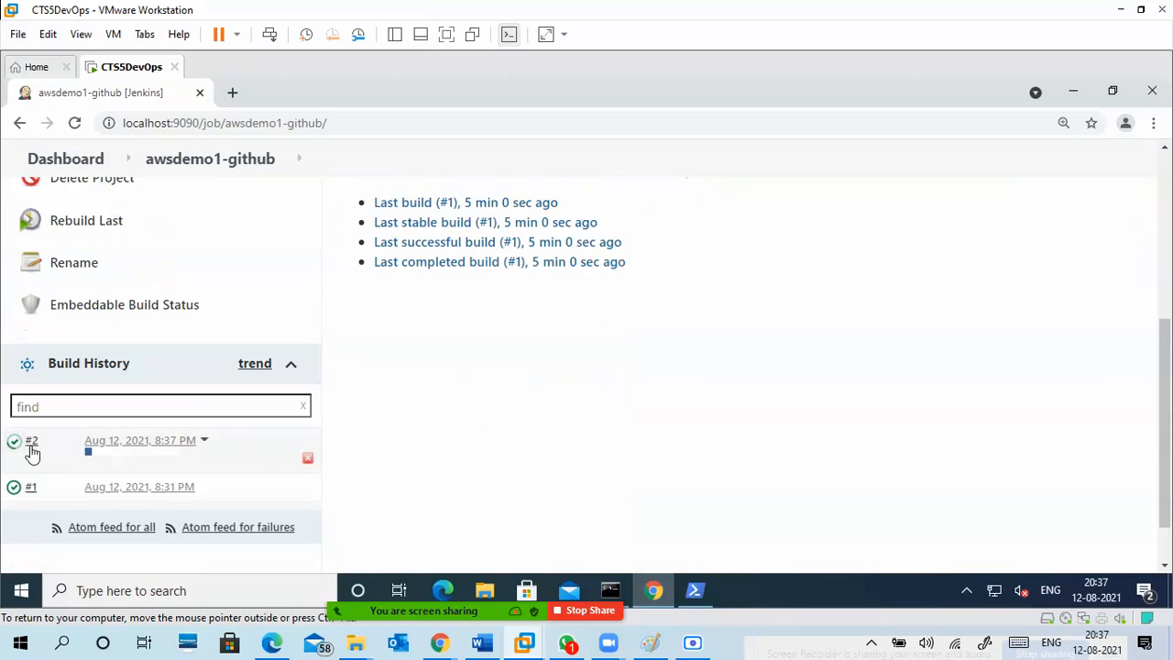
click(301, 457)
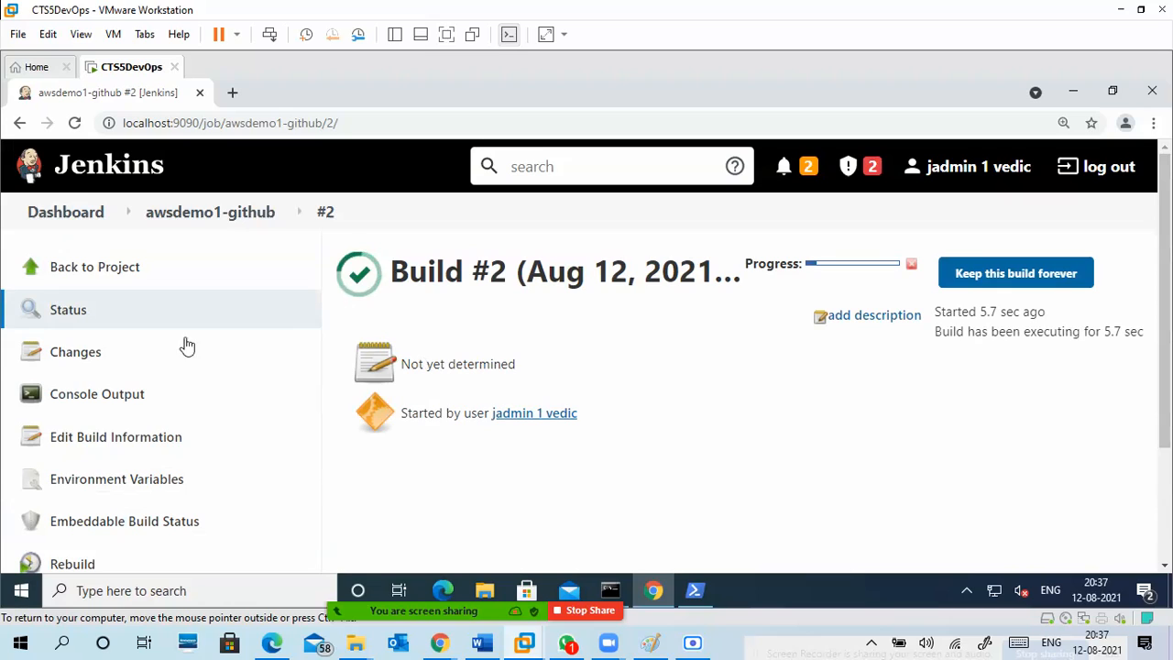
click(107, 392)
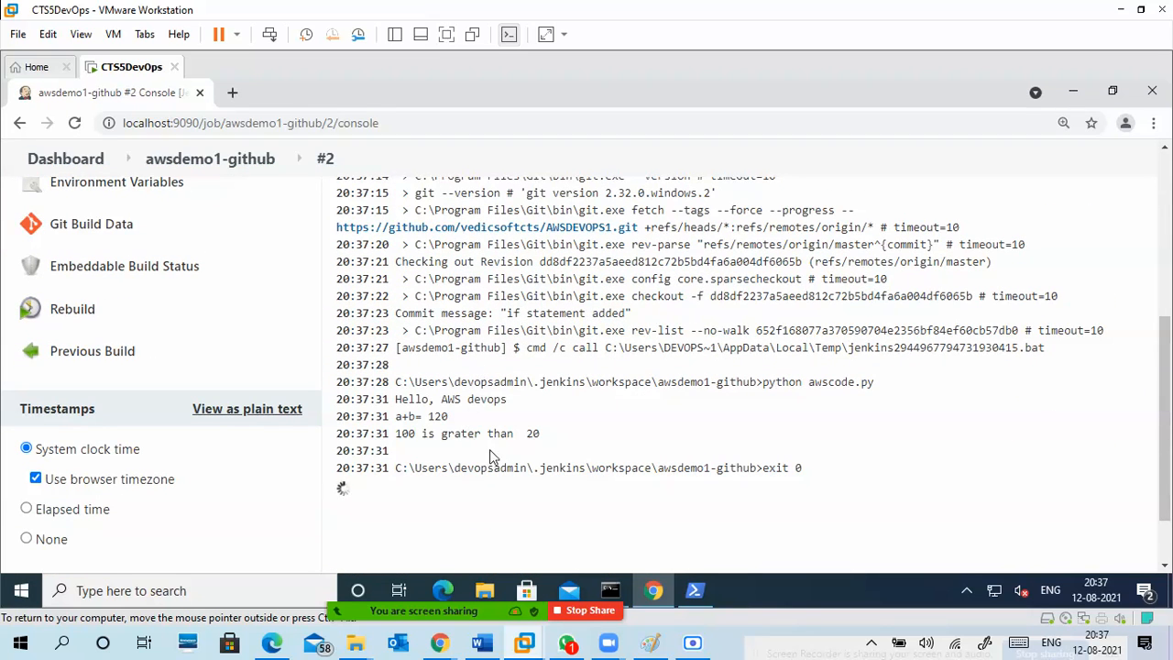
drag(541, 433, 395, 404)
click(465, 424)
Return to the awsdemo1-github project page and review its permalinks and build history.
scroll(171, 386, up, 5)
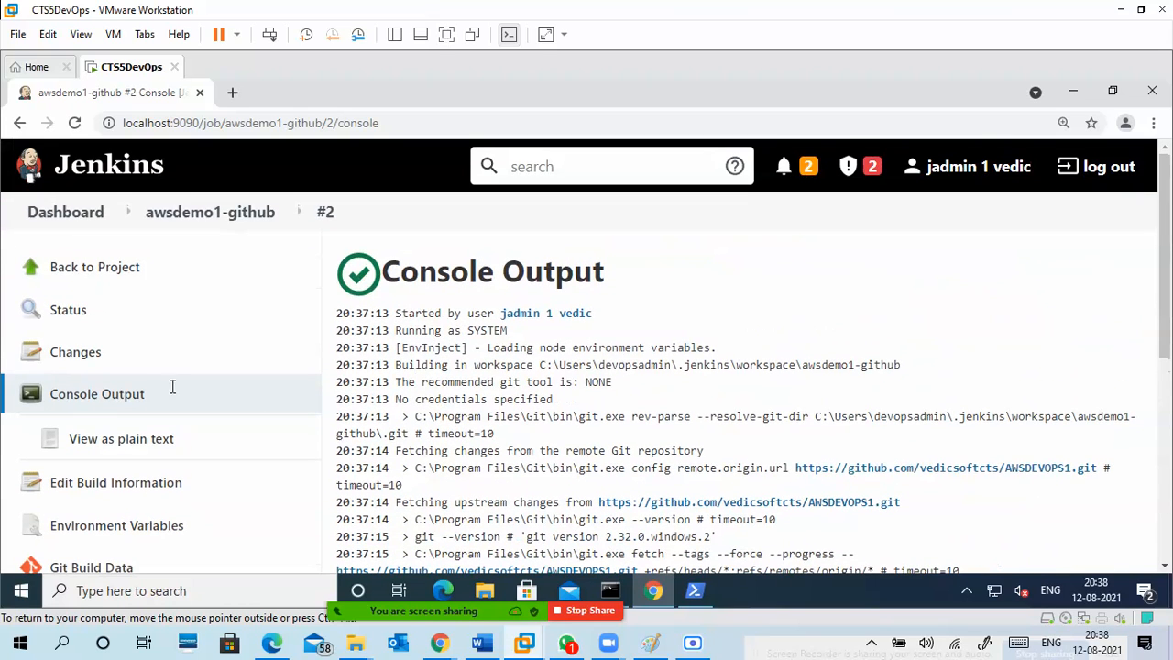
click(98, 269)
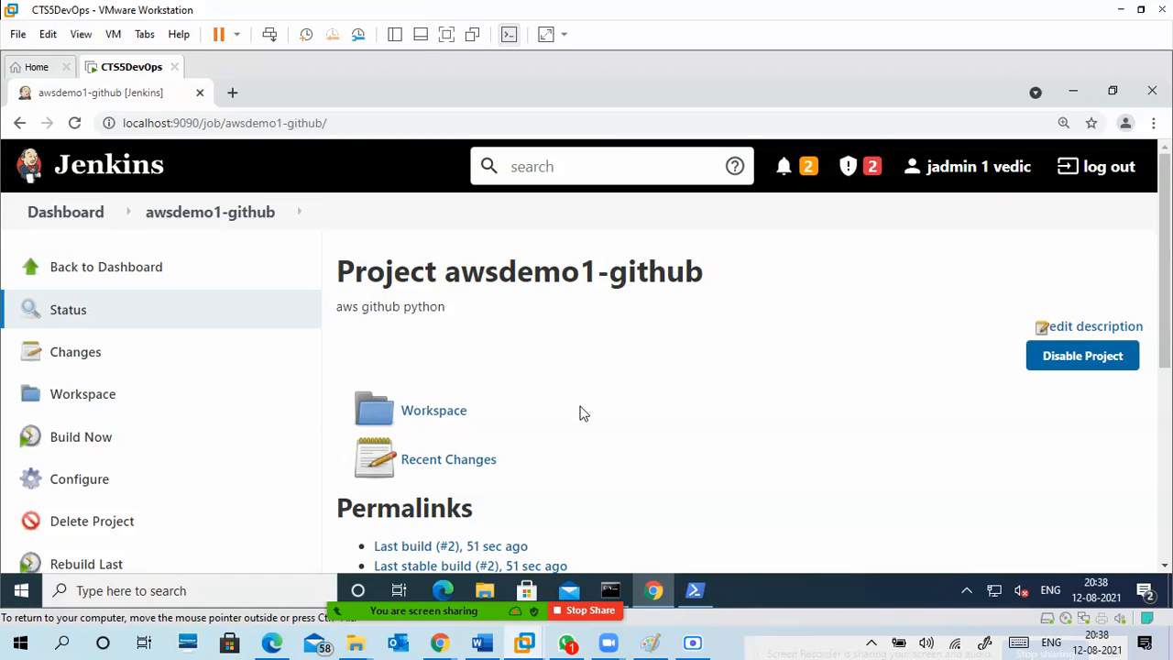
scroll(583, 392, down, 1)
scroll(583, 392, down, 2)
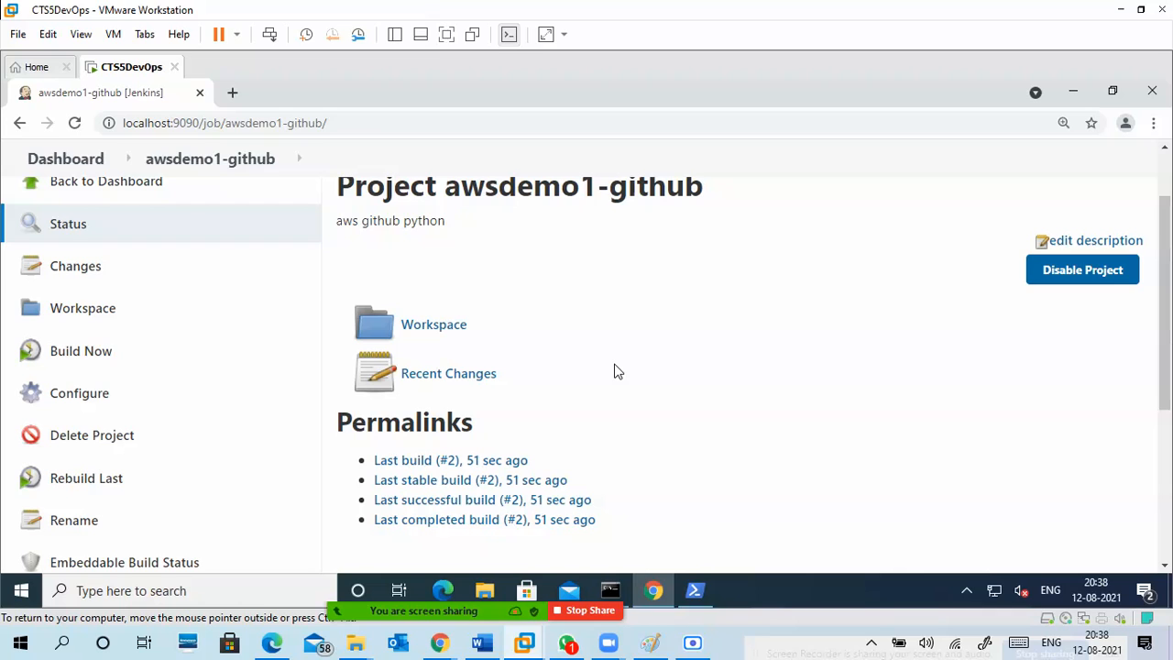
scroll(627, 372, down, 2)
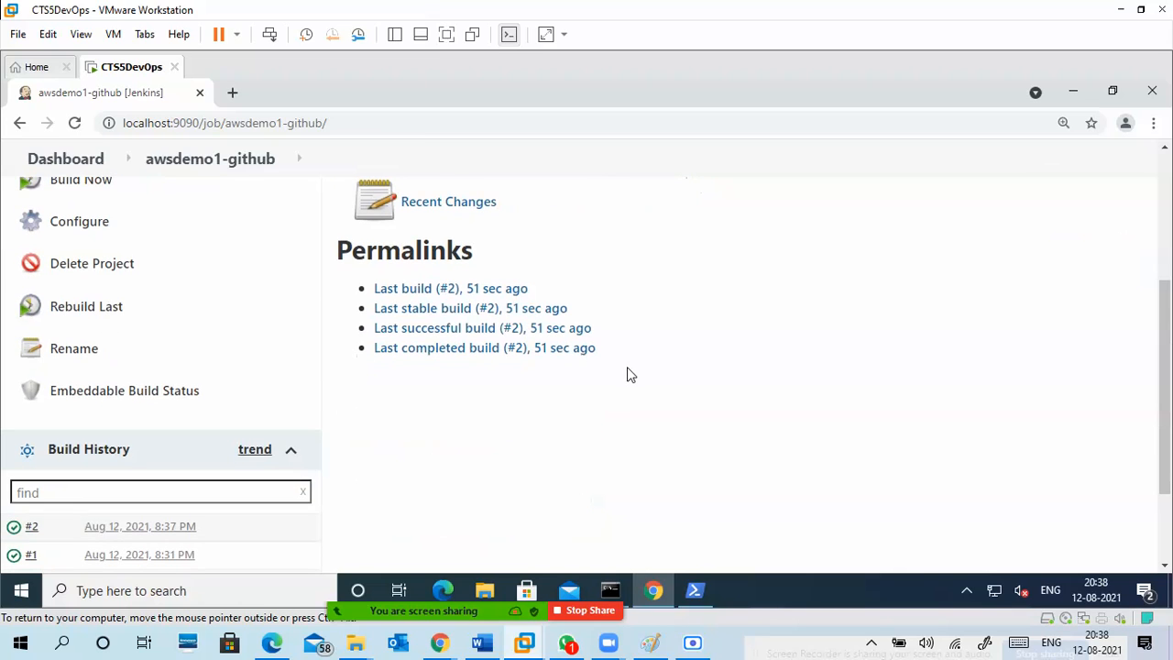
scroll(628, 378, up, 3)
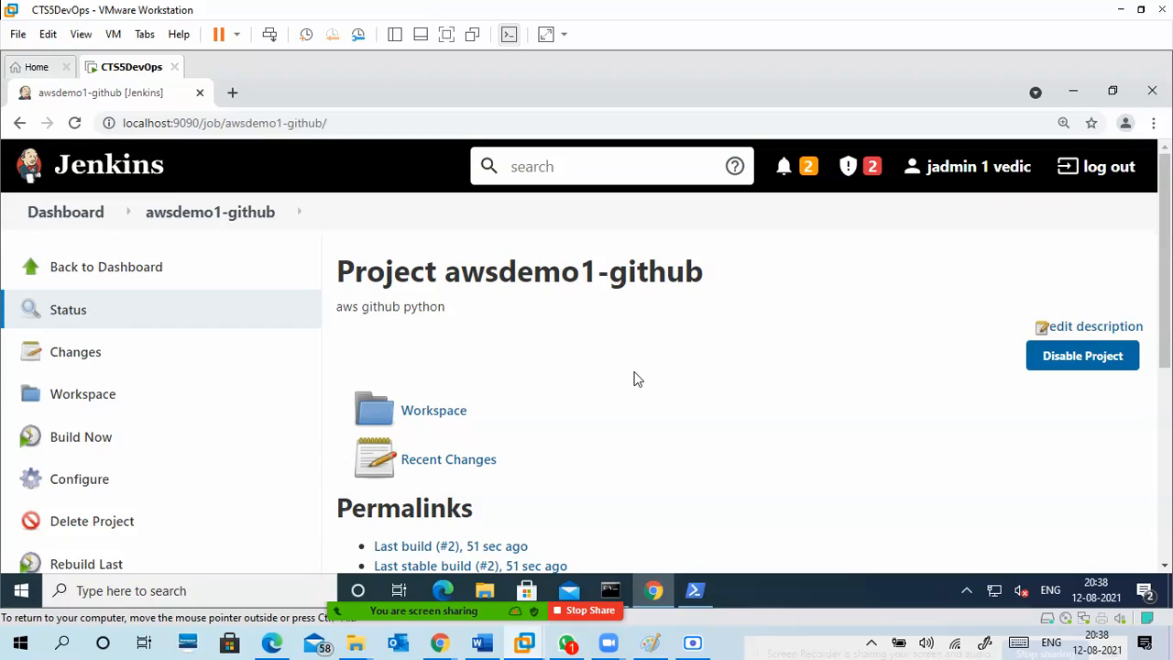
Open the awsdemo1-github configuration and review the available build triggers.
click(97, 487)
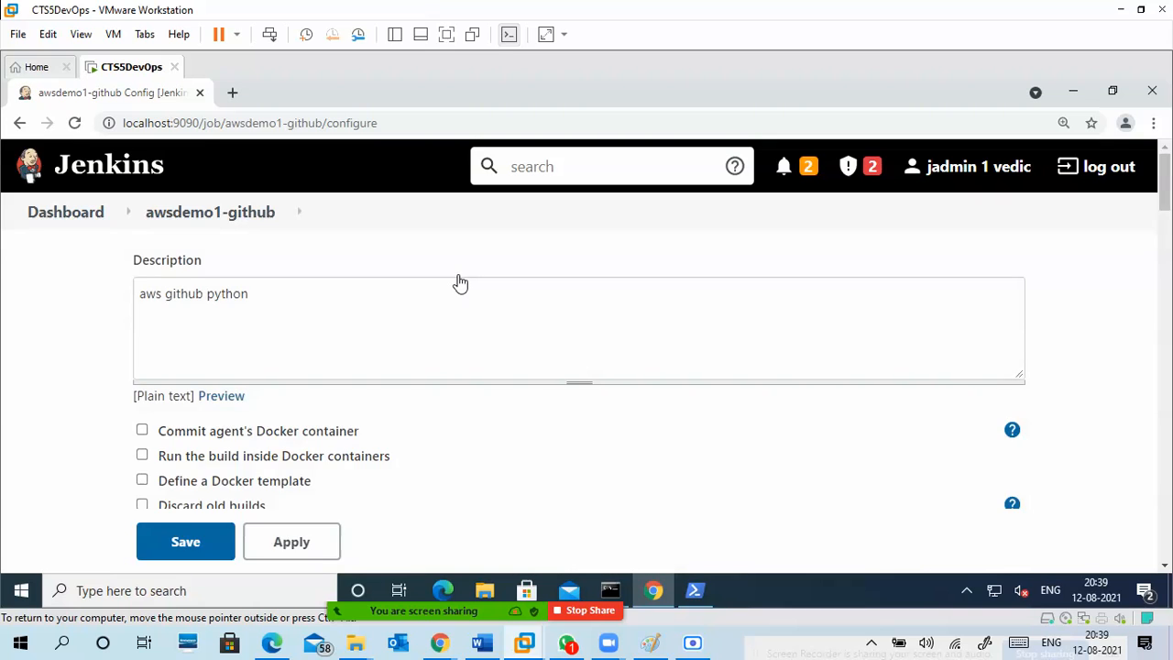
click(462, 280)
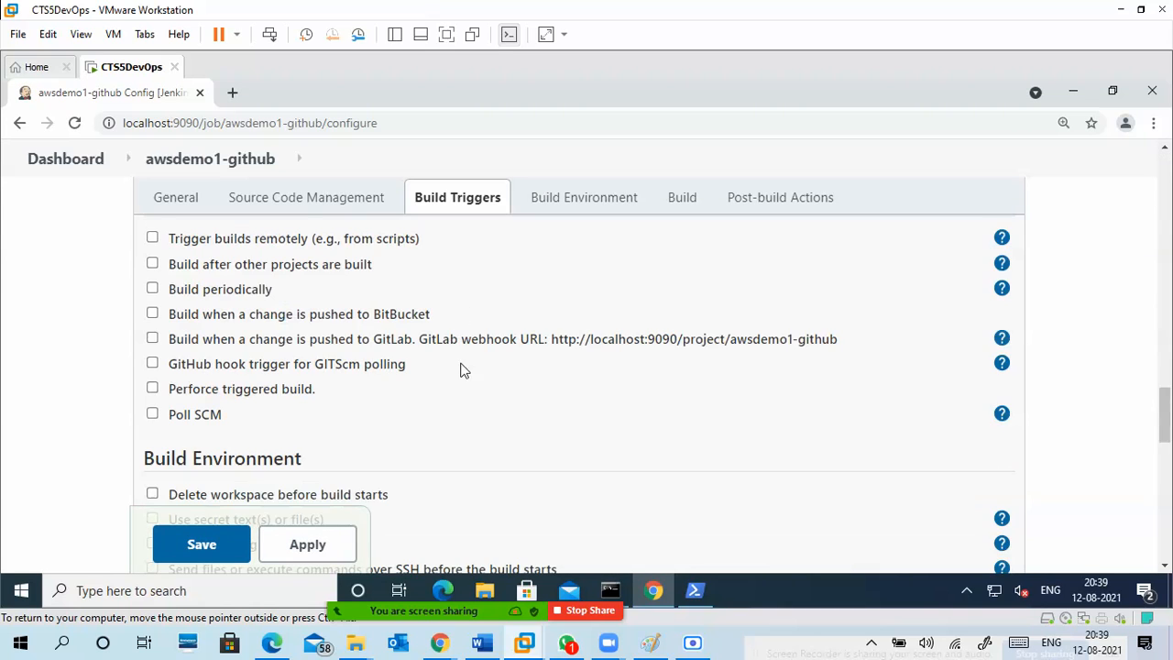
scroll(462, 401, up, 1)
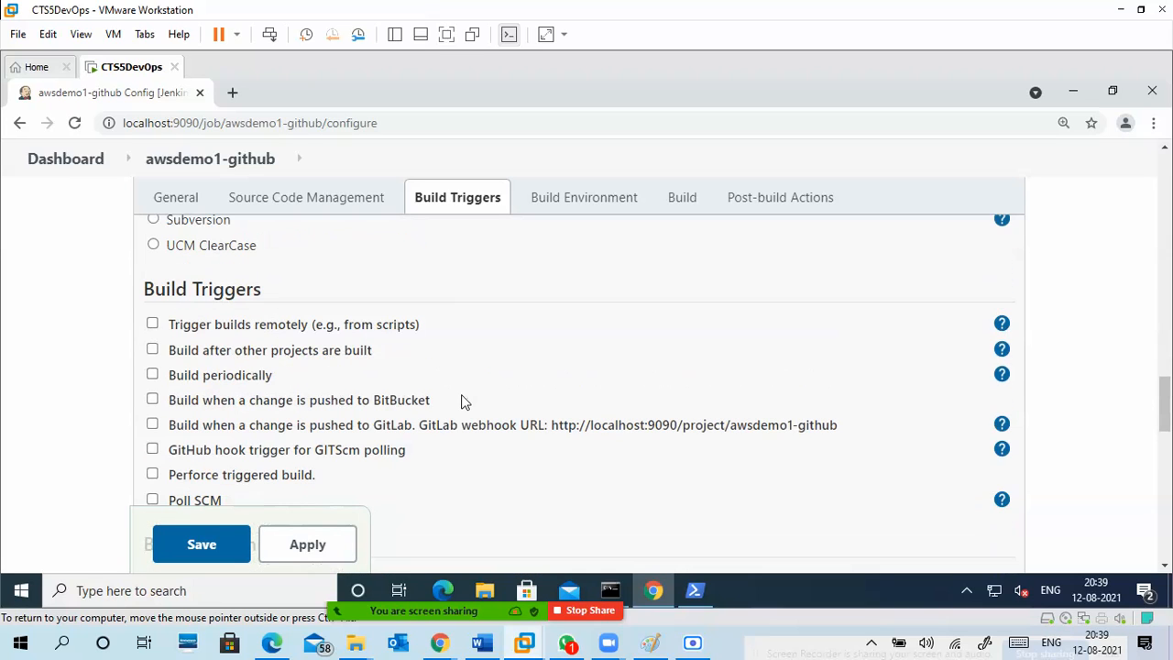
scroll(462, 321, down, 1)
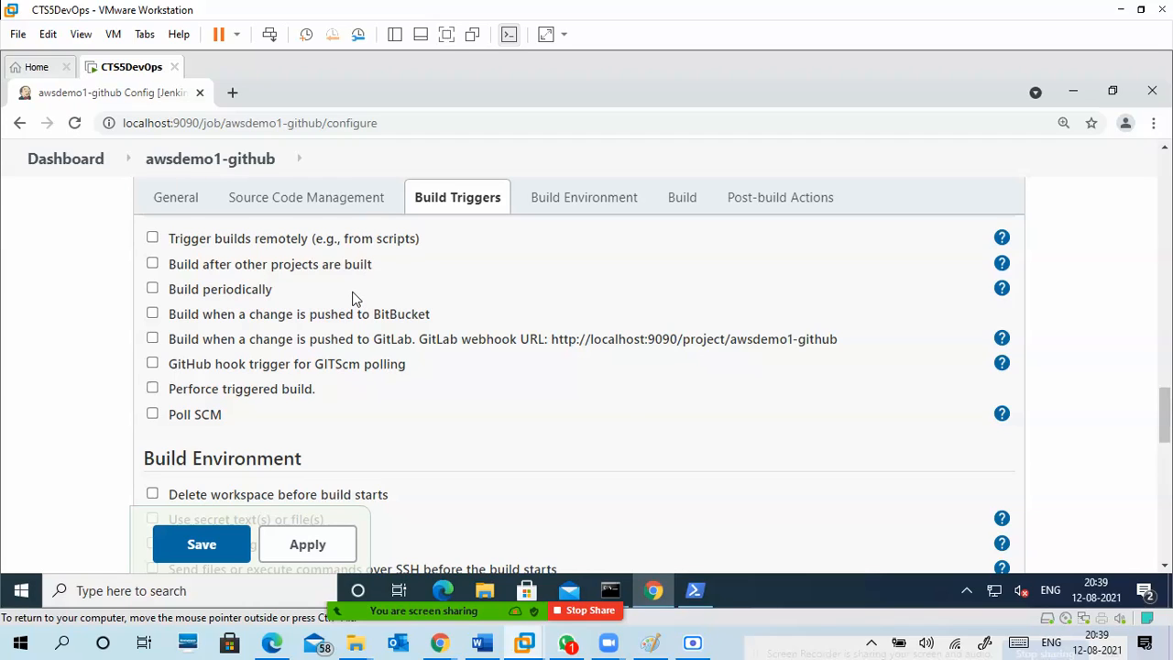
Enable the Build periodically trigger to inspect its schedule field and warning, and disable it again.
click(152, 288)
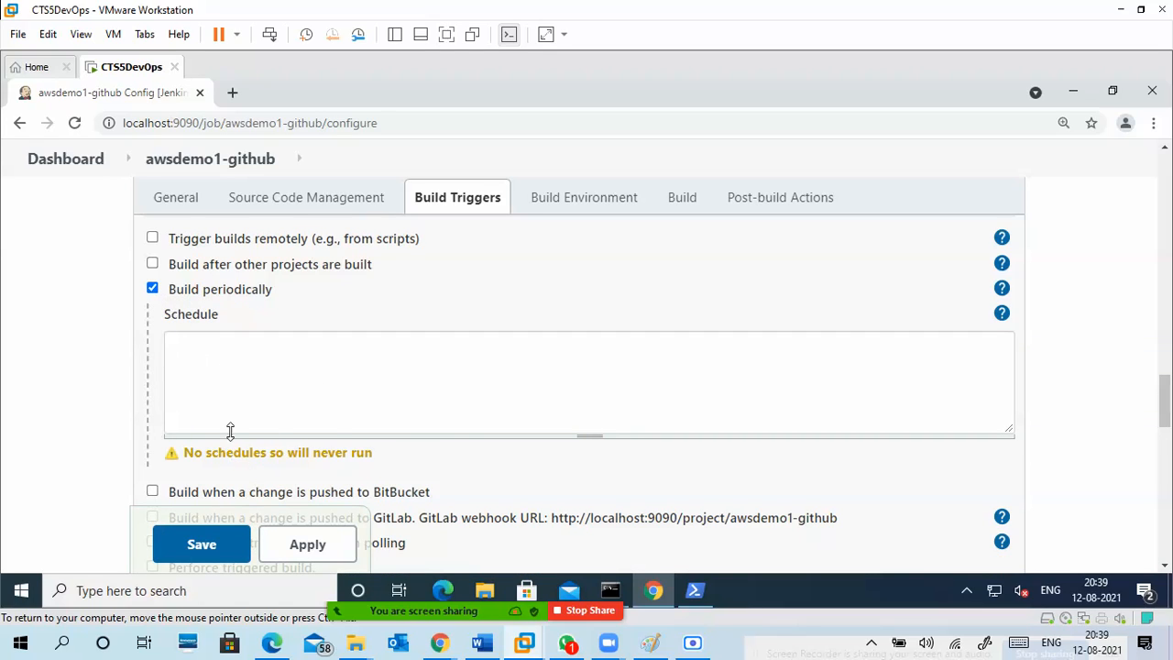
click(251, 400)
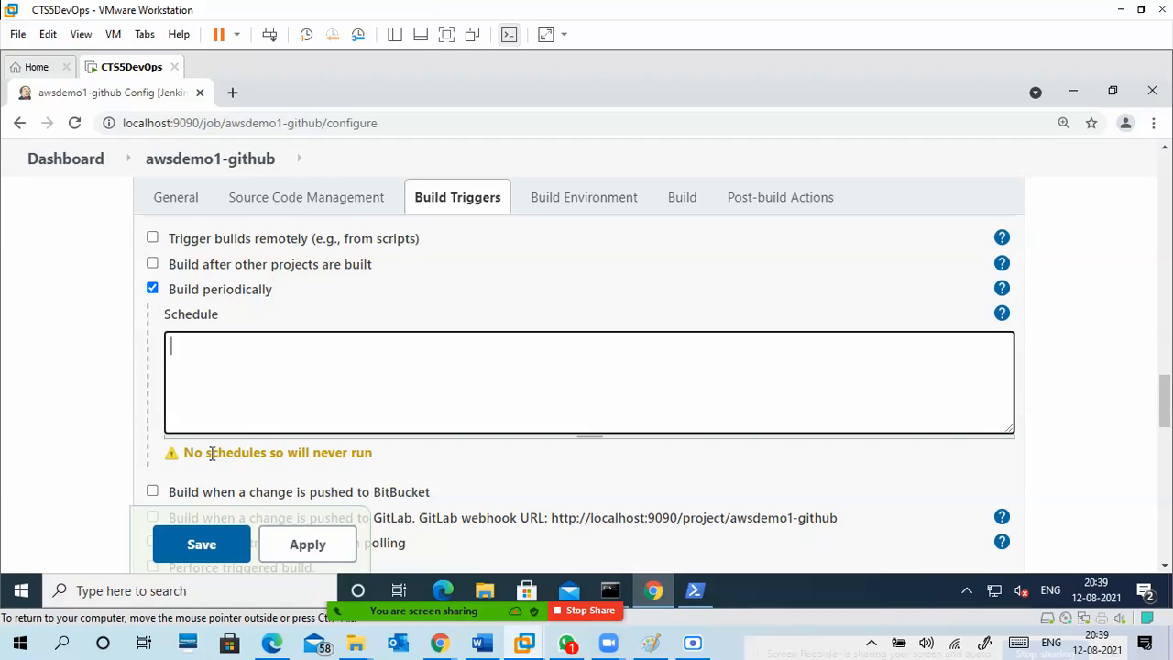
drag(191, 452, 349, 453)
click(173, 464)
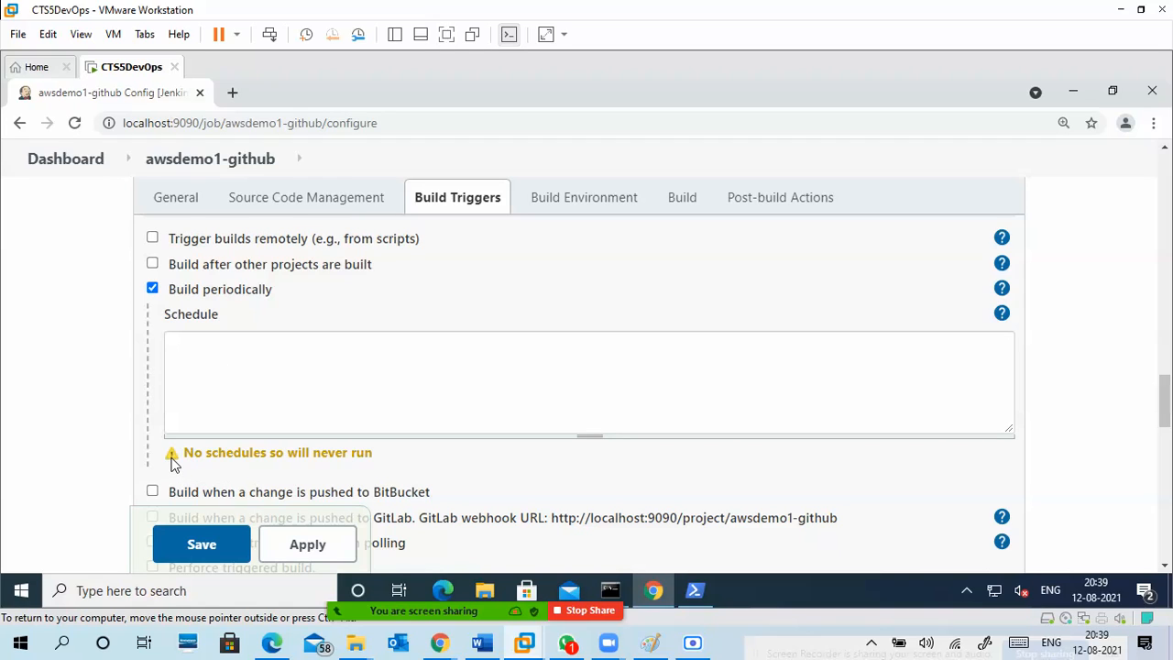
click(152, 289)
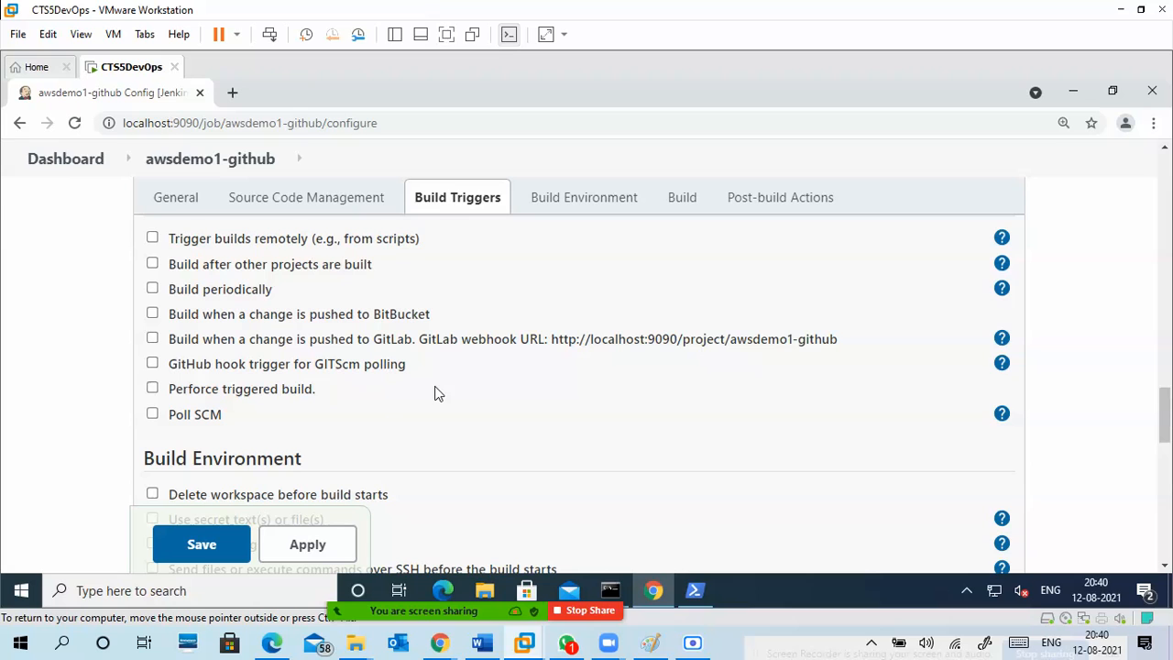
Review the build environment options and the available post-build actions, and return to the build triggers.
scroll(449, 372, down, 2)
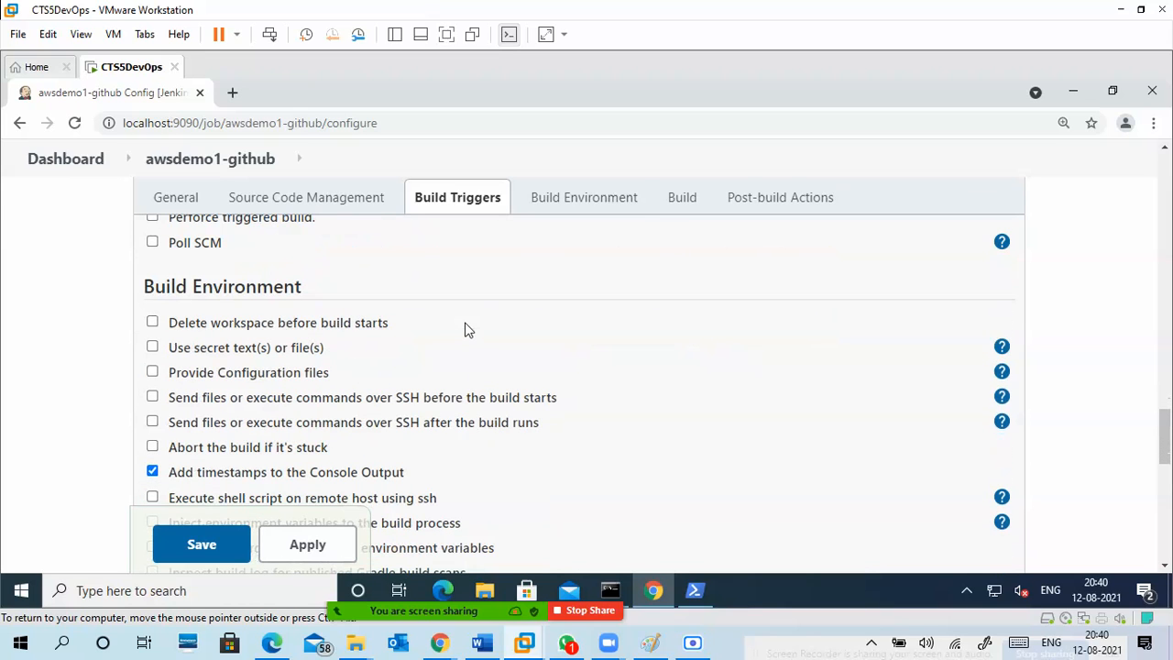
scroll(460, 385, down, 5)
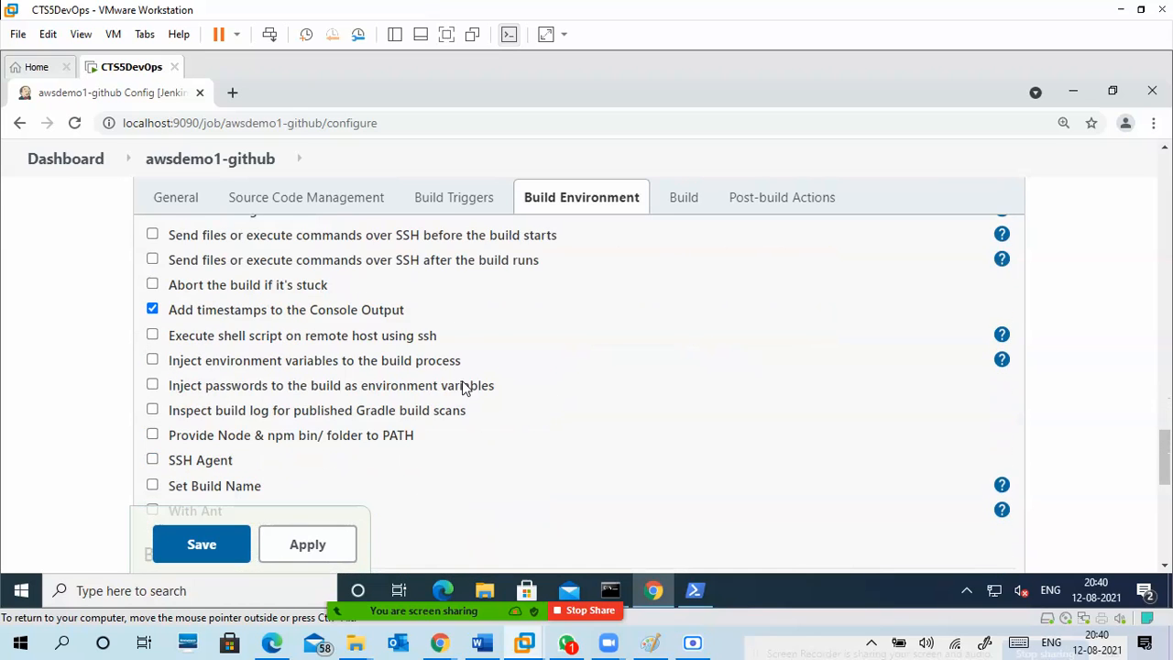
scroll(464, 380, down, 2)
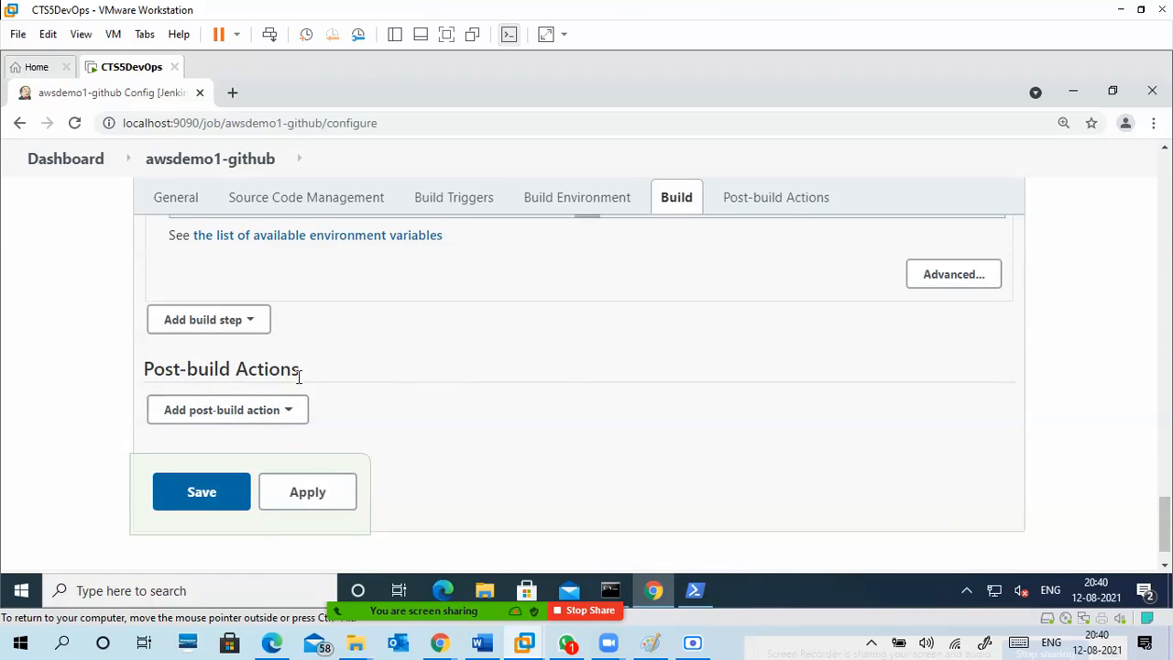
click(295, 417)
click(296, 409)
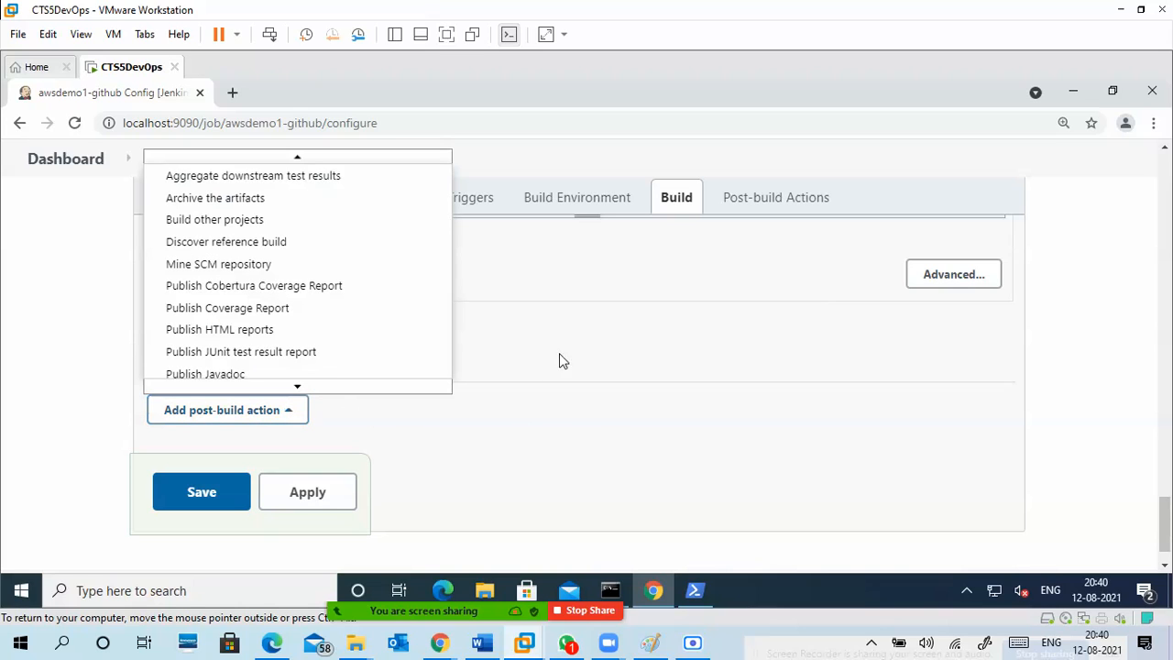
click(475, 216)
click(475, 209)
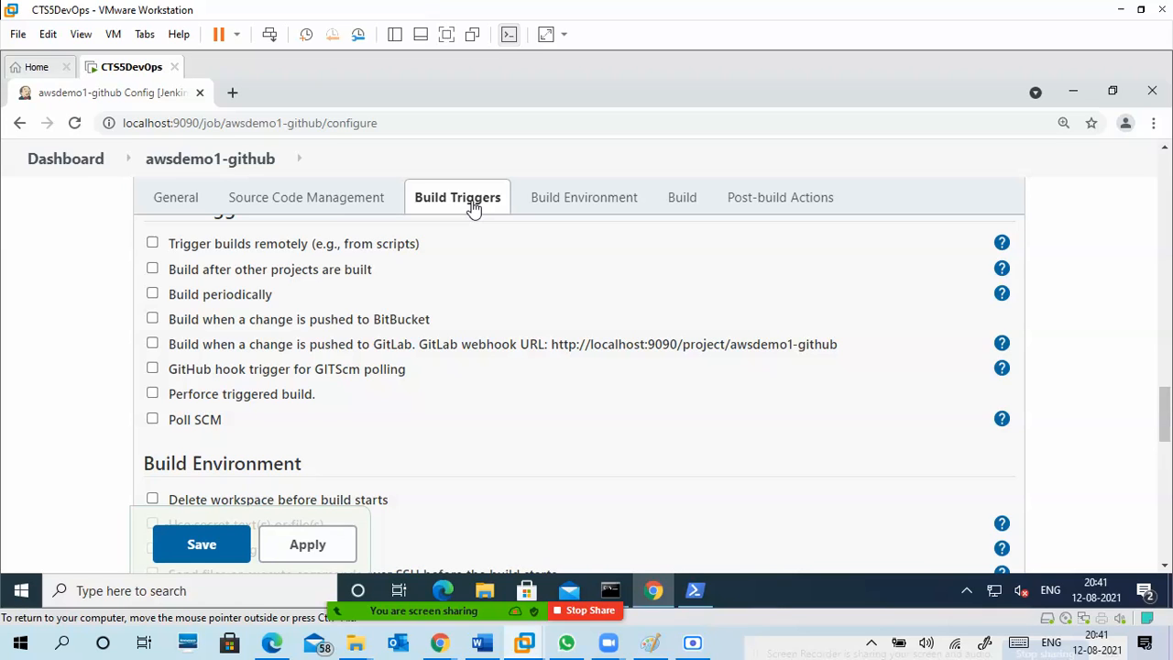
Leave the awsdemo1-github configuration without saving and return to the Jenkins dashboard.
click(177, 200)
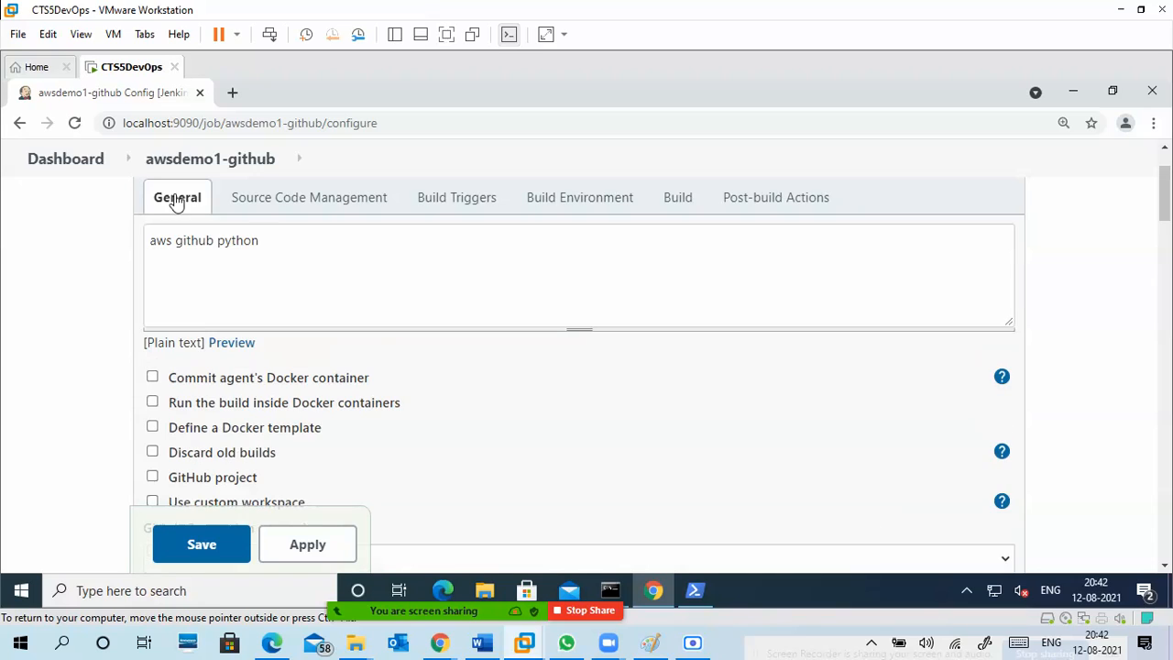
click(82, 162)
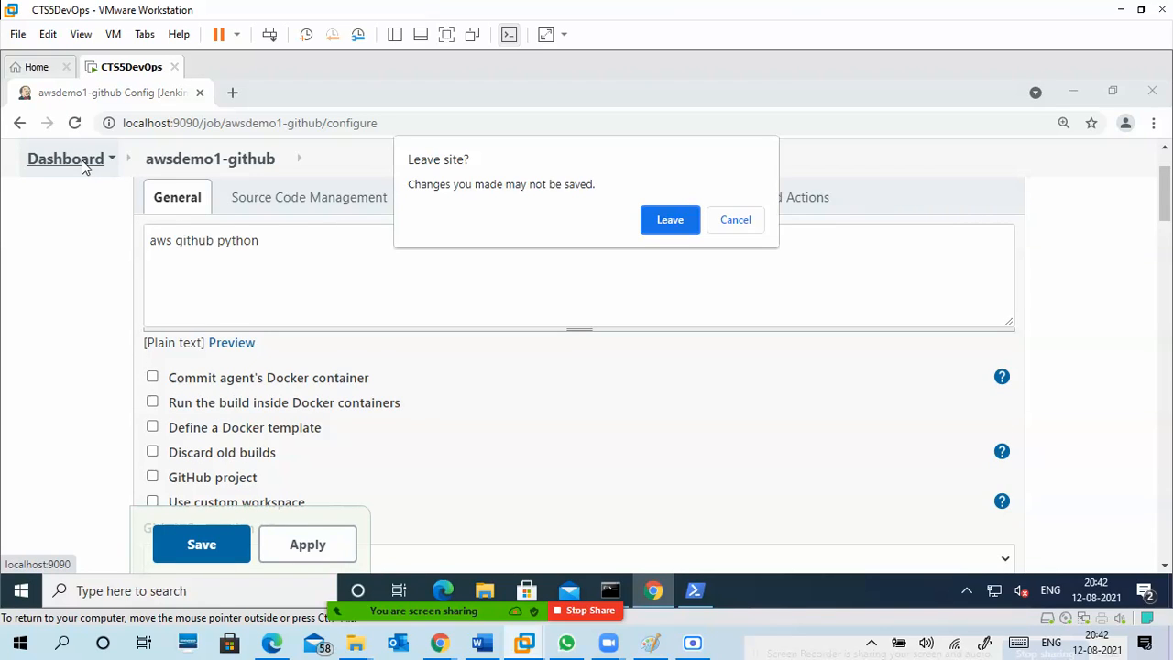
click(688, 222)
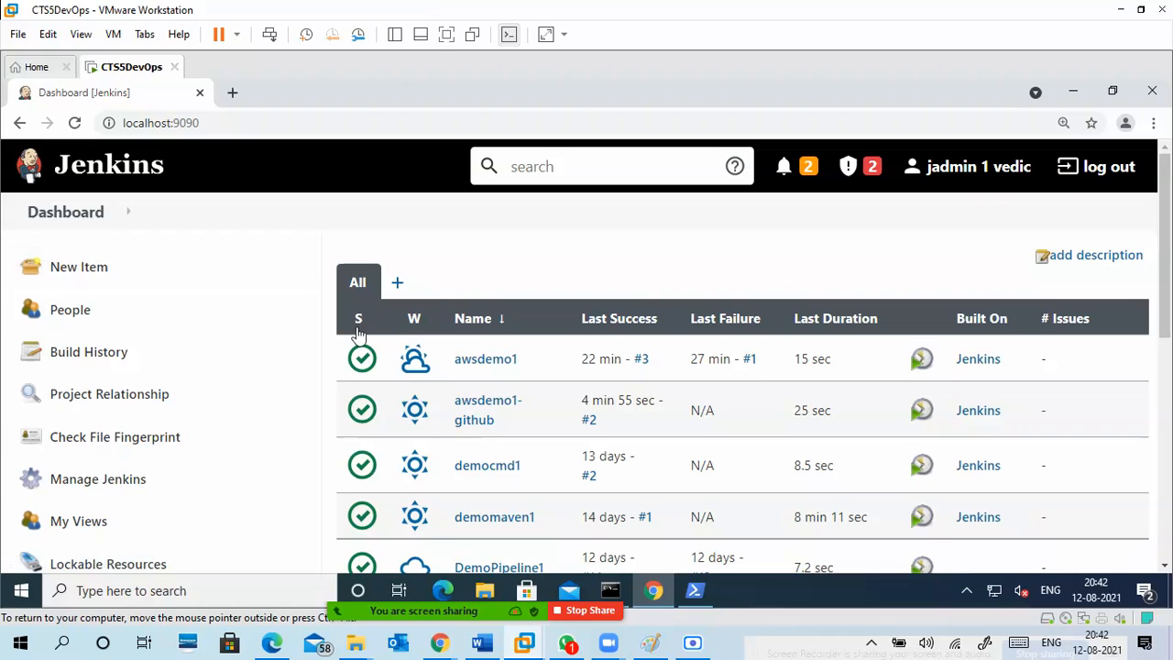
Open the Manage Jenkins page from the dashboard.
scroll(389, 366, down, 1)
scroll(389, 366, down, 2)
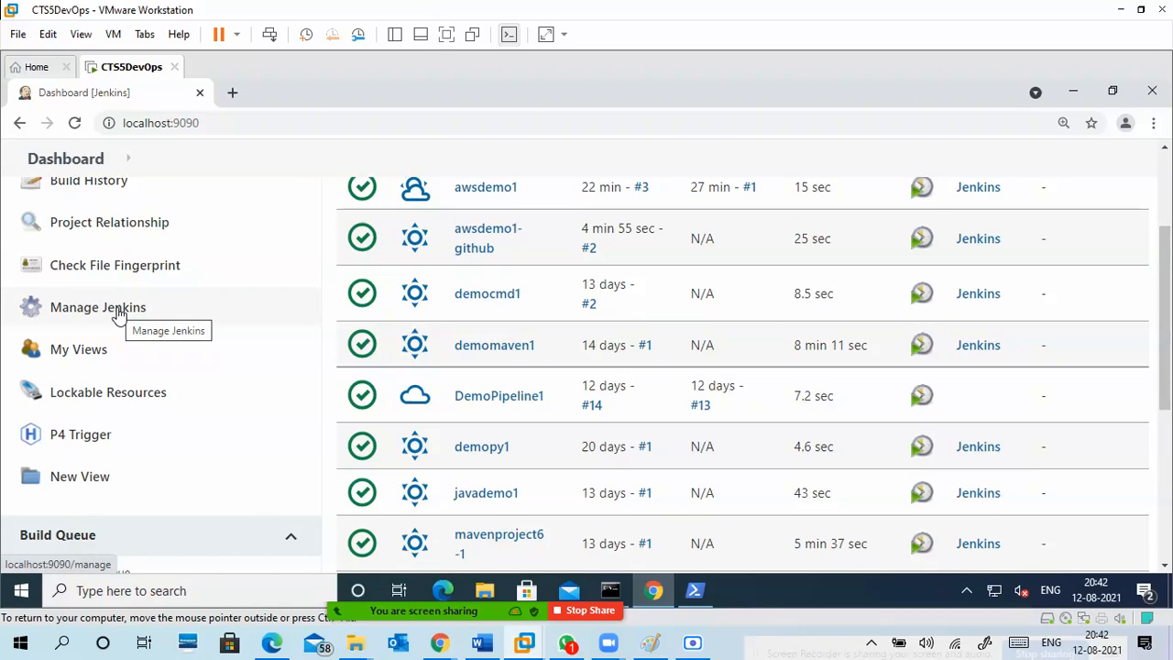
click(118, 315)
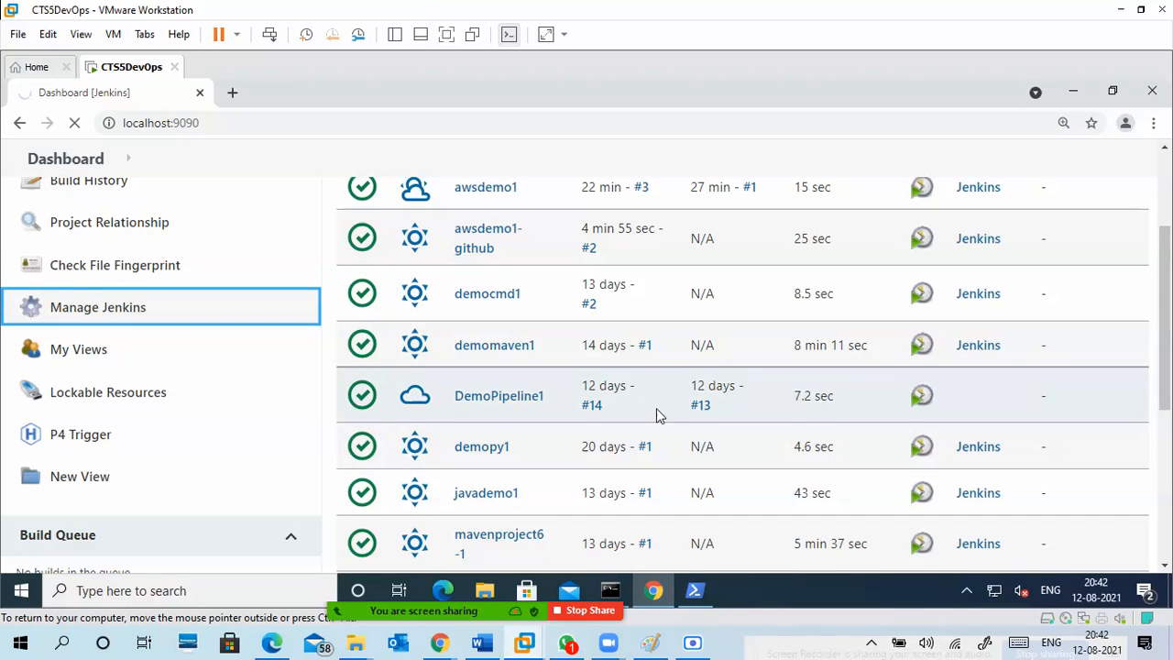
scroll(656, 405, down, 2)
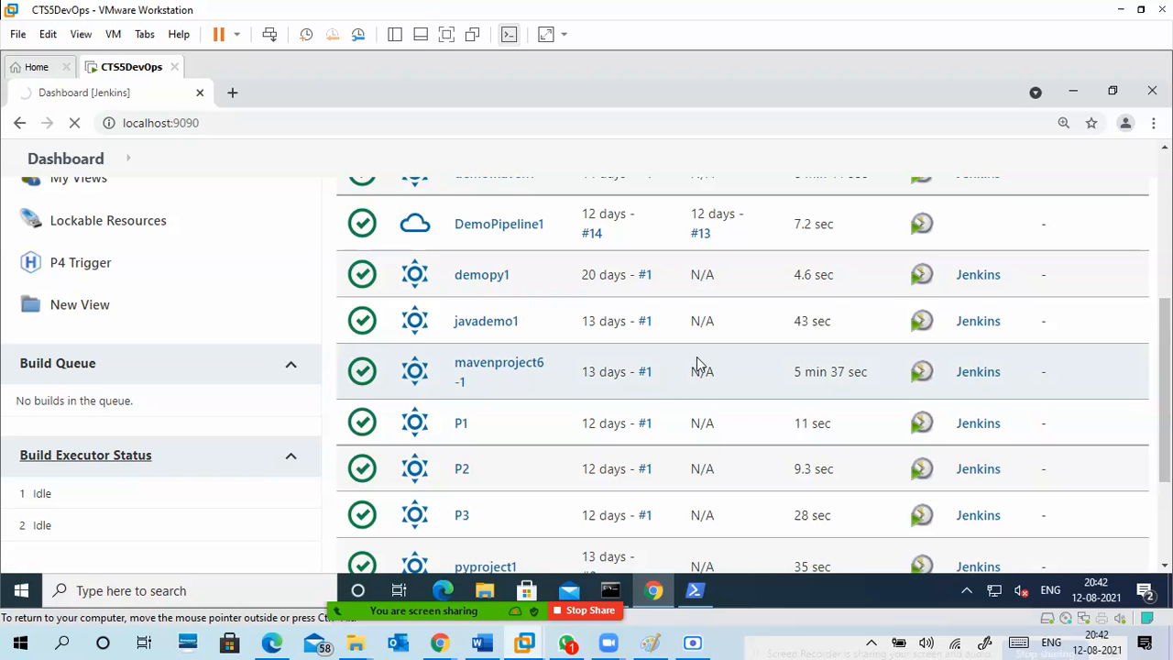
scroll(696, 357, down, 2)
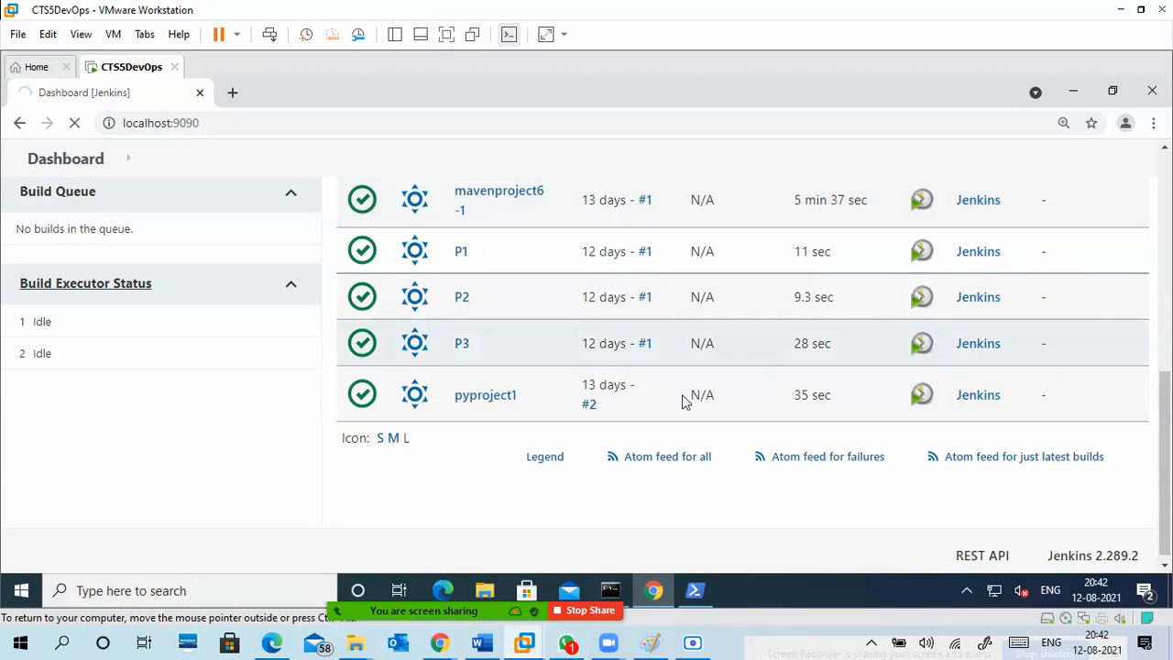
scroll(637, 472, up, 2)
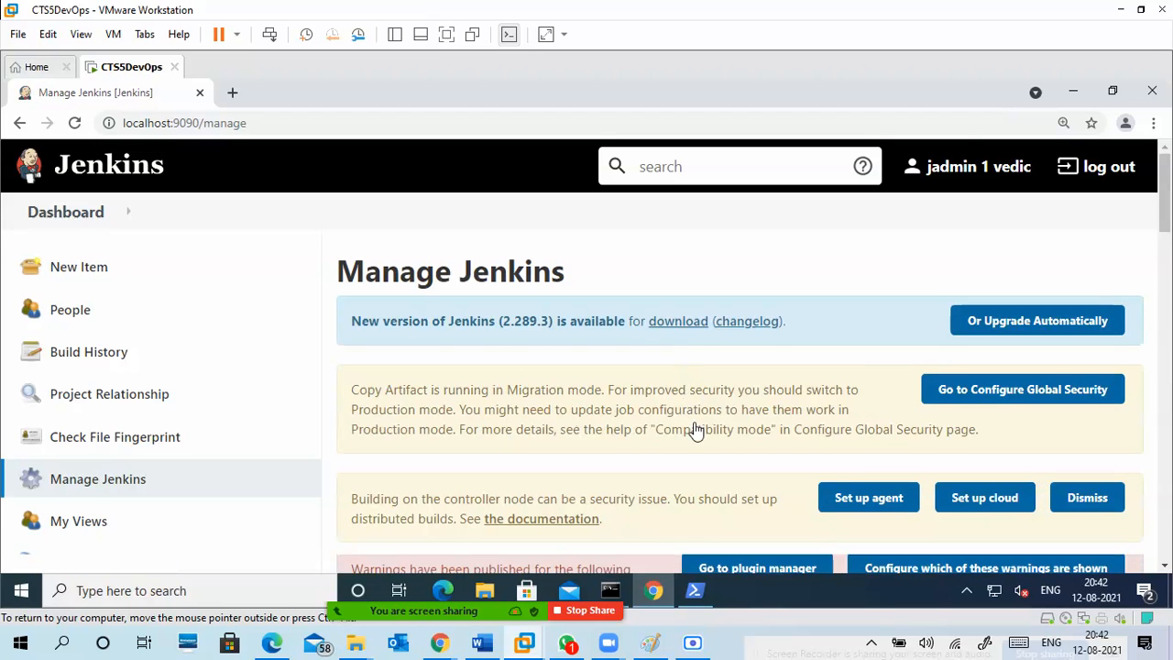
Review the system configuration and security sections of the Manage Jenkins page.
scroll(695, 431, down, 6)
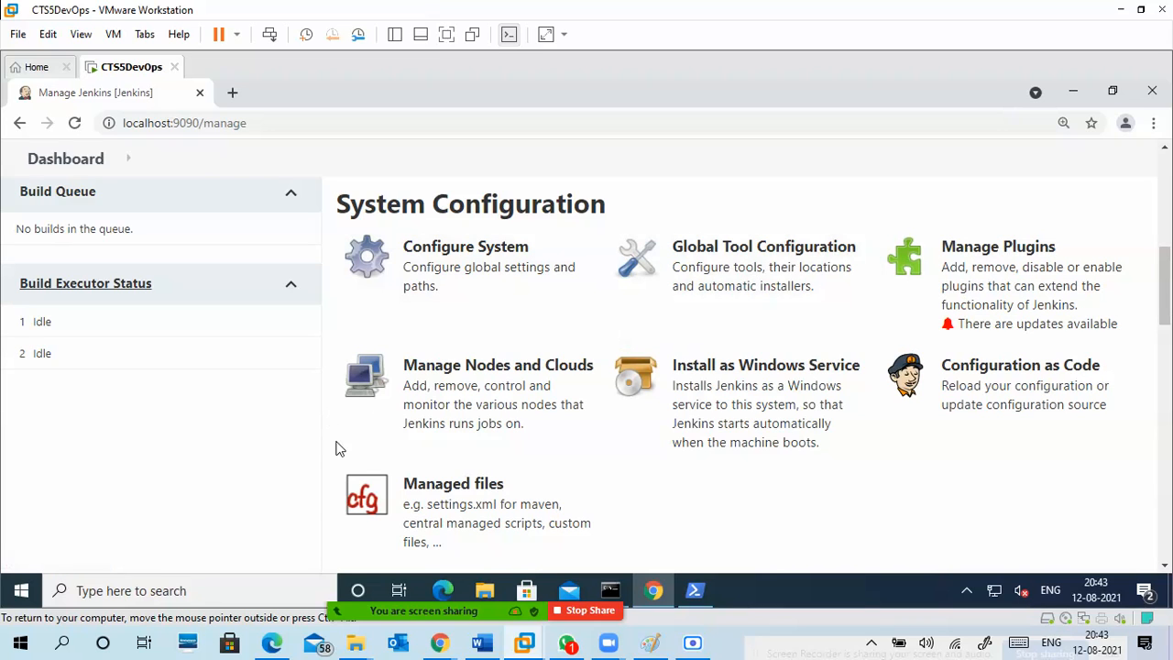
scroll(339, 449, up, 4)
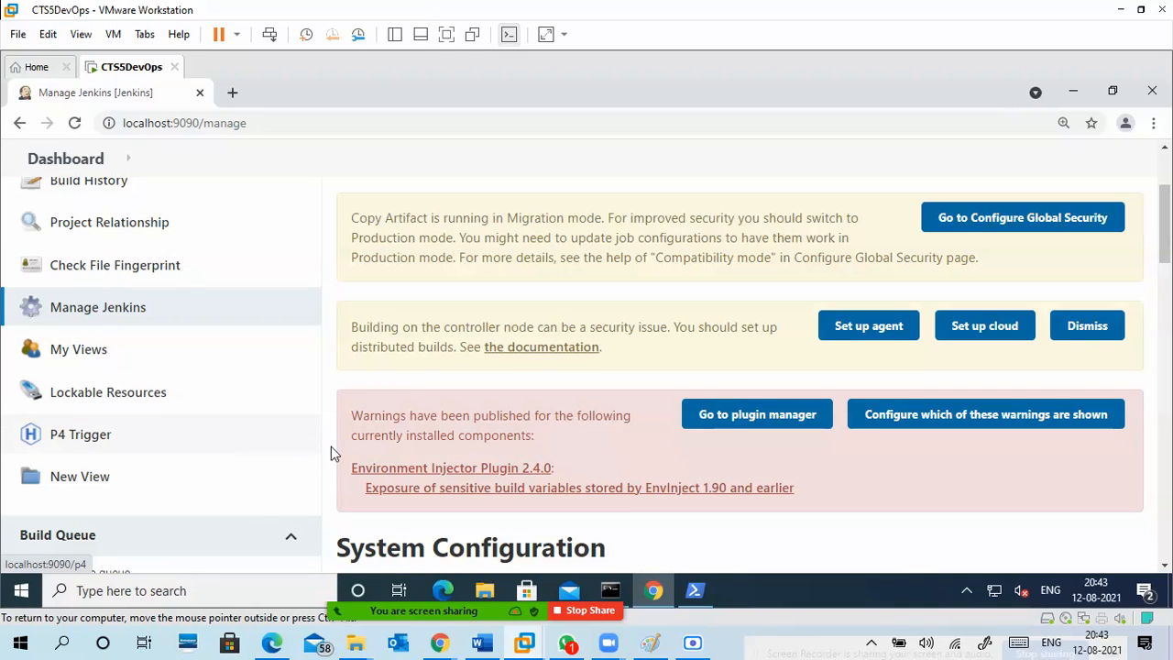
scroll(339, 466, down, 8)
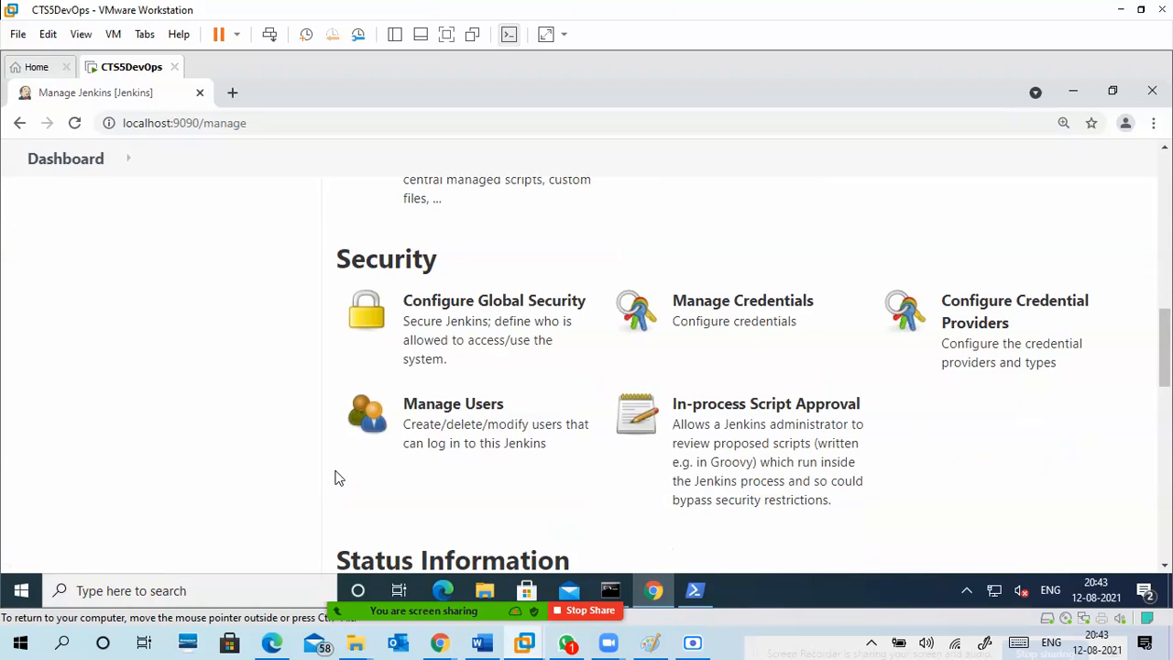
scroll(336, 476, down, 3)
scroll(335, 476, up, 5)
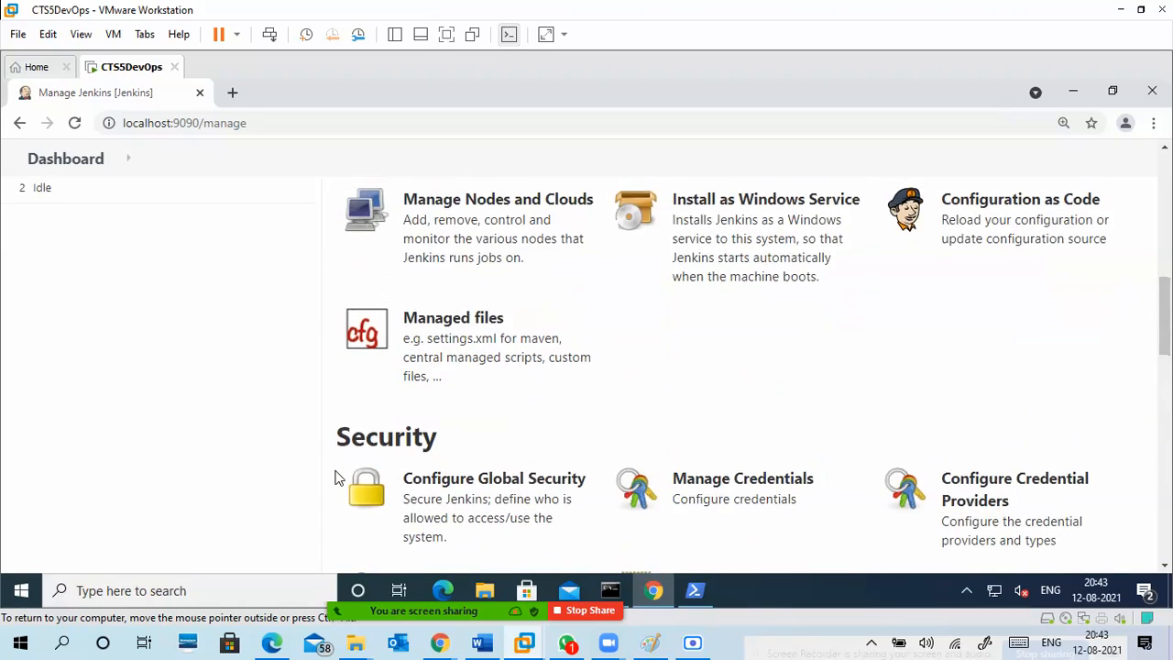
scroll(335, 477, up, 6)
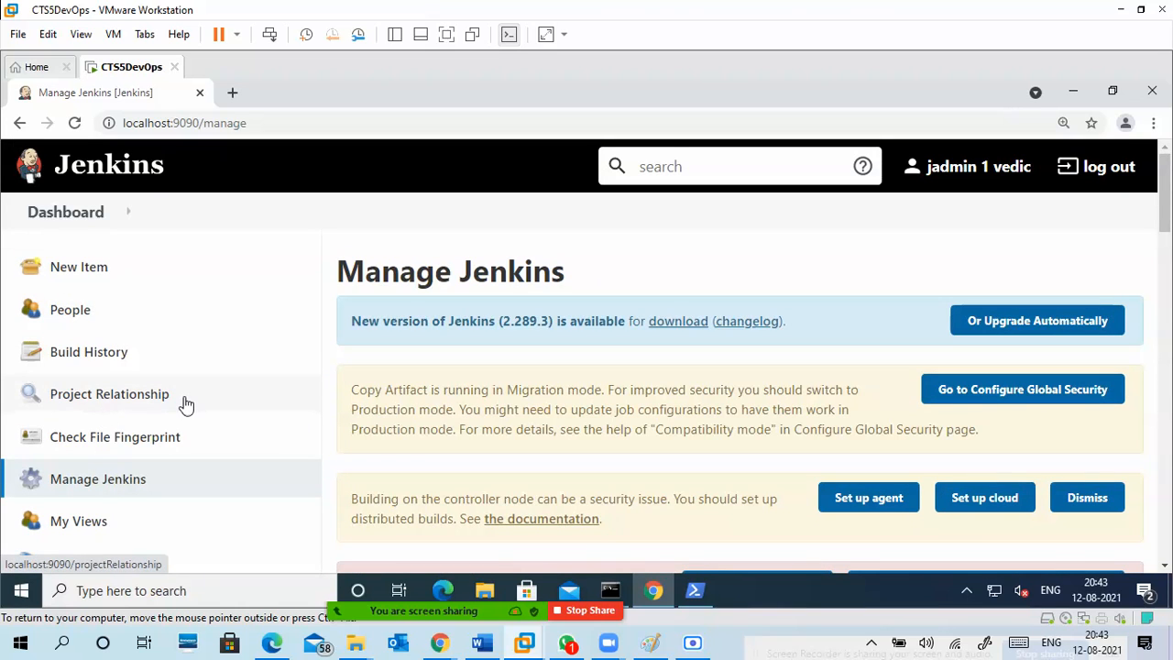
Return to the dashboard and open the Full Stage View of the DemoPipeline1 project.
click(66, 212)
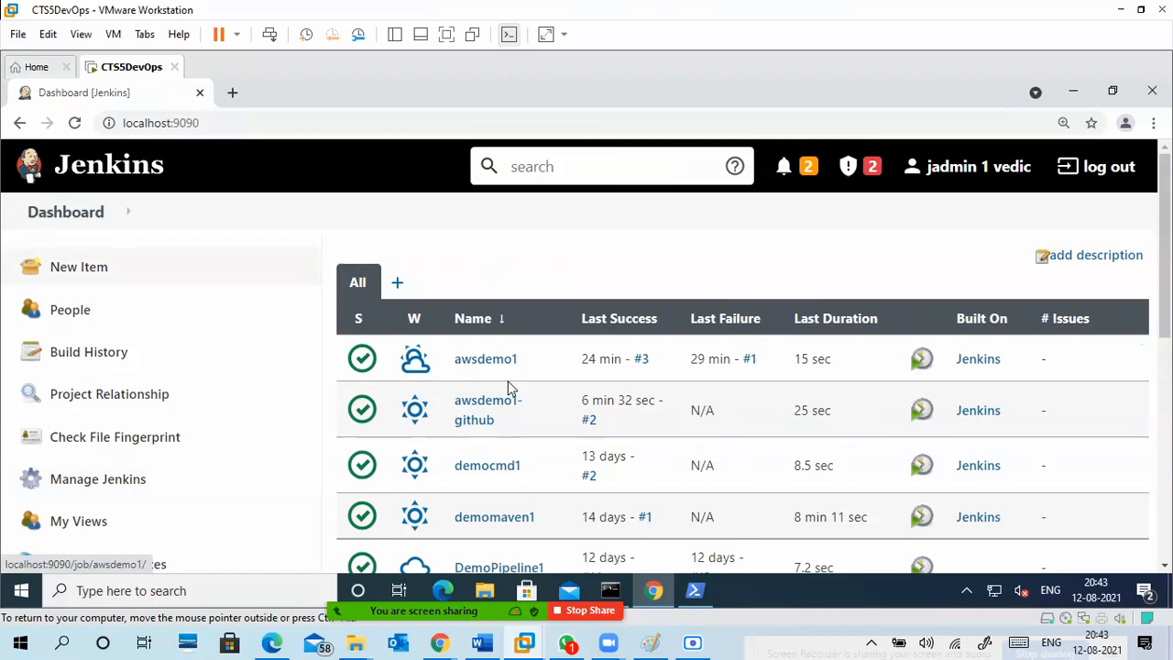
scroll(513, 399, down, 2)
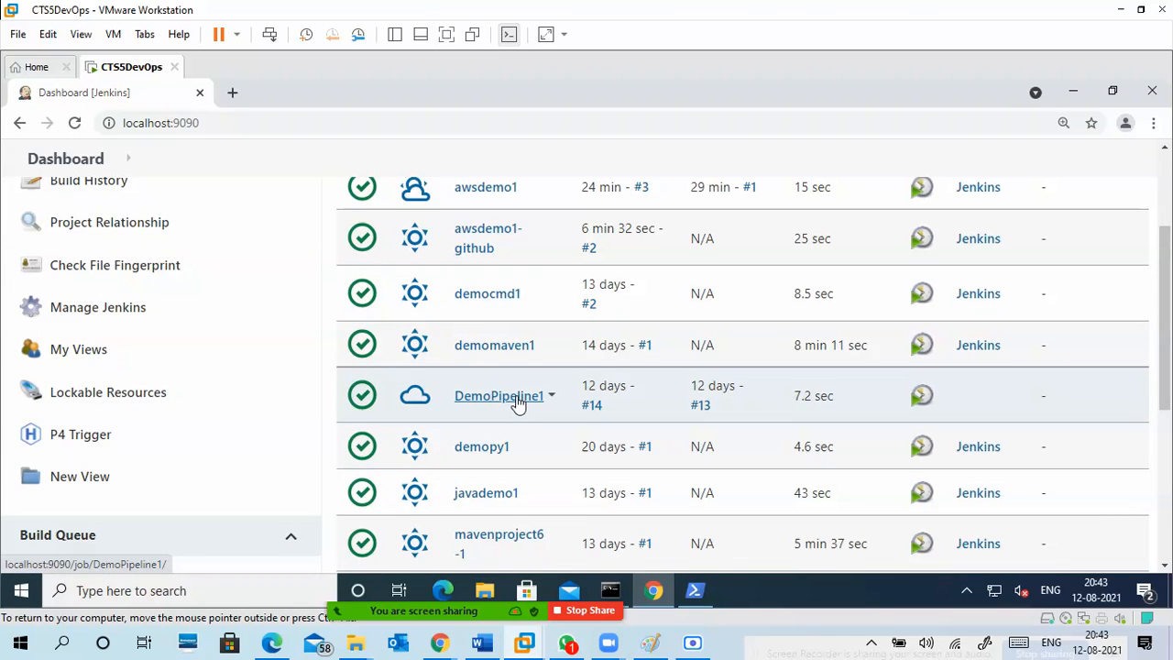
click(518, 399)
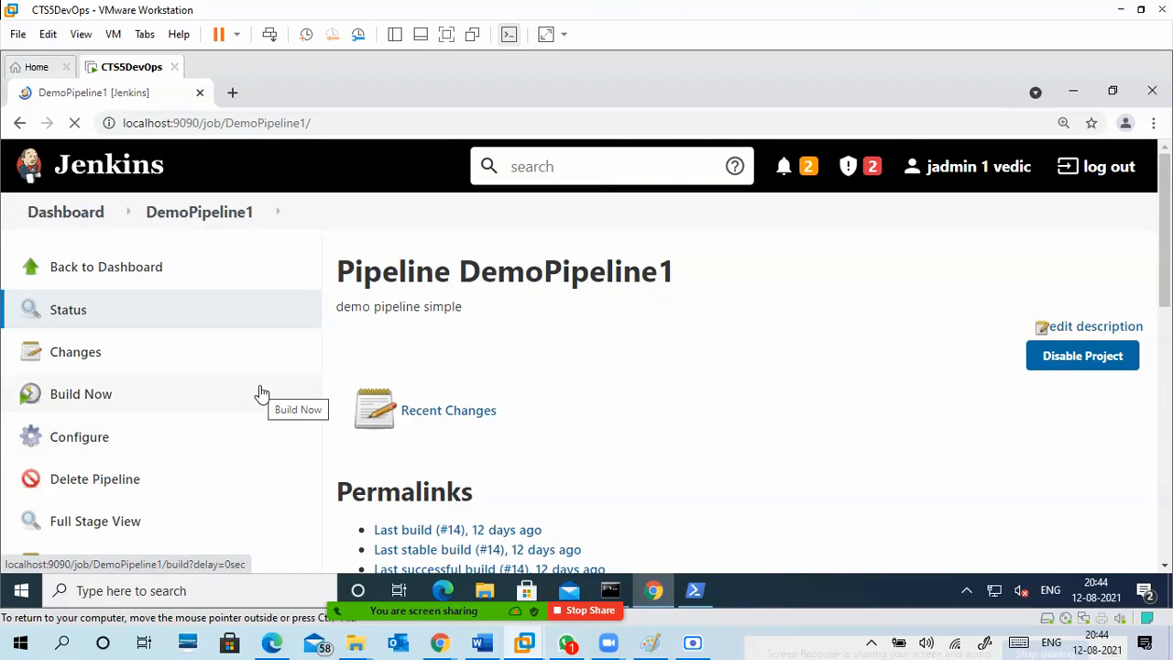
scroll(262, 394, down, 2)
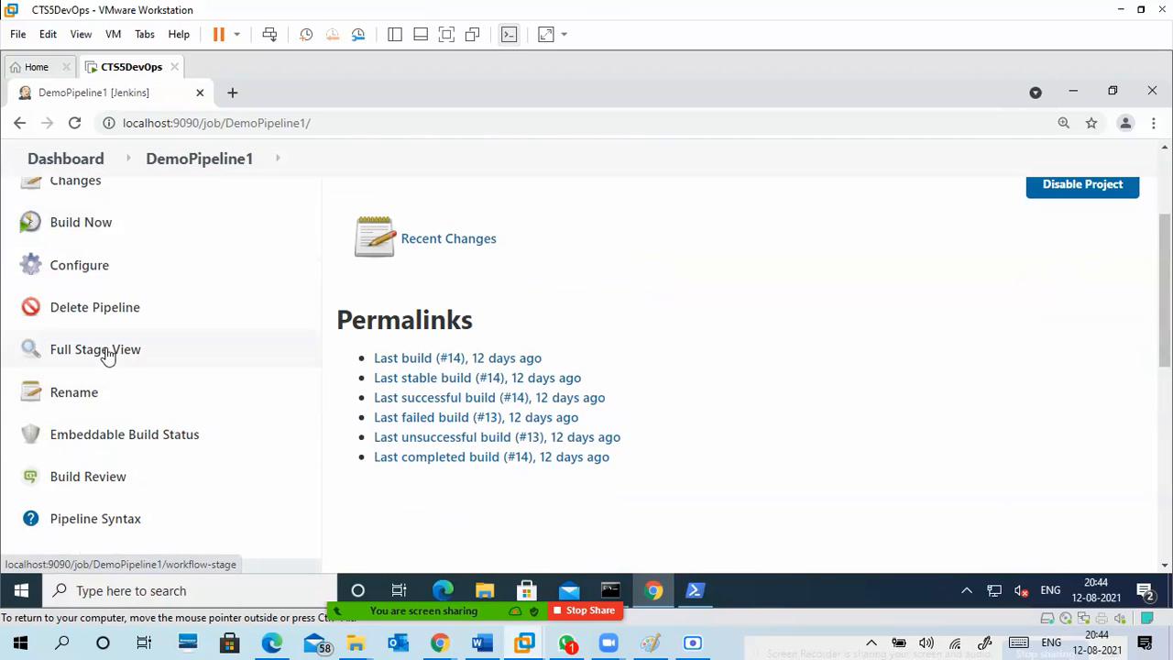
click(105, 352)
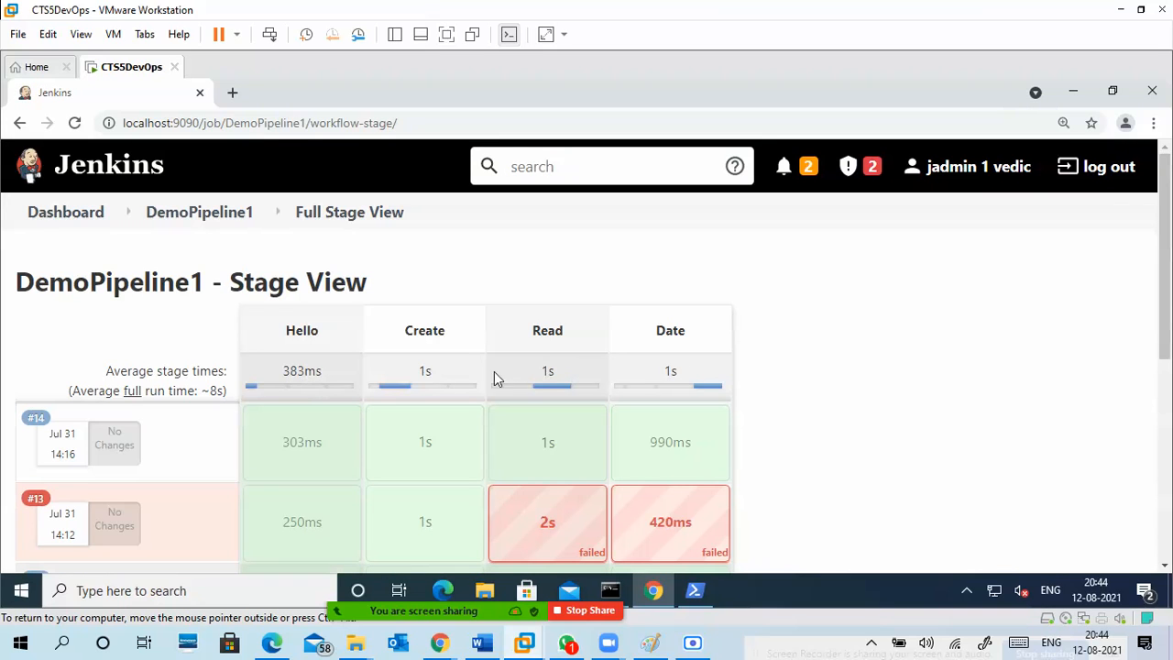
Examine the stage results of the DemoPipeline1 builds across the Hello, Create, Read and Date stages.
scroll(327, 433, down, 2)
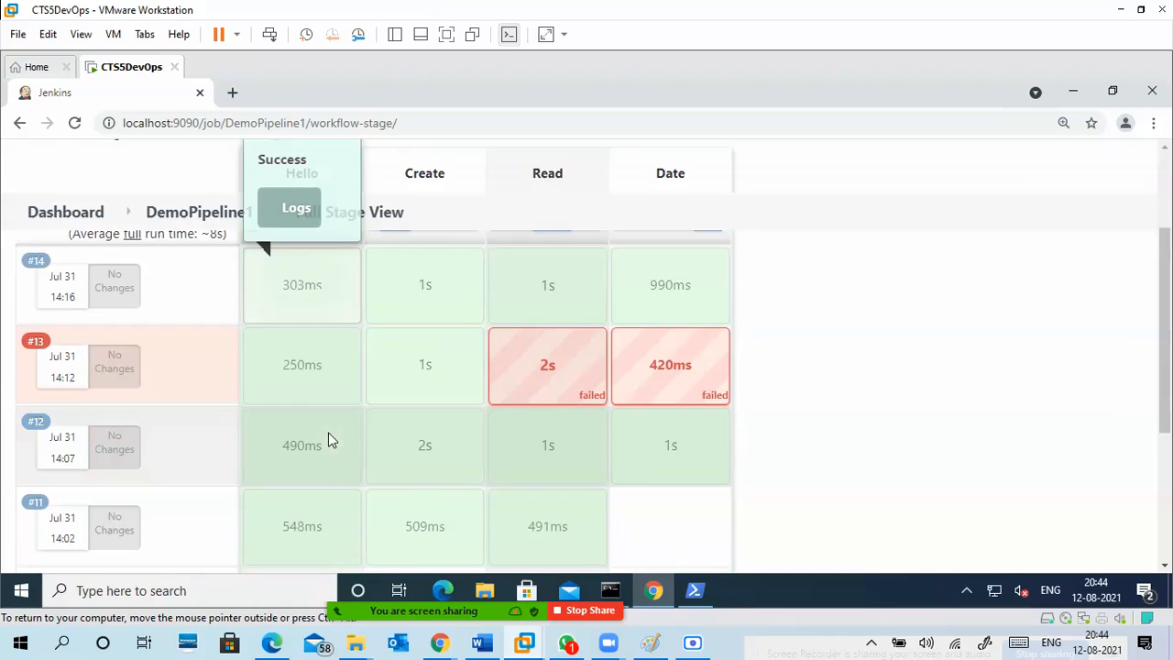
scroll(332, 422, up, 2)
scroll(332, 421, up, 1)
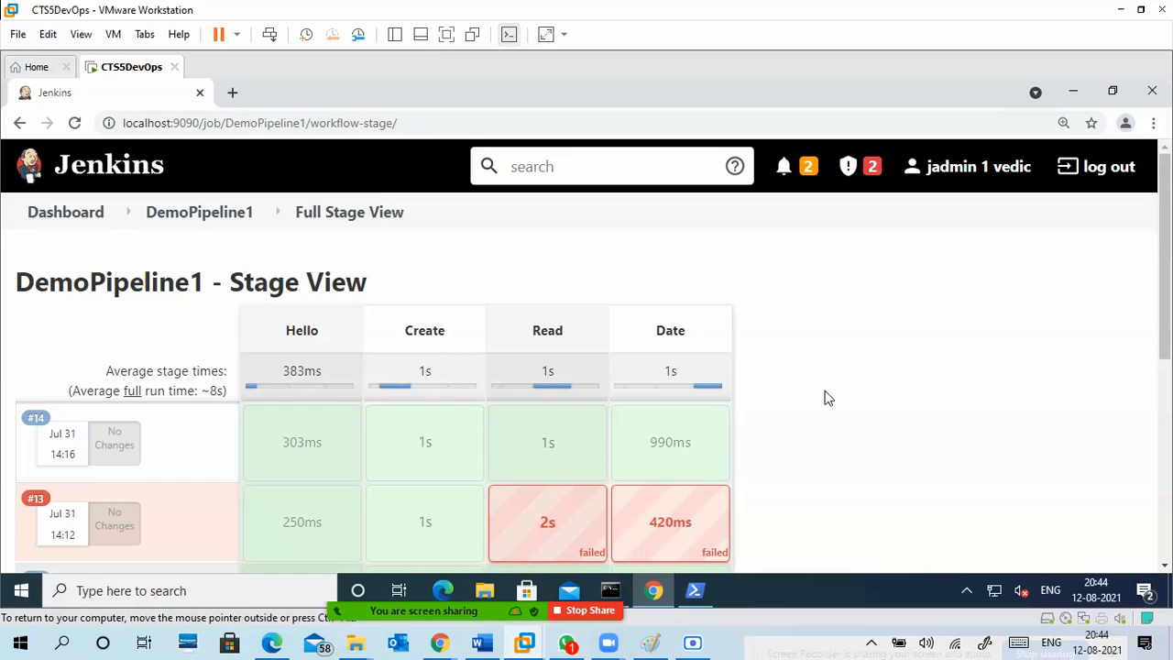
scroll(832, 404, down, 3)
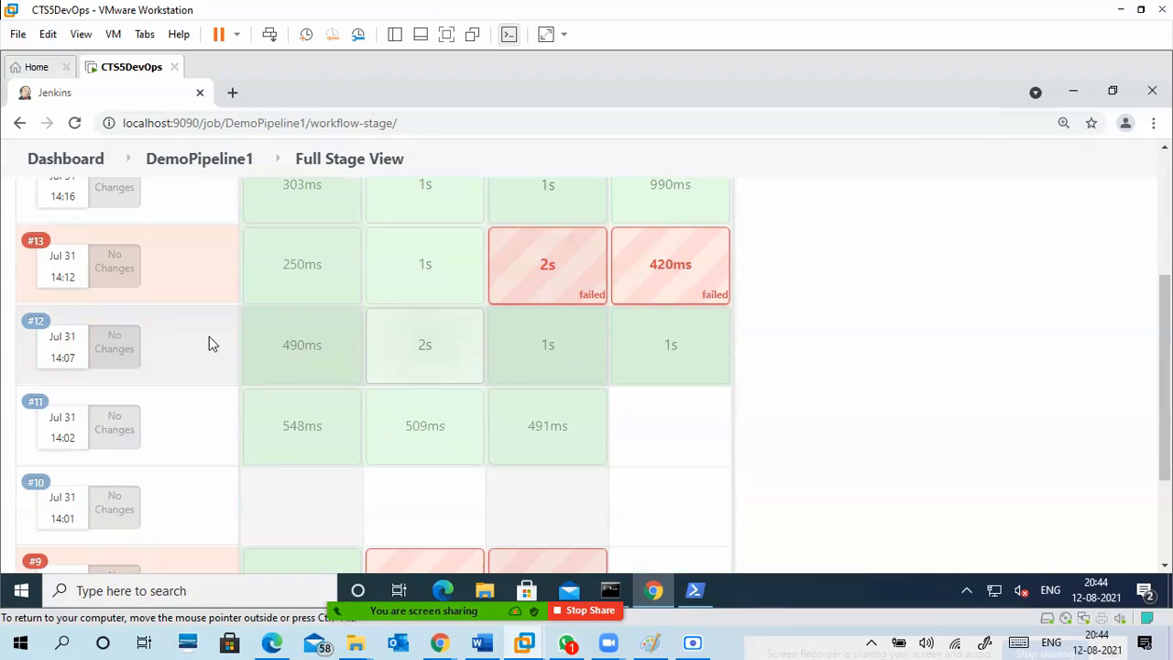
scroll(783, 416, down, 2)
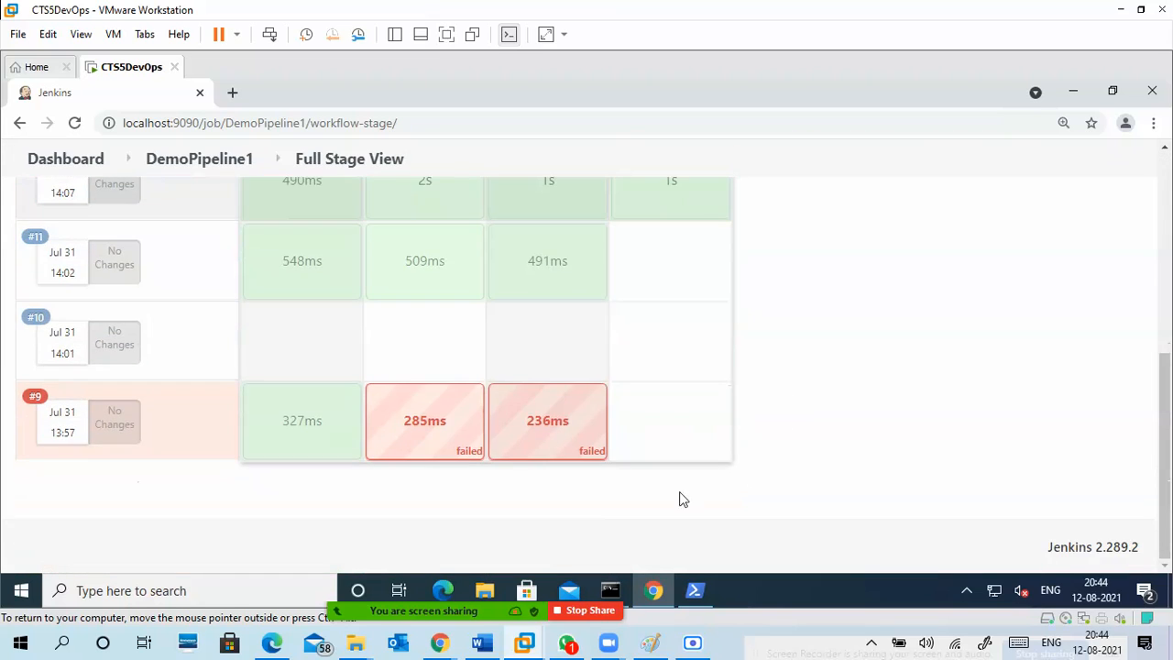
scroll(815, 424, up, 2)
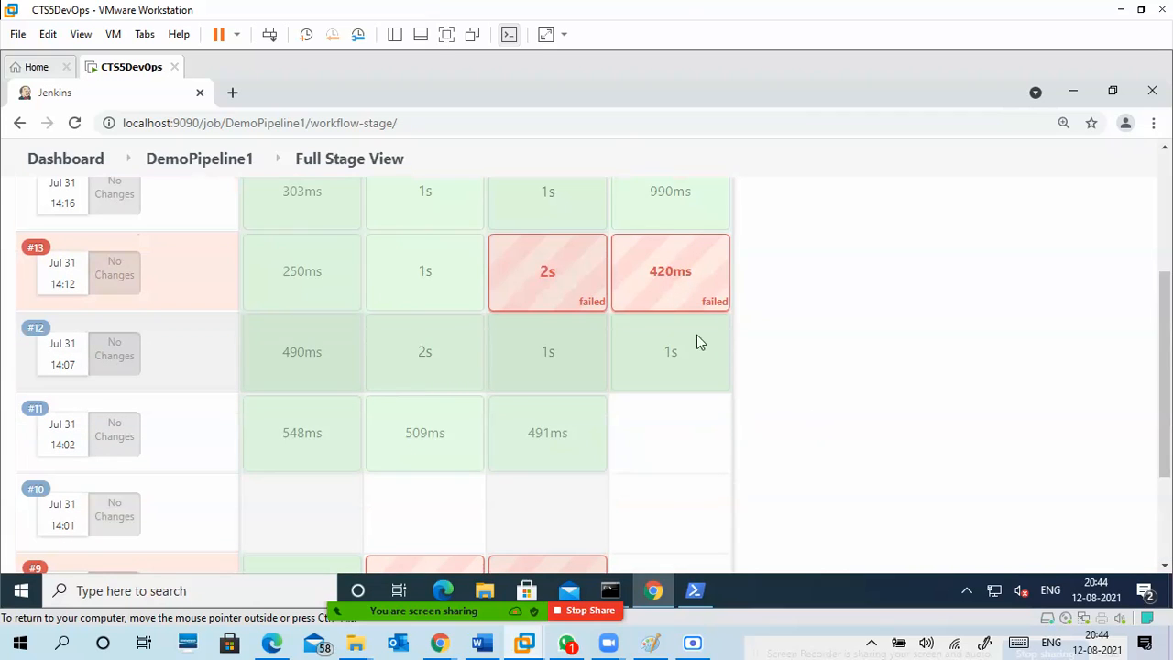
mouse_move(549, 285)
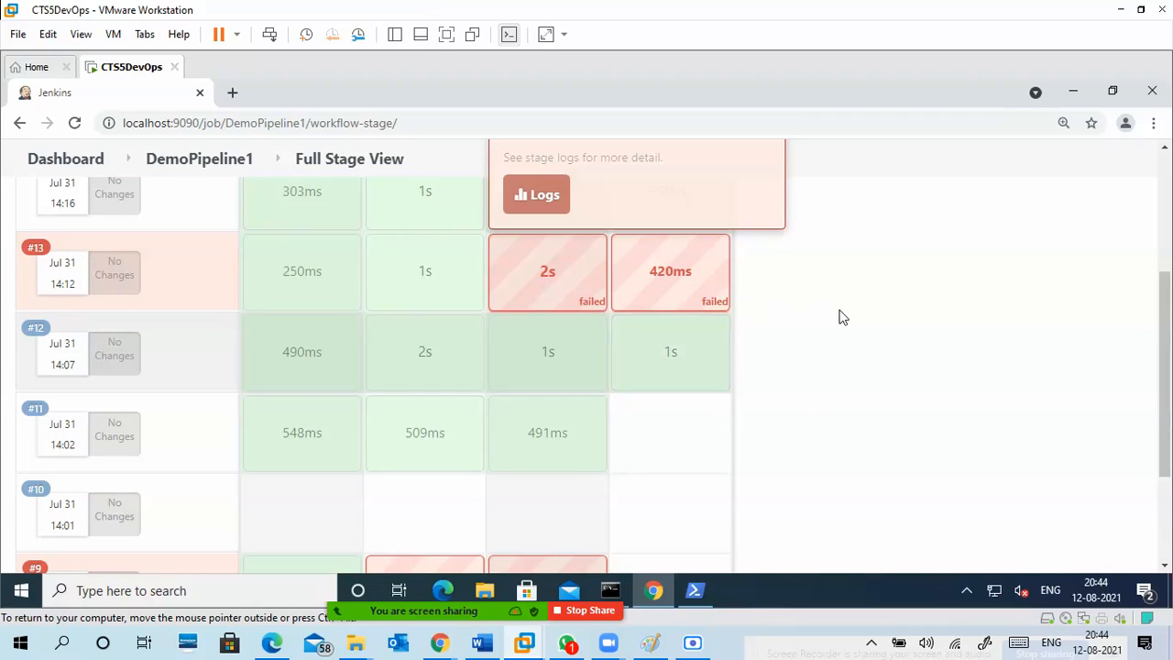
scroll(839, 321, up, 1)
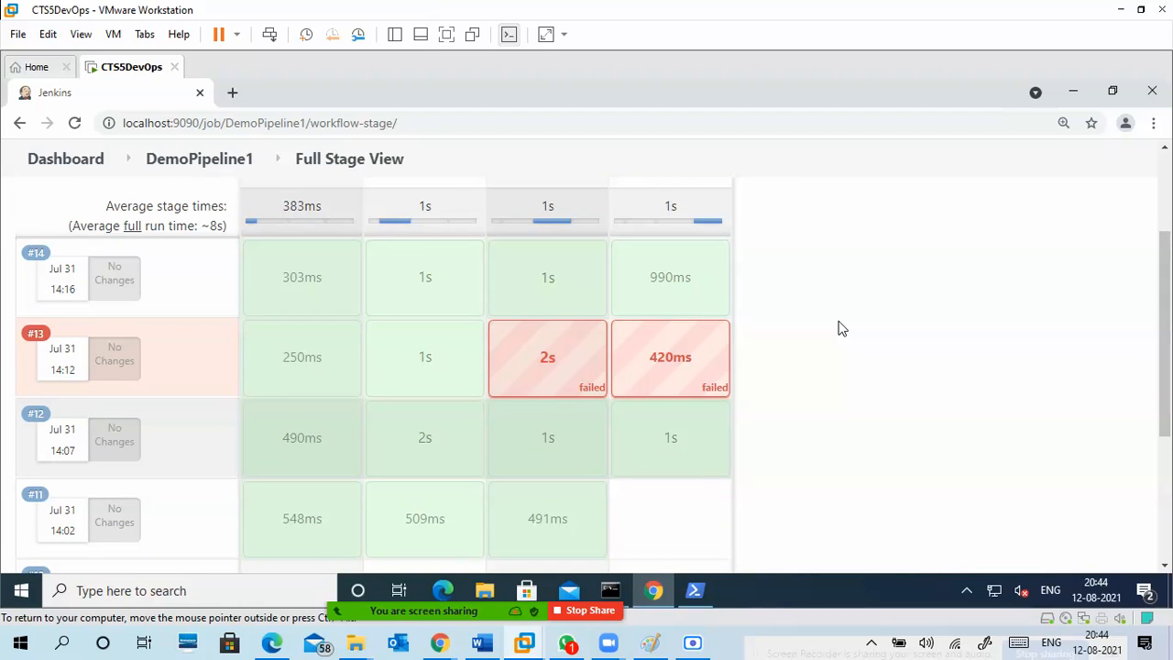
scroll(853, 322, up, 1)
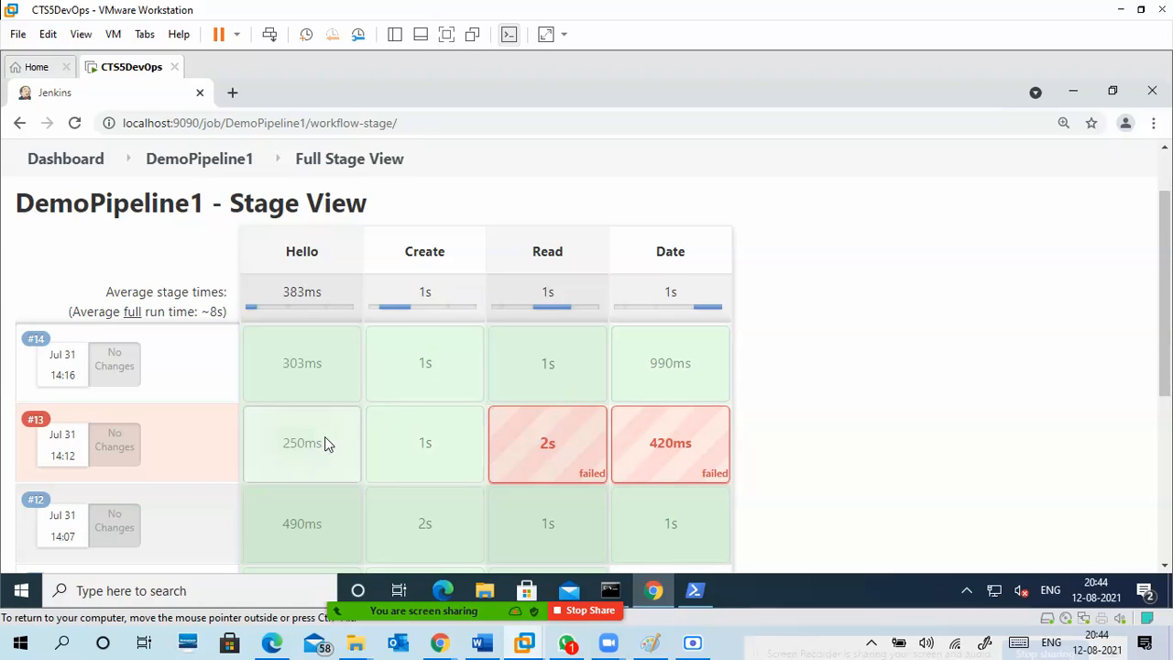
View the stage logs for the failed Date stage of build #13 and close them.
mouse_move(430, 437)
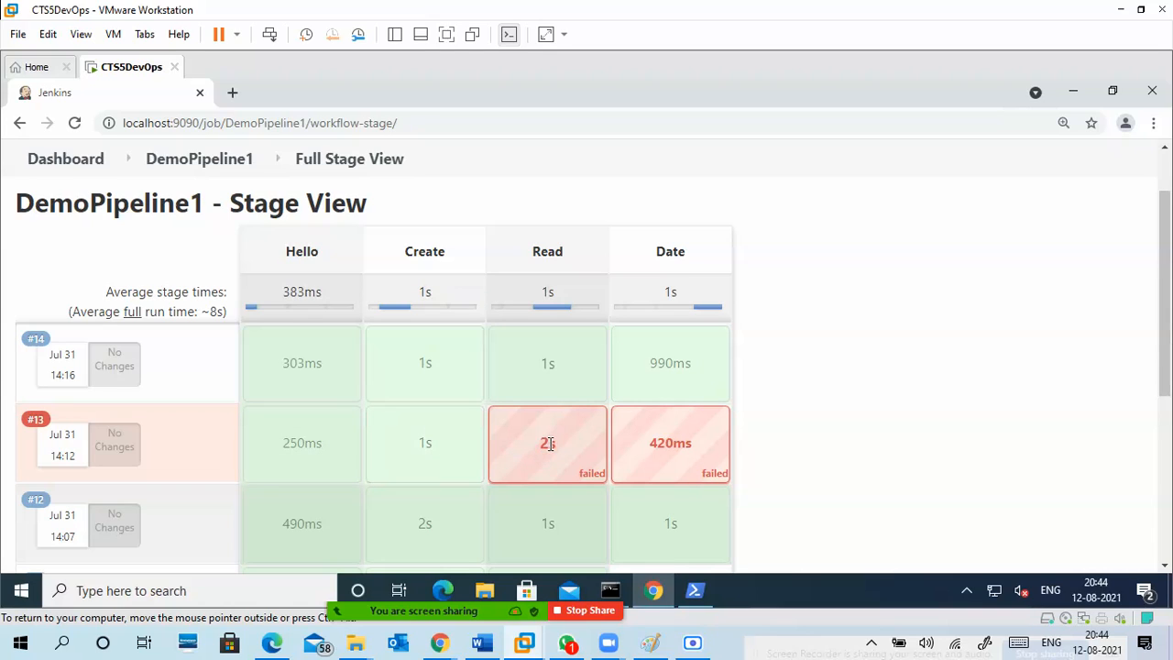
mouse_move(700, 448)
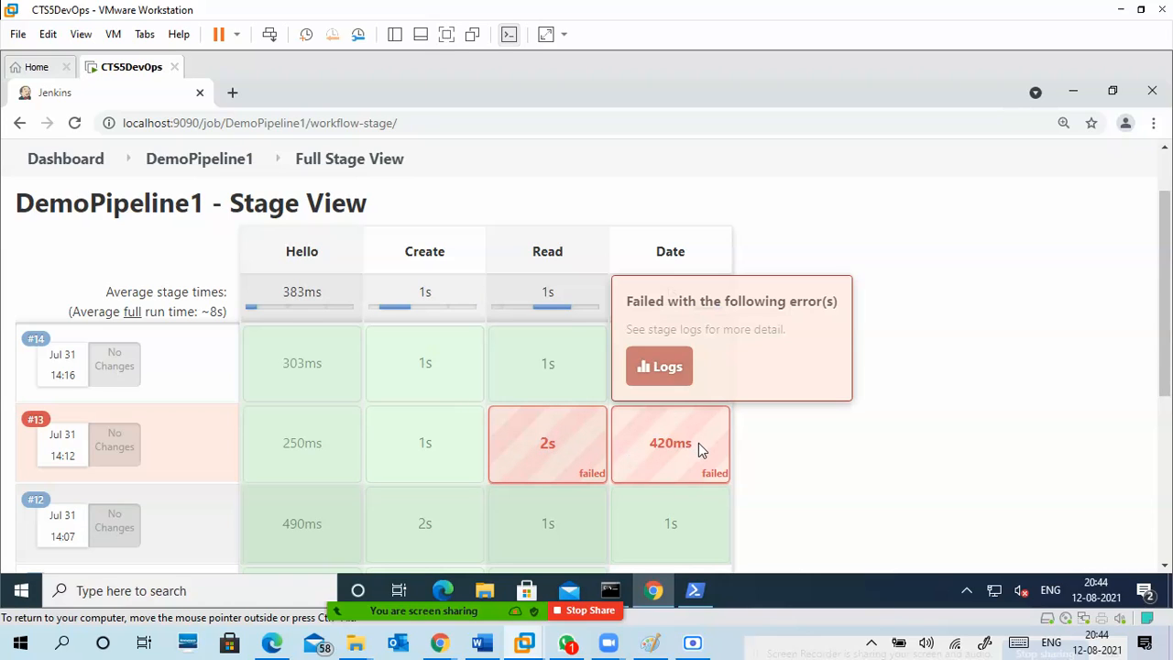
click(666, 369)
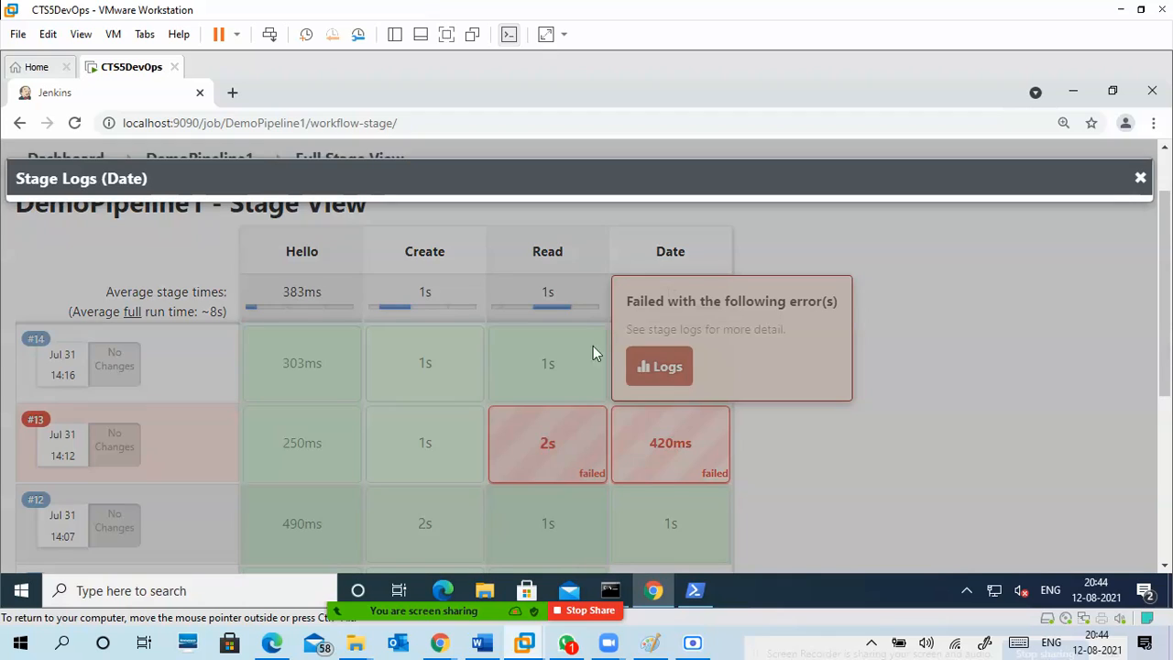
click(1140, 178)
Open the Read stage logs of build #13 and inspect the Print Message and type pf1.txt entries.
mouse_move(553, 444)
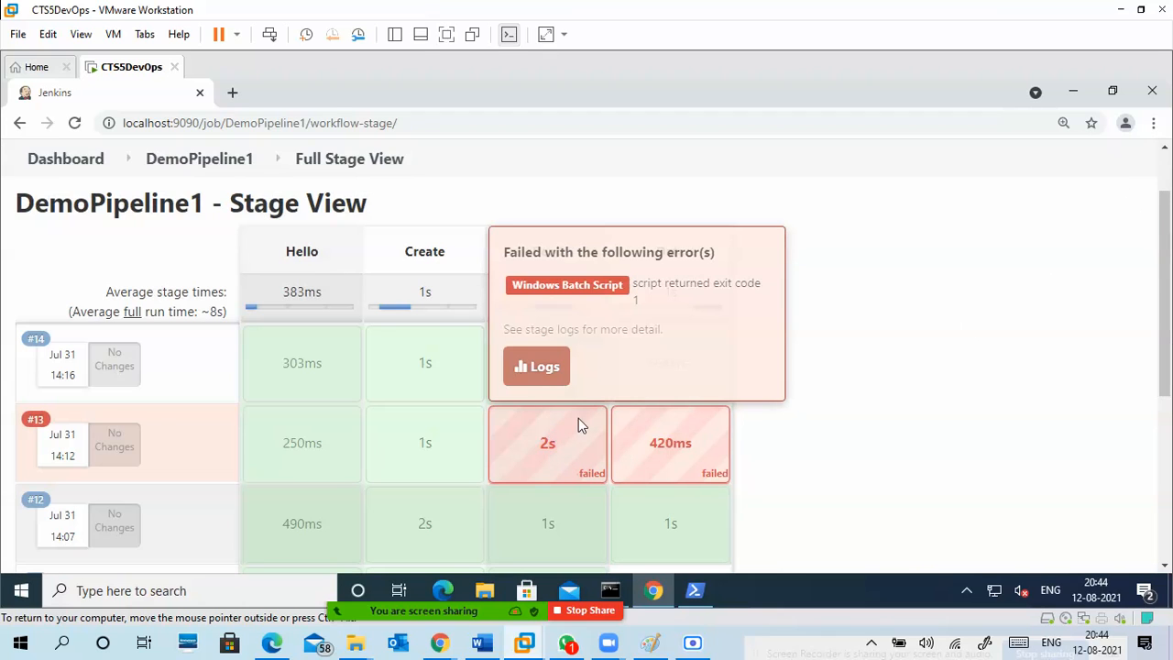
click(543, 371)
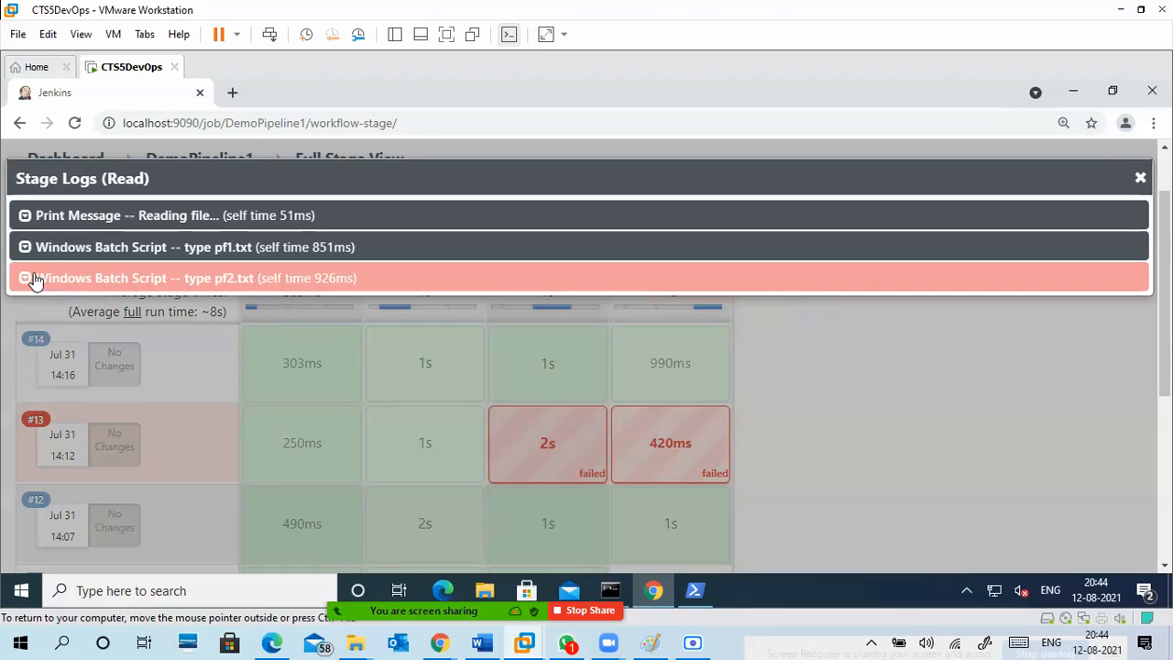
click(31, 223)
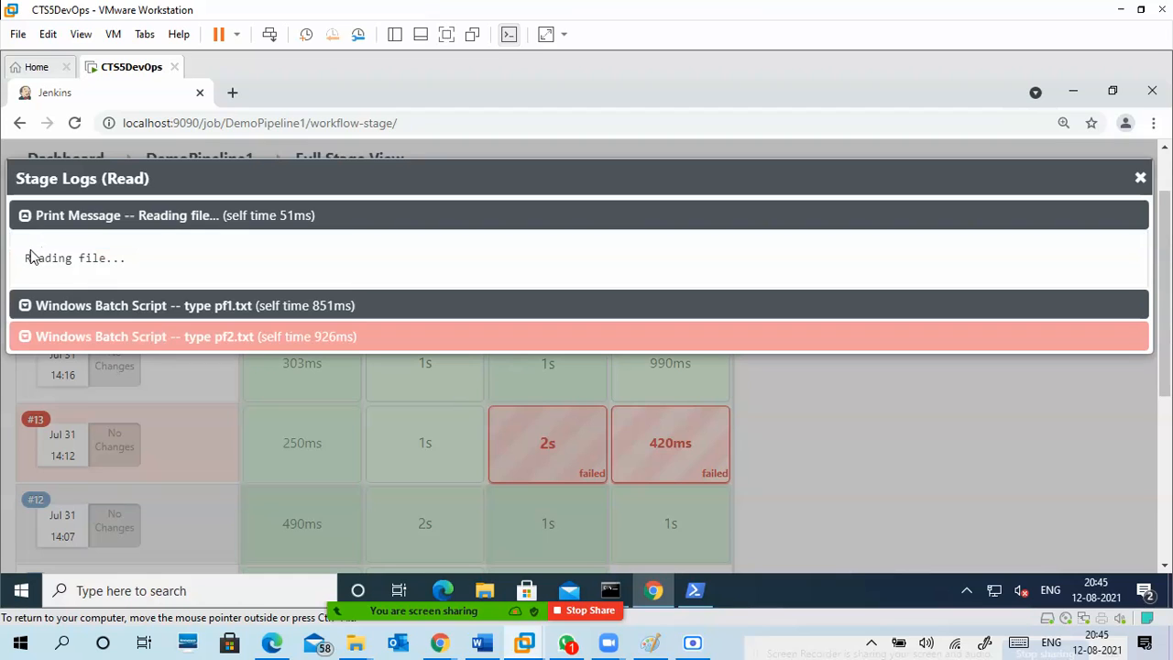
click(27, 307)
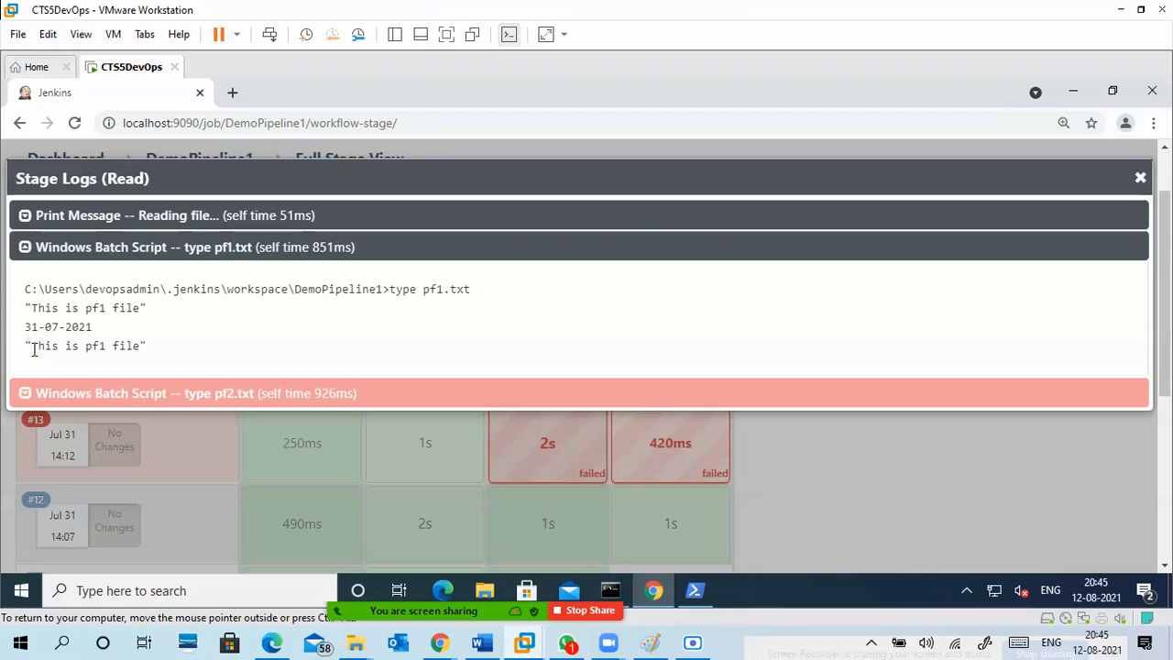
click(28, 218)
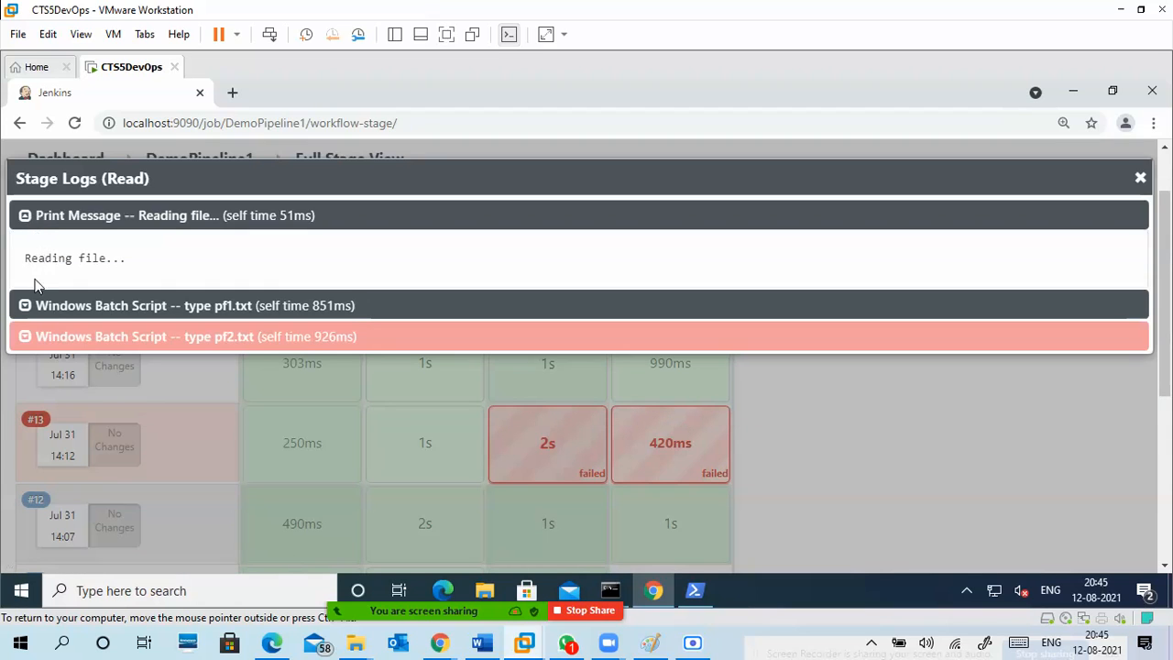
click(25, 305)
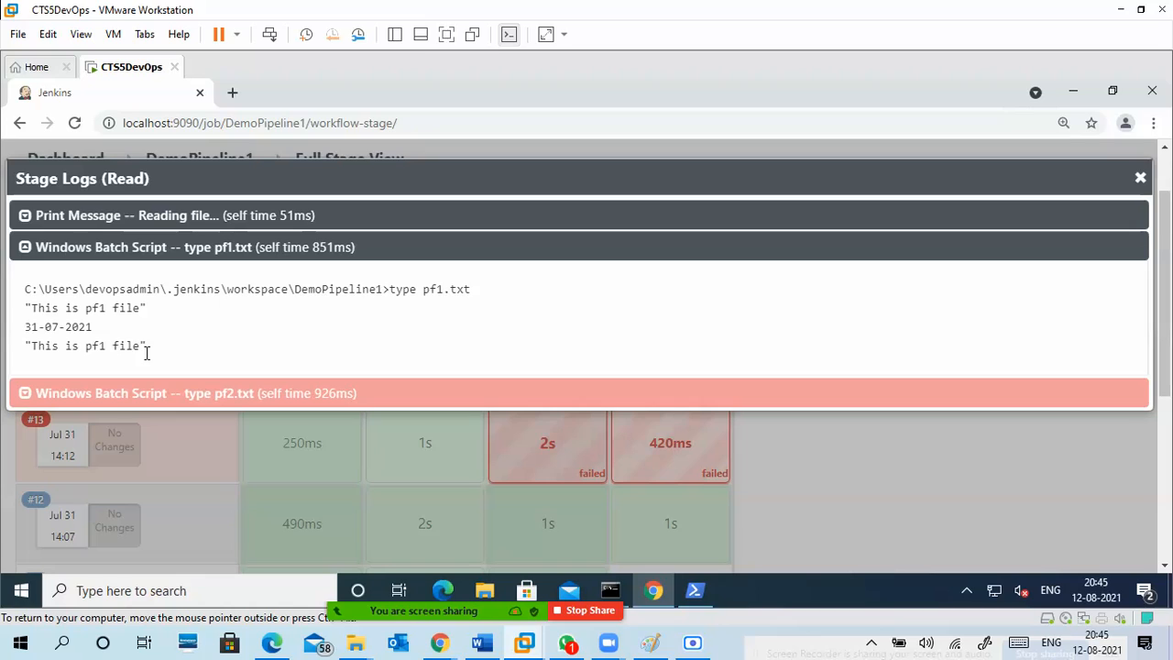
drag(470, 292, 387, 296)
click(357, 354)
drag(142, 346, 14, 322)
Inspect the log output of the failed type pf2.txt script and close the Read stage logs.
click(25, 393)
drag(423, 320, 437, 320)
click(481, 321)
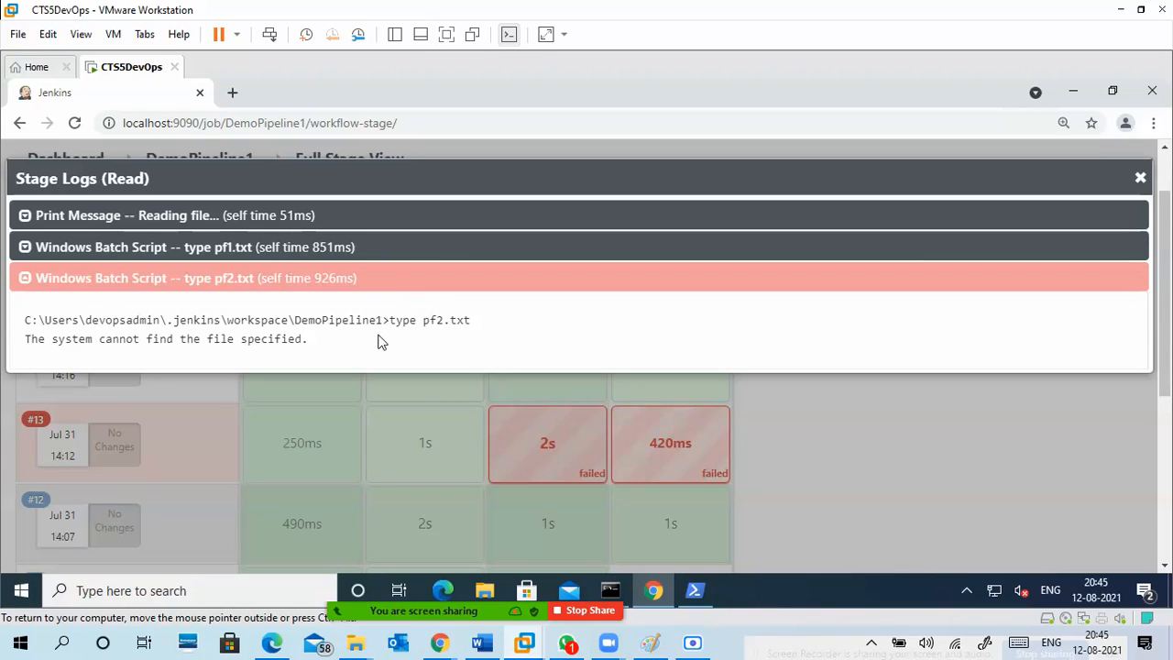
click(1140, 178)
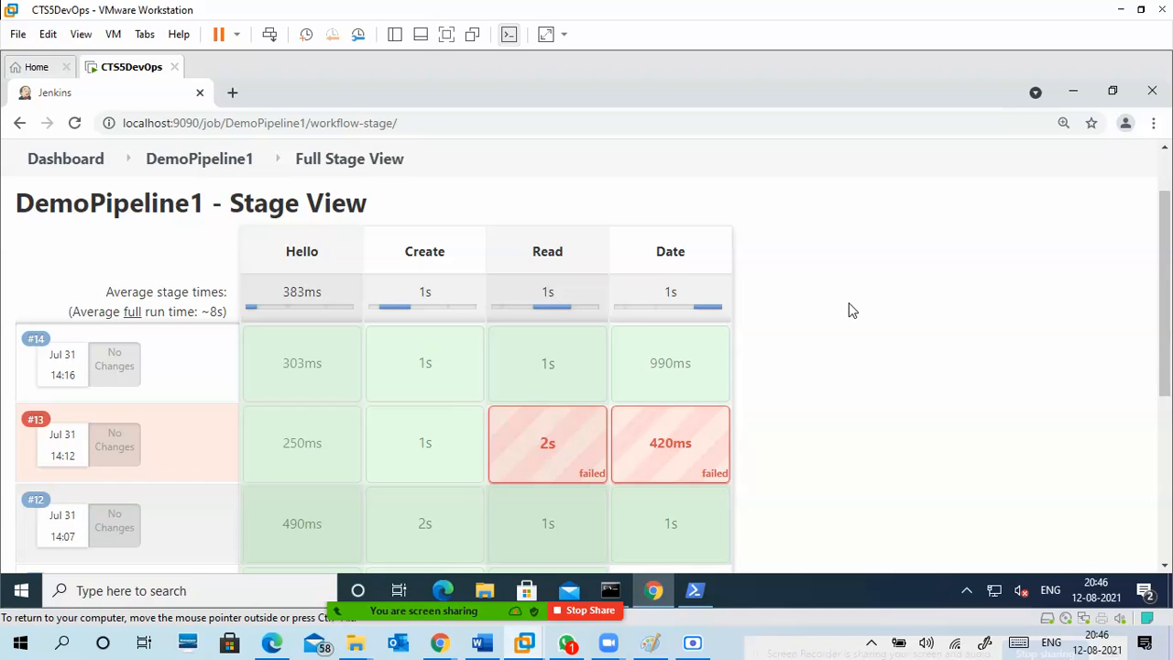
Return to the Jenkins dashboard and open the mavenproject6-1 project.
click(83, 169)
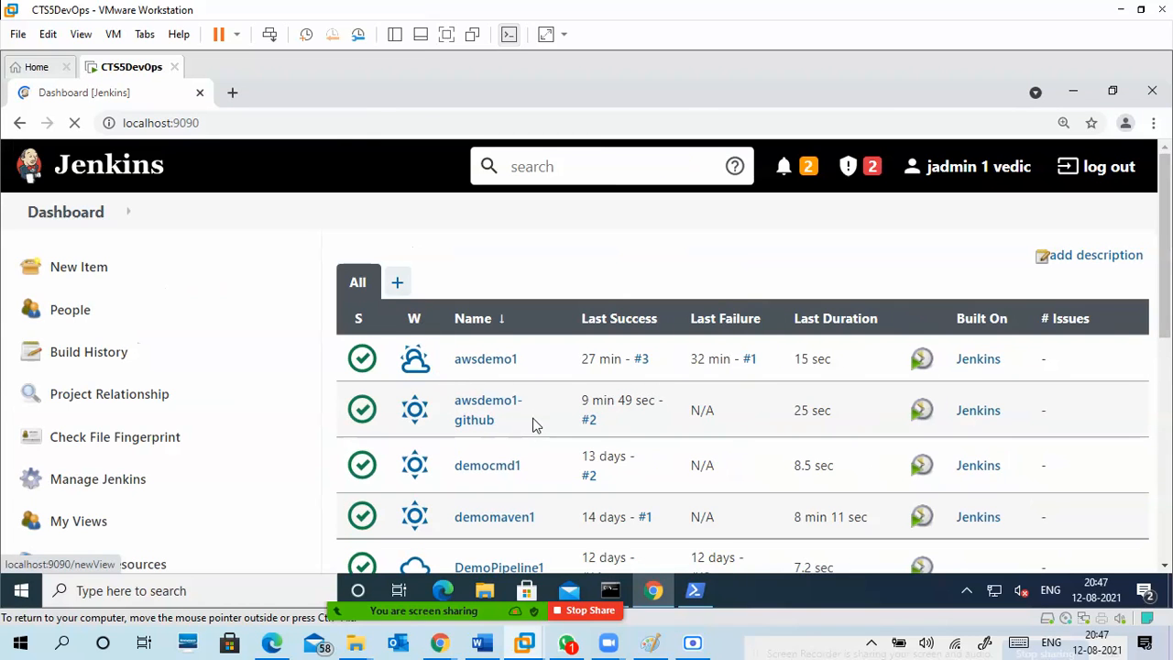
scroll(536, 424, down, 5)
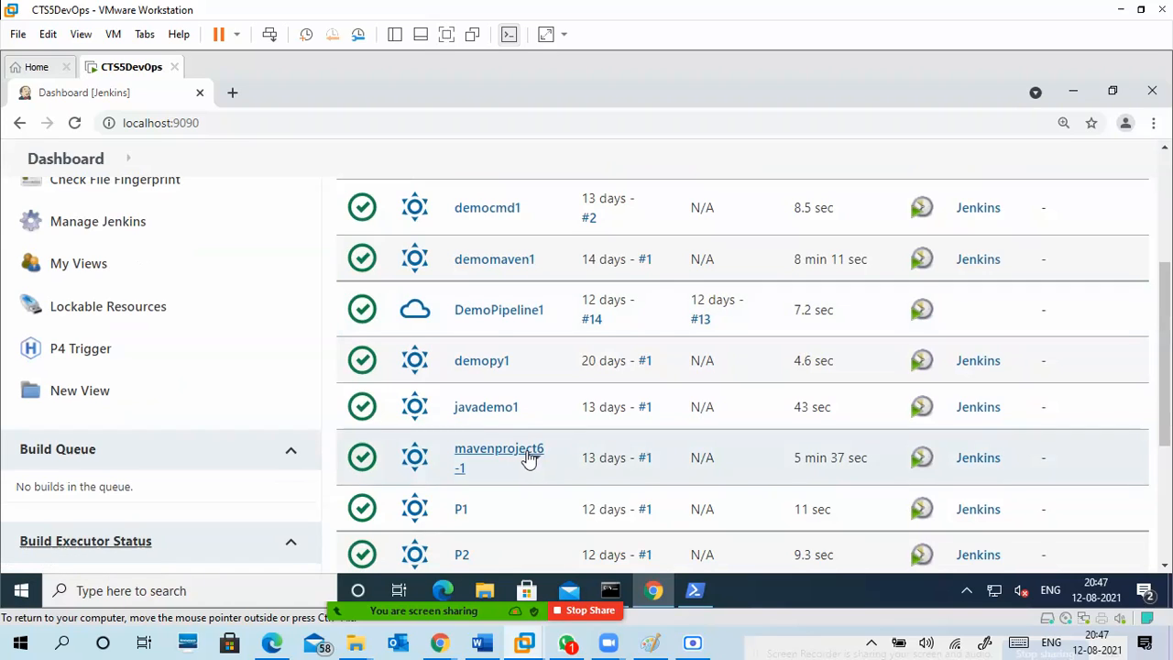
click(530, 457)
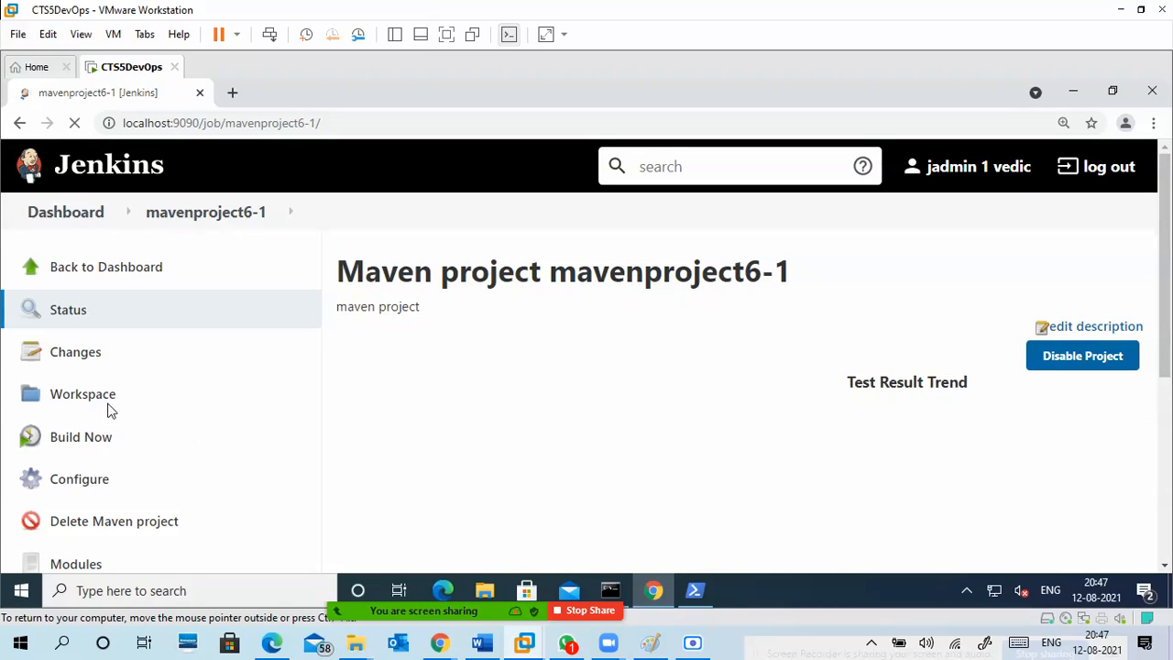
Look over the mavenproject6-1 project page, including its test result trend, permalinks and available project actions.
scroll(237, 454, down, 2)
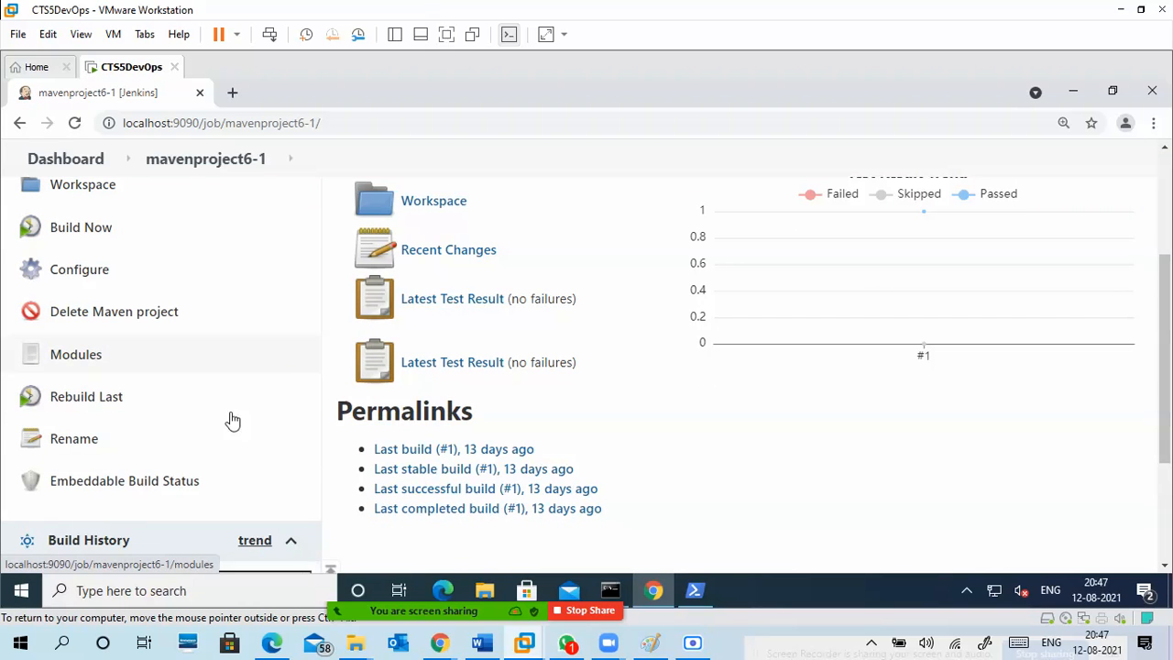
scroll(224, 418, up, 1)
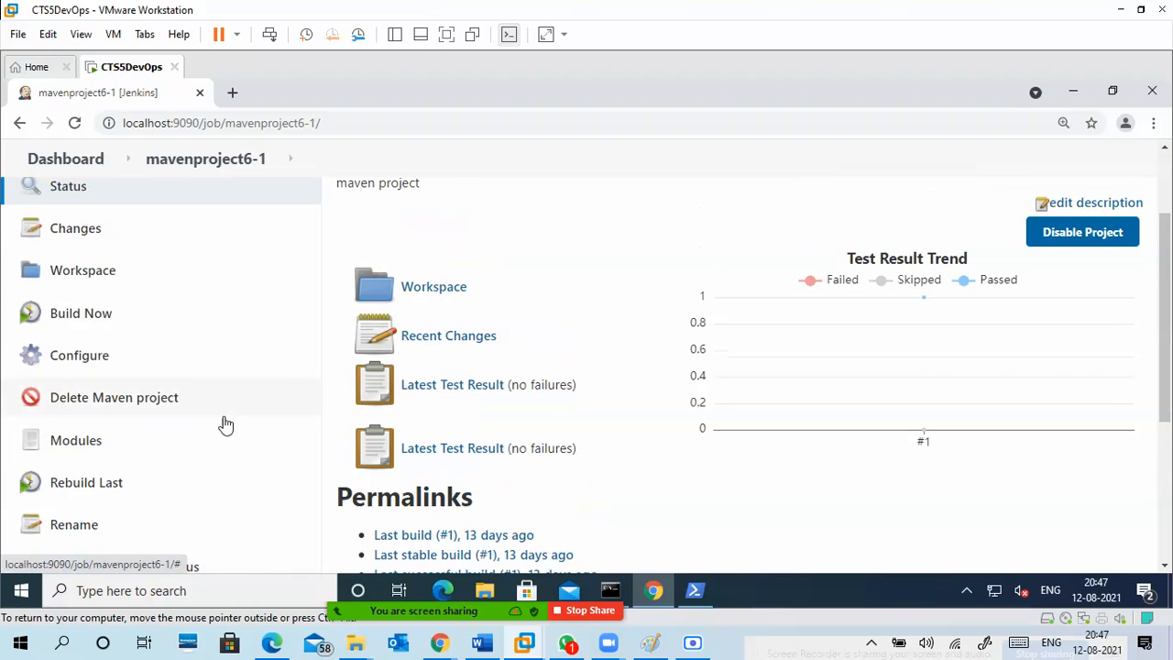
scroll(602, 412, down, 2)
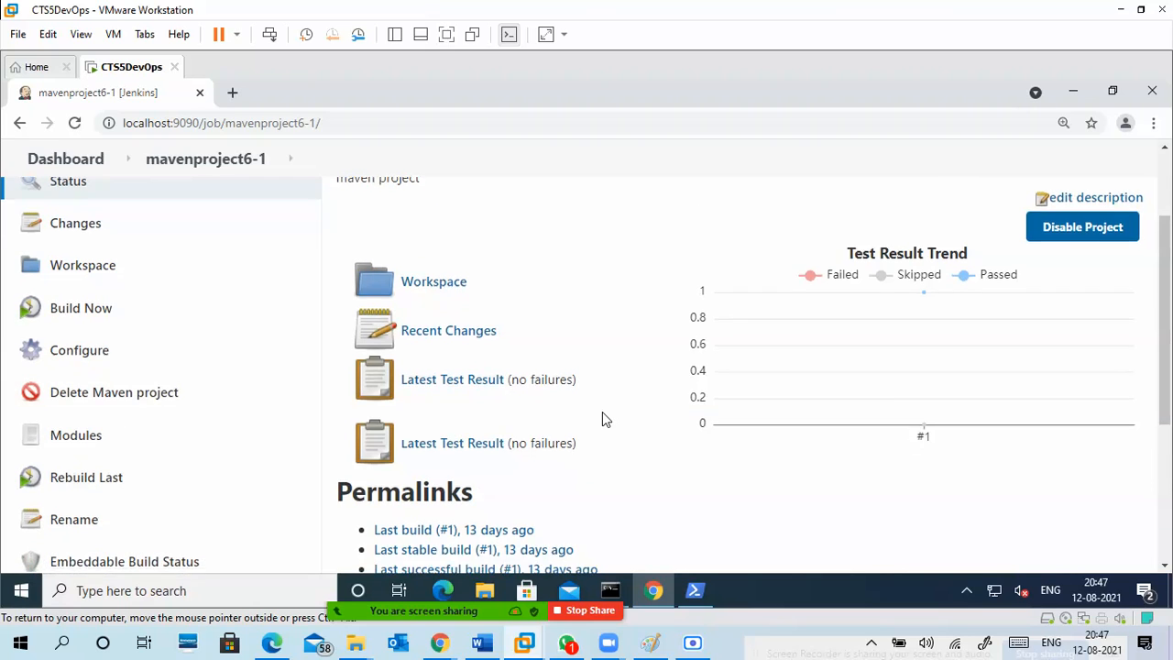
scroll(604, 419, down, 1)
scroll(604, 419, up, 4)
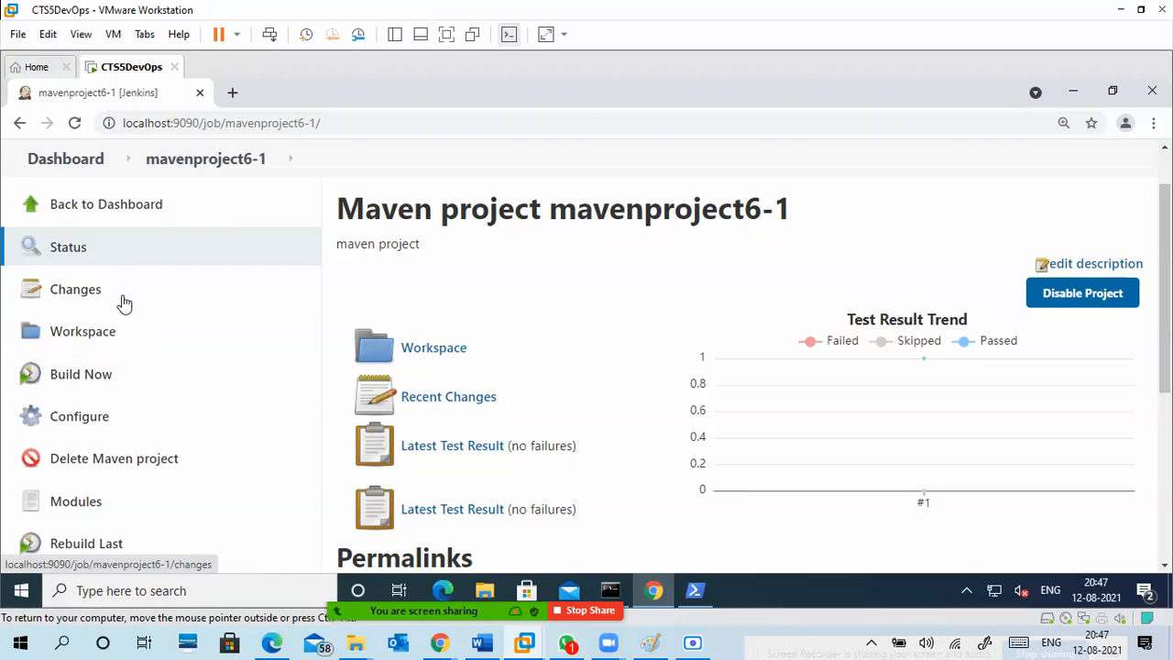
Return to the Jenkins dashboard and look through the list of projects.
click(162, 210)
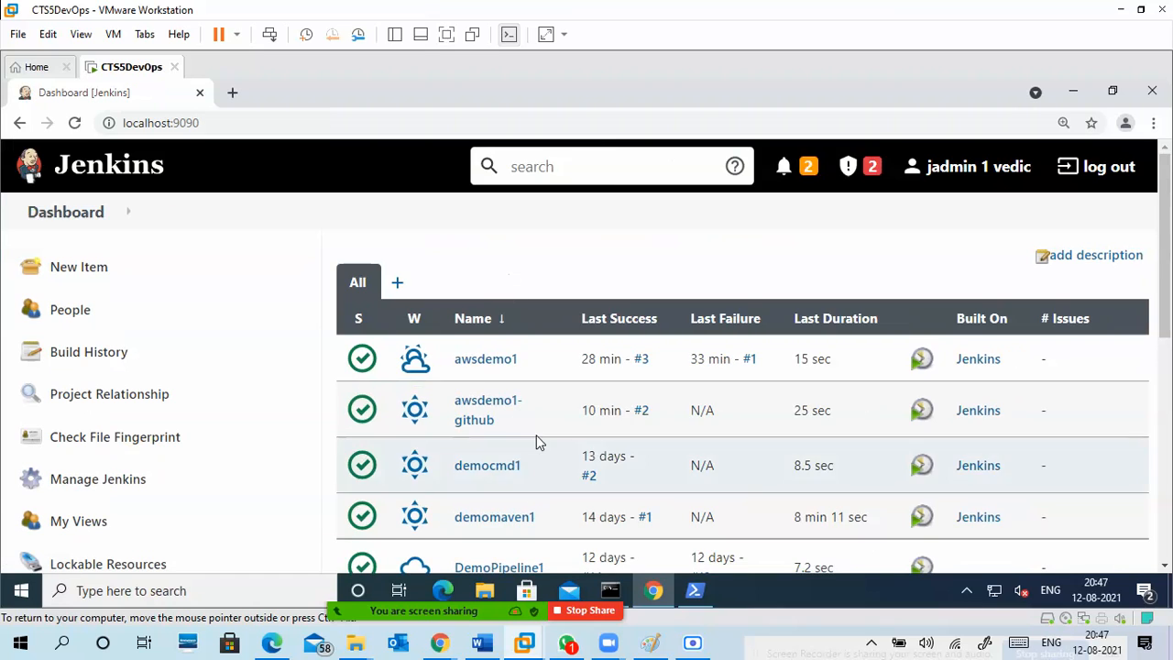
scroll(539, 441, down, 1)
scroll(518, 501, down, 1)
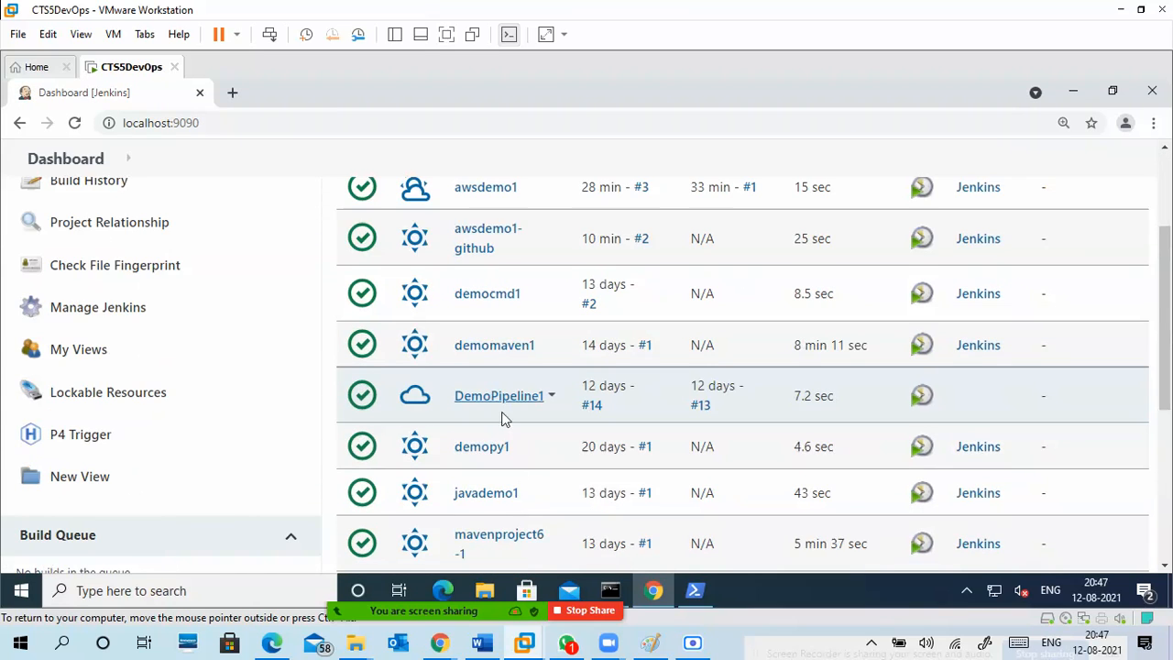
scroll(505, 422, down, 1)
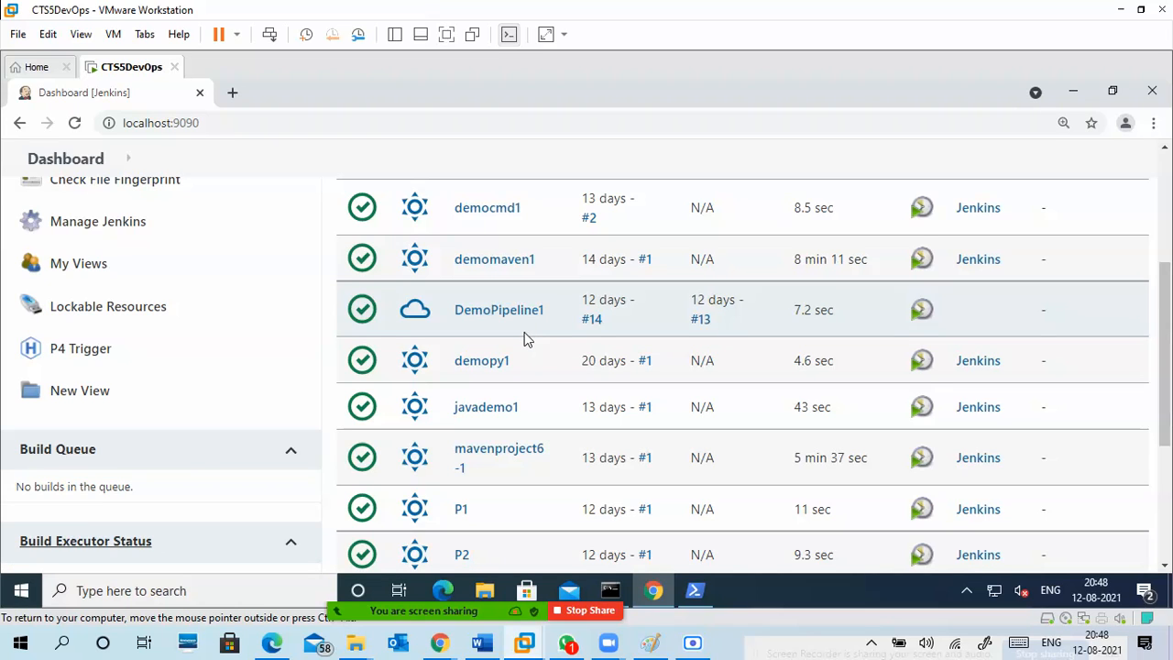
Switch to Paint and start saving the Jenkins diagram as a PNG file named "Jenkins 1".
click(651, 643)
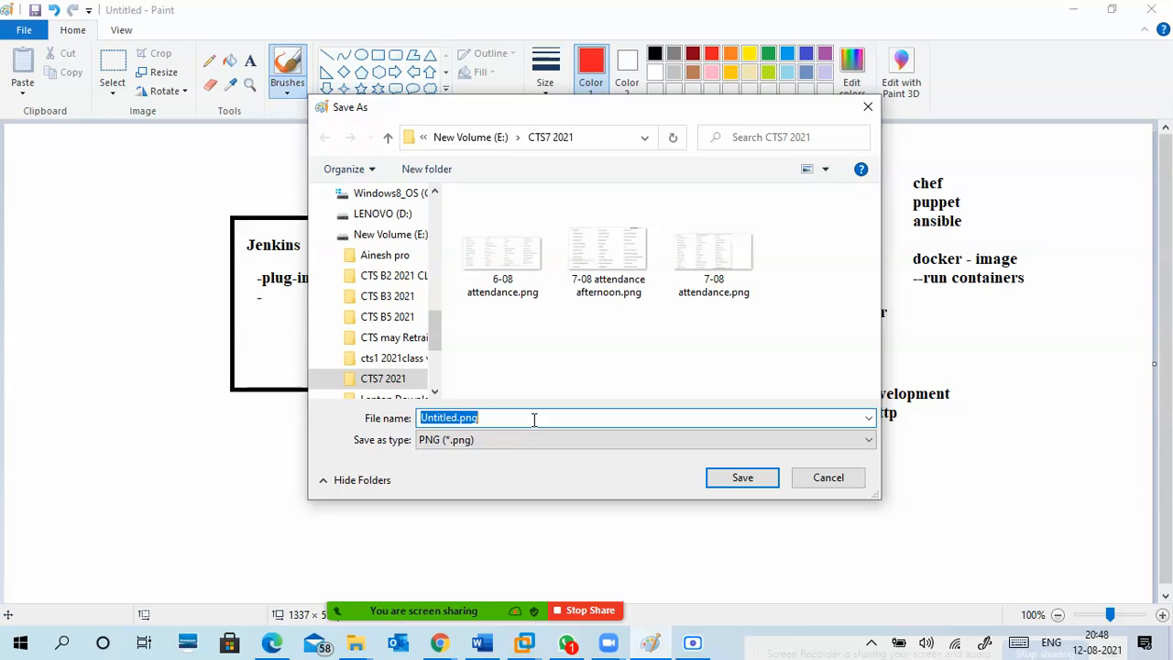
text(Jenkins)
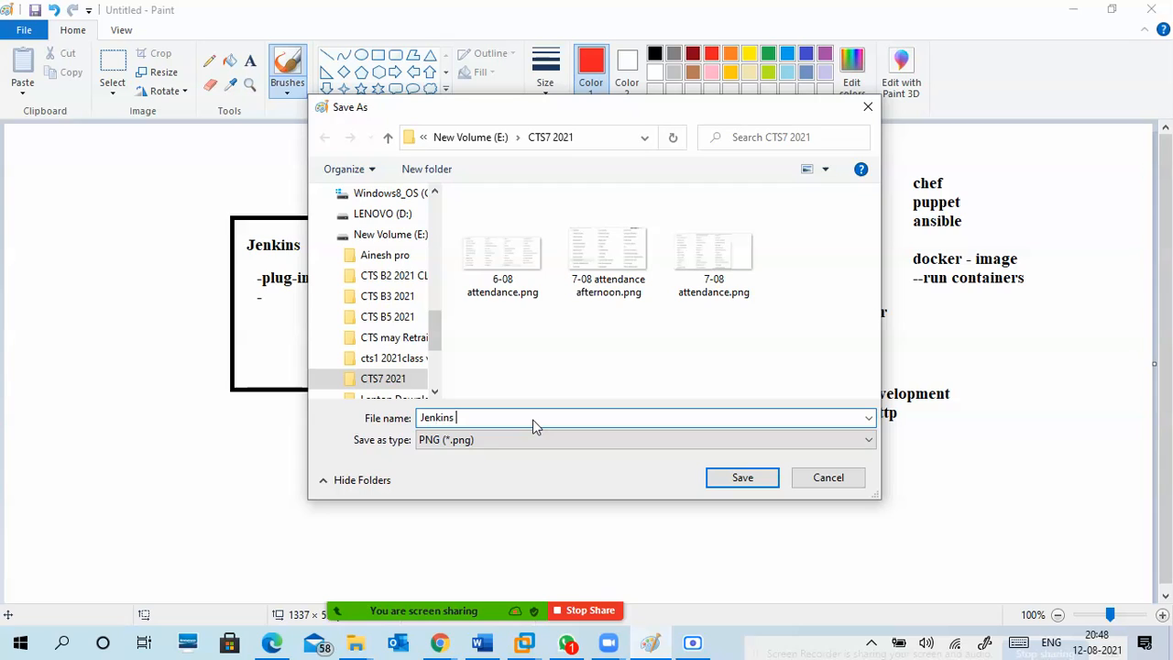
text( 1)
key(Left)
Create a folder named AWSdevops on New Volume (E:) for saving the diagram.
click(495, 142)
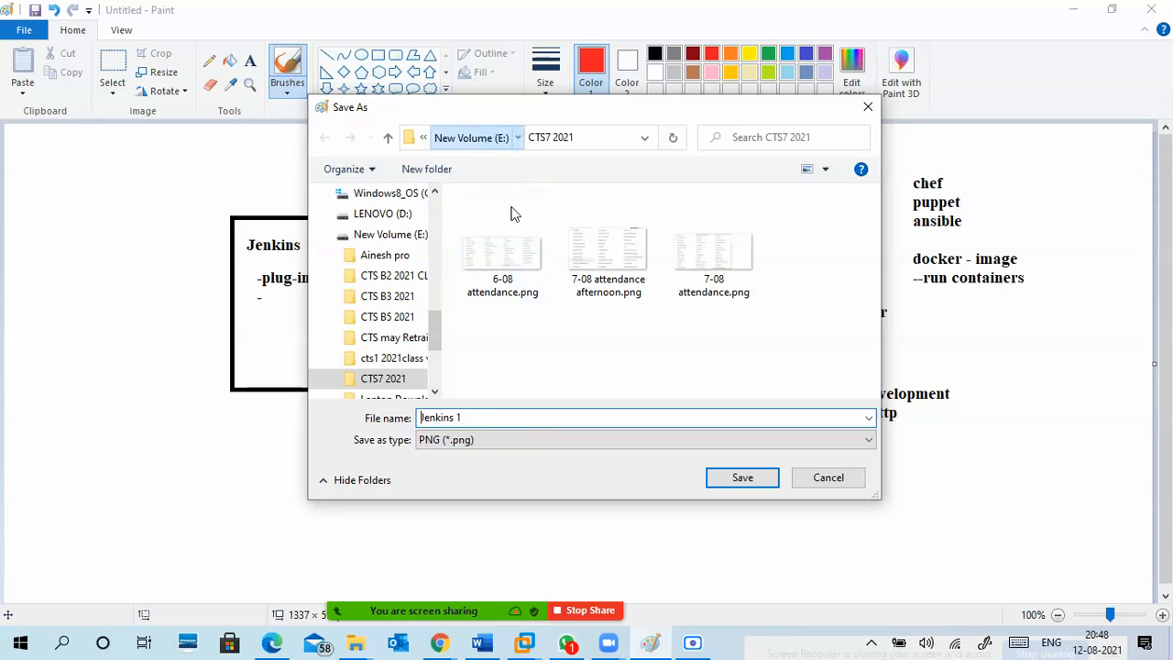
drag(873, 262, 873, 306)
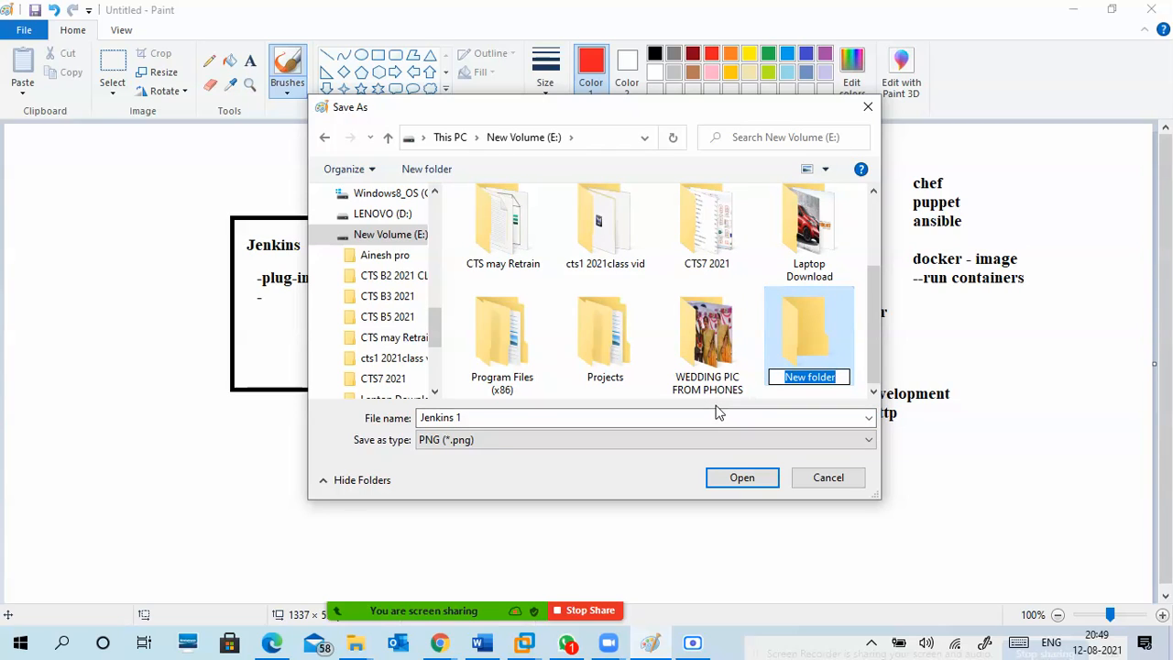
text(AW)
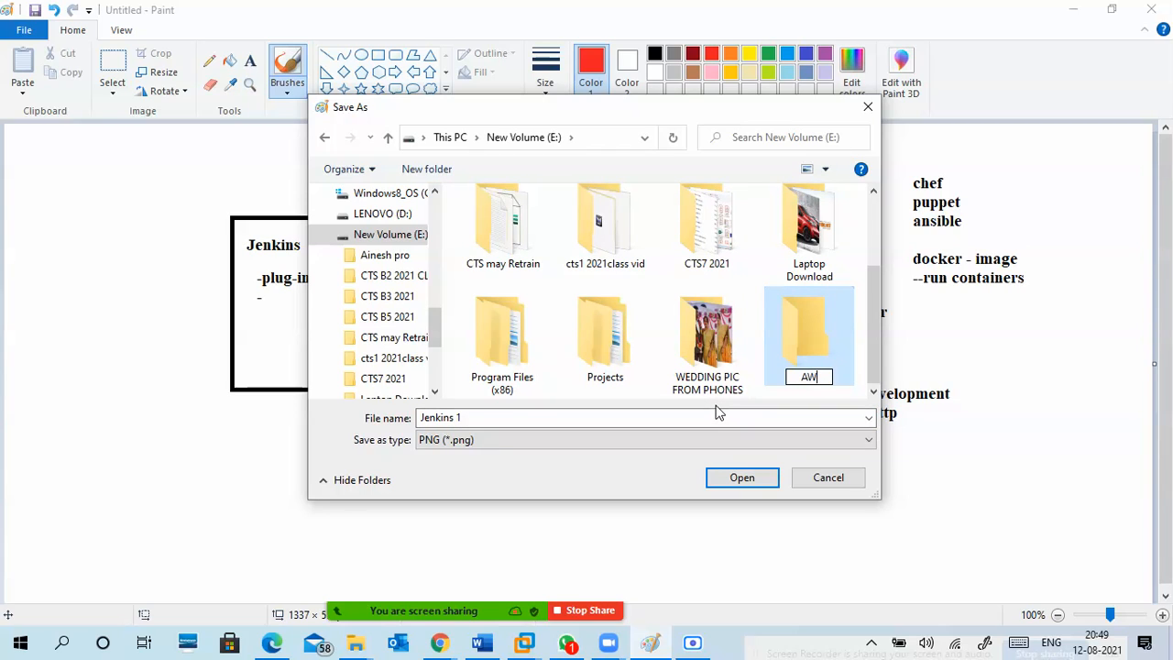
text(Sdevops)
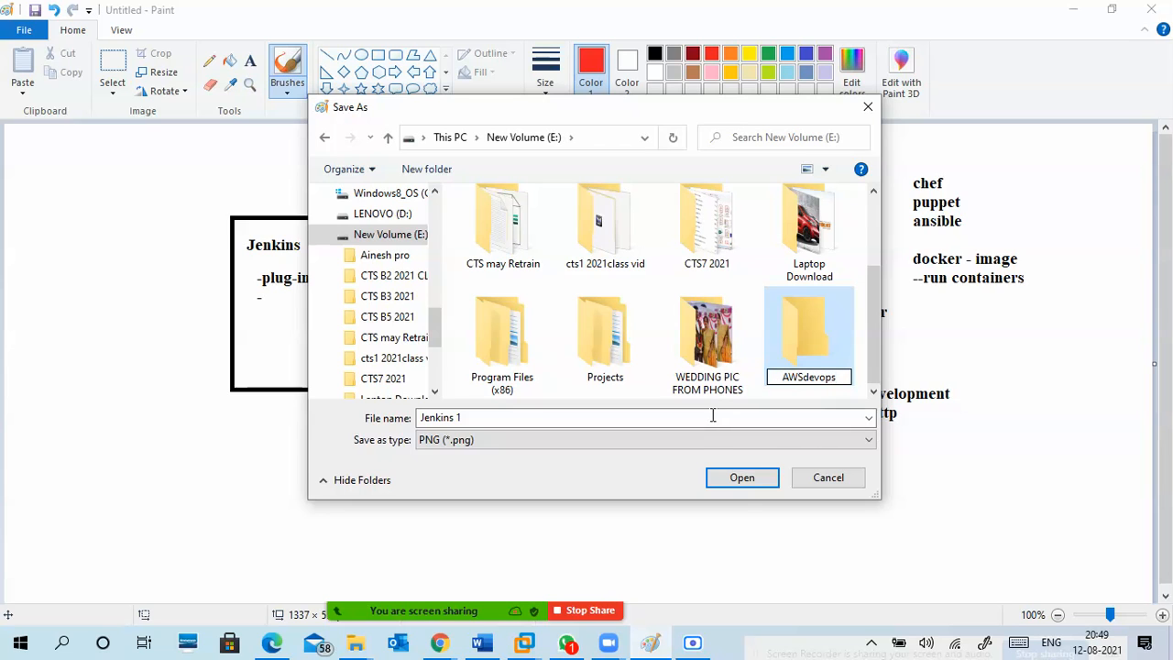
click(742, 477)
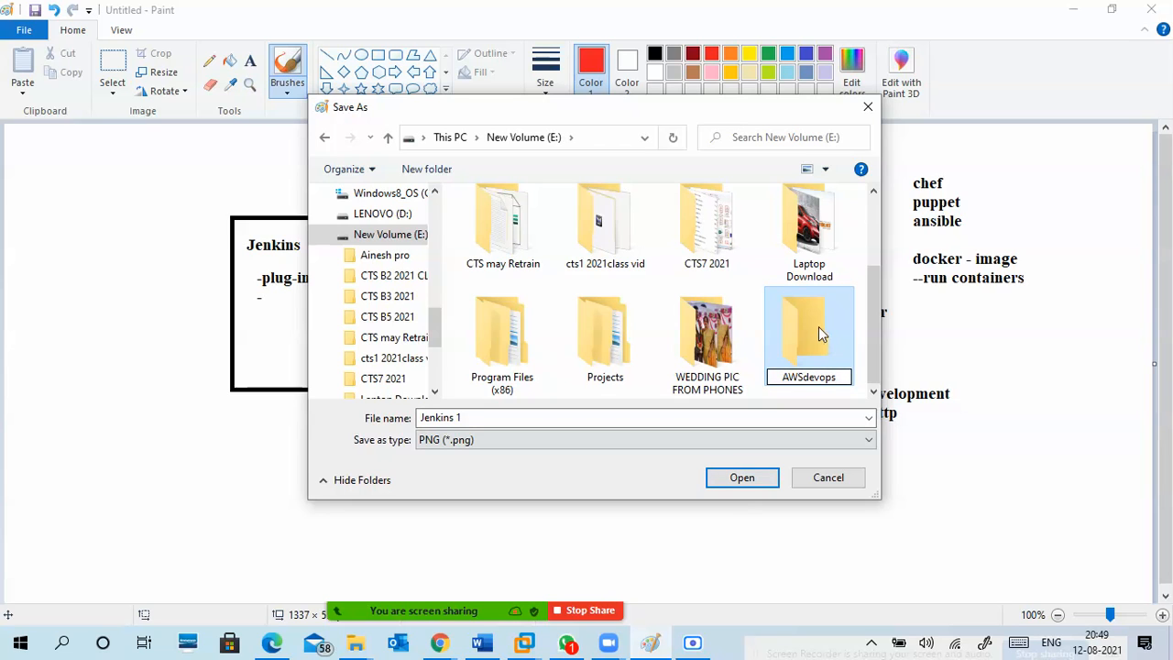